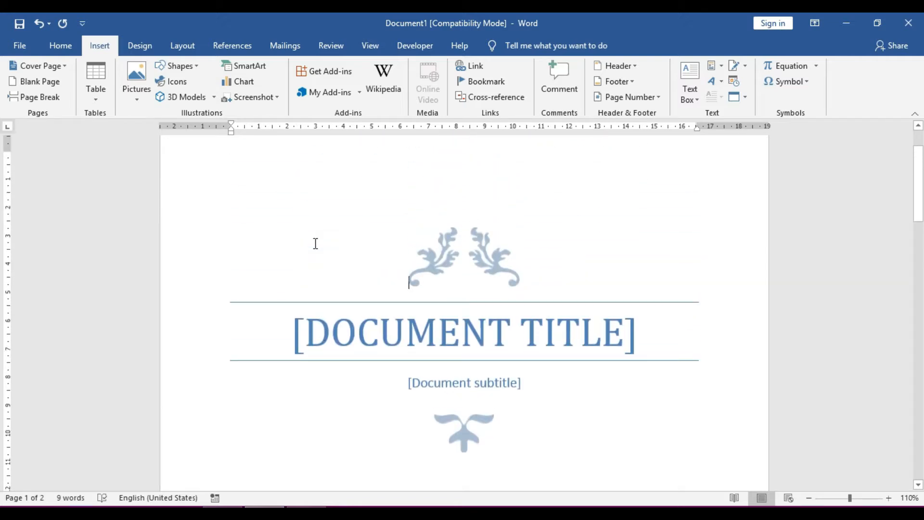
# Fill in the cover page's document title placeholder with "MATH FORMULE"
pyautogui.scroll(-5, 316, 243)
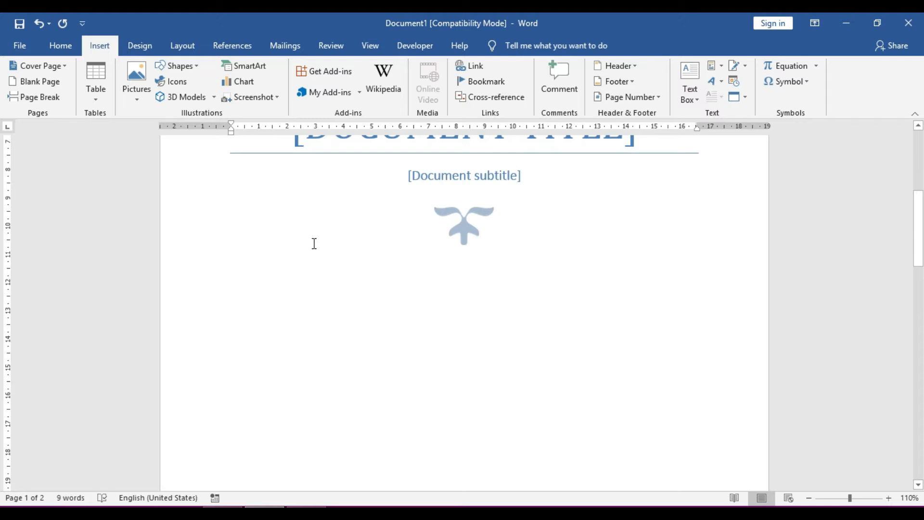
pyautogui.scroll(-5, 314, 243)
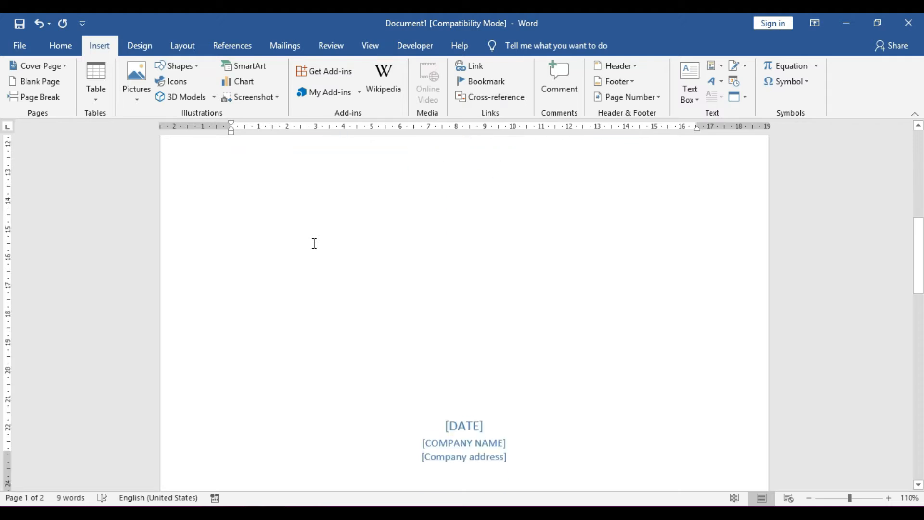
pyautogui.scroll(-3, 314, 243)
pyautogui.scroll(10, 309, 247)
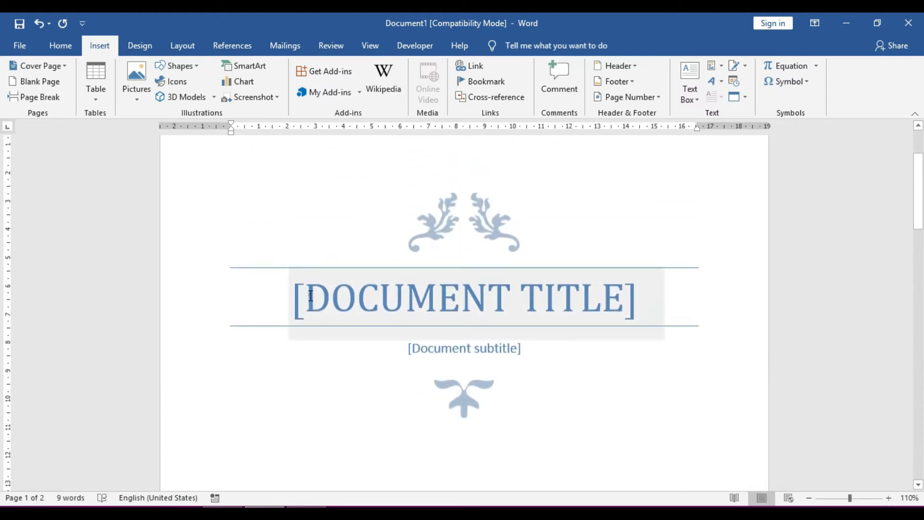
pyautogui.click(311, 296)
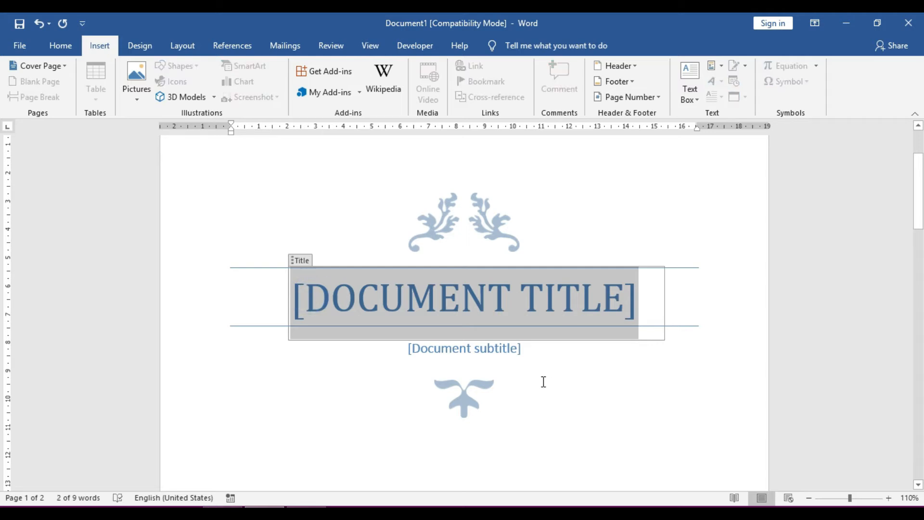
pyautogui.write('MATH FORMULE')
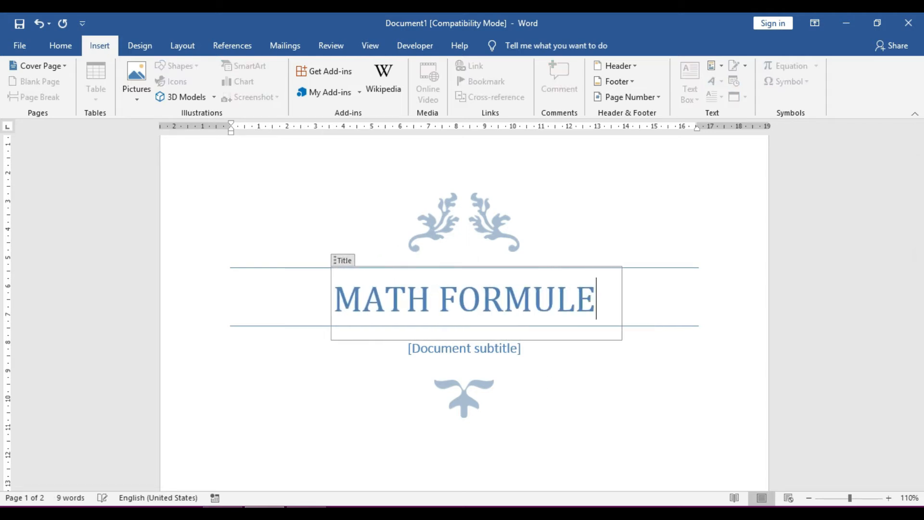
pyautogui.click(594, 231)
# Fill in the cover page's subtitle placeholder with "Basics cconcepts"
pyautogui.click(434, 353)
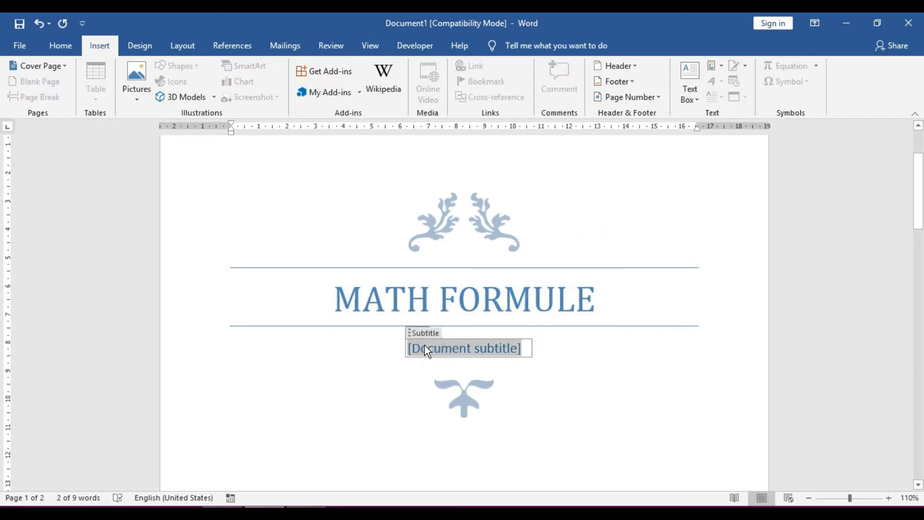
pyautogui.write('Basics co')
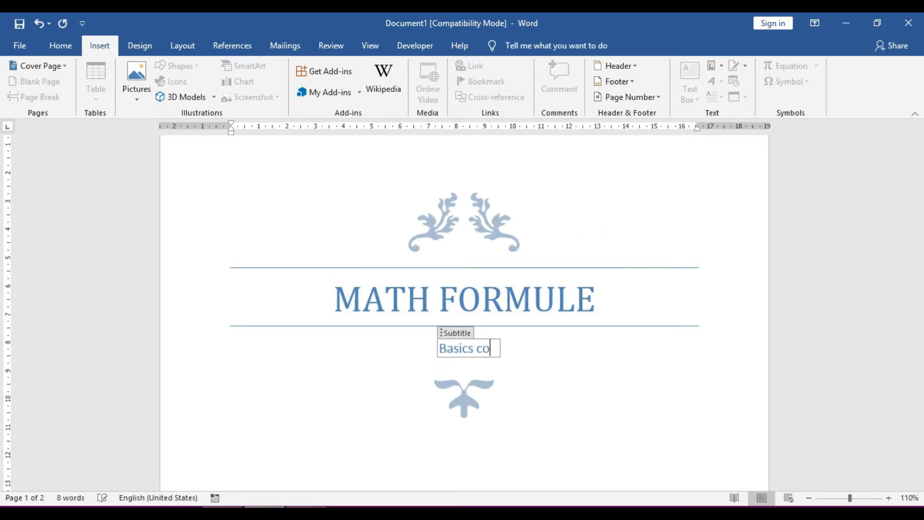
pyautogui.press('BackSpace')
pyautogui.write('concepts')
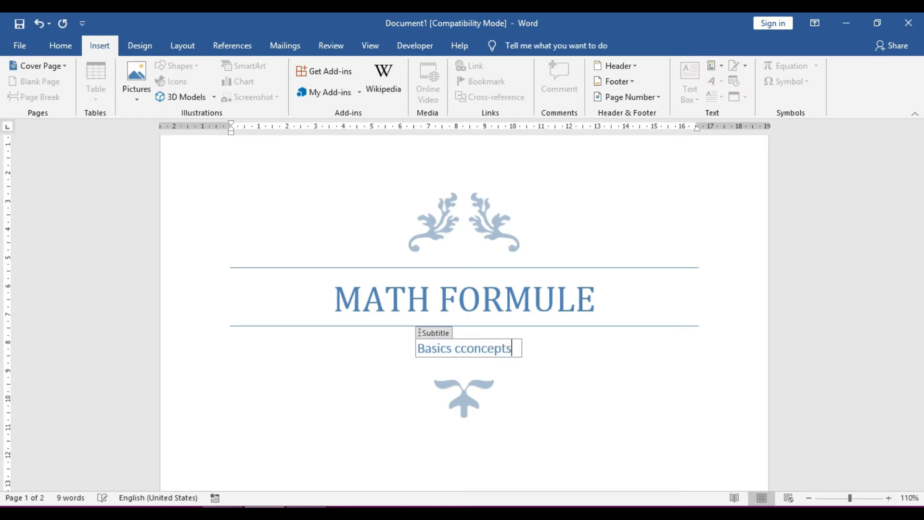
pyautogui.click(645, 375)
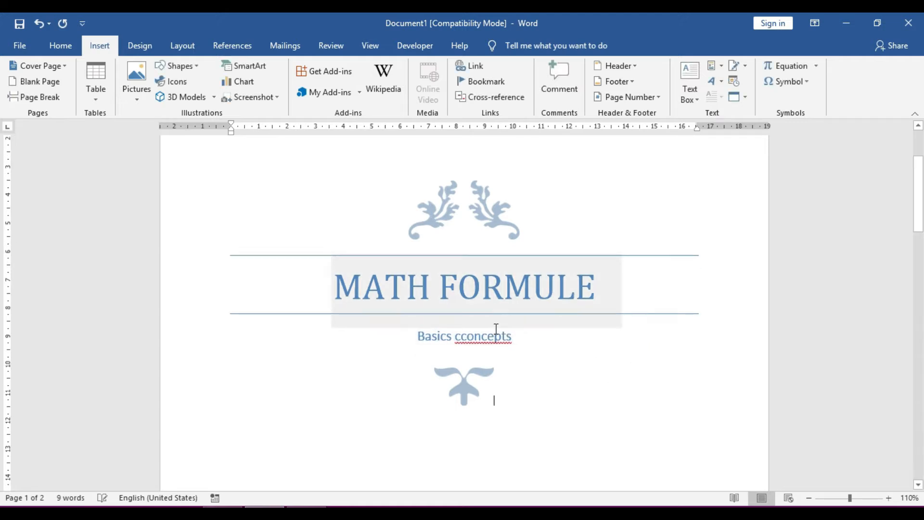
# Browse the built-in cover page designs, and remove the current cover page from the document
pyautogui.scroll(-7, 496, 329)
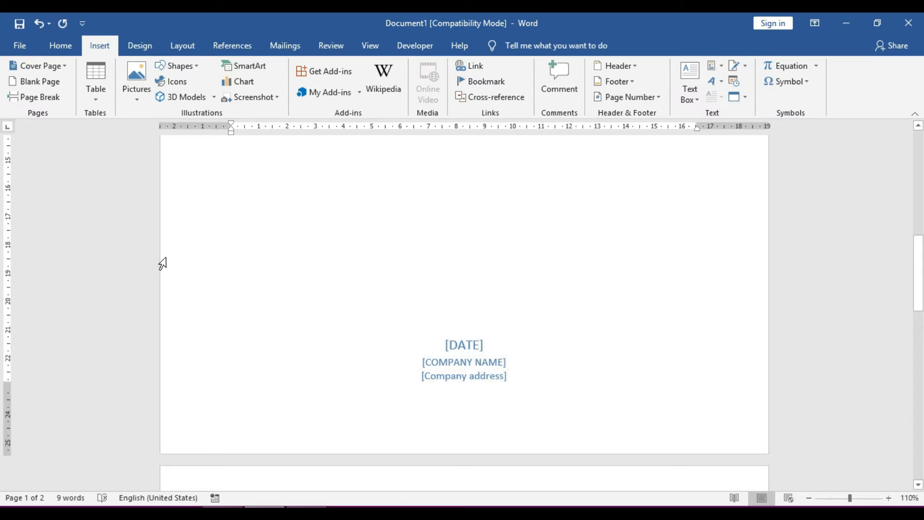
pyautogui.scroll(8, 299, 312)
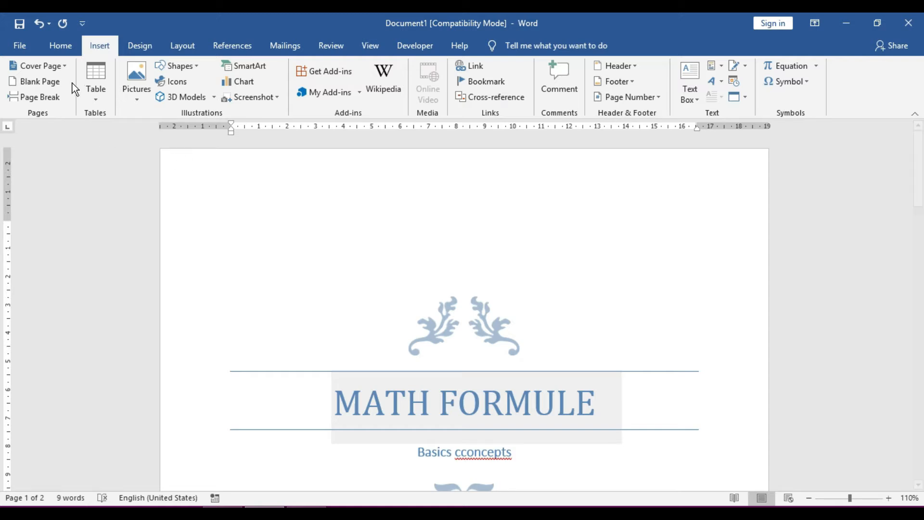
pyautogui.click(60, 67)
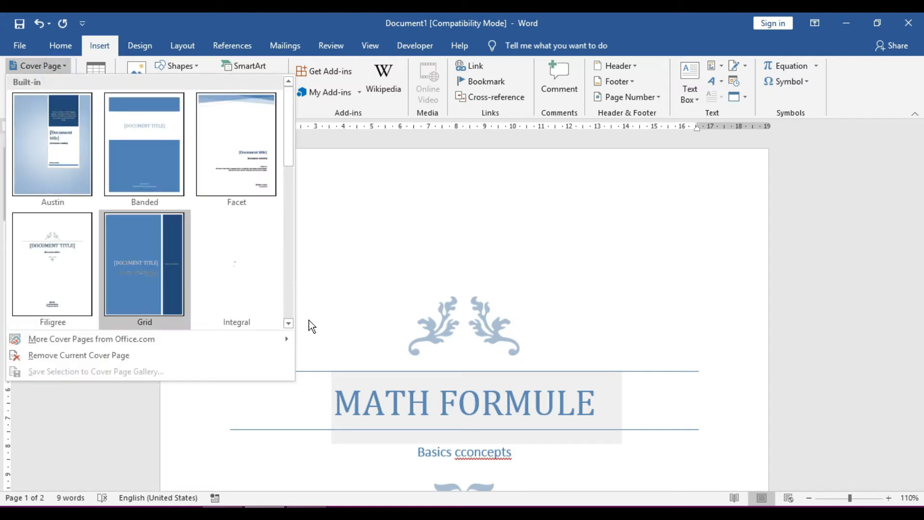
pyautogui.moveTo(287, 150); pyautogui.dragTo(284, 315)
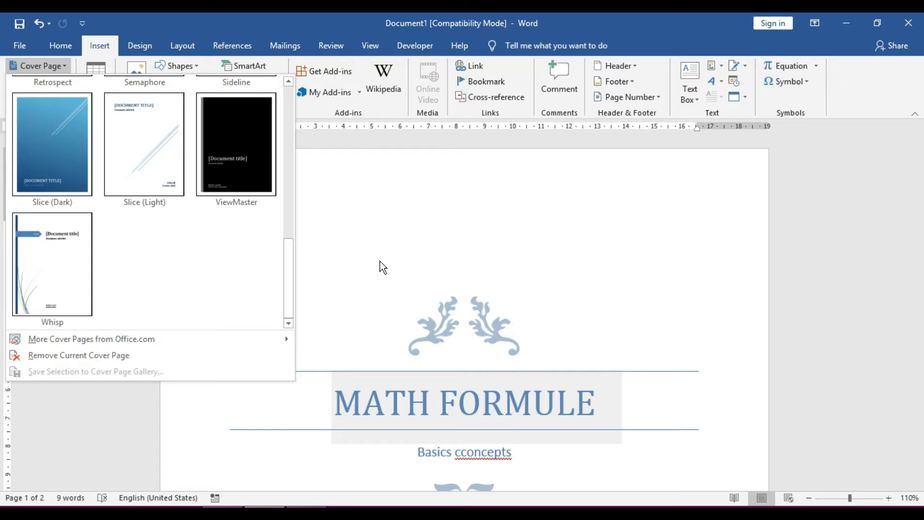
pyautogui.click(51, 66)
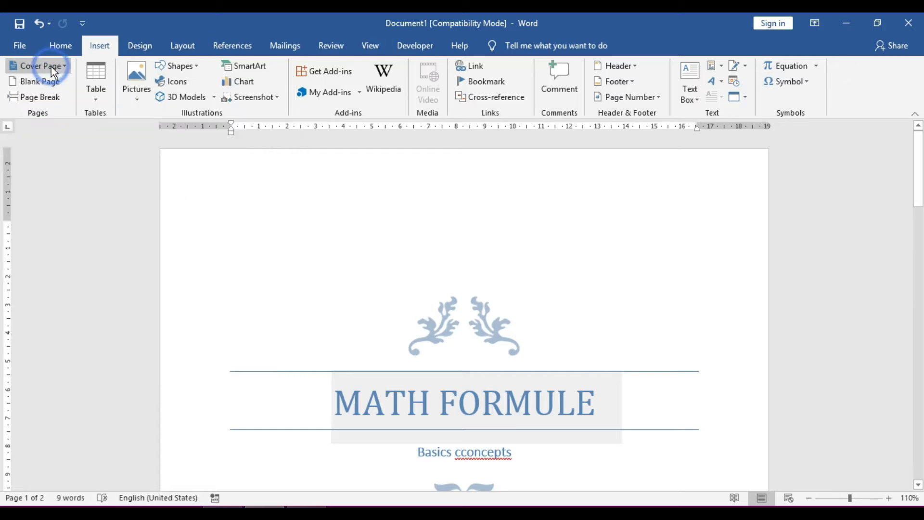
pyautogui.click(51, 67)
pyautogui.click(62, 357)
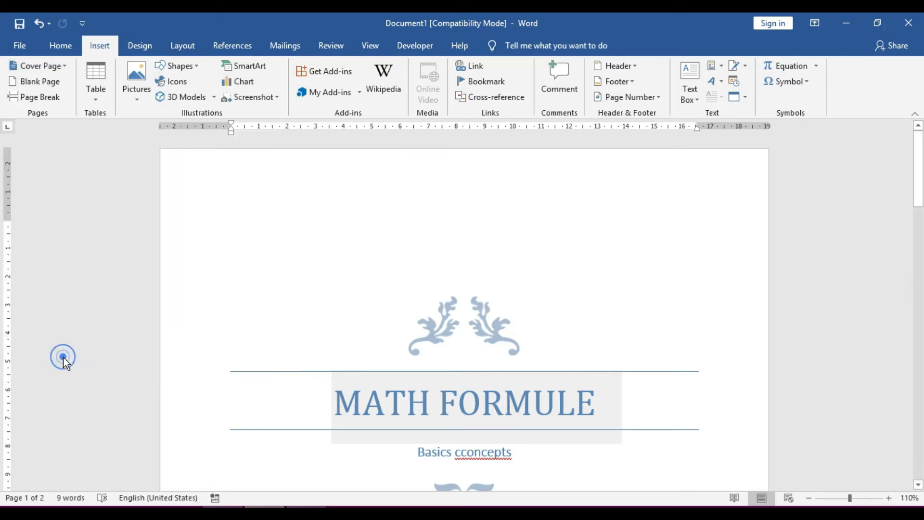
pyautogui.click(57, 70)
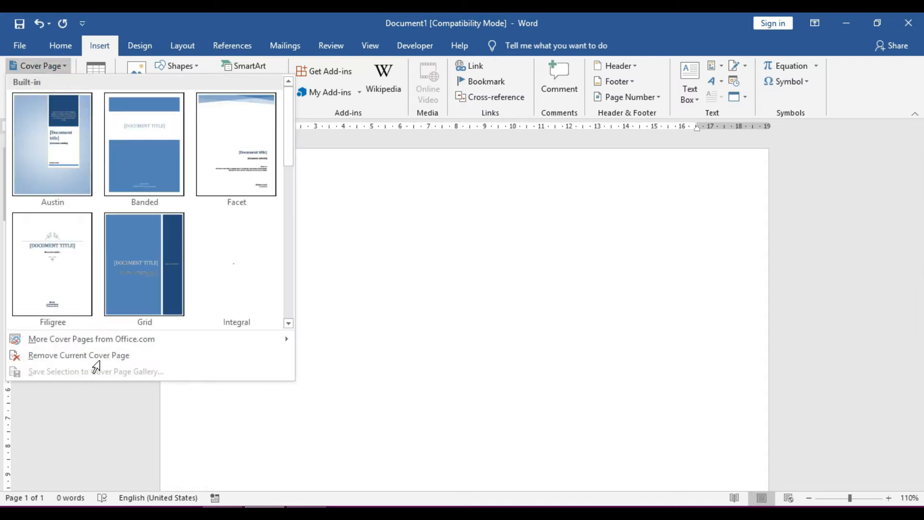
pyautogui.click(117, 359)
# Look at the additional cover page designs offered from Office.com without inserting one
pyautogui.click(56, 68)
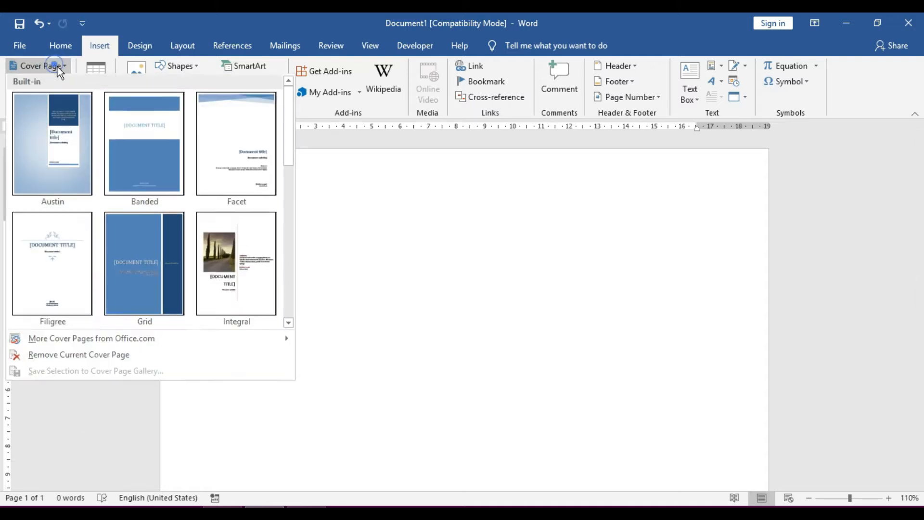
pyautogui.moveTo(110, 344)
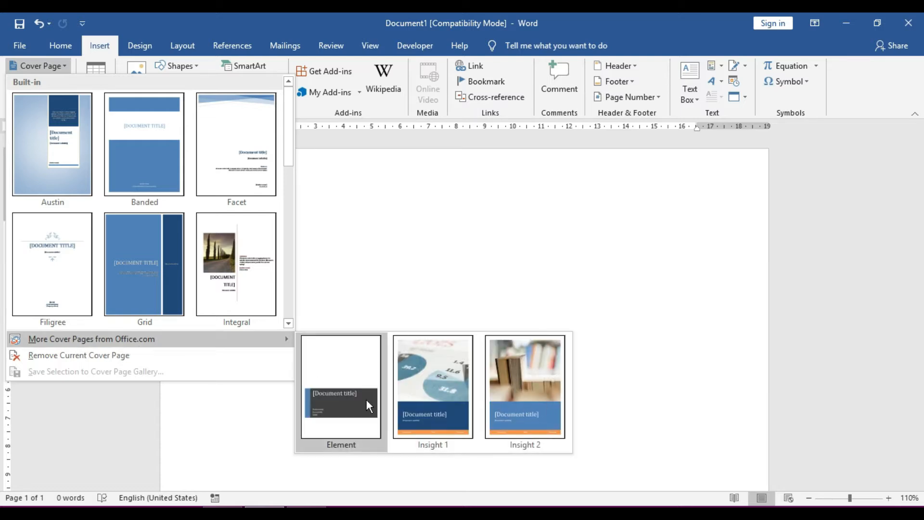
pyautogui.click(328, 258)
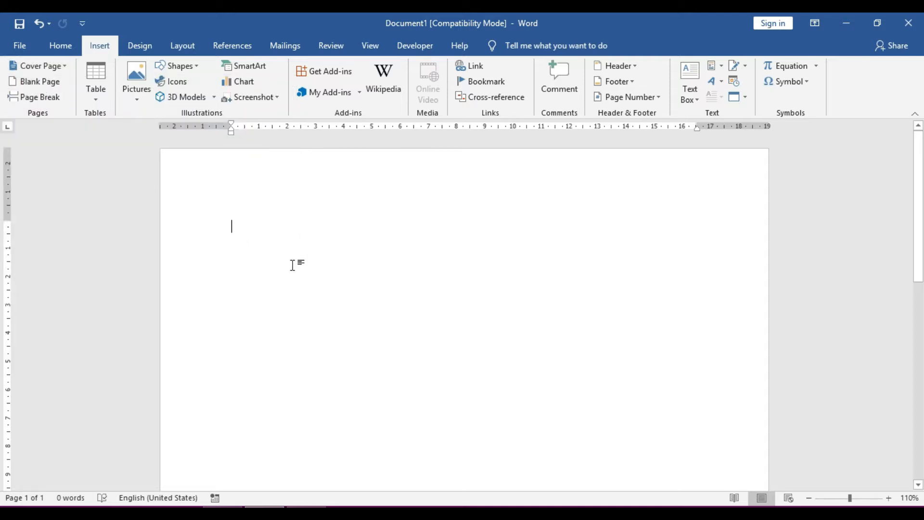
# Generate sample paragraphs in the empty document with =rand()
pyautogui.write('+')
pyautogui.press('Return')
pyautogui.scroll(2, 294, 267)
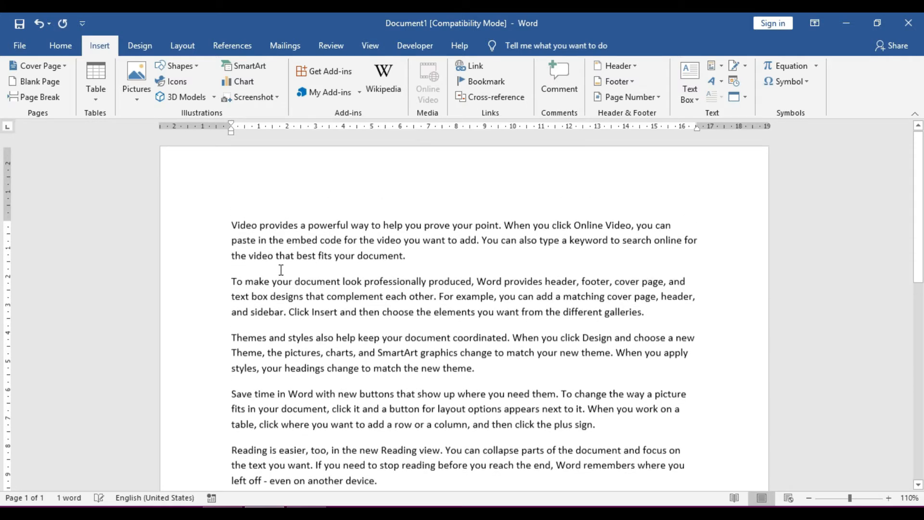
# Insert a blank page before the first paragraph, which starts with "Video provides"
pyautogui.click(231, 228)
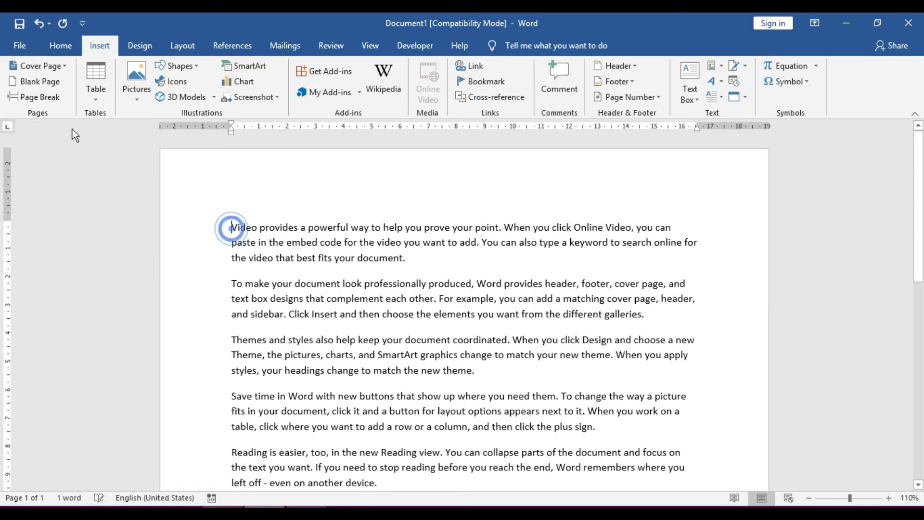
pyautogui.click(51, 81)
pyautogui.scroll(10, 360, 268)
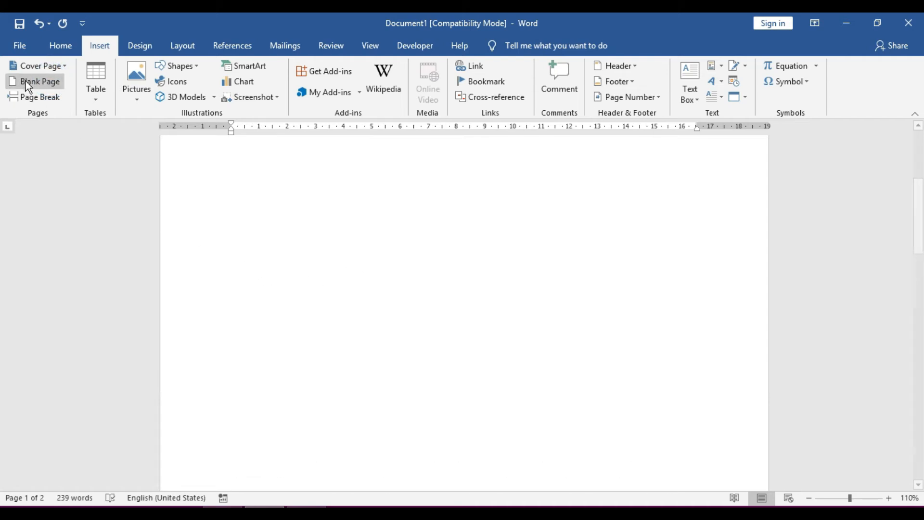
pyautogui.scroll(-10, 429, 313)
pyautogui.scroll(-7, 421, 318)
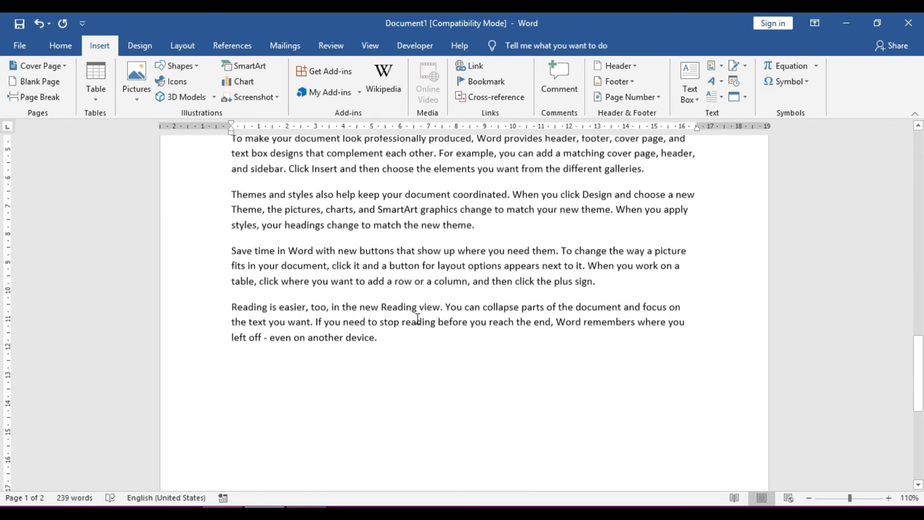
# Insert a blank page after the last paragraph, which ends with "even on another device"
pyautogui.click(385, 203)
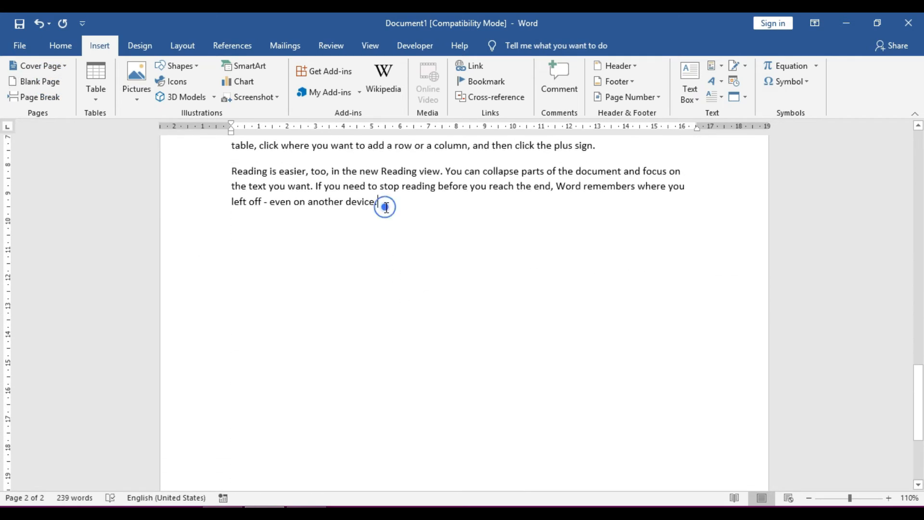
pyautogui.click(48, 82)
pyautogui.scroll(2, 350, 268)
pyautogui.scroll(15, 350, 269)
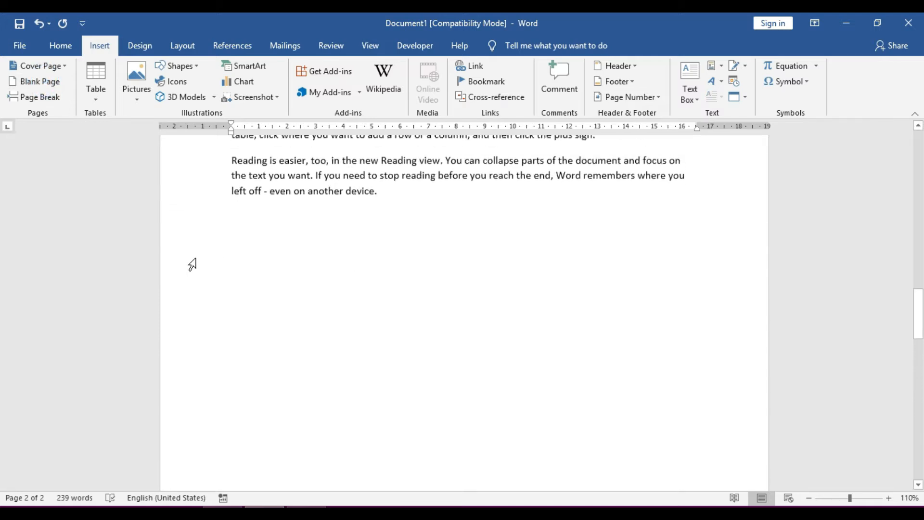
pyautogui.scroll(8, 262, 245)
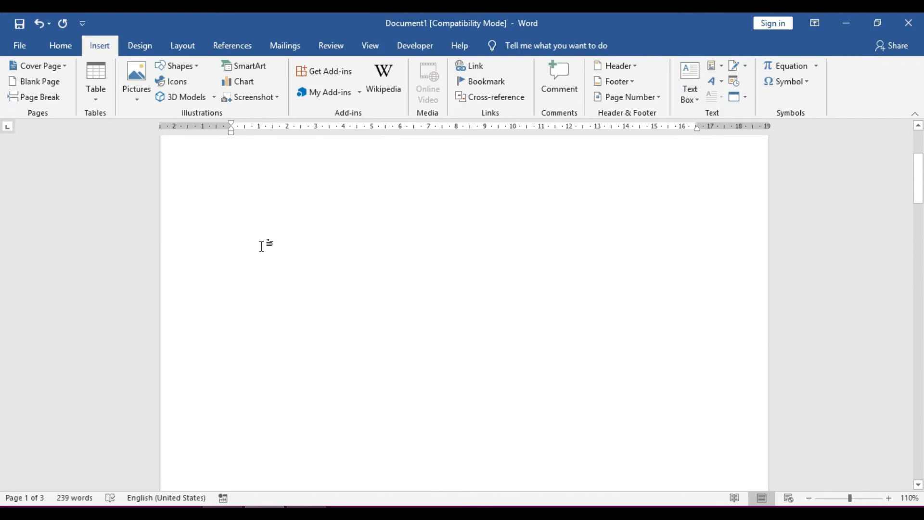
# Undo the blank page insertions, redoing one briefly for comparison before undoing it too
pyautogui.hotkey('ctrl', 'z')
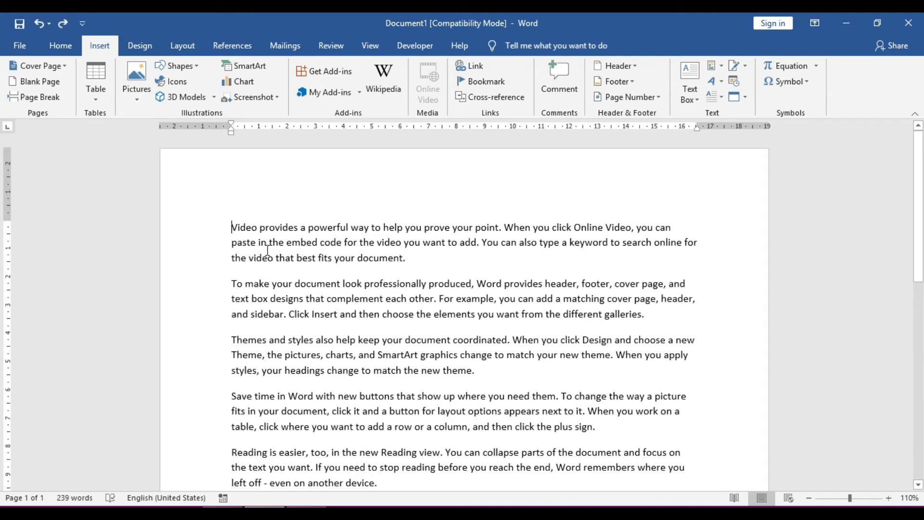
pyautogui.hotkey('ctrl', 'y')
pyautogui.scroll(10, 442, 375)
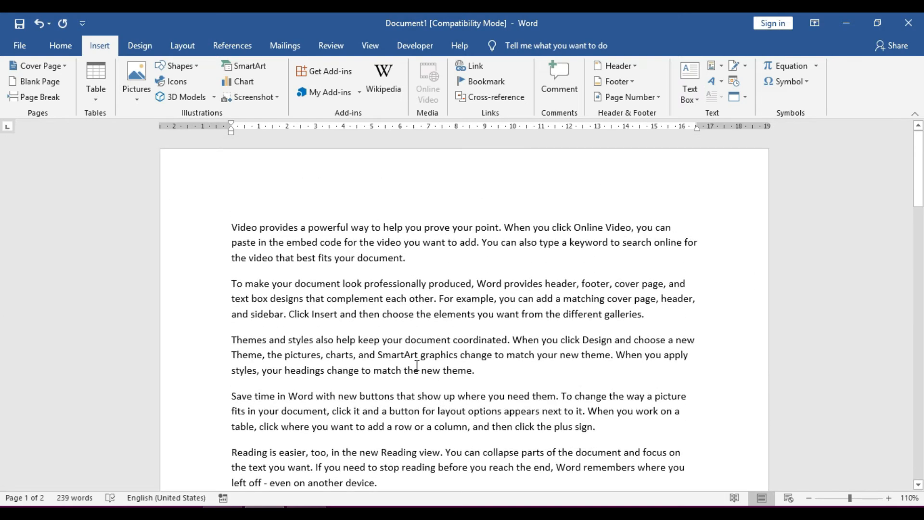
pyautogui.hotkey('ctrl', 'z')
# Insert a blank page at the very start of the text once more, check it, and undo it
pyautogui.click(233, 227)
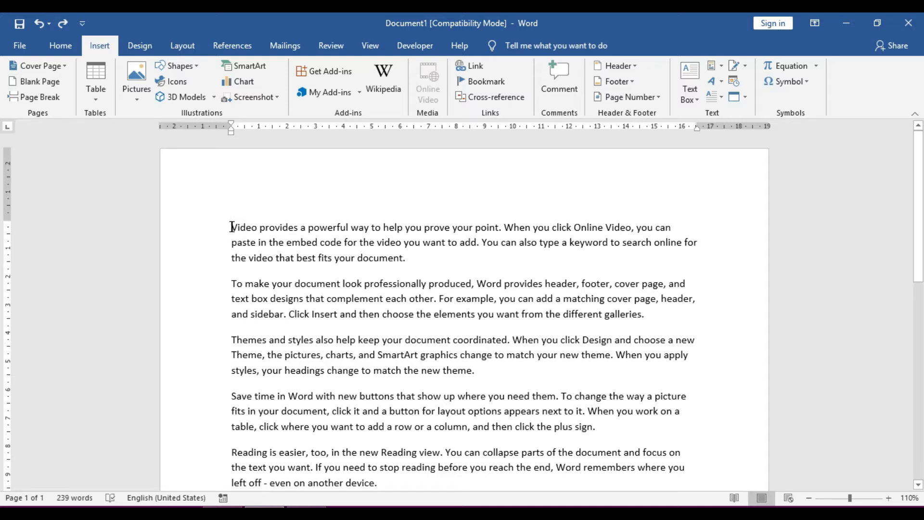
pyautogui.click(50, 83)
pyautogui.scroll(8, 367, 289)
pyautogui.scroll(-6, 366, 290)
pyautogui.hotkey('ctrl', 'z')
# Insert a page break after the third paragraph so the text from "Save time in Word" starts on a new page
pyautogui.click(495, 381)
pyautogui.moveTo(474, 371); pyautogui.dragTo(205, 226)
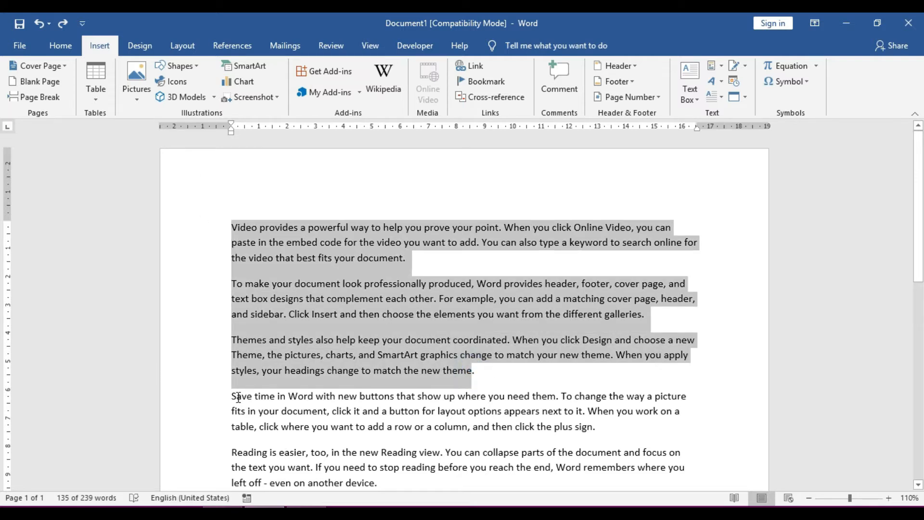
pyautogui.moveTo(232, 400); pyautogui.dragTo(327, 453)
pyautogui.click(479, 373)
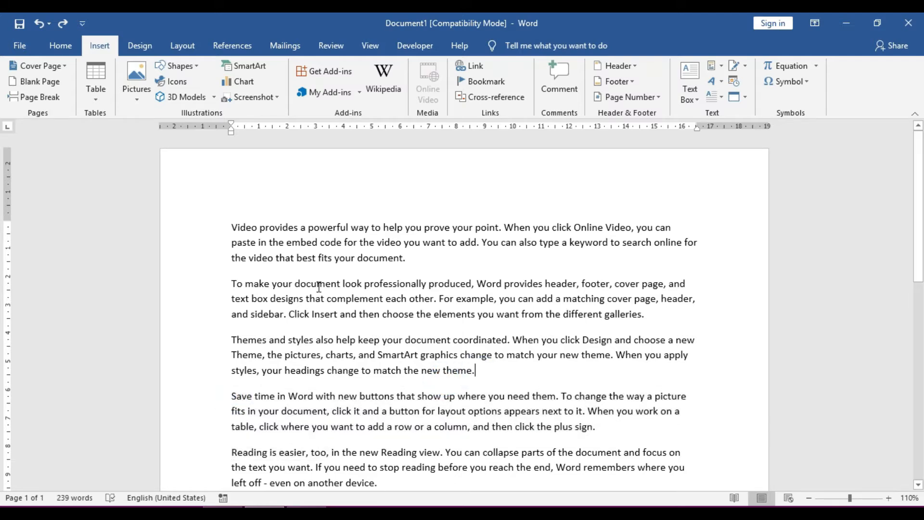
pyautogui.click(34, 97)
pyautogui.scroll(12, 505, 333)
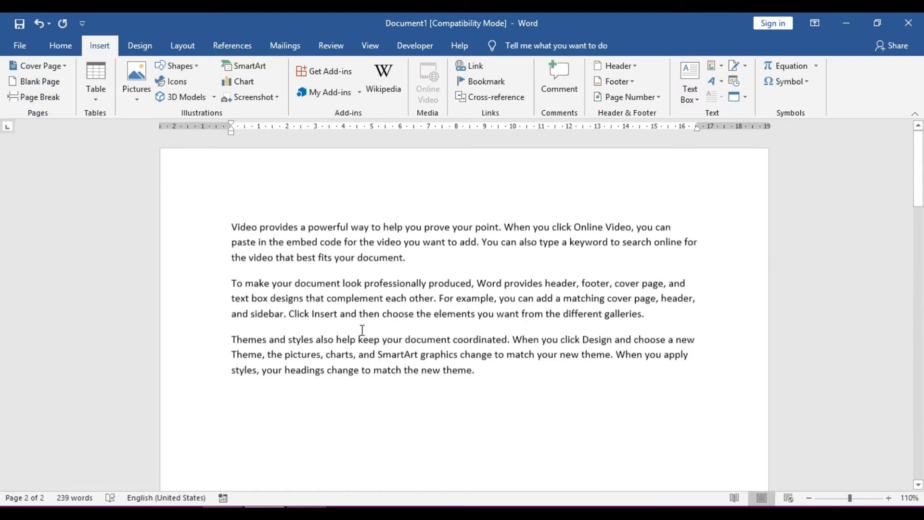
# Undo the page break and the generated sample text to get back to an empty document
pyautogui.hotkey('ctrl', 'z')
pyautogui.hotkey('ctrl', 'z')
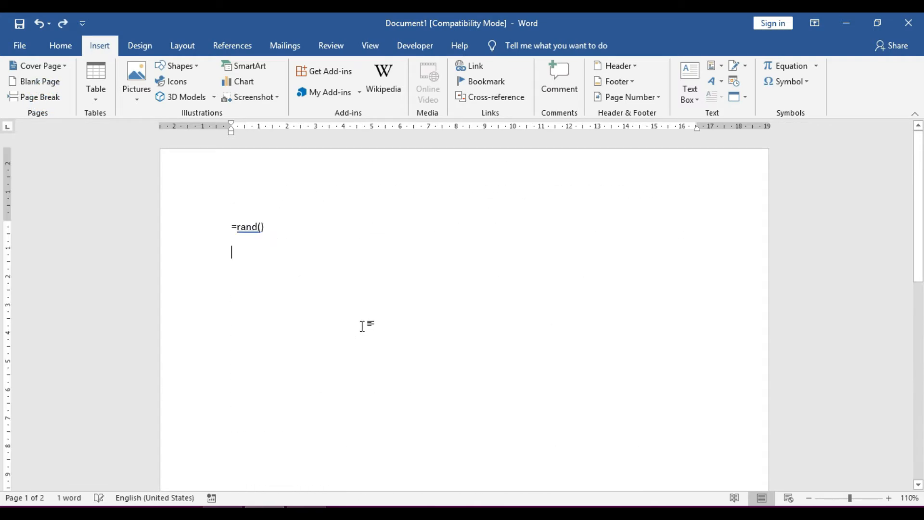
pyautogui.hotkey('ctrl', 'z')
pyautogui.hotkey('ctrl', 'z')
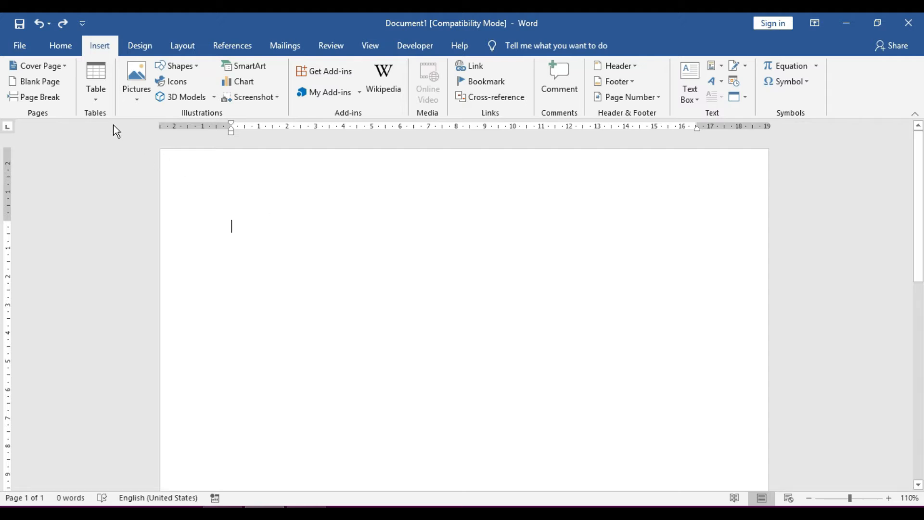
# Insert a table with 5 columns and 2 rows using fixed automatic column width, and undo it
pyautogui.click(96, 101)
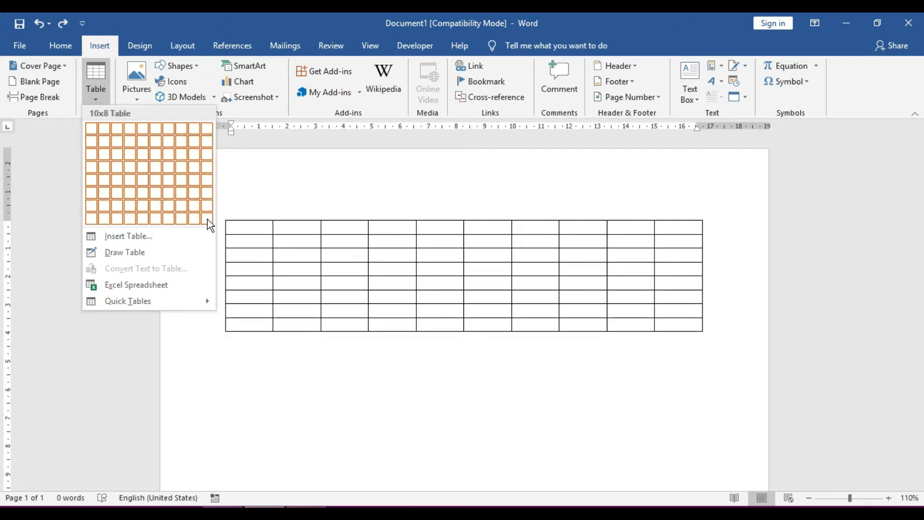
pyautogui.click(137, 238)
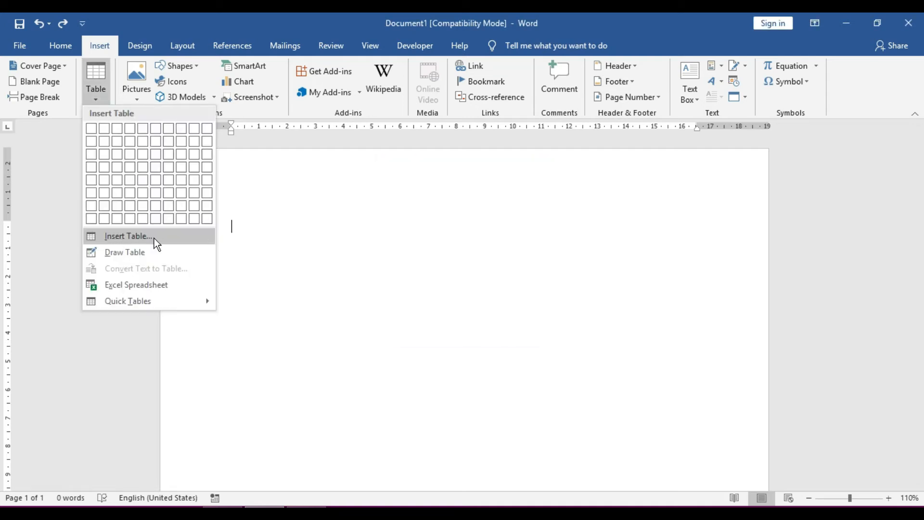
pyautogui.click(154, 238)
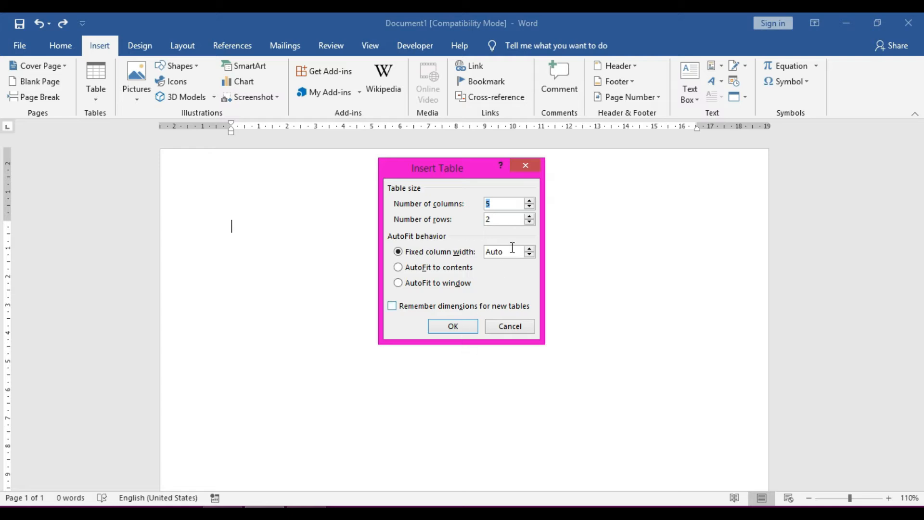
pyautogui.click(453, 328)
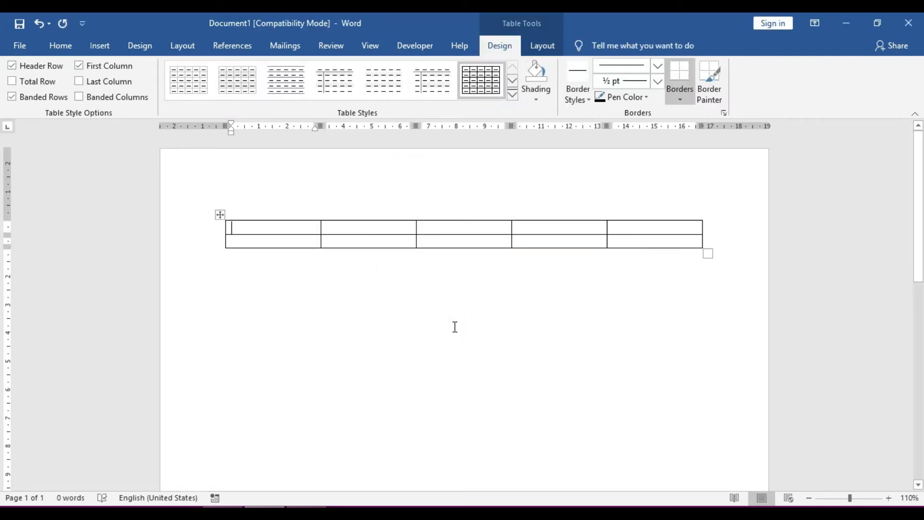
pyautogui.hotkey('ctrl', 'z')
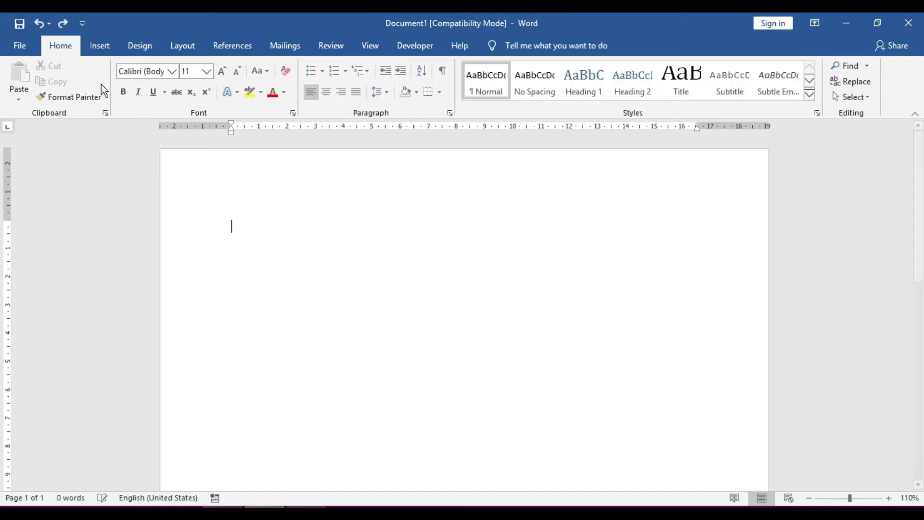
# Draw a table frame about 17 cm wide and 3.6 cm high at the start of the document
pyautogui.click(101, 45)
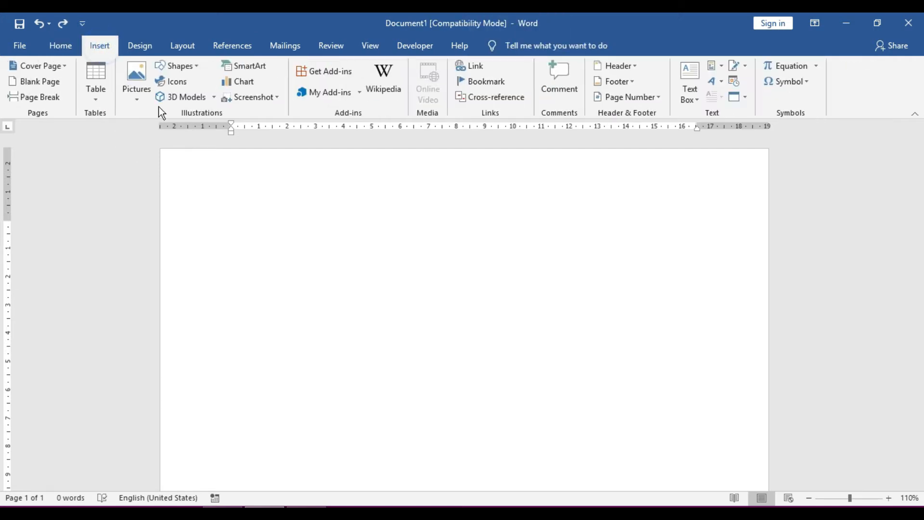
pyautogui.click(98, 101)
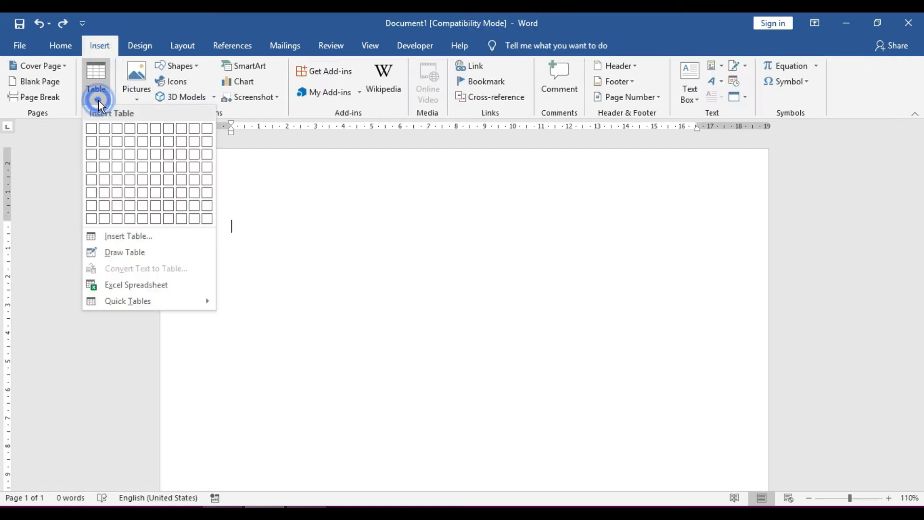
pyautogui.click(126, 253)
pyautogui.moveTo(227, 221)
pyautogui.mouseDown()
pyautogui.moveTo(229, 320)
pyautogui.moveTo(705, 325)
pyautogui.mouseUp()
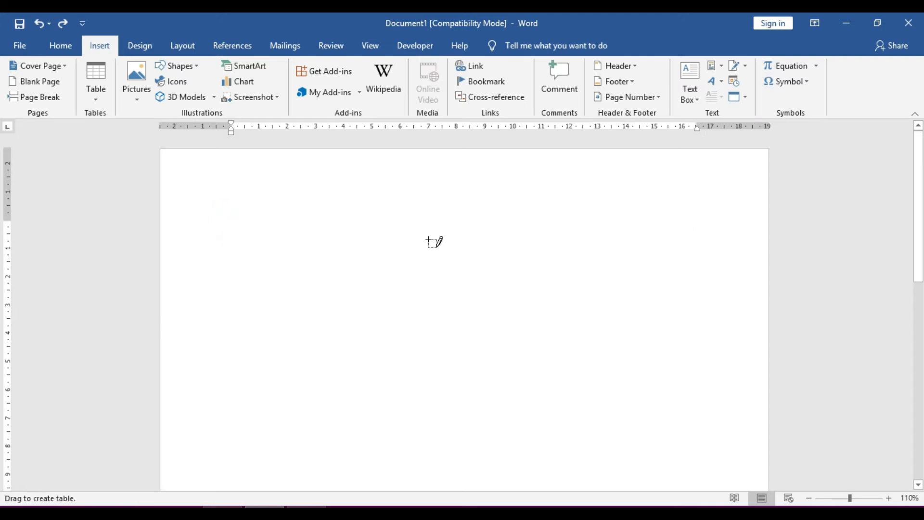
# Divide the drawn table into six columns with vertical lines and draw extra dividing lines within the last column
pyautogui.moveTo(305, 221); pyautogui.dragTo(311, 321)
pyautogui.moveTo(385, 223); pyautogui.dragTo(388, 321)
pyautogui.moveTo(452, 220); pyautogui.dragTo(453, 321)
pyautogui.moveTo(530, 224); pyautogui.dragTo(535, 321)
pyautogui.moveTo(580, 223); pyautogui.dragTo(586, 321)
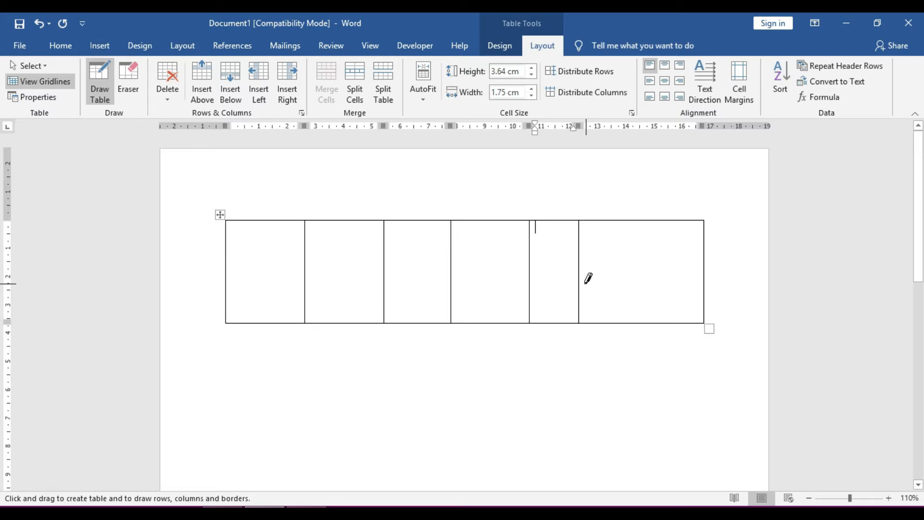
pyautogui.moveTo(577, 271); pyautogui.dragTo(693, 267)
pyautogui.moveTo(635, 272)
pyautogui.mouseDown()
pyautogui.moveTo(639, 309)
pyautogui.moveTo(700, 289)
pyautogui.mouseUp()
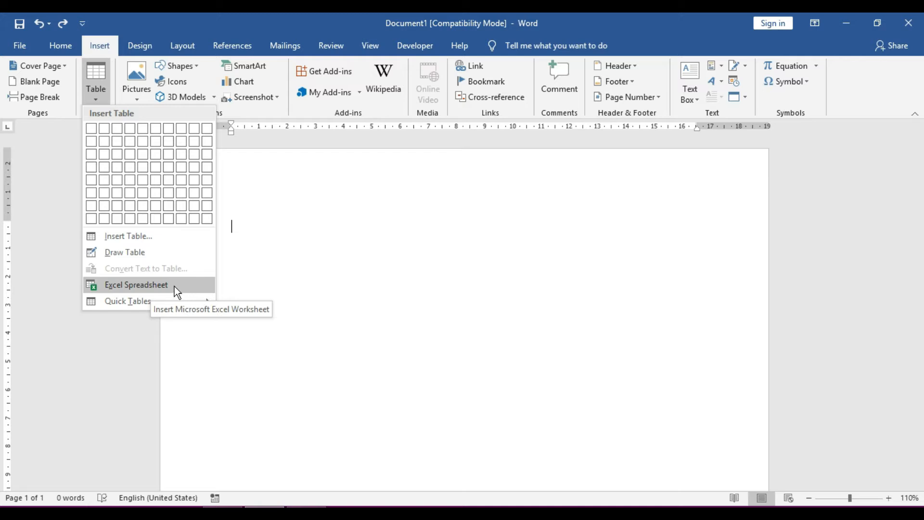
# Insert an Excel spreadsheet and enter 1 in A1, sunday in B1 and jan in C1
pyautogui.click(174, 287)
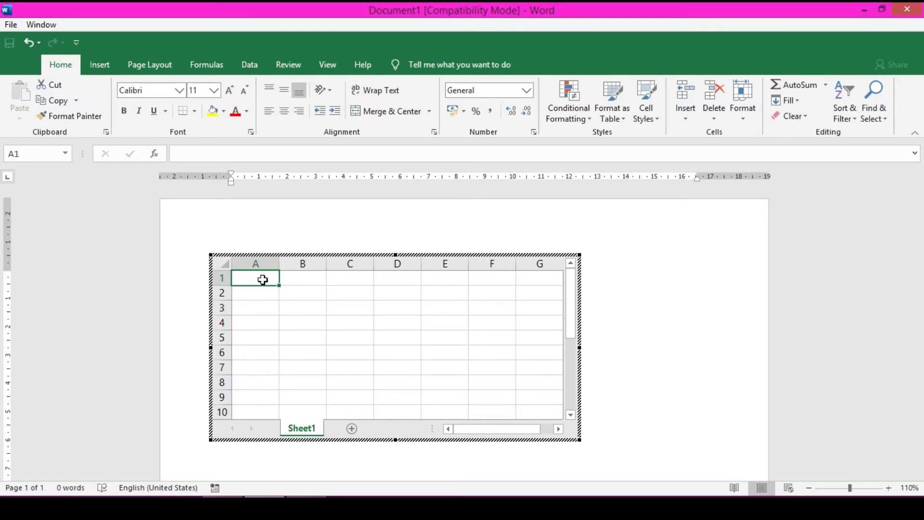
pyautogui.write('1')
pyautogui.click(336, 301)
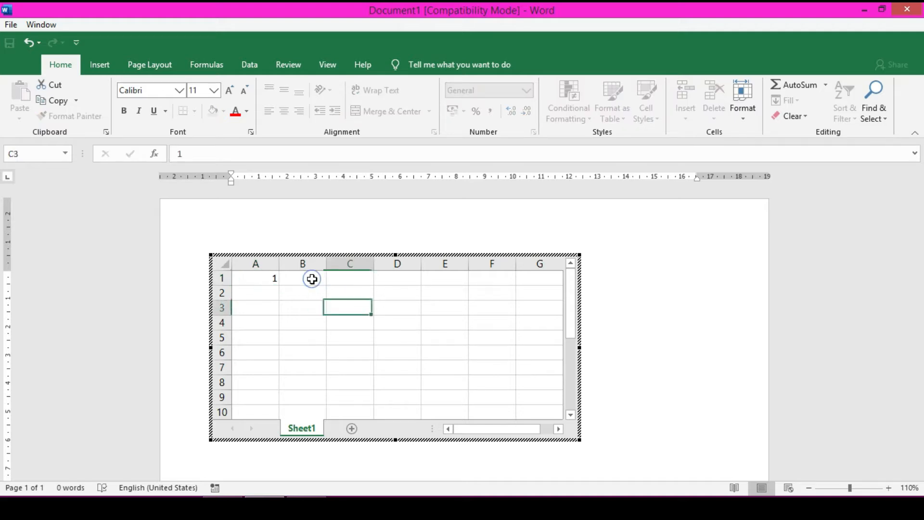
pyautogui.click(312, 279)
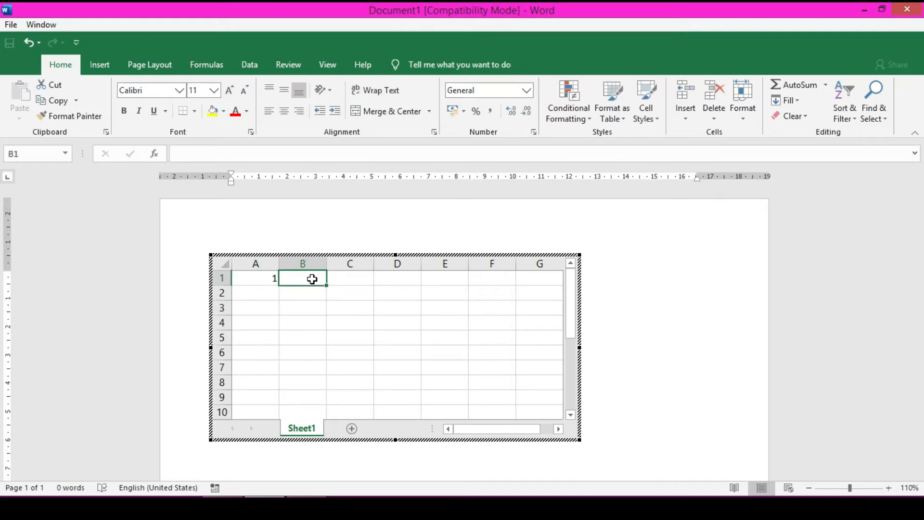
pyautogui.write('saunday')
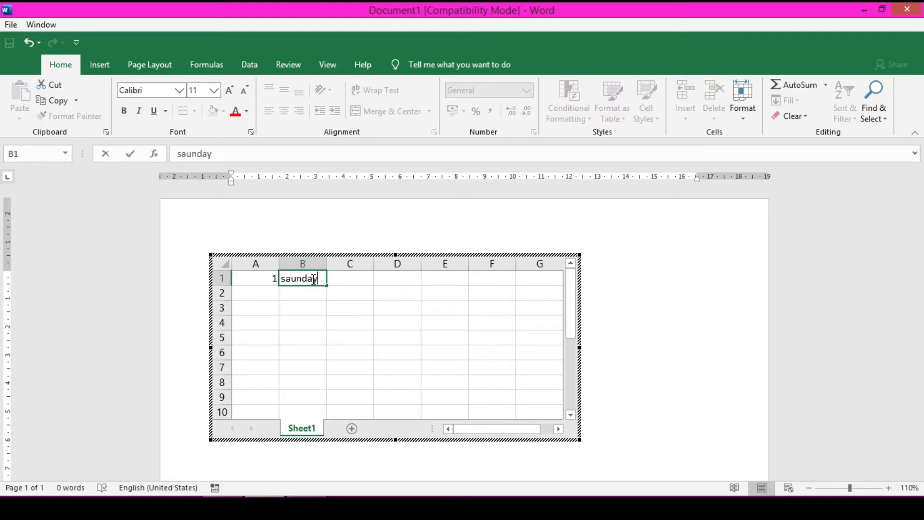
pyautogui.click(292, 280)
pyautogui.press('BackSpace')
pyautogui.click(348, 279)
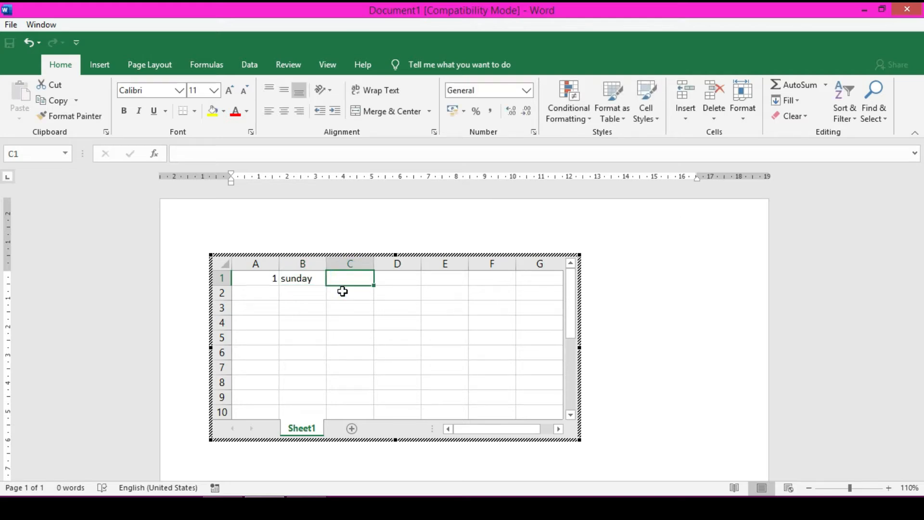
pyautogui.write('jan')
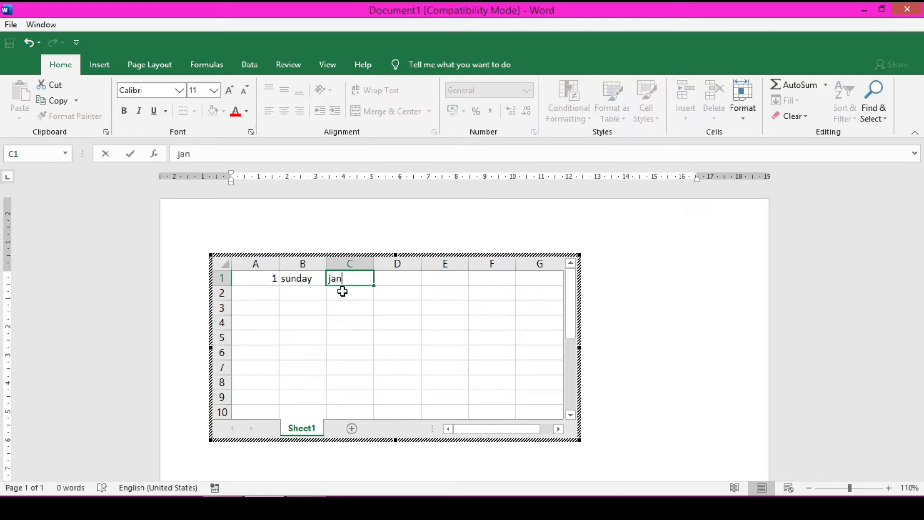
# Fill column A from A1 down to A9 as a number series
pyautogui.click(269, 279)
pyautogui.moveTo(277, 287); pyautogui.dragTo(292, 394)
pyautogui.click(291, 414)
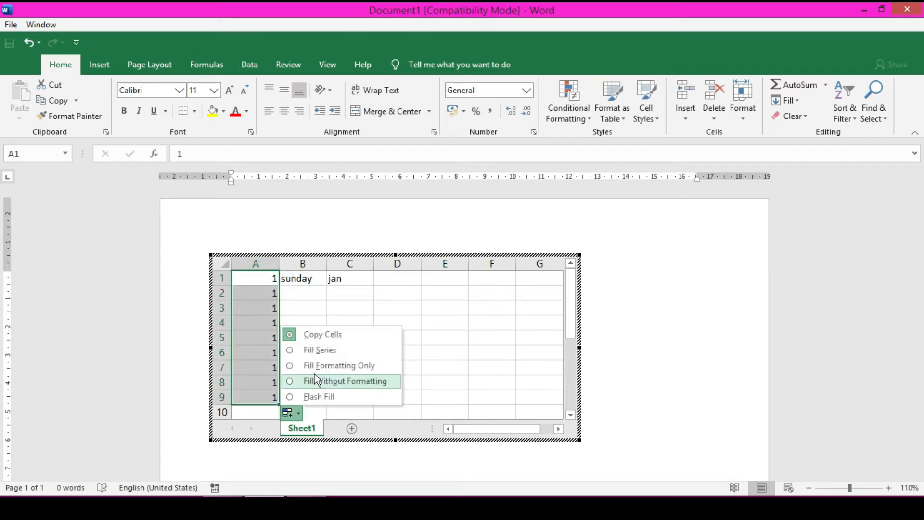
pyautogui.click(315, 350)
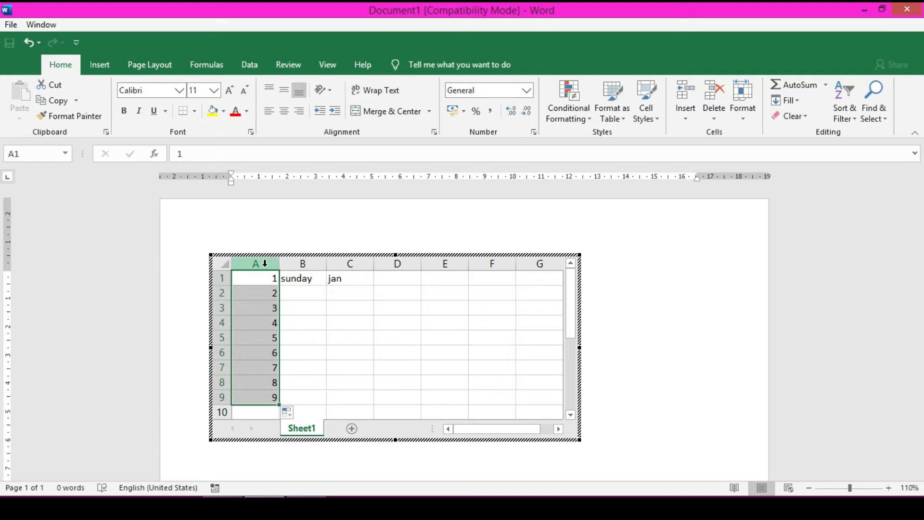
# Fill the weekdays from B1 down to B9 and the months from C1 down to C8
pyautogui.click(308, 277)
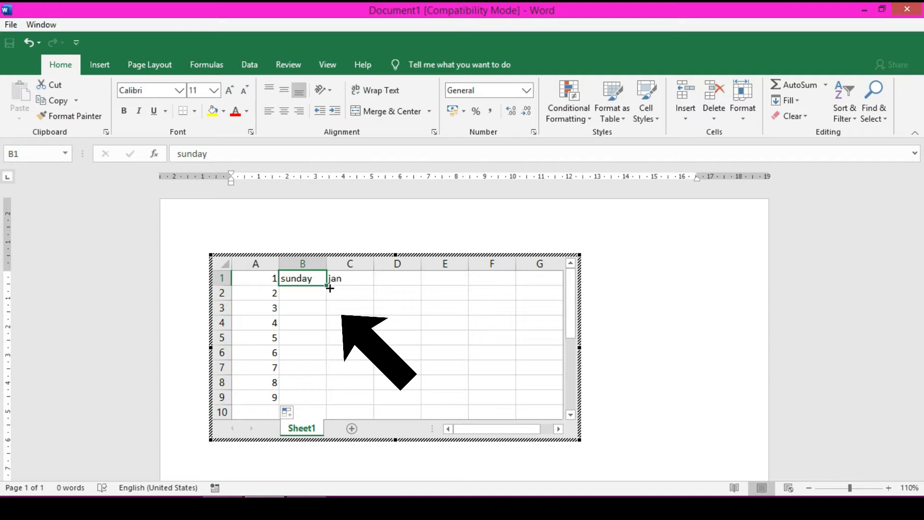
pyautogui.moveTo(327, 287); pyautogui.dragTo(325, 403)
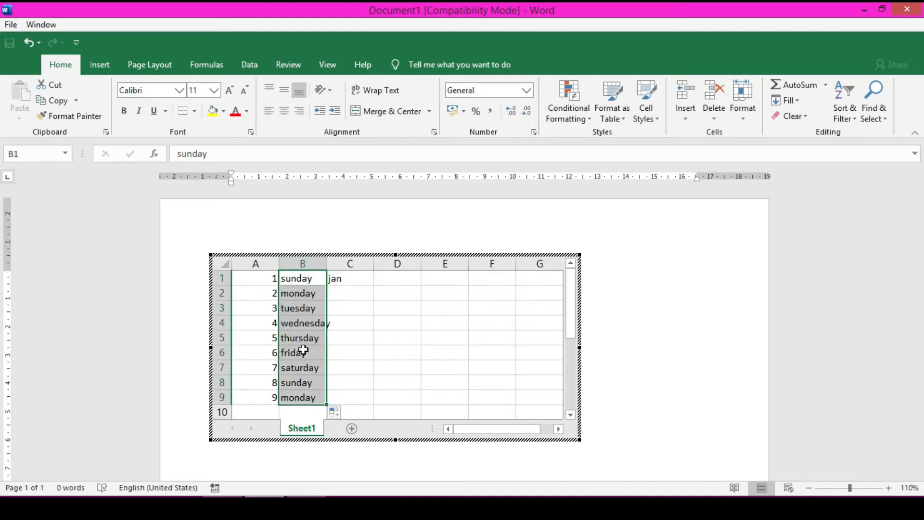
pyautogui.click(347, 282)
pyautogui.moveTo(374, 286); pyautogui.dragTo(374, 390)
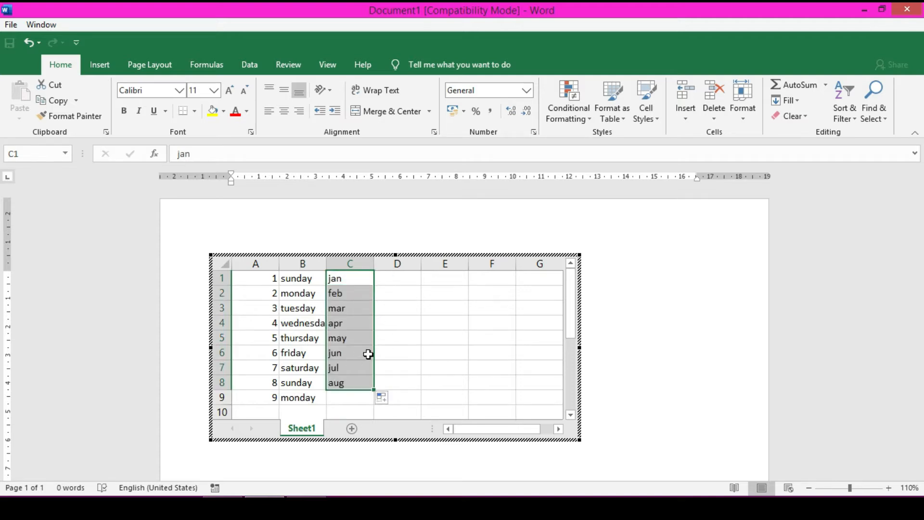
pyautogui.click(423, 337)
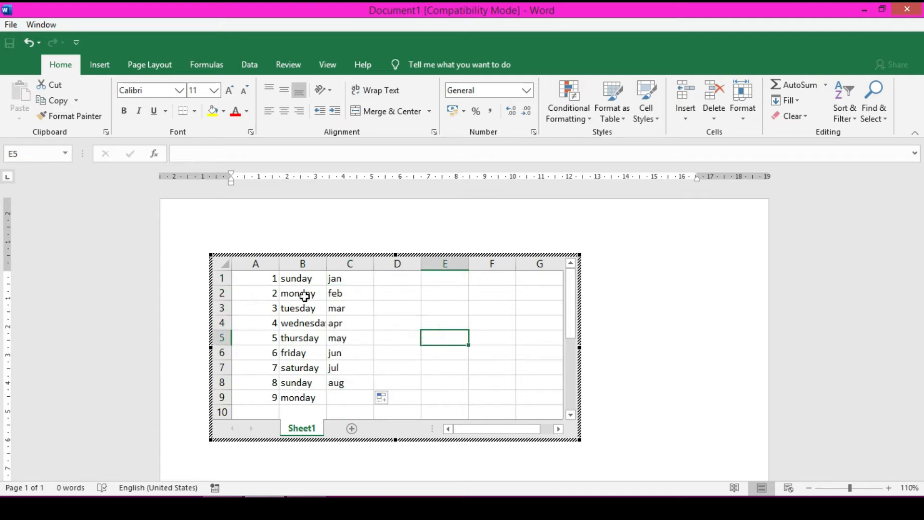
# Apply all borders to cells A1:G9 of the embedded spreadsheet
pyautogui.moveTo(246, 278); pyautogui.dragTo(539, 367)
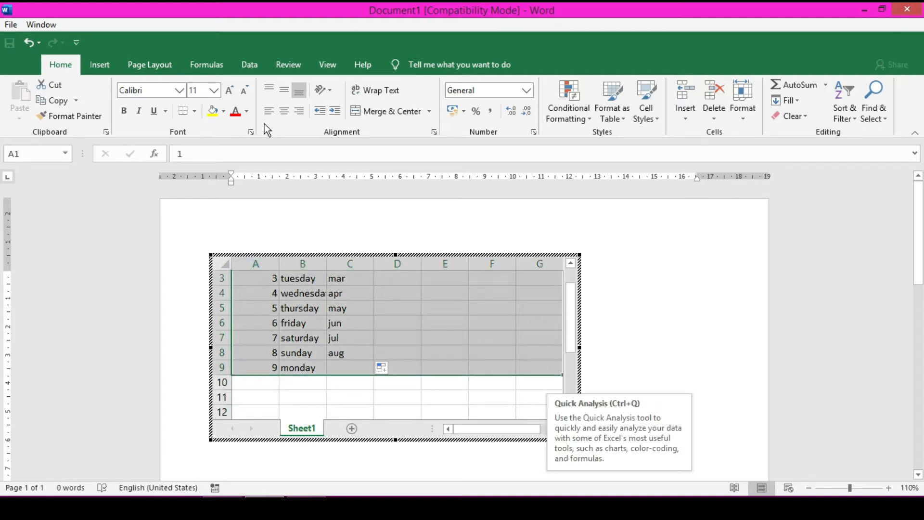
pyautogui.click(194, 111)
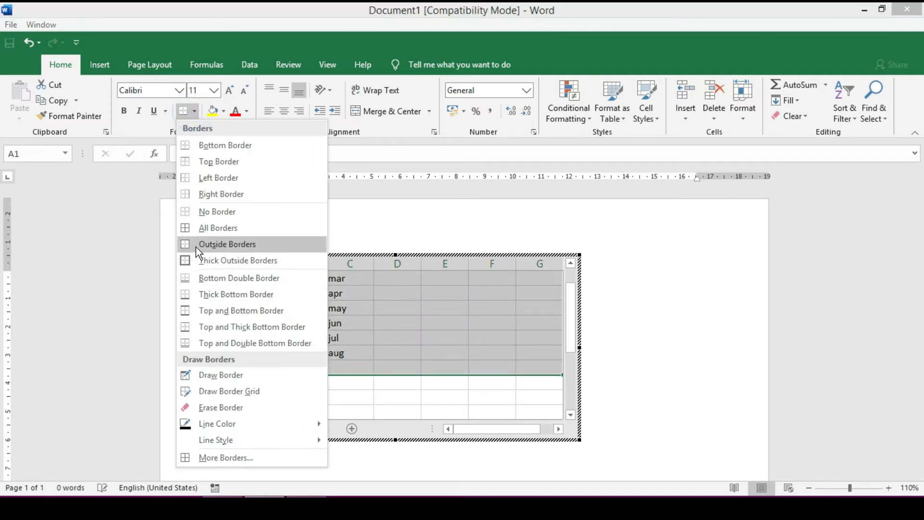
pyautogui.click(201, 224)
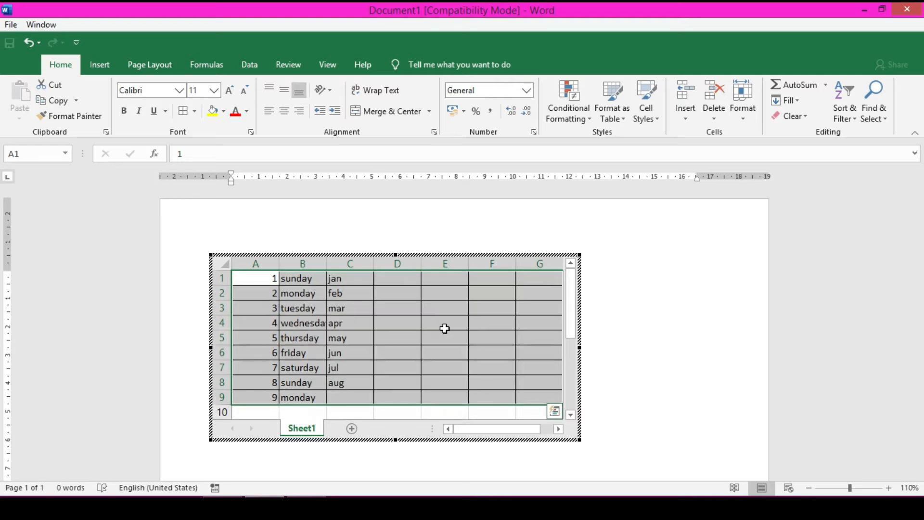
pyautogui.click(445, 328)
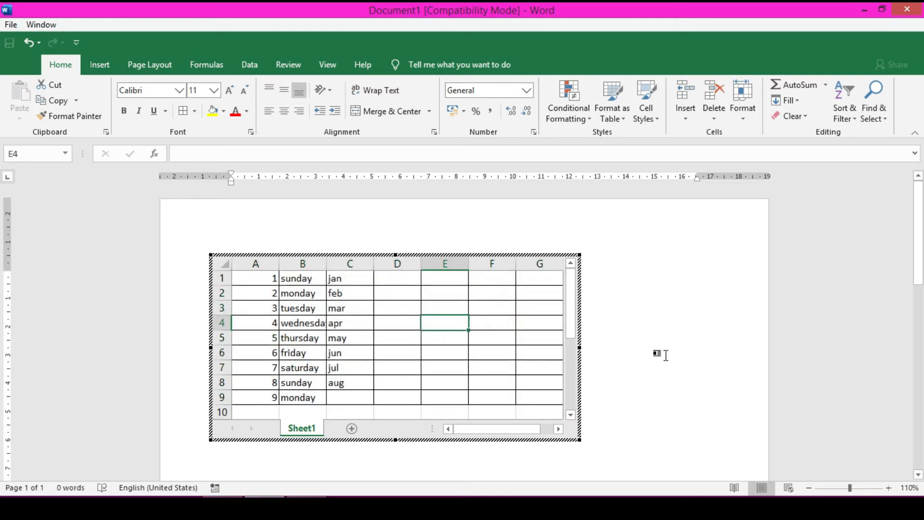
# Leave spreadsheet editing to view the table in the document, select it, and undo its insertion
pyautogui.click(666, 355)
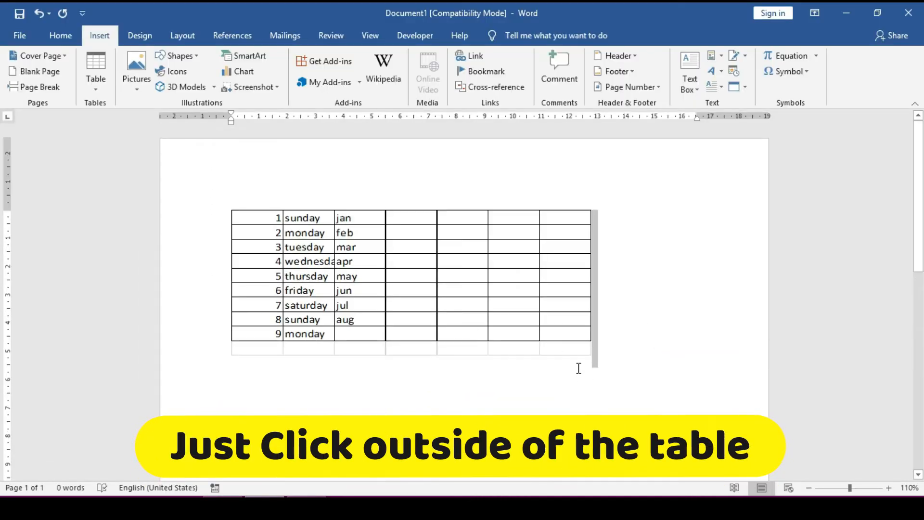
pyautogui.click(506, 396)
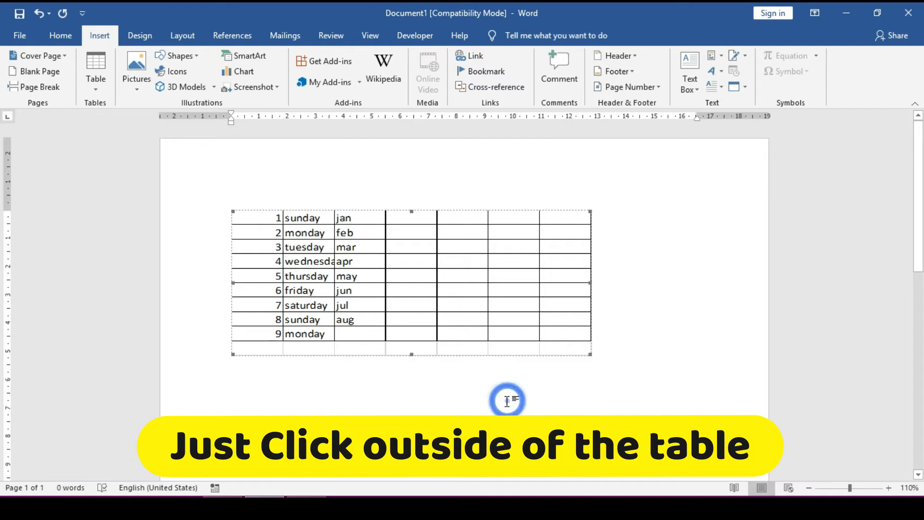
pyautogui.click(192, 204)
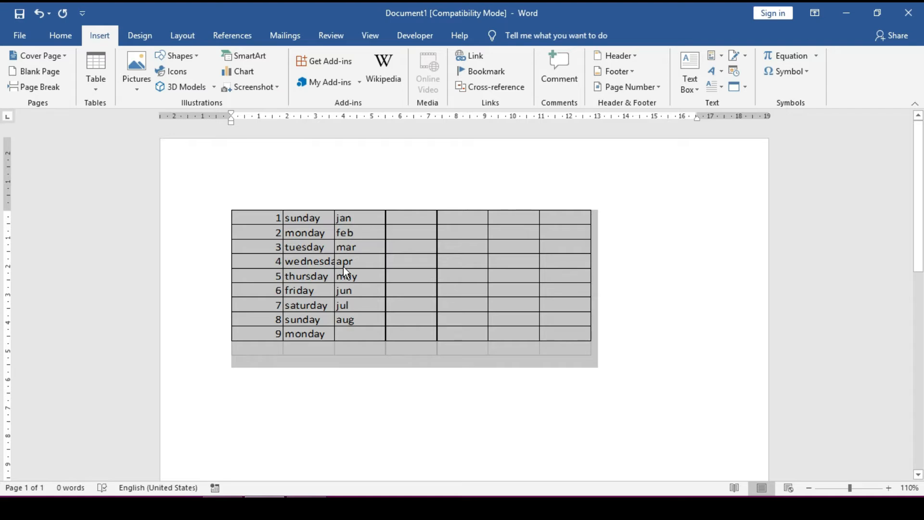
pyautogui.hotkey('ctrl', 'z')
# Insert the Calendar 3 quick table, look through it, and undo it
pyautogui.click(104, 87)
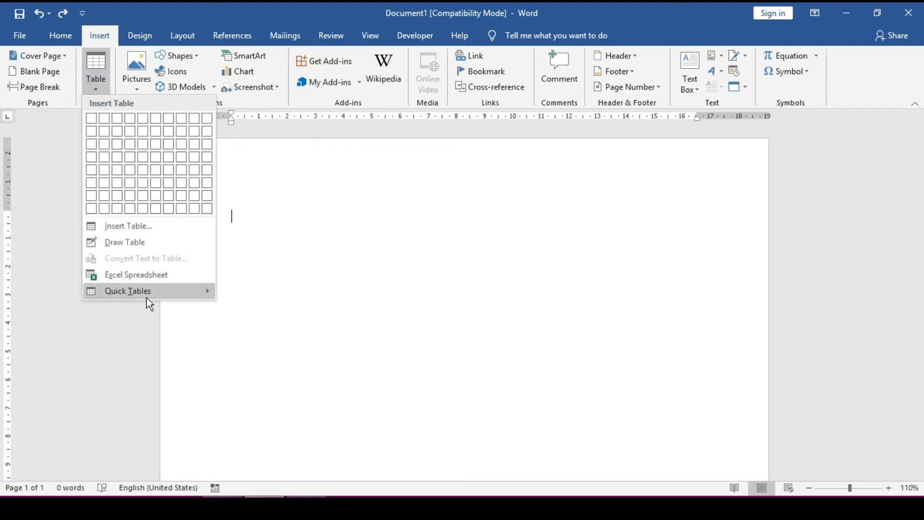
pyautogui.moveTo(136, 293)
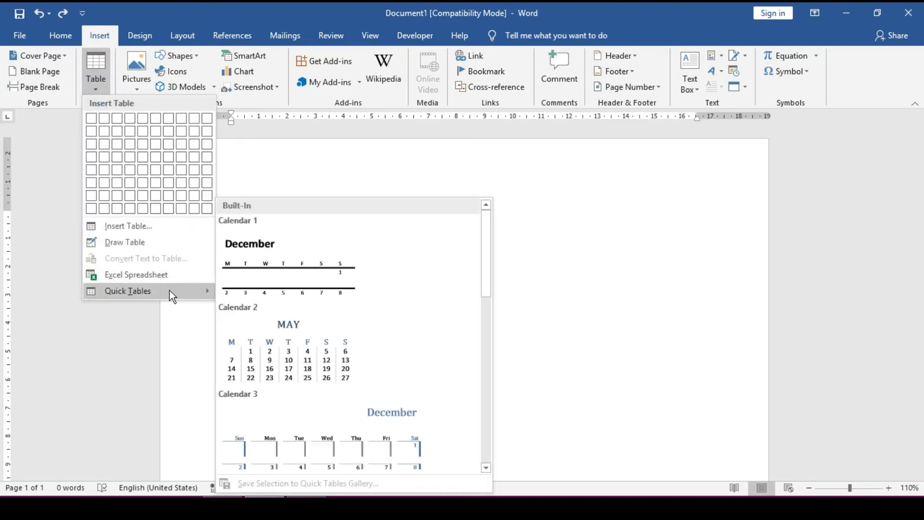
pyautogui.moveTo(484, 248); pyautogui.dragTo(487, 297)
pyautogui.click(322, 266)
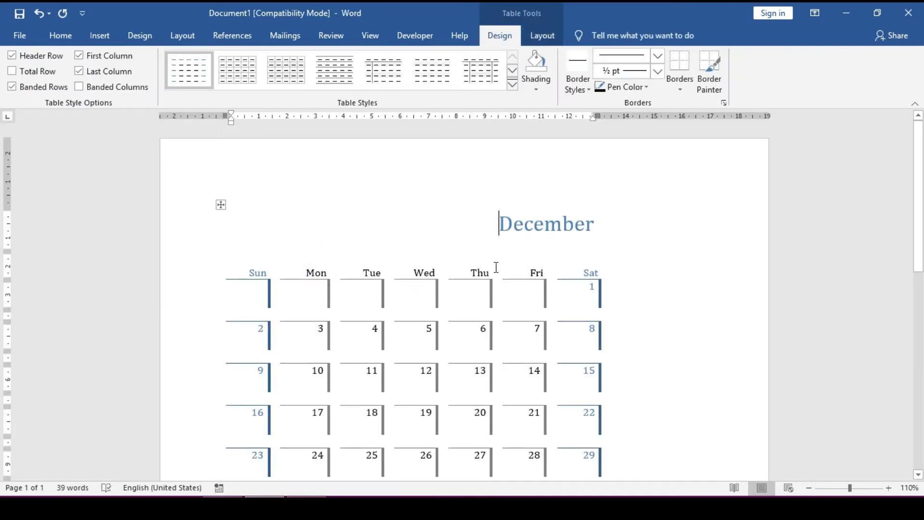
pyautogui.scroll(-3, 497, 267)
pyautogui.scroll(3, 491, 262)
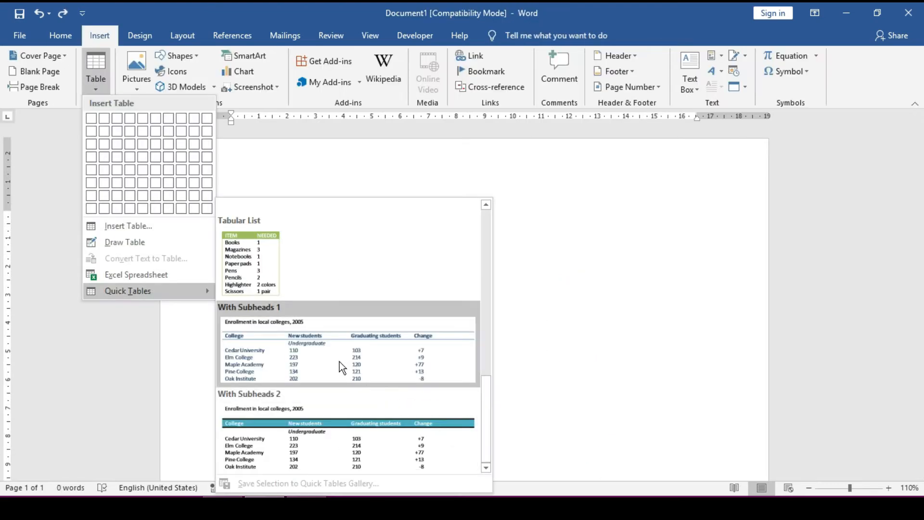
# Insert the With Subheads 1 quick table and select the entire table
pyautogui.click(339, 363)
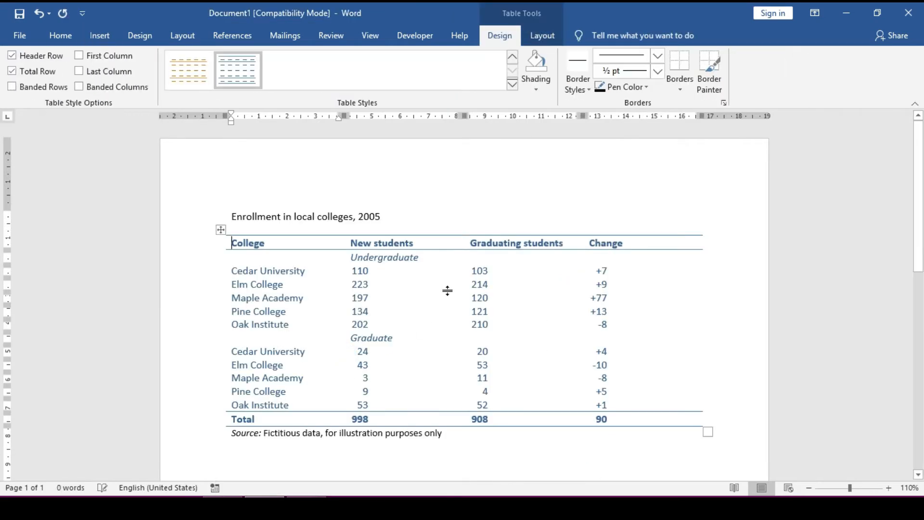
pyautogui.click(220, 230)
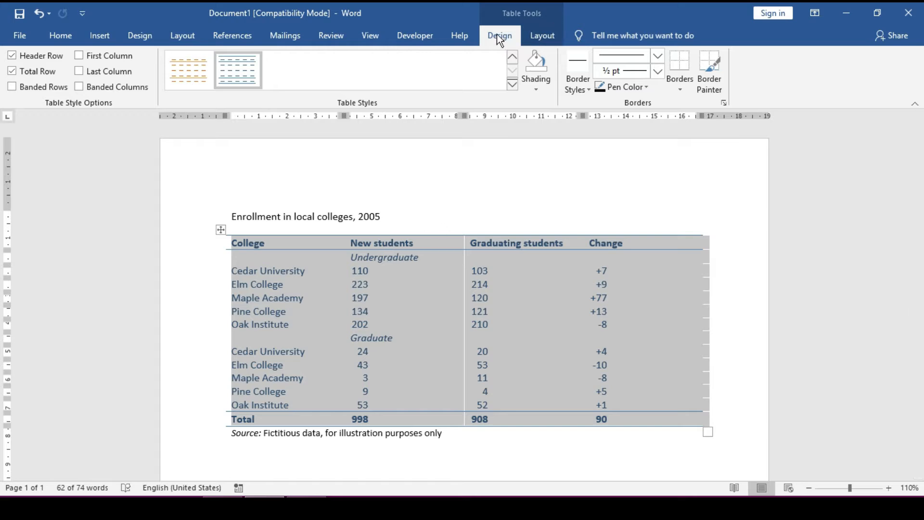
pyautogui.click(542, 36)
pyautogui.click(498, 36)
pyautogui.click(542, 37)
pyautogui.click(498, 36)
pyautogui.click(542, 36)
pyautogui.click(499, 36)
# Try a purple list table style on the enrollment table, and replace it with a teal-header style with teal gridlines
pyautogui.click(511, 84)
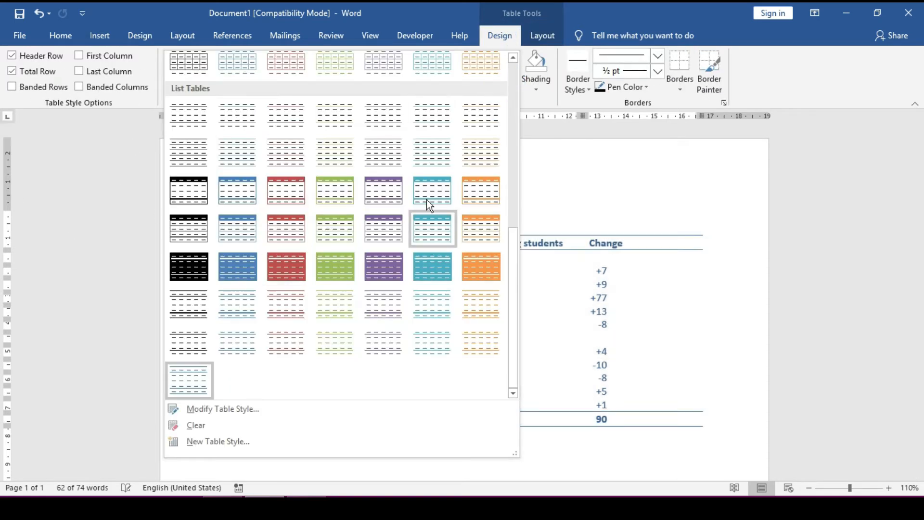
pyautogui.click(387, 188)
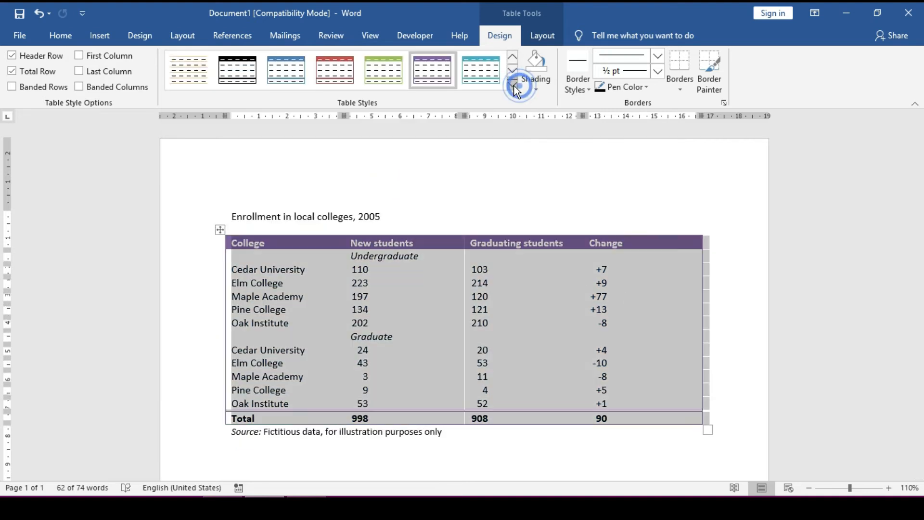
pyautogui.click(513, 85)
pyautogui.click(433, 140)
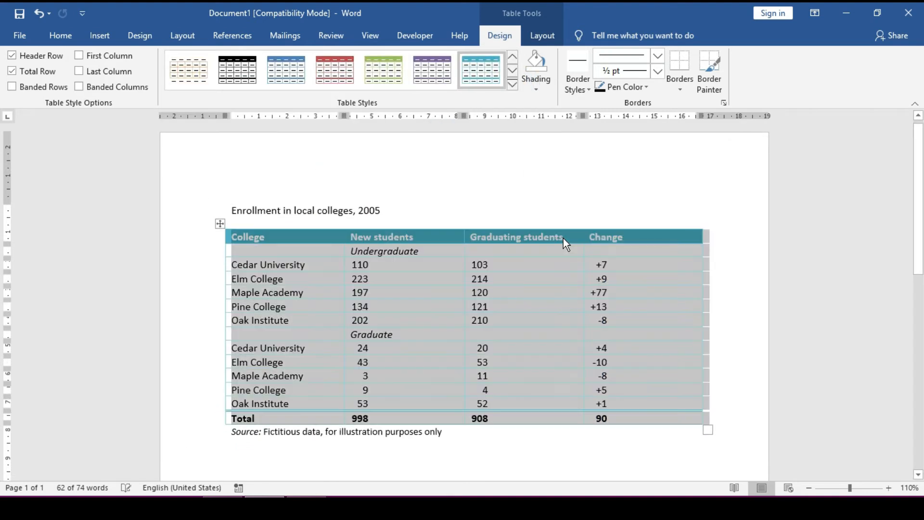
pyautogui.click(484, 361)
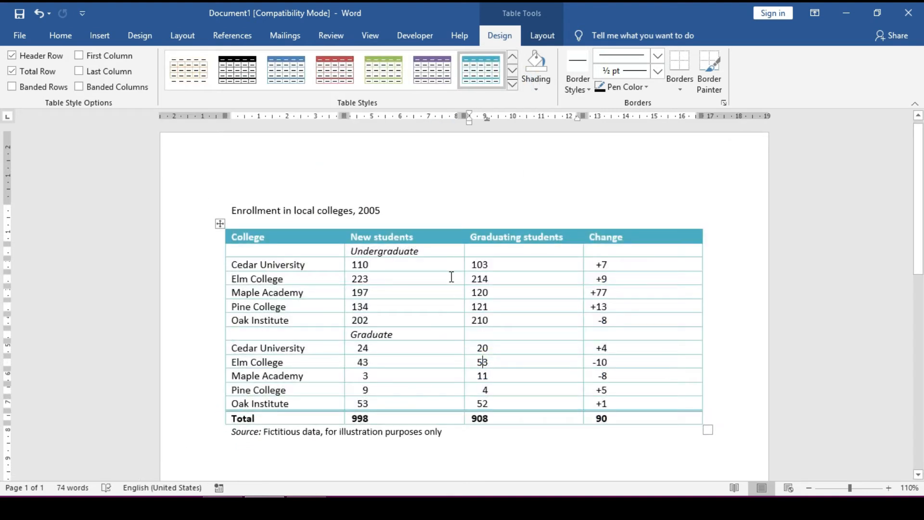
# View the shading colors, apply all borders to the Graduate Elm College graduating-students cell, and undo the borders
pyautogui.click(533, 86)
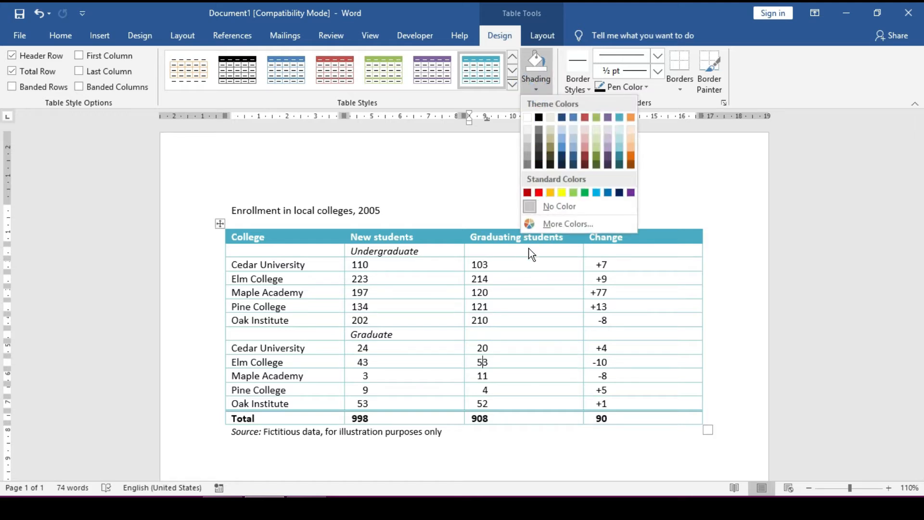
pyautogui.click(464, 145)
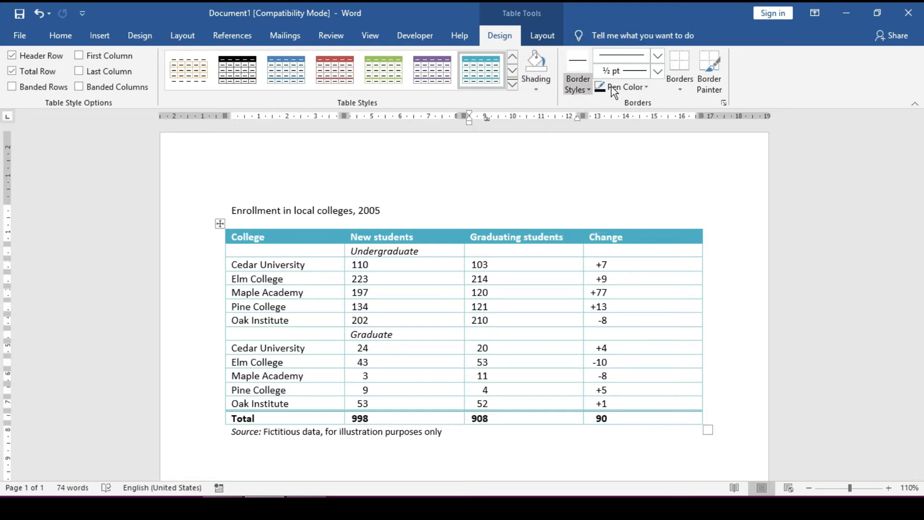
pyautogui.click(683, 91)
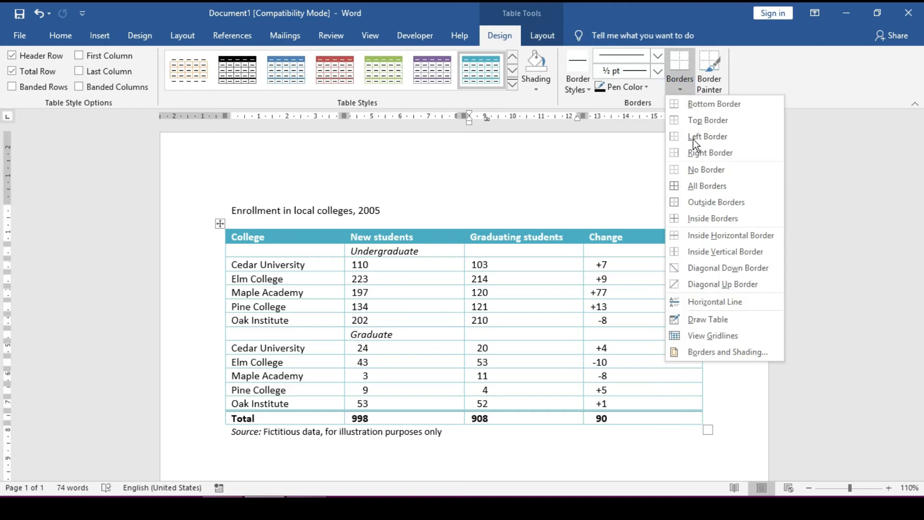
pyautogui.click(699, 184)
pyautogui.click(596, 321)
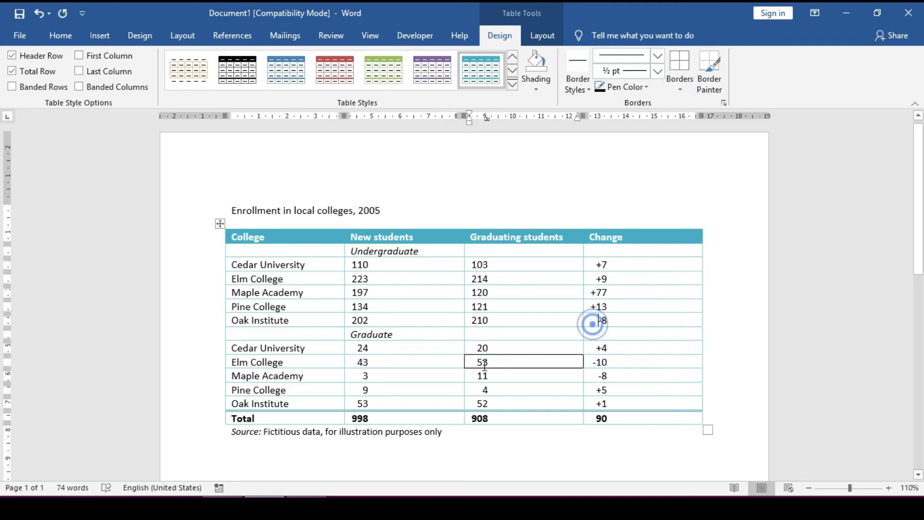
pyautogui.moveTo(635, 403); pyautogui.dragTo(281, 278)
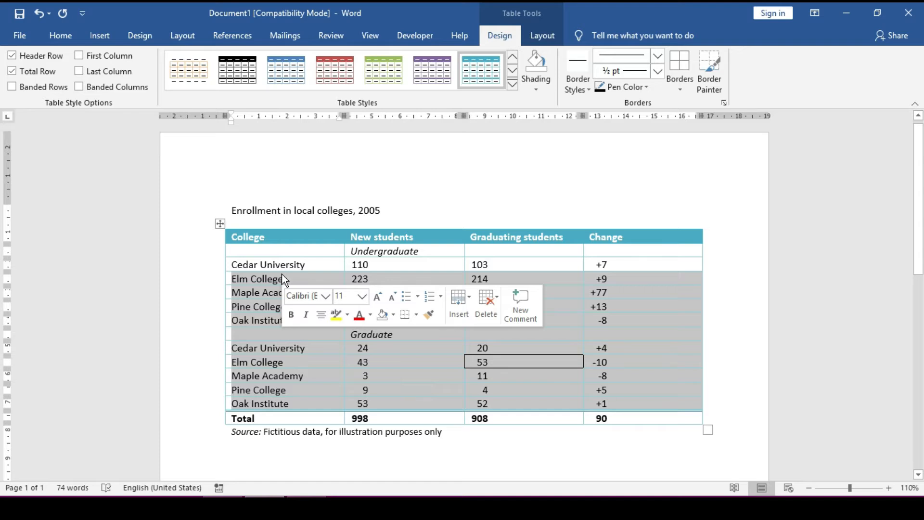
pyautogui.hotkey('ctrl', 'z')
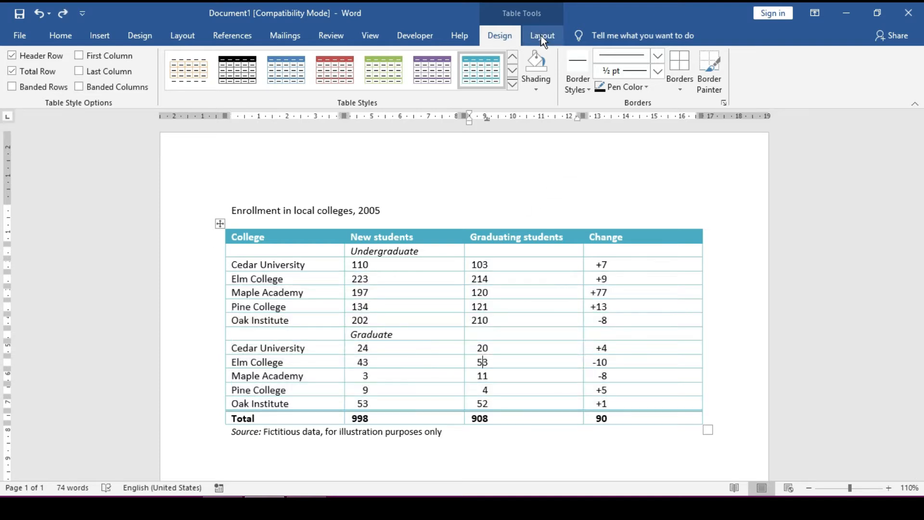
# Look over the table layout tools and cell commands, and select the undergraduate Cedar University row to examine its cell size
pyautogui.click(541, 37)
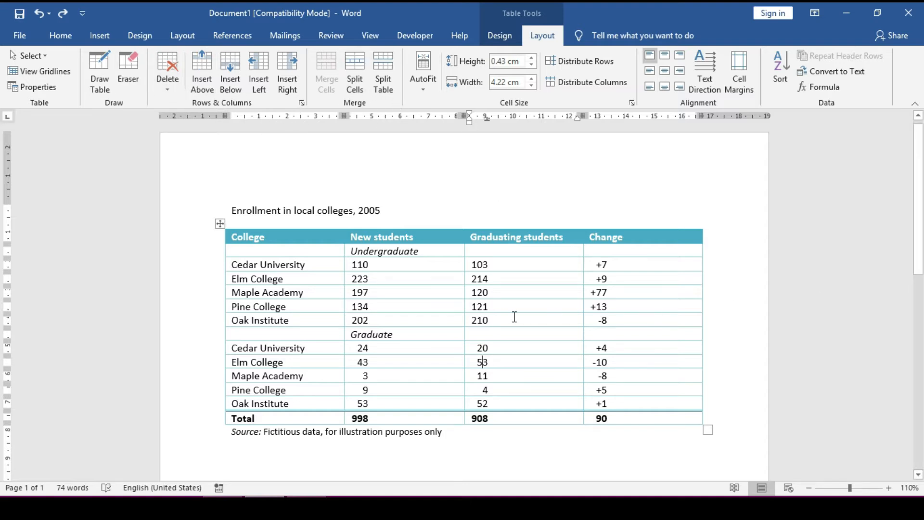
pyautogui.rightClick(504, 290)
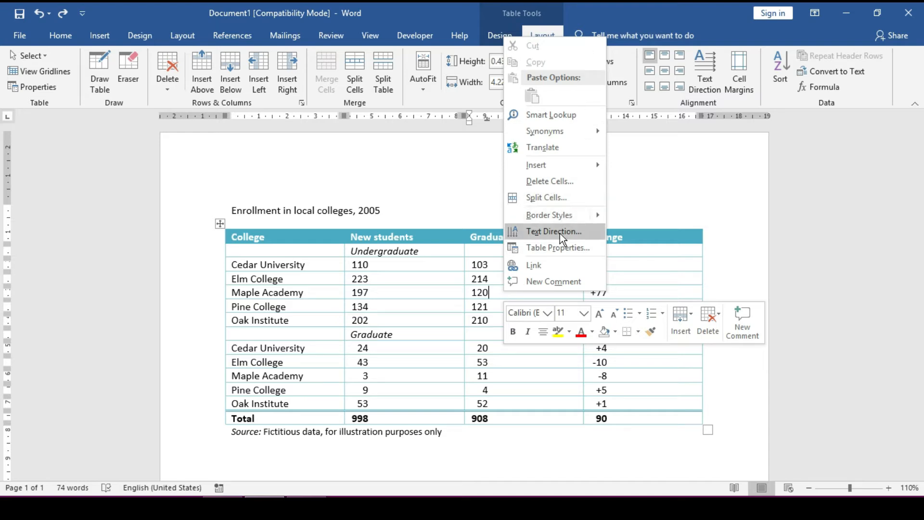
pyautogui.click(469, 316)
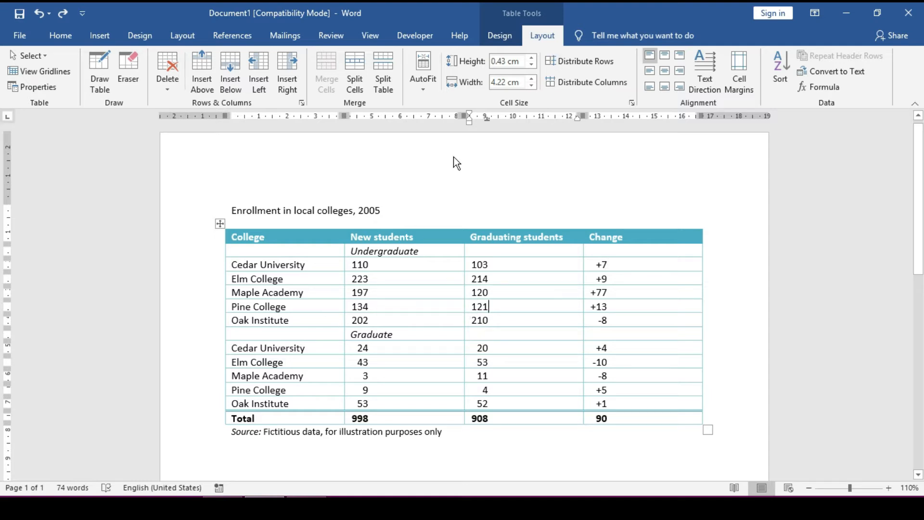
pyautogui.moveTo(305, 264); pyautogui.dragTo(634, 259)
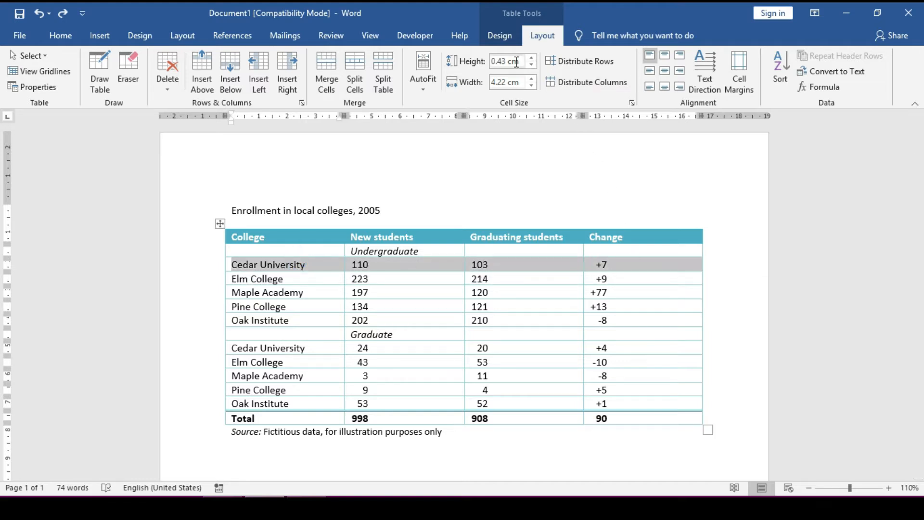
# Narrow the College column to about 3.19 cm and the New students column to about 4 cm
pyautogui.moveTo(343, 246); pyautogui.dragTo(316, 250)
pyautogui.click(309, 282)
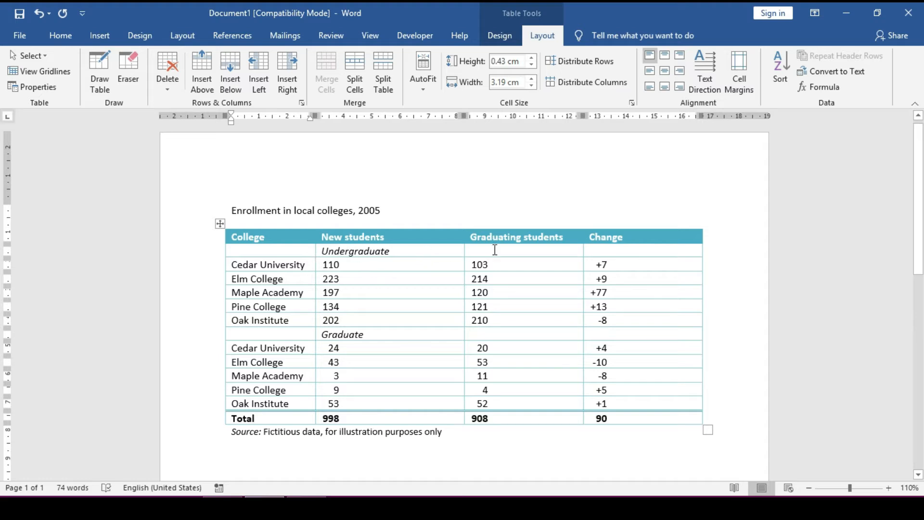
pyautogui.moveTo(464, 249); pyautogui.dragTo(429, 247)
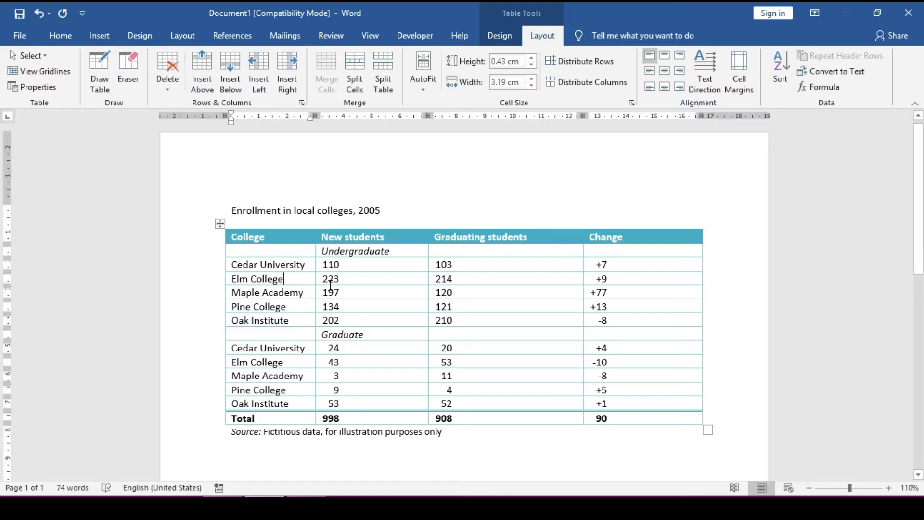
# Align Cedar University's undergraduate new-students value to the bottom right of its cell and change it to 0110
pyautogui.doubleClick(328, 265)
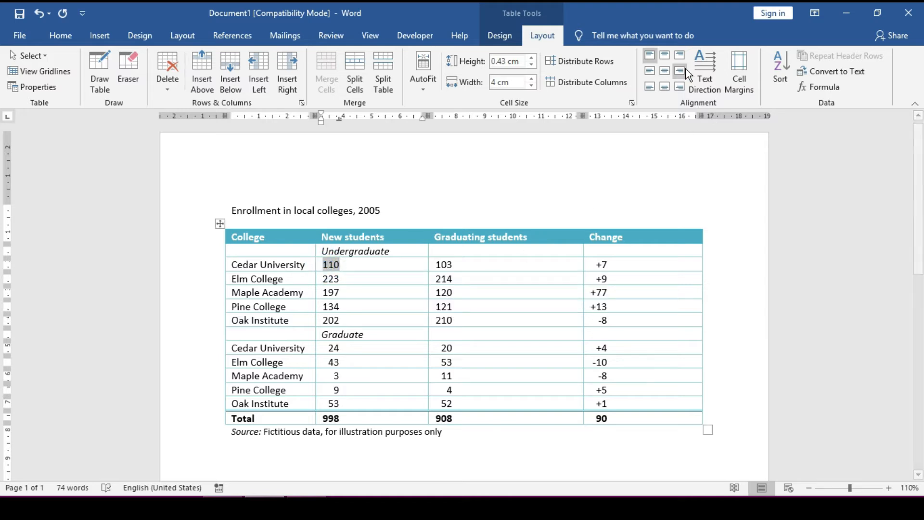
pyautogui.click(666, 69)
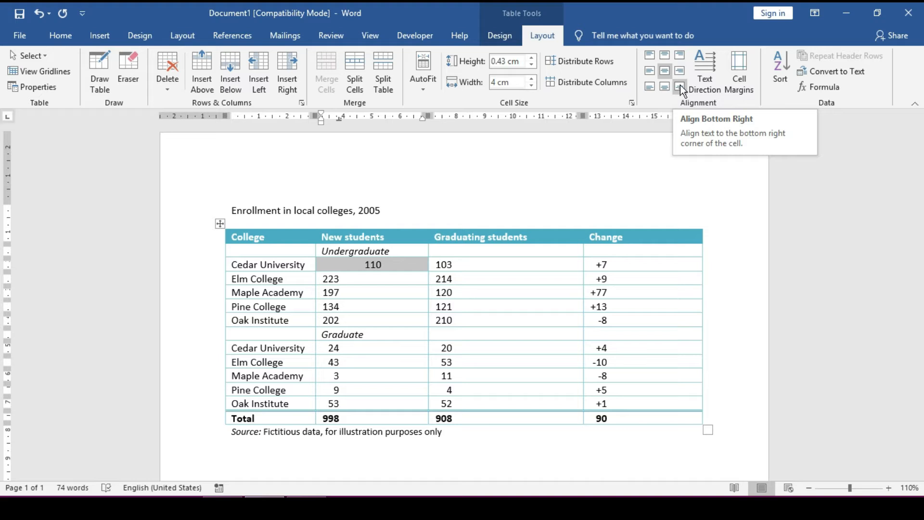
pyautogui.click(680, 87)
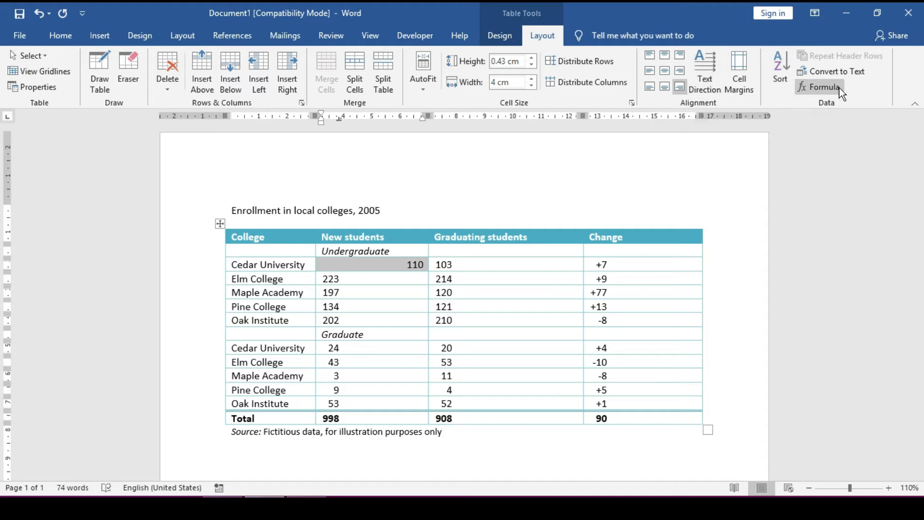
pyautogui.write('0')
pyautogui.click(501, 36)
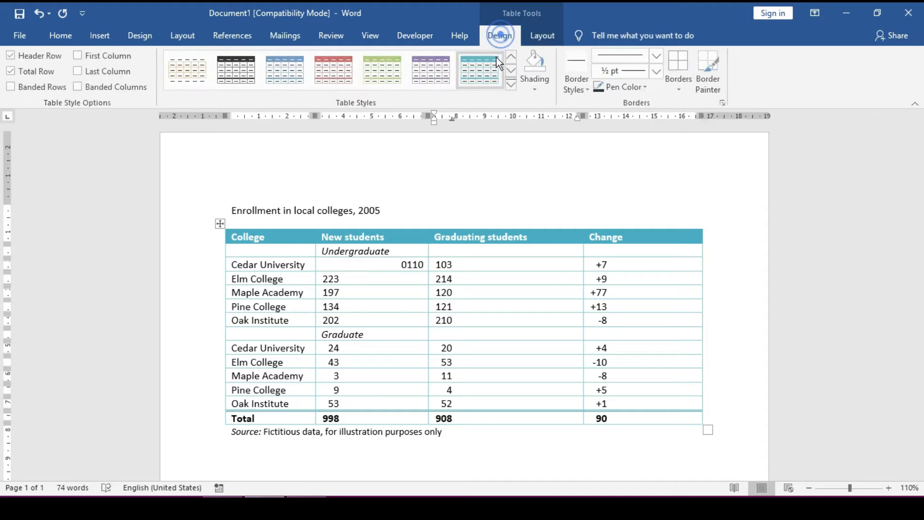
pyautogui.click(100, 36)
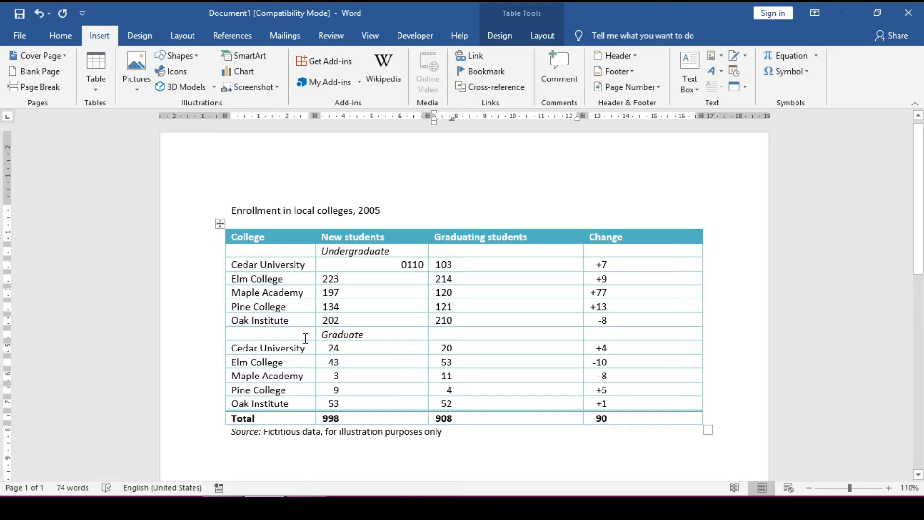
pyautogui.moveTo(239, 307); pyautogui.dragTo(605, 322)
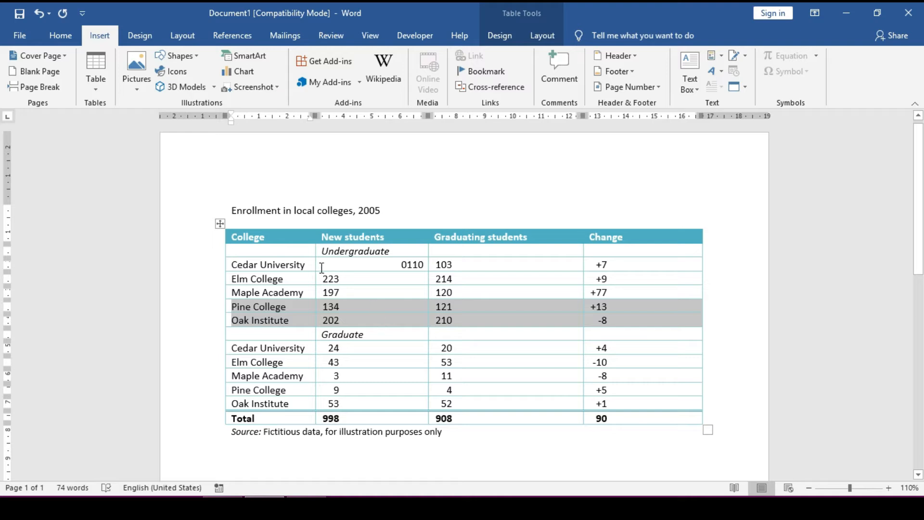
# Insert two blank rows above the undergraduate Cedar University row
pyautogui.click(293, 261)
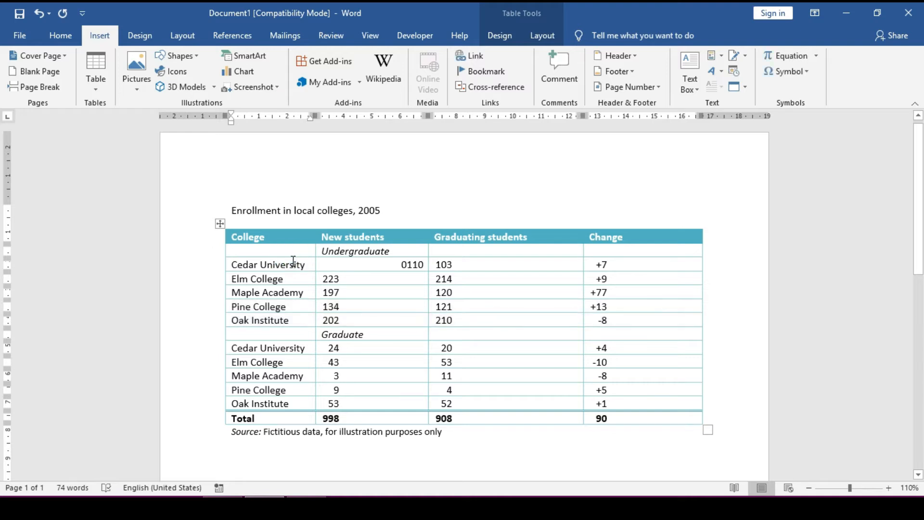
pyautogui.rightClick(294, 262)
pyautogui.moveTo(333, 134)
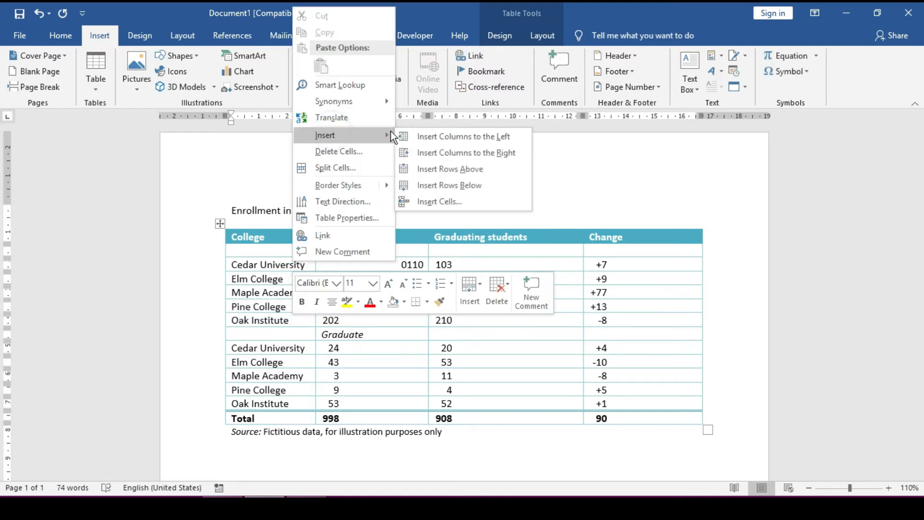
pyautogui.click(461, 176)
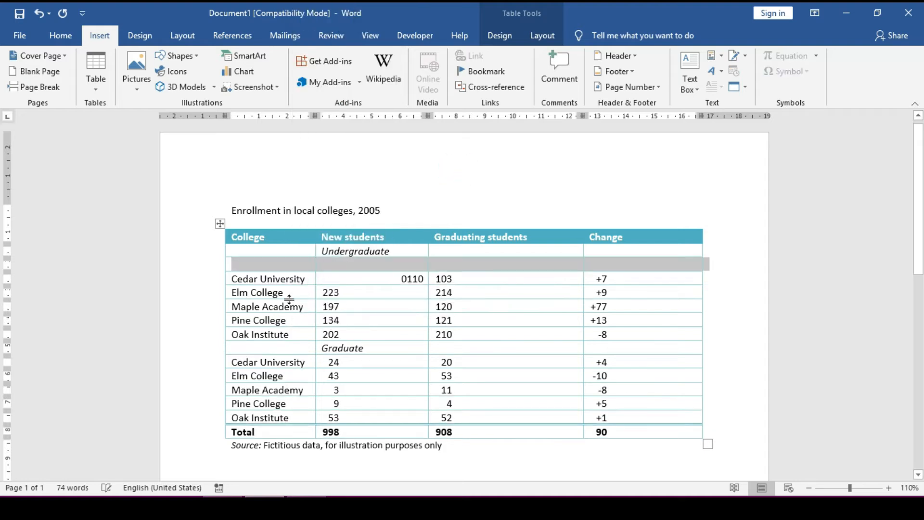
pyautogui.rightClick(291, 279)
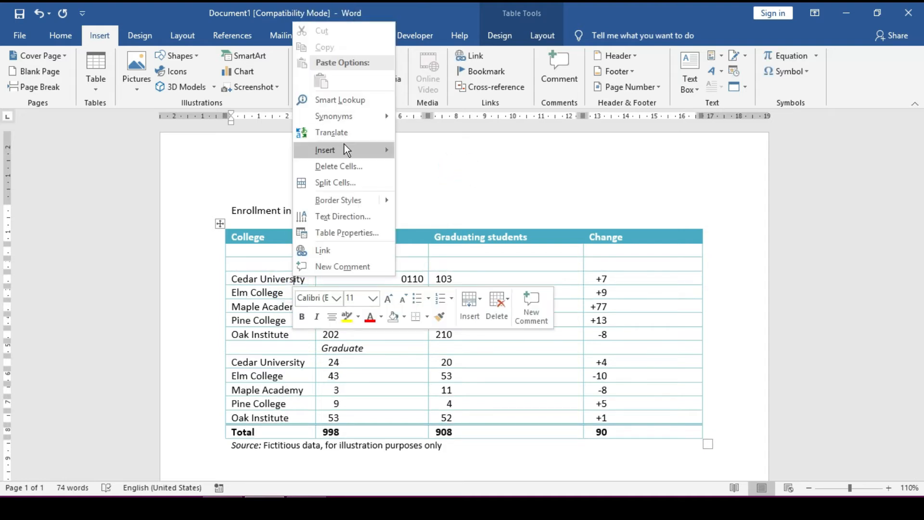
pyautogui.moveTo(345, 147)
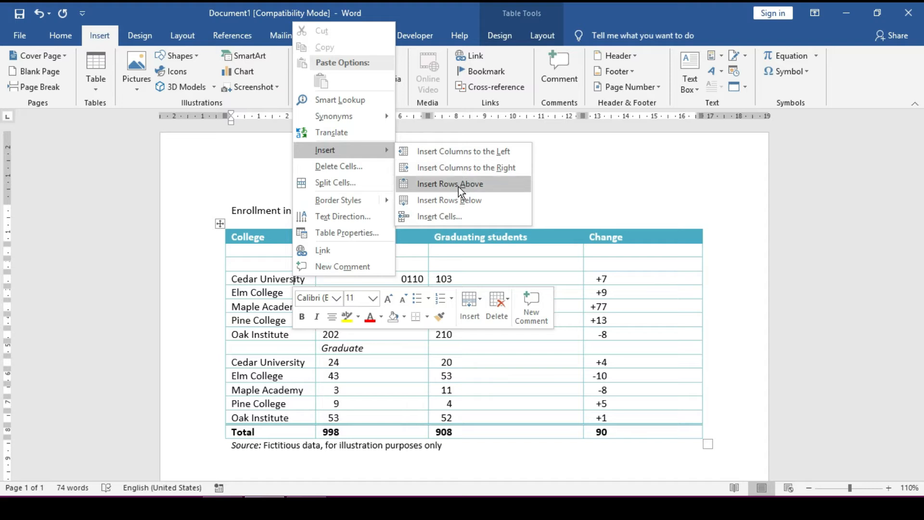
pyautogui.click(458, 182)
# Try to move the undergraduate Maple Academy and Pine College rows into the blank rows by copying, clearing and pasting them
pyautogui.click(258, 351)
pyautogui.moveTo(233, 320); pyautogui.dragTo(599, 335)
pyautogui.hotkey('ctrl', 'c')
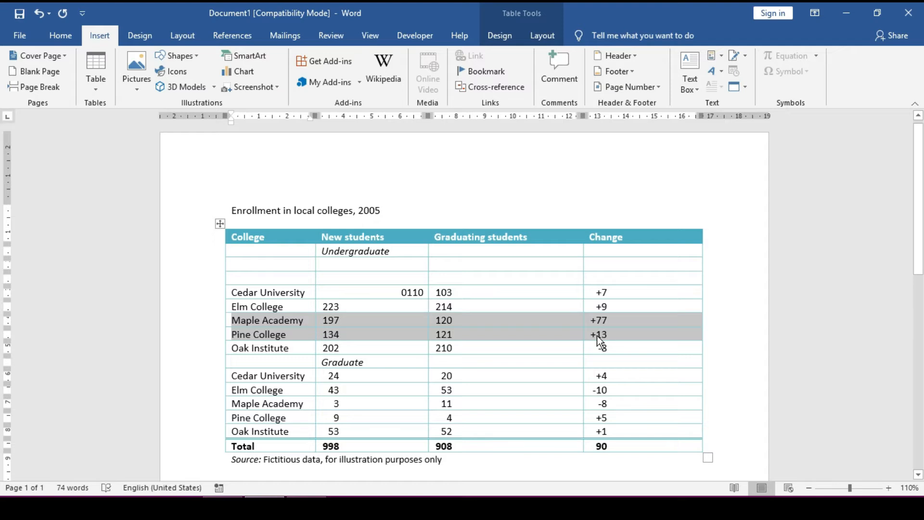
pyautogui.press('Delete')
pyautogui.click(229, 266)
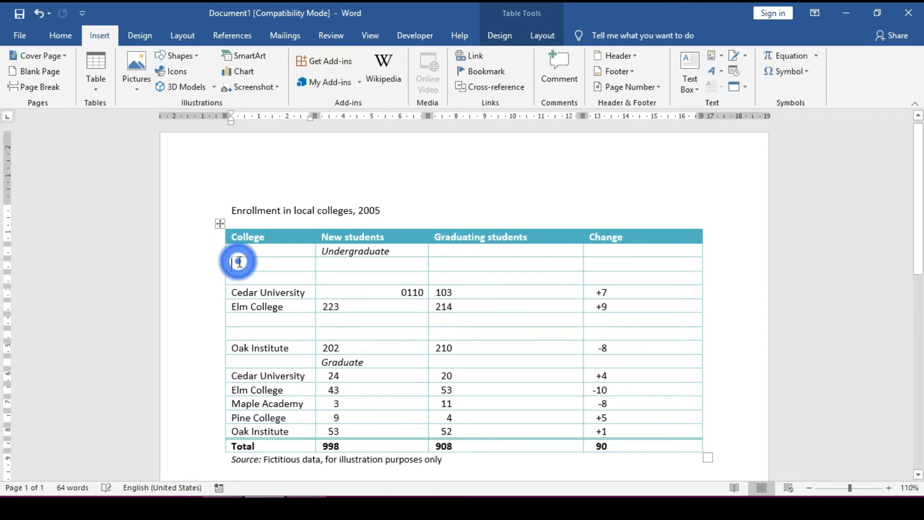
pyautogui.rightClick(240, 263)
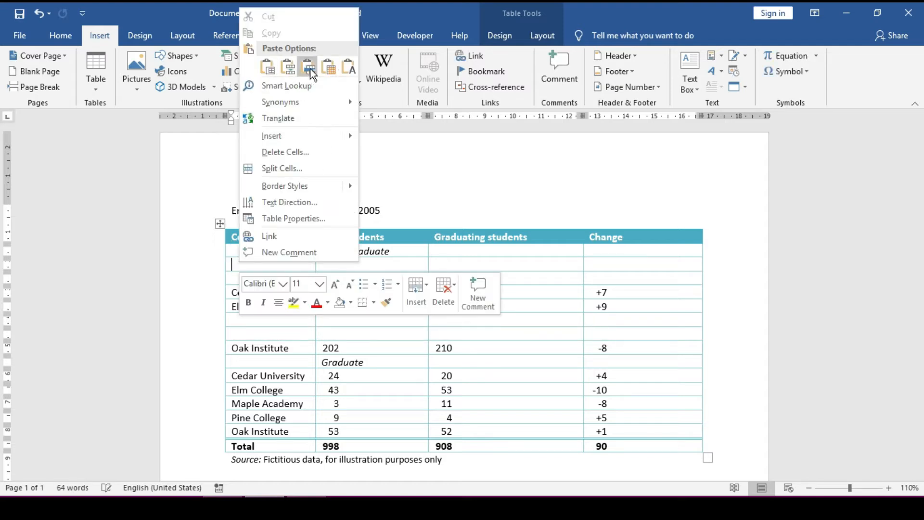
pyautogui.click(330, 70)
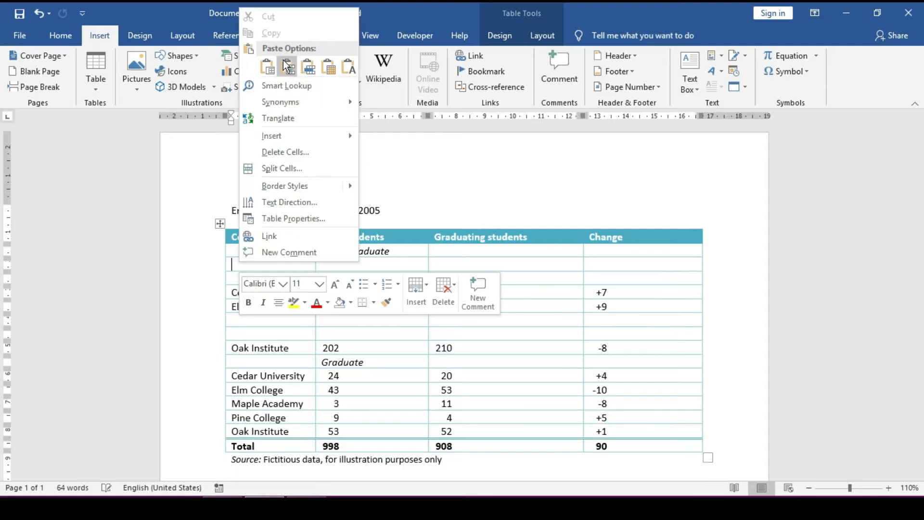
pyautogui.click(288, 68)
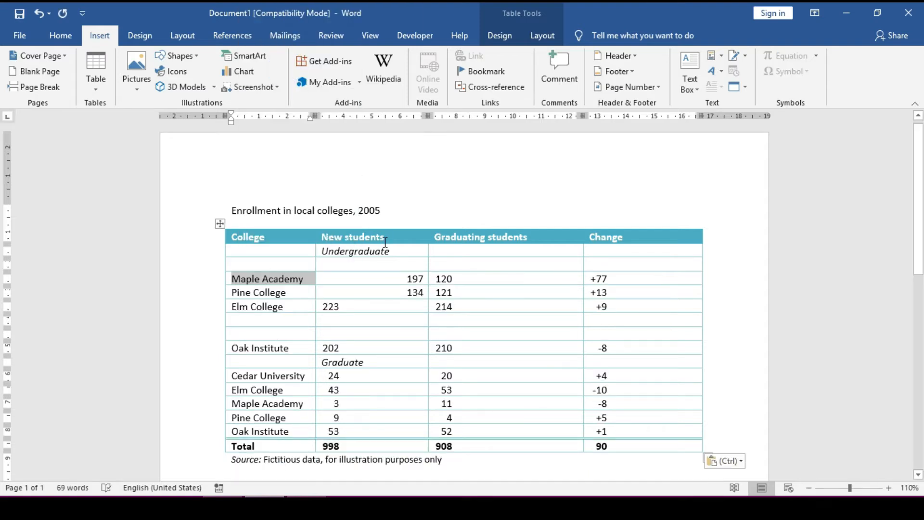
# Undo the row paste, the clearing of the copied rows, and the insertion of the two blank rows
pyautogui.hotkey('ctrl', 'z')
pyautogui.hotkey('ctrl', 'z')
pyautogui.hotkey('ctrl', 'z')
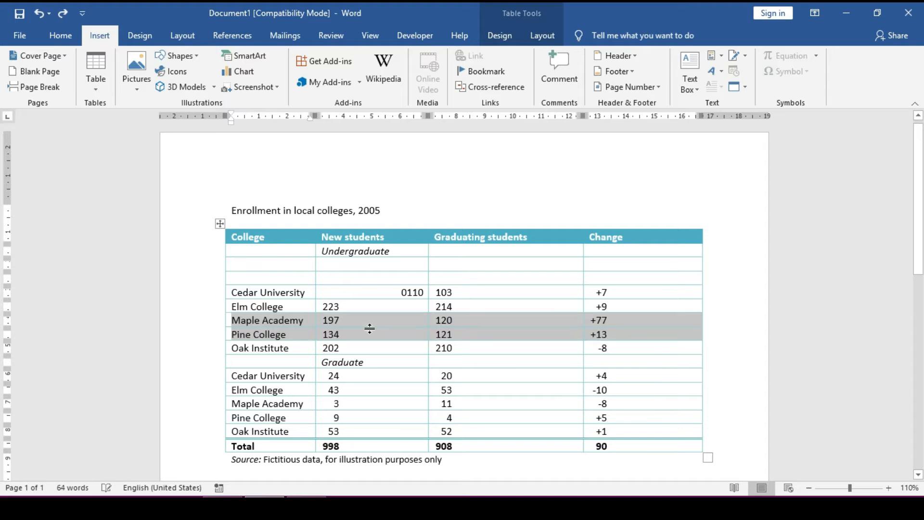
pyautogui.hotkey('ctrl', 'z')
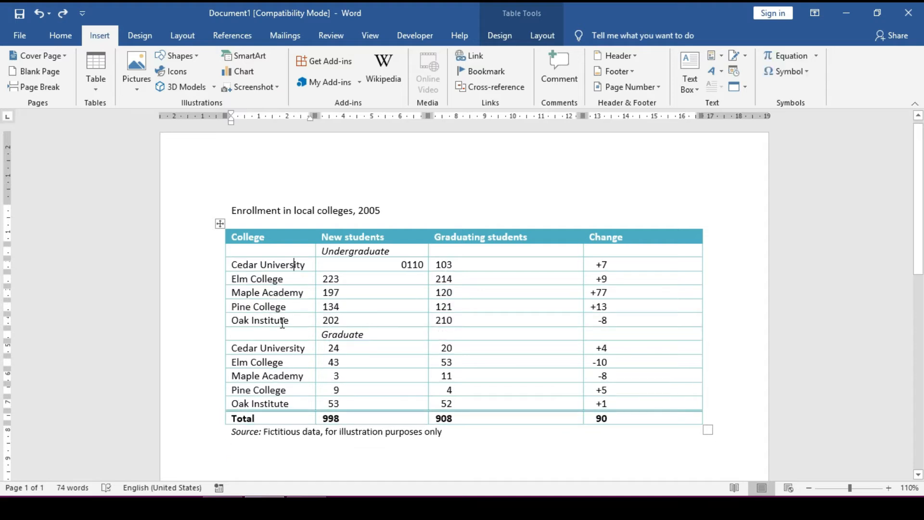
# Move the undergraduate Pine College and Oak Institute rows together up to directly below the Undergraduate heading row
pyautogui.moveTo(233, 308); pyautogui.dragTo(617, 326)
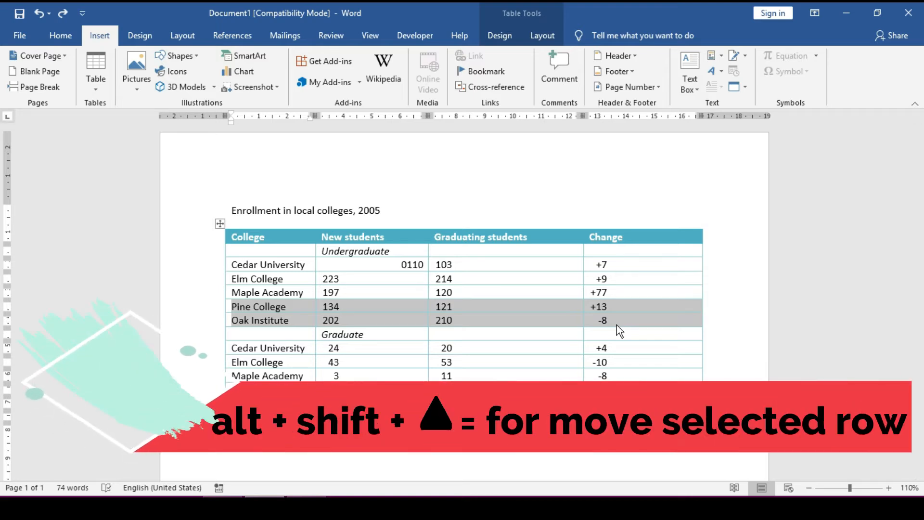
pyautogui.hotkey('alt', 'shift', 'Up')
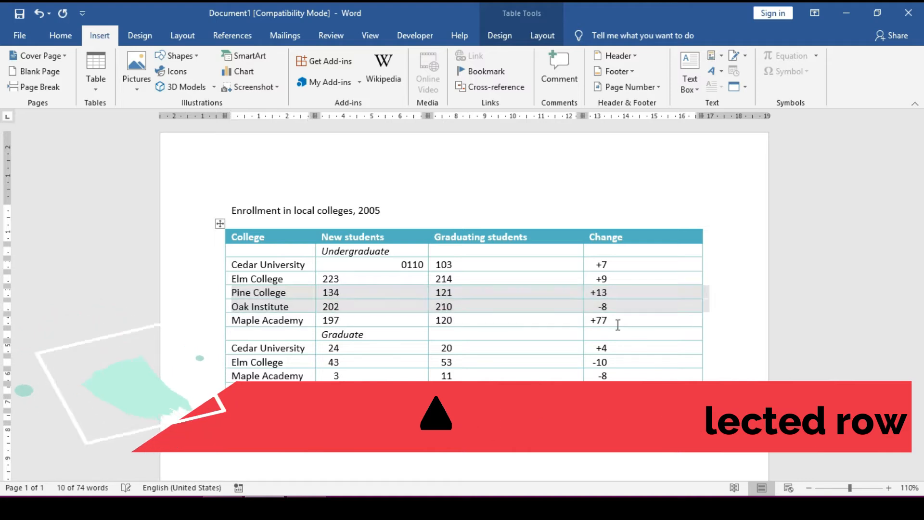
pyautogui.hotkey('alt', 'shift', 'Up')
pyautogui.hotkey('alt', 'shift', 'Up')
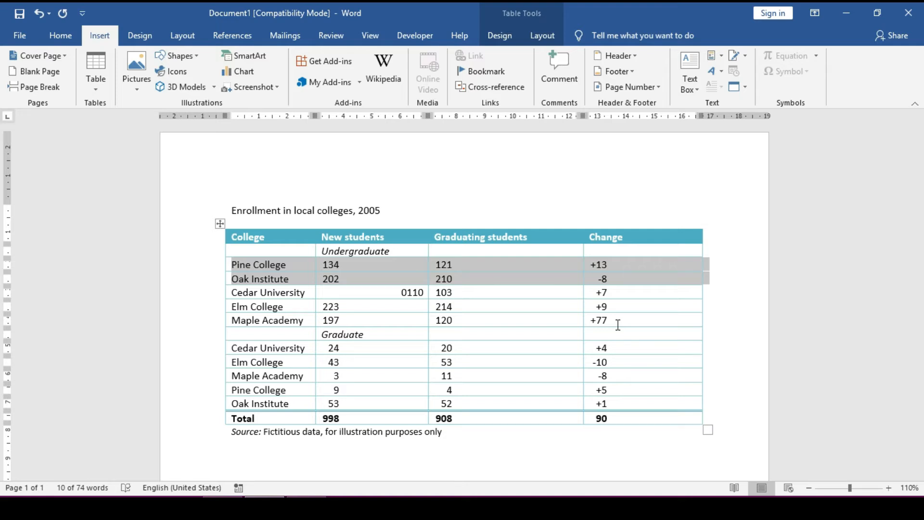
# Move the selected Pine College and Oak Institute rows down past the Graduate heading into the graduate rows
pyautogui.hotkey('alt', 'shift', 'Down')
pyautogui.hotkey('alt', 'shift', 'Down')
pyautogui.hotkey('alt', 'shift', 'Down')
pyautogui.hotkey('alt', 'shift', 'Down')
pyautogui.hotkey('alt', 'shift', 'Down')
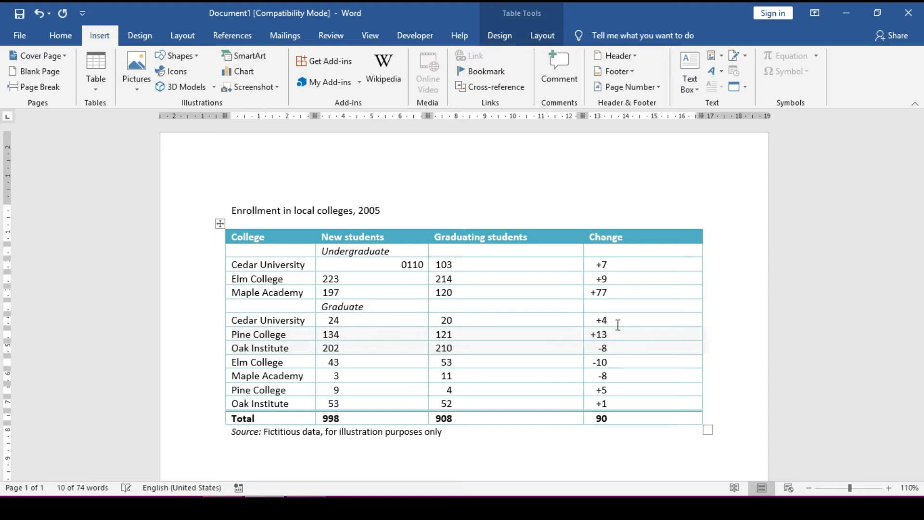
pyautogui.hotkey('alt', 'shift', 'Down')
pyautogui.hotkey('alt', 'shift', 'Down')
pyautogui.hotkey('alt', 'shift', 'Down')
# Move the selected Pine College and Oak Institute rows back up to directly below the Undergraduate heading
pyautogui.hotkey('alt', 'shift', 'Up')
pyautogui.hotkey('alt', 'shift', 'Up')
pyautogui.hotkey('alt', 'shift', 'Up')
pyautogui.hotkey('alt', 'shift', 'Up')
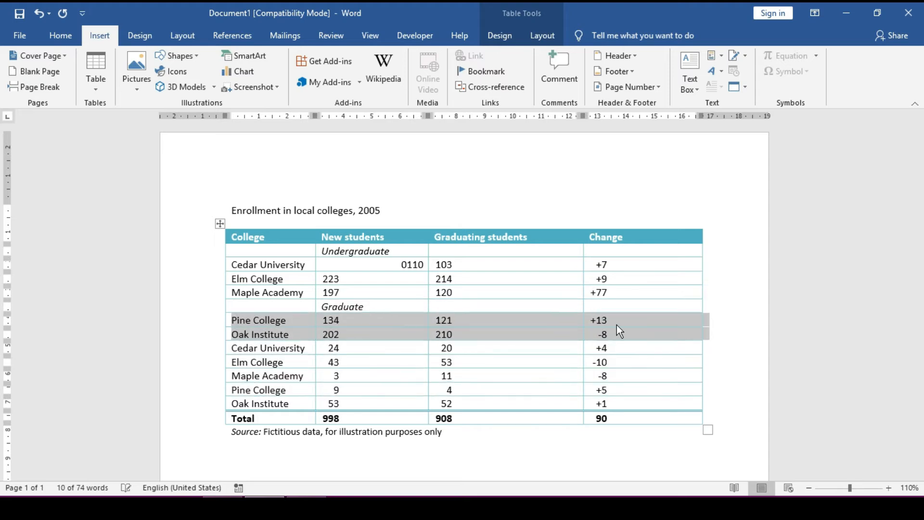
pyautogui.hotkey('alt', 'shift', 'Up')
pyautogui.hotkey('alt', 'shift', 'Up')
pyautogui.hotkey('alt', 'shift', 'Up')
pyautogui.hotkey('alt', 'shift', 'Up')
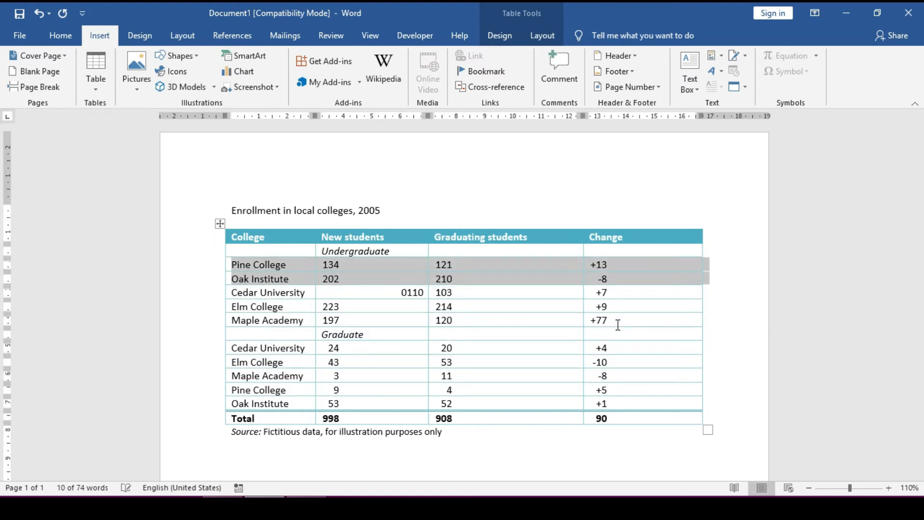
# Move the two selected rows down to directly below the Graduate heading and back up below the Undergraduate heading
pyautogui.hotkey('alt', 'shift', 'Down')
pyautogui.hotkey('alt', 'shift', 'Down')
pyautogui.hotkey('alt', 'shift', 'Down')
pyautogui.hotkey('alt', 'shift', 'Down')
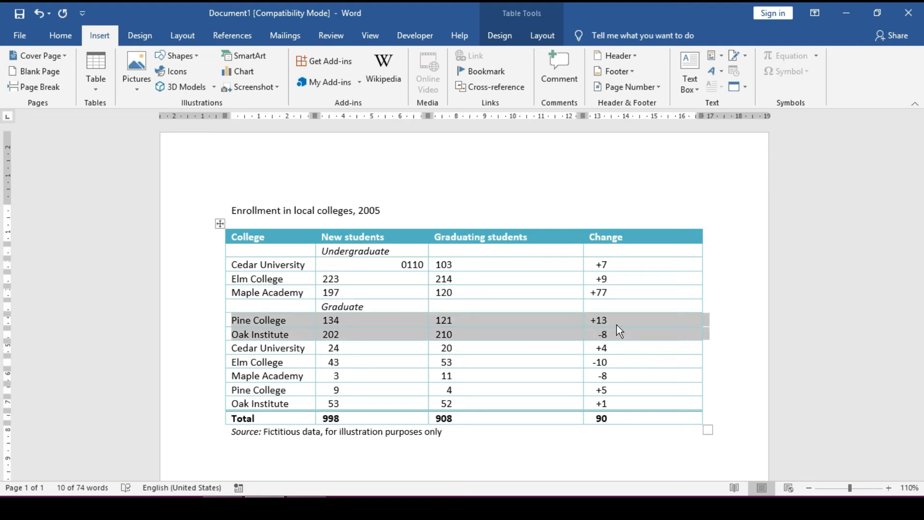
pyautogui.hotkey('alt', 'shift', 'Up')
pyautogui.hotkey('alt', 'shift', 'Up')
pyautogui.hotkey('alt', 'shift', 'Up')
pyautogui.hotkey('alt', 'shift', 'Up')
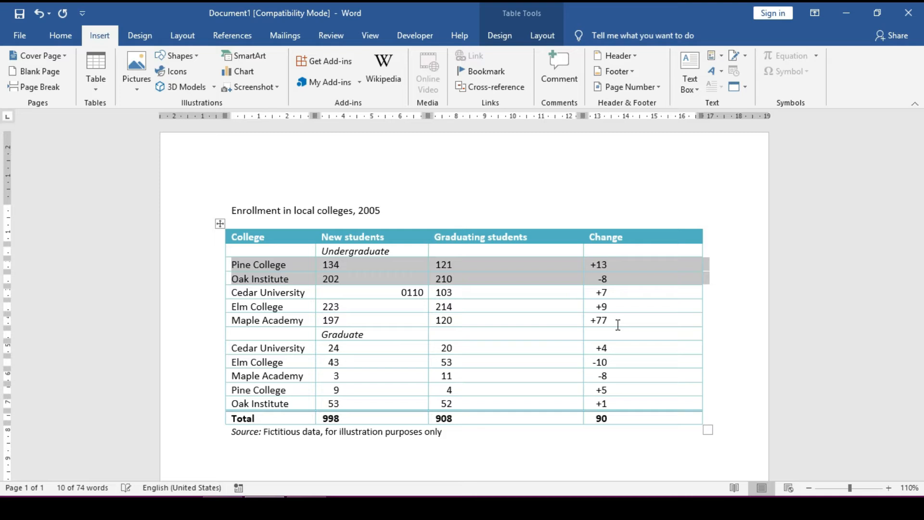
# Move the two selected rows down to directly below the graduate Cedar University row
pyautogui.hotkey('alt', 'shift', 'Down')
pyautogui.hotkey('alt', 'shift', 'Down')
pyautogui.hotkey('alt', 'shift', 'Down')
pyautogui.hotkey('alt', 'shift', 'Down')
pyautogui.hotkey('alt', 'shift', 'Down')
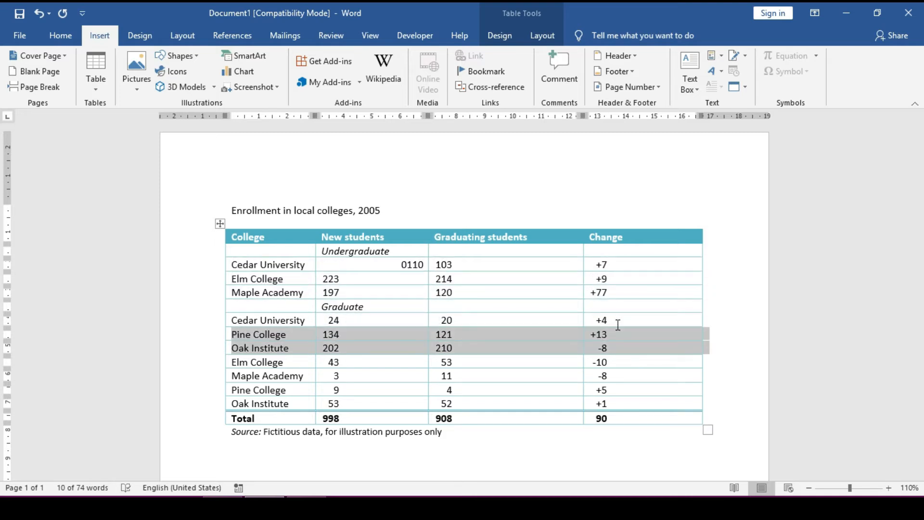
# Insert blank rows below the Graduate heading row and below the graduate Cedar University row, and undo both insertions
pyautogui.click(463, 318)
pyautogui.click(705, 305)
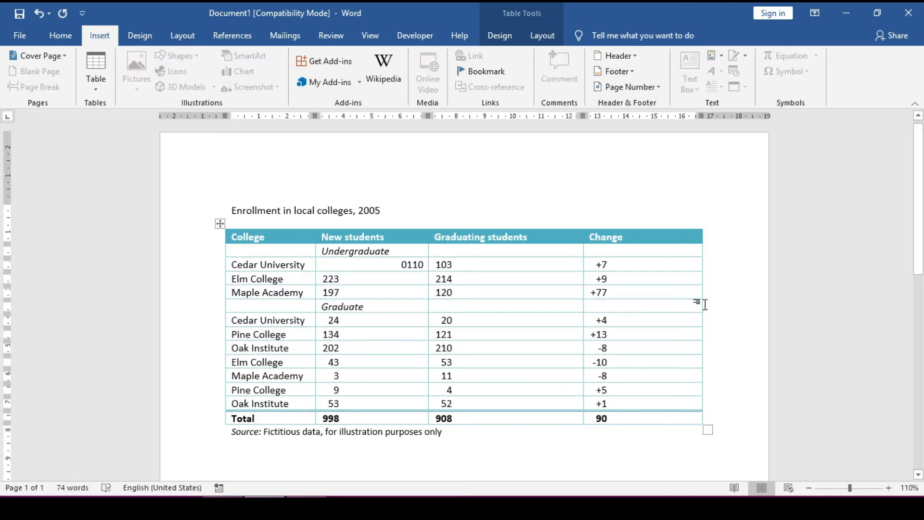
pyautogui.press('Return')
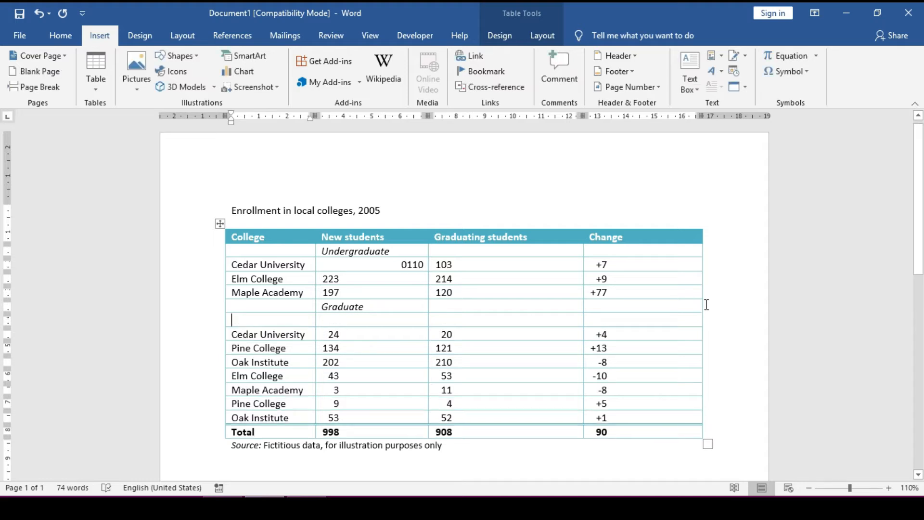
pyautogui.click(705, 334)
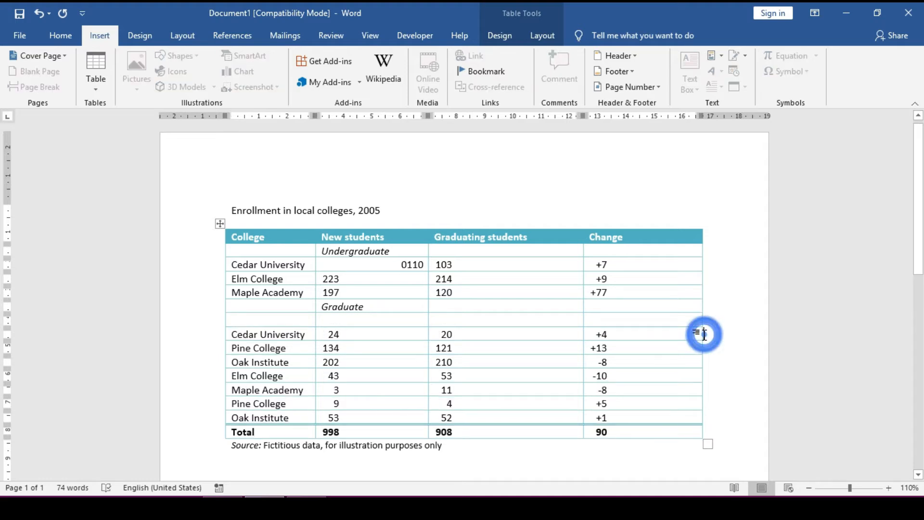
pyautogui.press('Return')
pyautogui.hotkey('ctrl', 'z')
pyautogui.hotkey('ctrl', 'z')
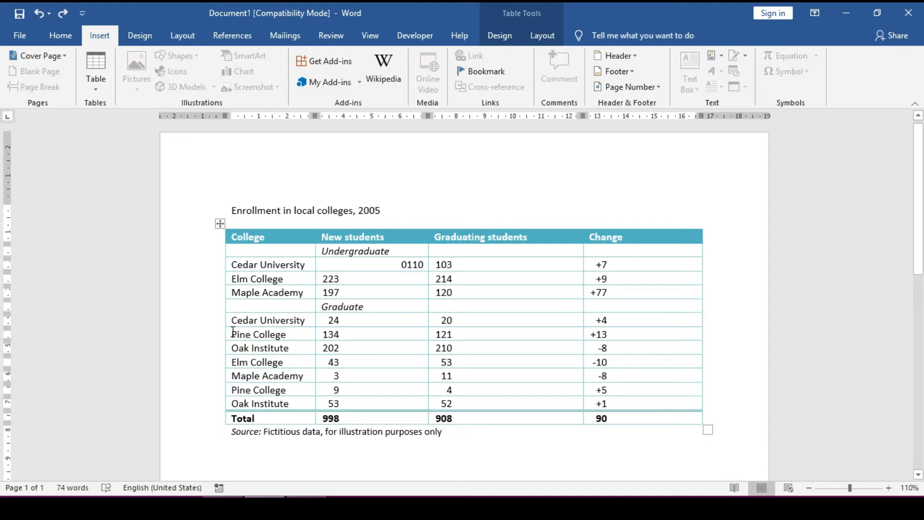
# Insert a blank row between the moved Pine College and Oak Institute rows in the Graduate section
pyautogui.moveTo(223, 330)
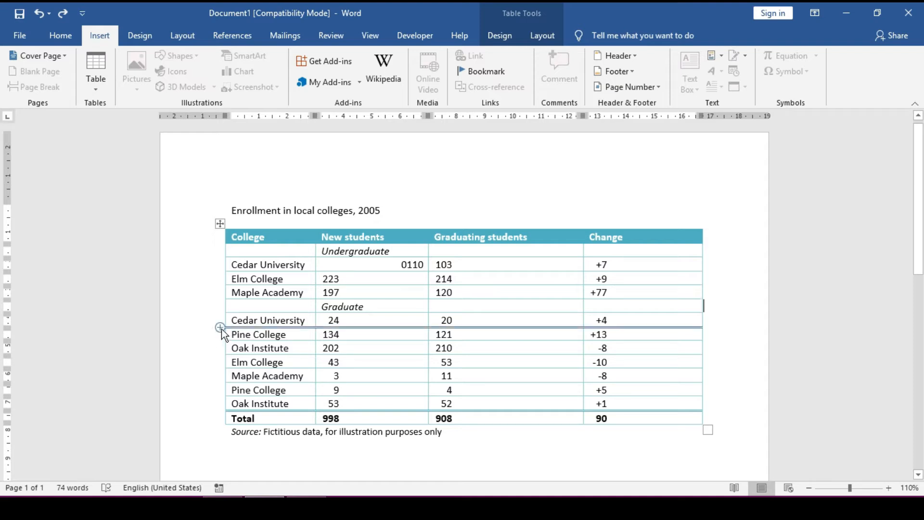
pyautogui.keyDown('ctrl'); pyautogui.scroll(5, 222, 329); pyautogui.keyUp('ctrl')
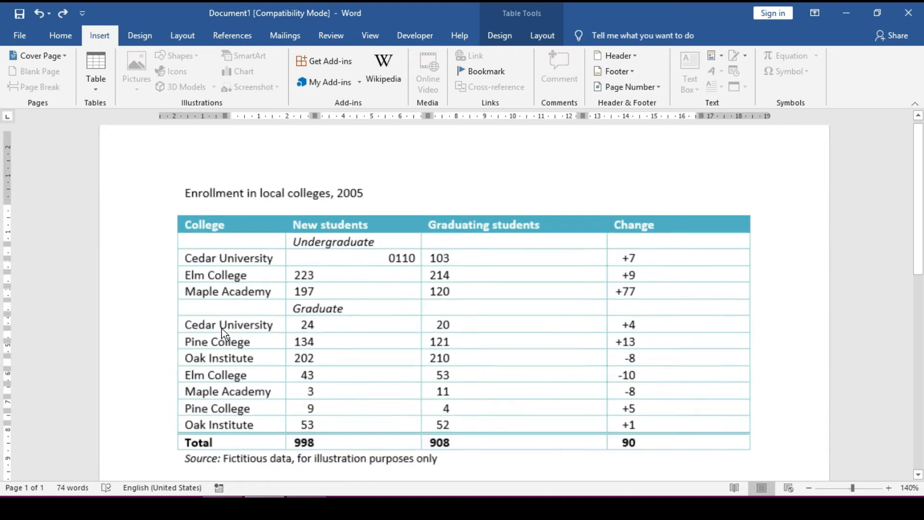
pyautogui.moveTo(98, 367)
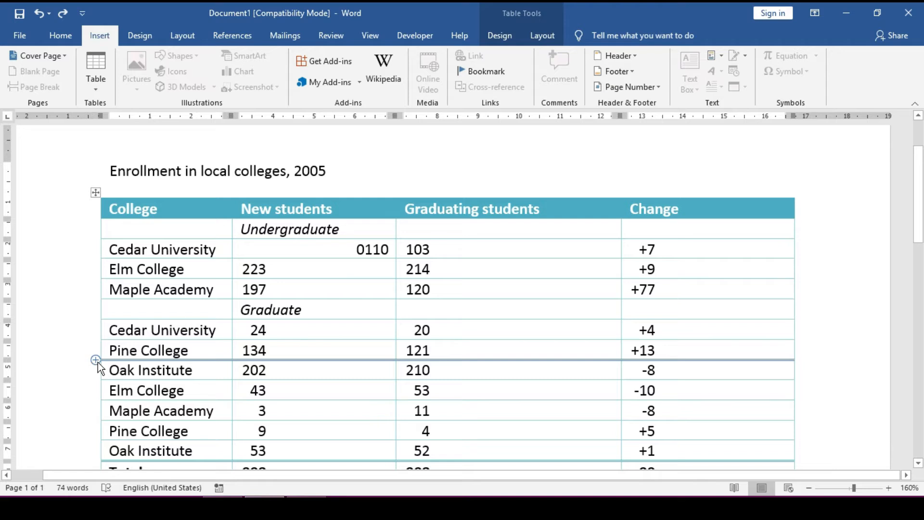
pyautogui.click(96, 360)
# Append a new row below the Total row, and undo both it and the previous blank row insertion
pyautogui.keyDown('ctrl'); pyautogui.scroll(-6, 619, 306); pyautogui.keyUp('ctrl')
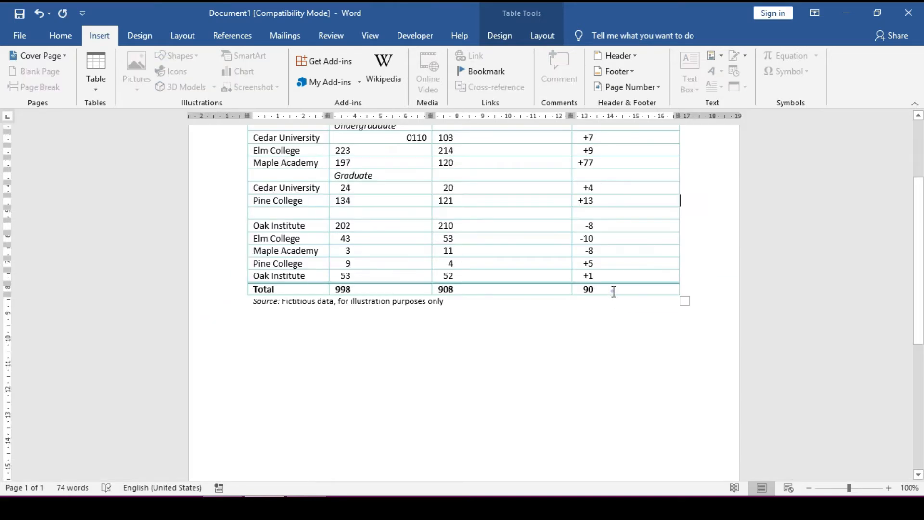
pyautogui.click(613, 291)
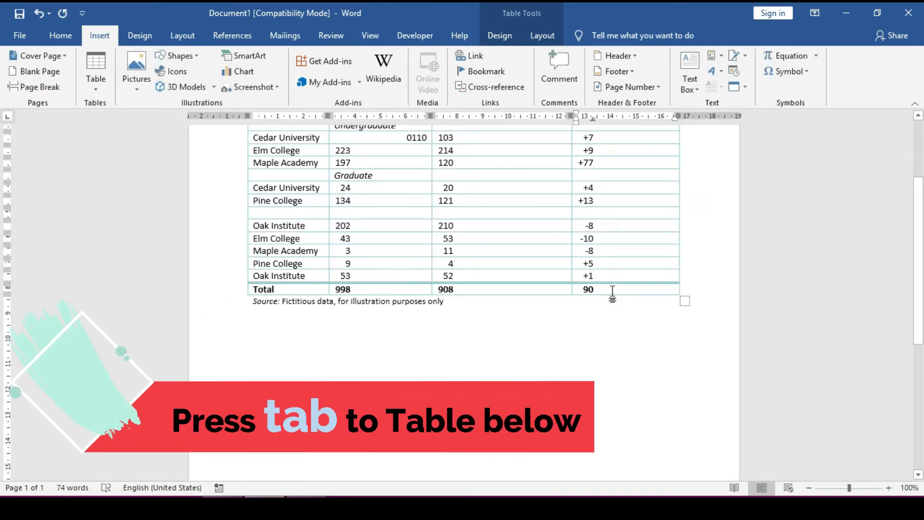
pyautogui.press('Tab')
pyautogui.hotkey('ctrl', 'z')
pyautogui.hotkey('ctrl', 'z')
# Merge the graduate Cedar University row's new students, graduating students and change cells, and undo the merge
pyautogui.moveTo(342, 288); pyautogui.dragTo(580, 287)
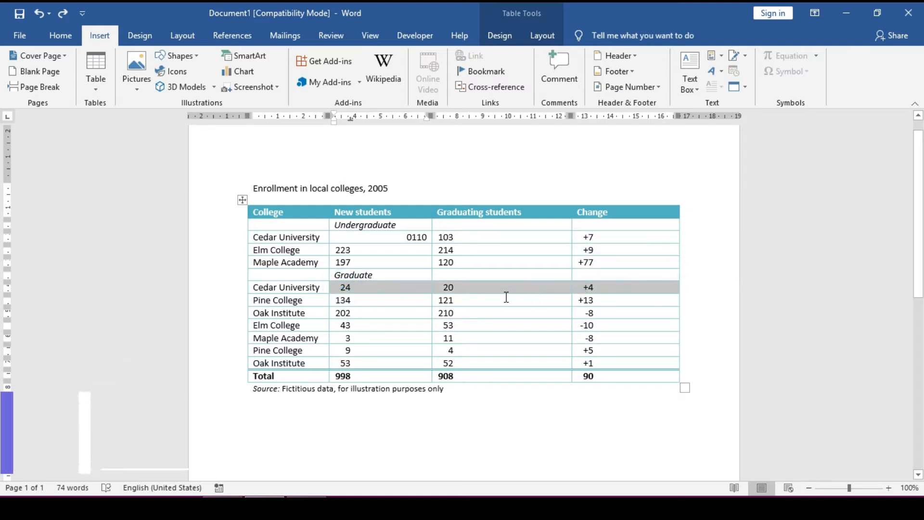
pyautogui.hotkey('alt', 'a')
pyautogui.press('m')
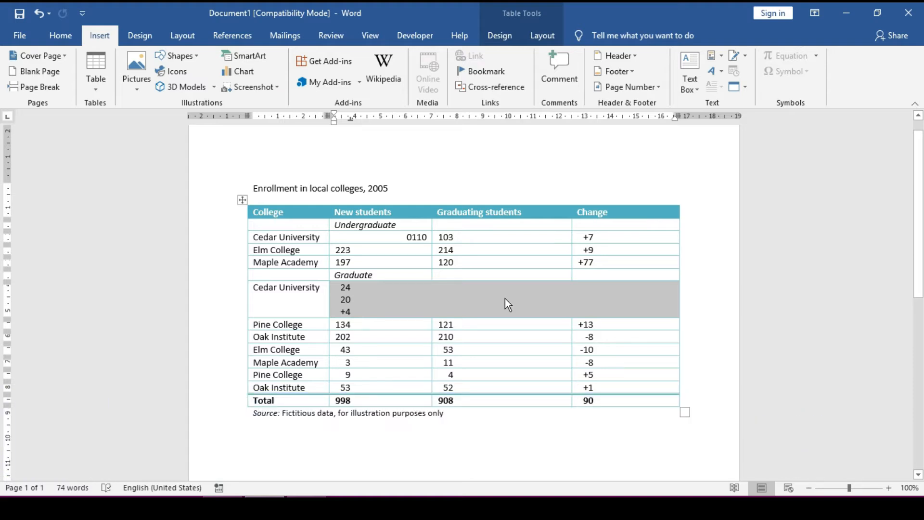
pyautogui.hotkey('ctrl', 'z')
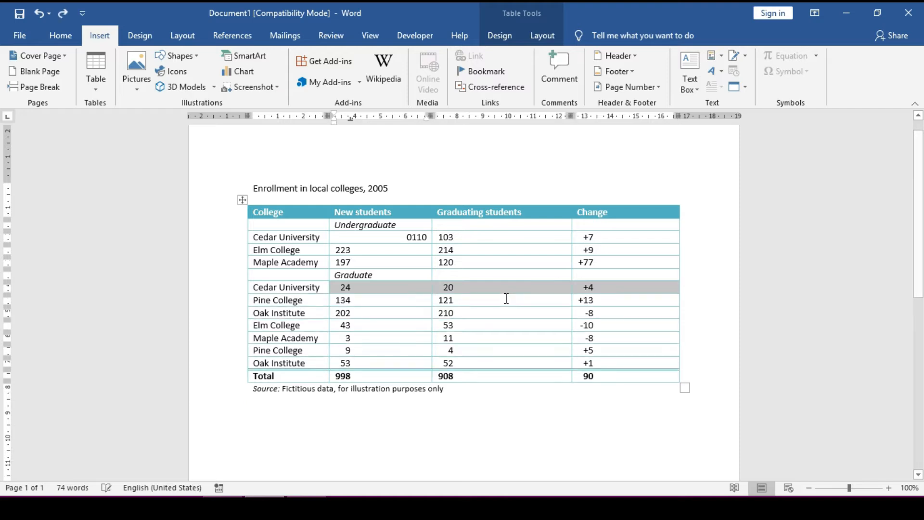
# Split the table above the graduate Elm College row, and undo the split
pyautogui.click(337, 337)
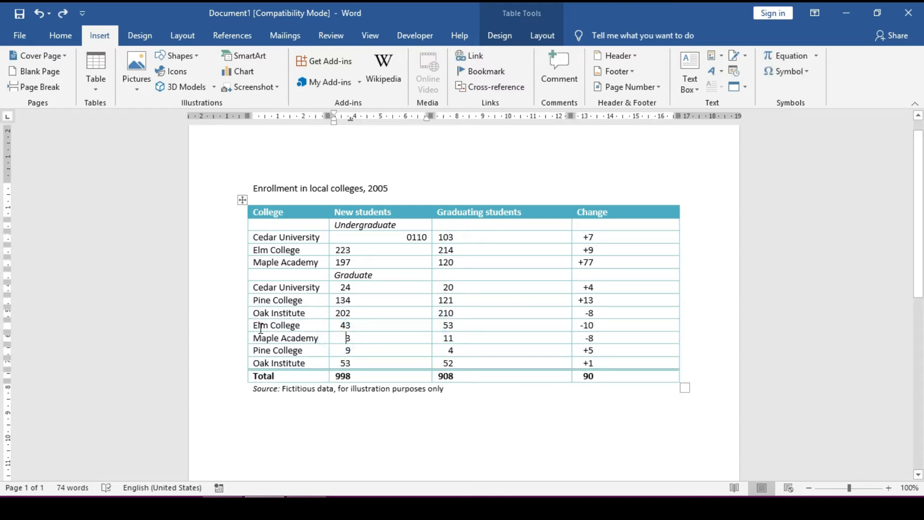
pyautogui.moveTo(254, 325); pyautogui.dragTo(636, 355)
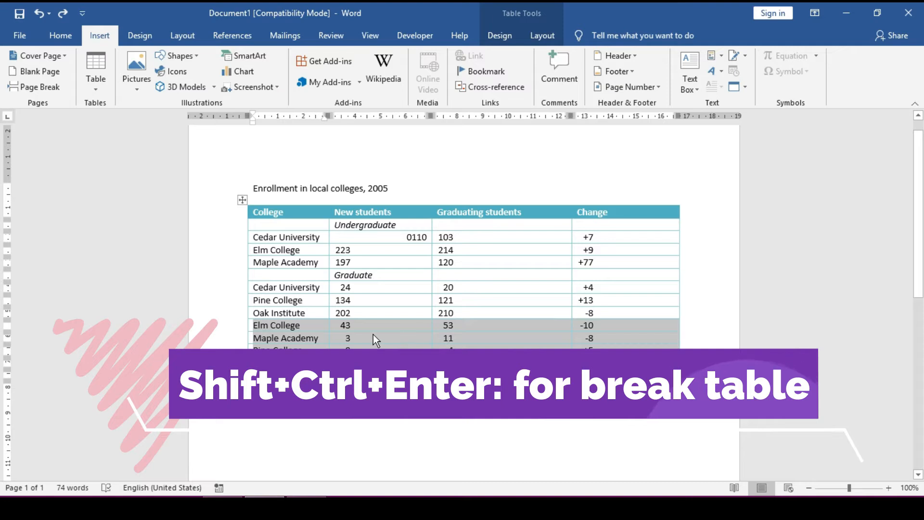
pyautogui.hotkey('ctrl', 'shift', 'Return')
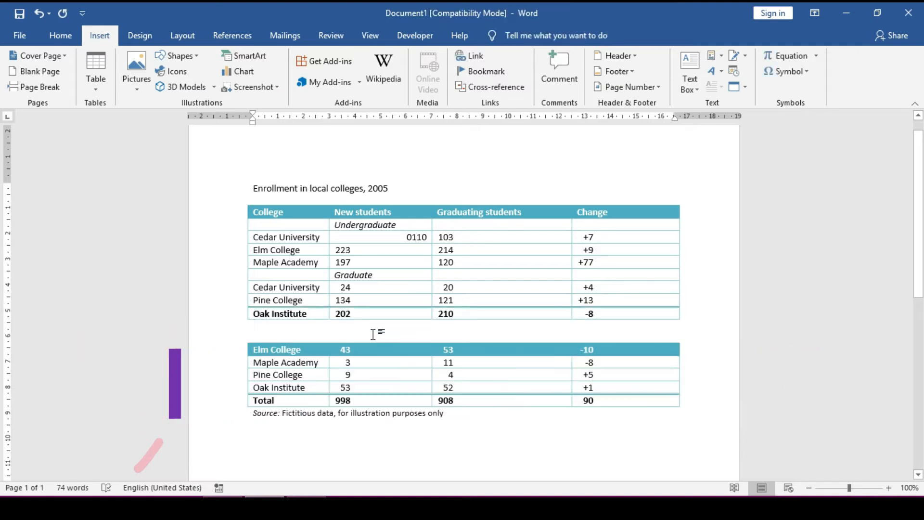
pyautogui.hotkey('ctrl', 'z')
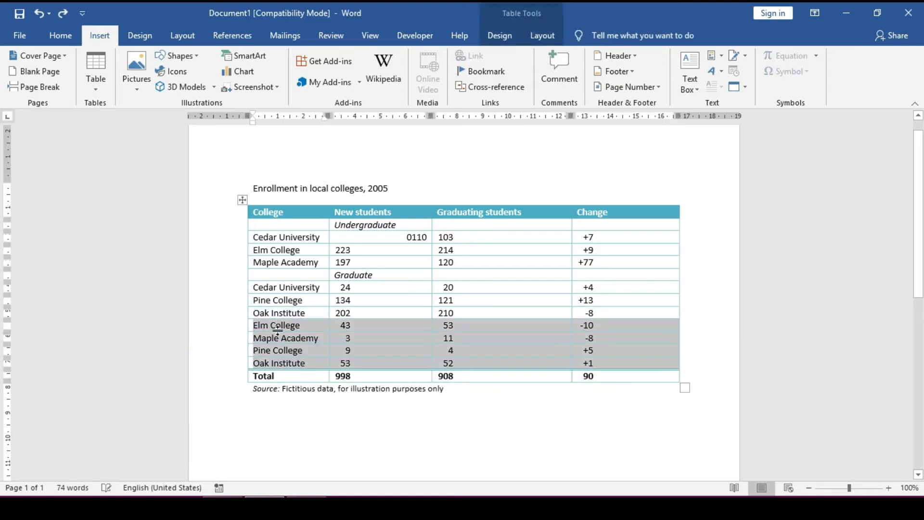
# Leave the enrollment table and go to an empty page
pyautogui.scroll(-1, 299, 342)
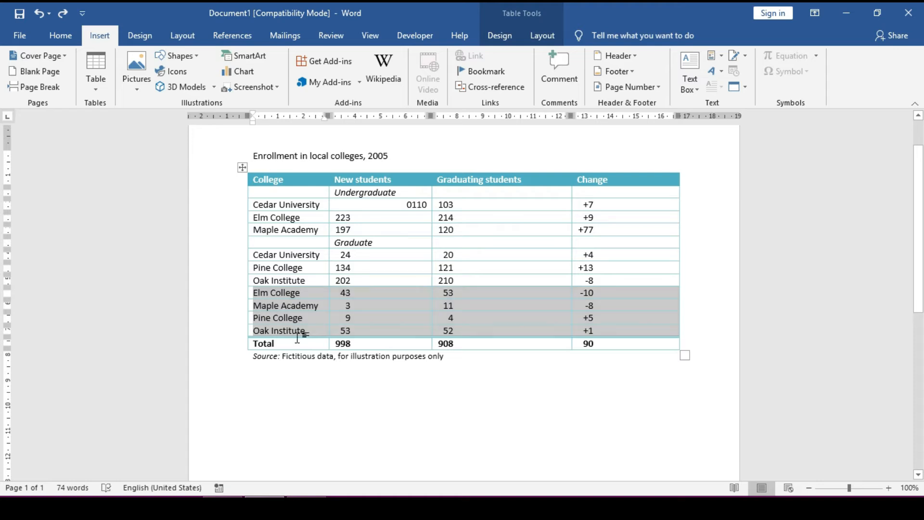
pyautogui.hotkey('ctrl', 'Return')
pyautogui.scroll(-6, 420, 333)
pyautogui.scroll(-8, 420, 333)
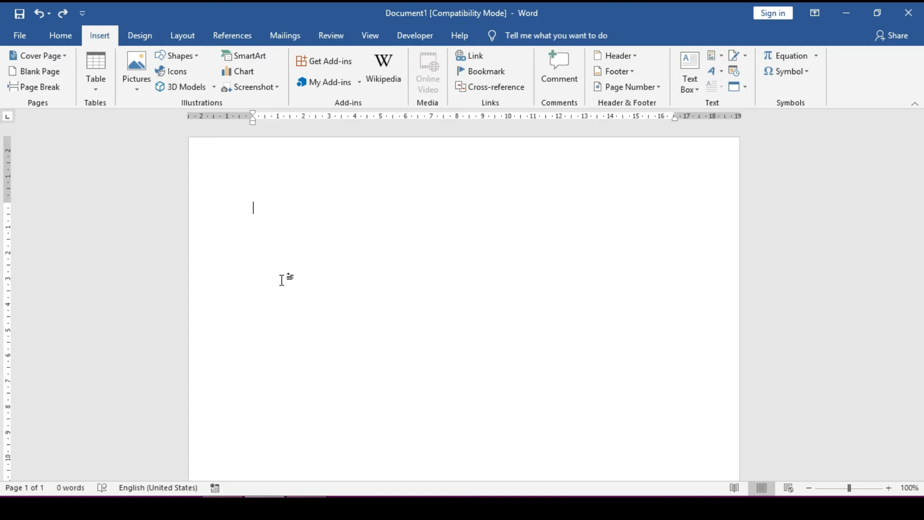
# Turn three hyphens (---) into a thin horizontal line across the empty page, and undo it
pyautogui.write('---')
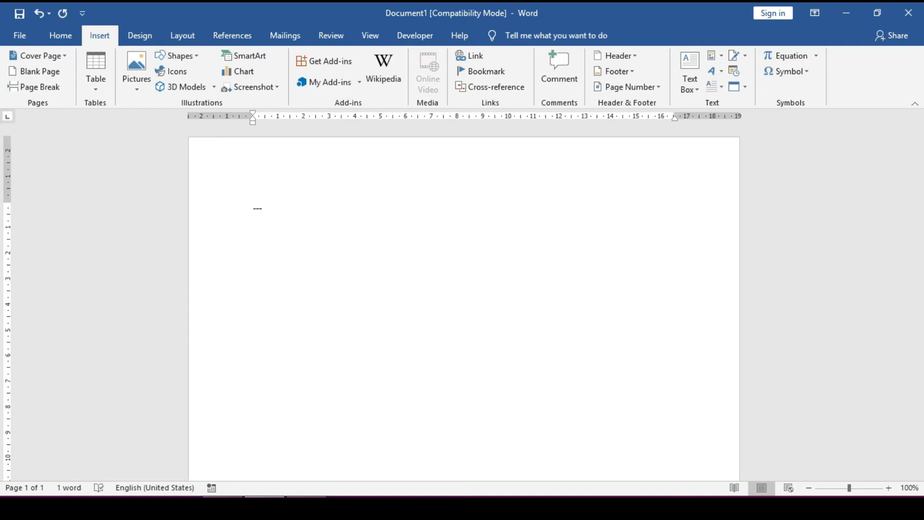
pyautogui.press('Return')
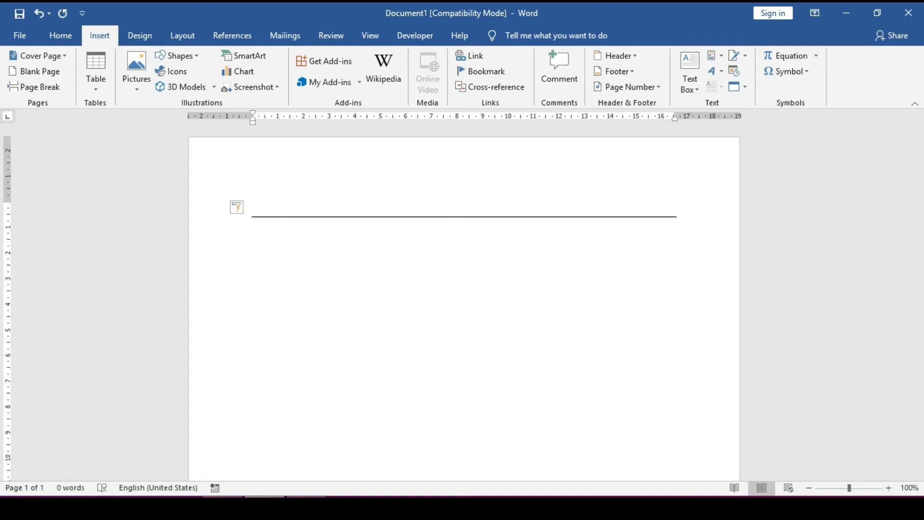
pyautogui.hotkey('ctrl', 'z')
pyautogui.hotkey('ctrl', 'z')
pyautogui.hotkey('ctrl', 'z')
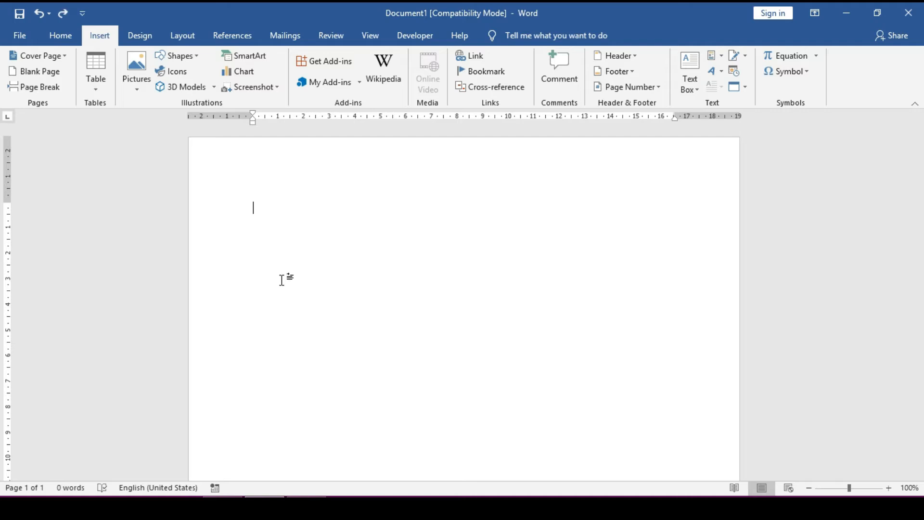
# Turn three underscores (___) into a thick horizontal line across the page, and remove the line and the underscores
pyautogui.write('___')
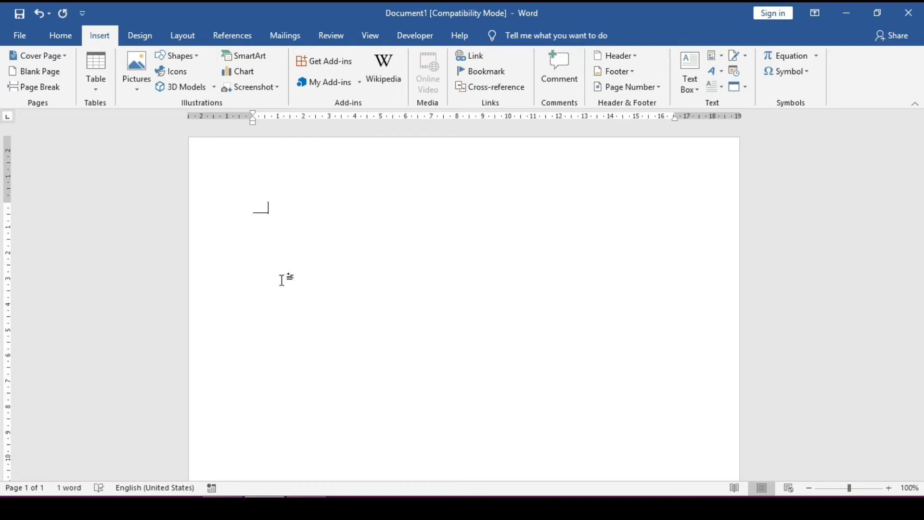
pyautogui.press('Return')
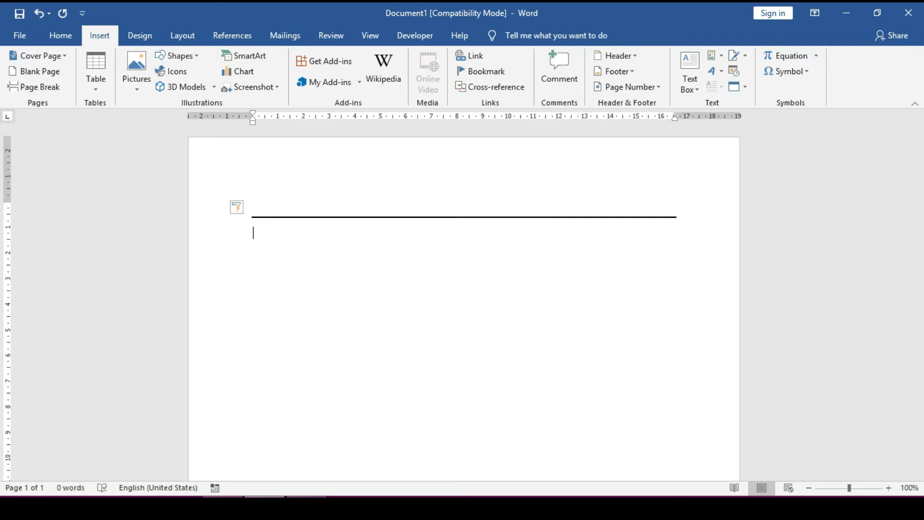
pyautogui.hotkey('ctrl', 'z')
pyautogui.press('BackSpace')
pyautogui.press('BackSpace')
pyautogui.press('BackSpace')
pyautogui.press('BackSpace')
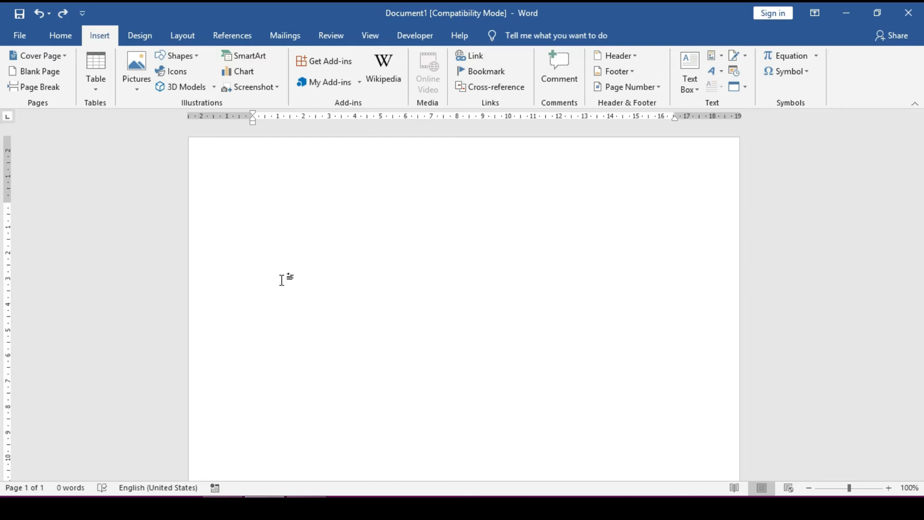
# Turn three asterisks (***) into a dotted horizontal line across the page
pyautogui.write('***')
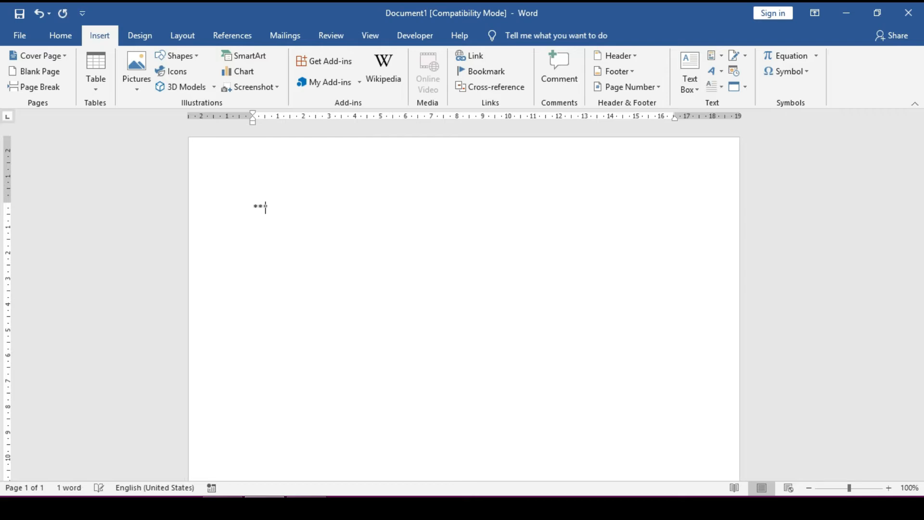
pyautogui.press('Return')
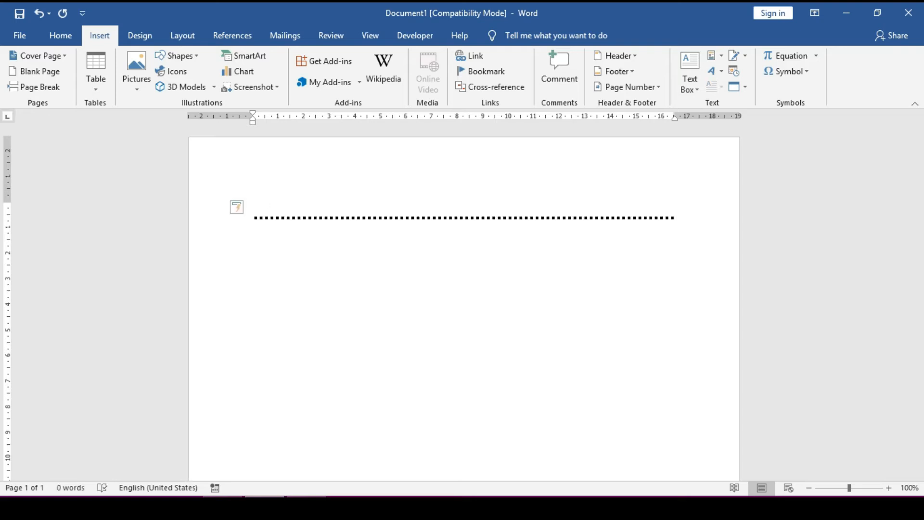
# Undo the dotted line and remove the three asterisks so the page is empty
pyautogui.hotkey('ctrl', 'z')
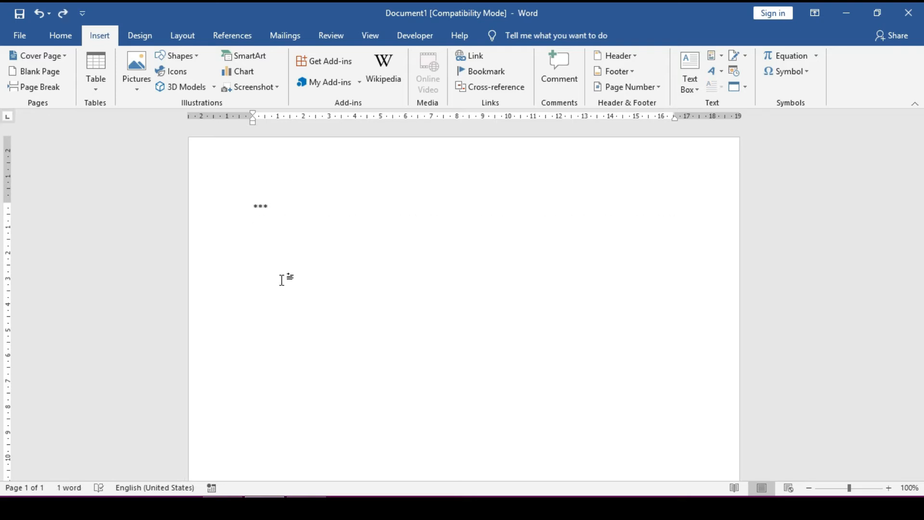
pyautogui.hotkey('ctrl', 'z')
pyautogui.hotkey('ctrl', 'z')
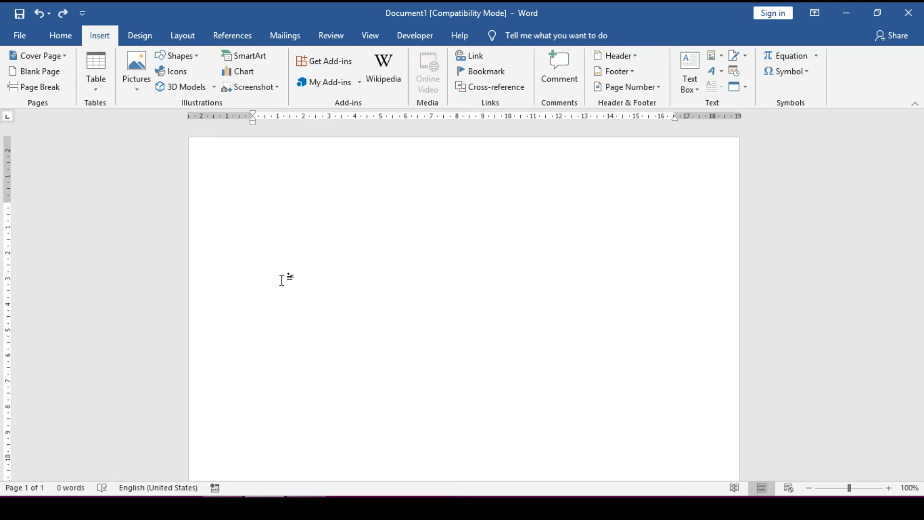
# Turn three tildes (~~~) into a wavy horizontal line across the page, and remove the line and the tildes
pyautogui.write('~~~')
pyautogui.press('Return')
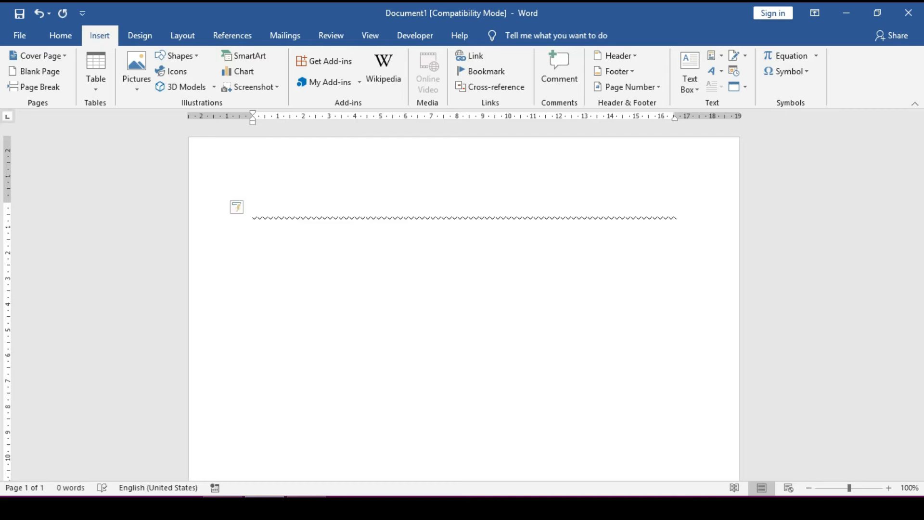
pyautogui.hotkey('ctrl', 'z')
pyautogui.press('BackSpace')
pyautogui.press('BackSpace')
pyautogui.press('BackSpace')
pyautogui.press('BackSpace')
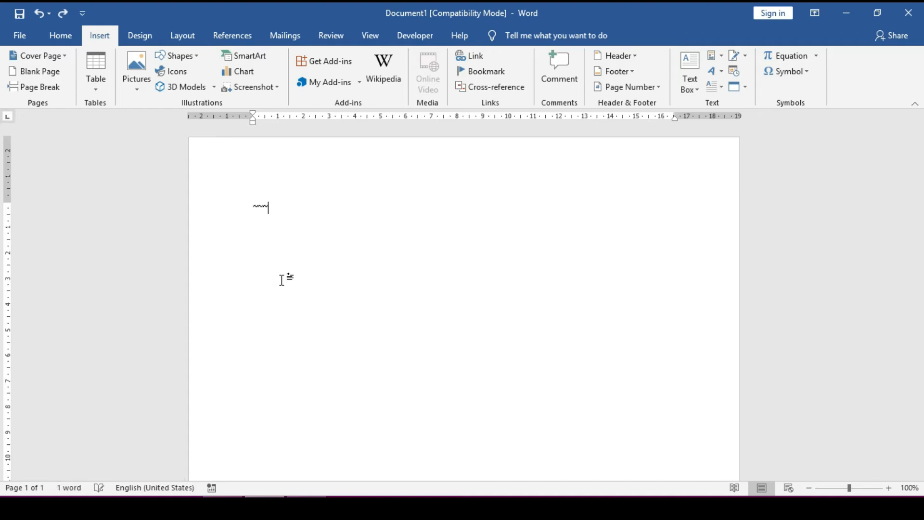
# Turn three hash signs (###) into a triple horizontal line across the page, and undo it to leave the page empty
pyautogui.write('###')
pyautogui.press('Return')
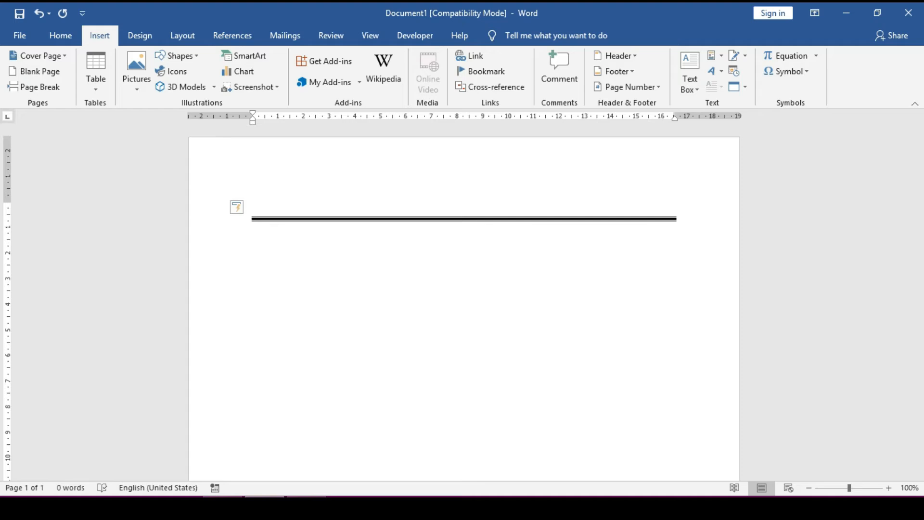
pyautogui.hotkey('ctrl', 'z')
pyautogui.hotkey('ctrl', 'z')
pyautogui.hotkey('ctrl', 'z')
pyautogui.write('q')
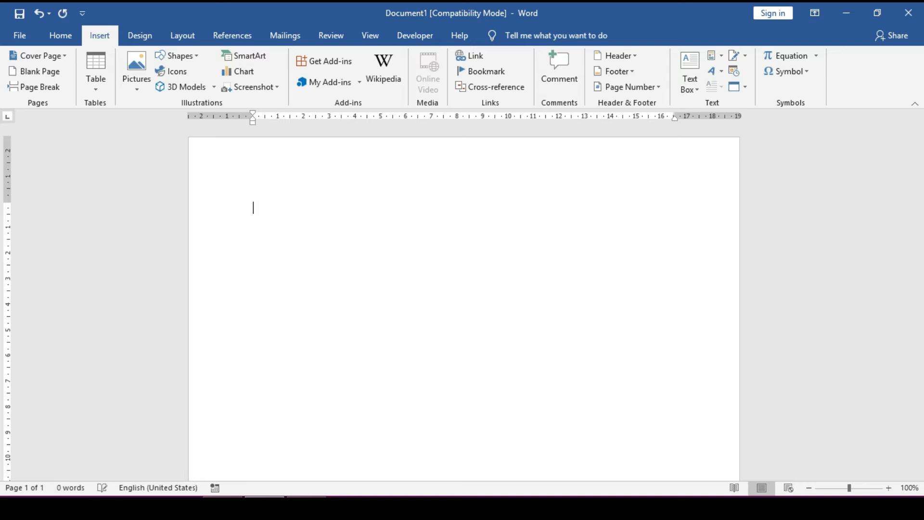
# Enter (c) and (tm) on one line to produce the © and ™ symbols
pyautogui.write('(c')
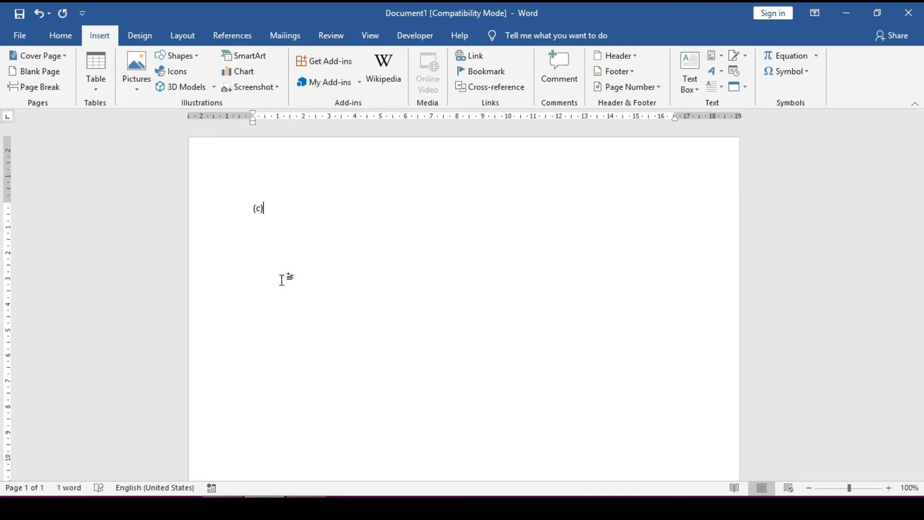
pyautogui.write(')')
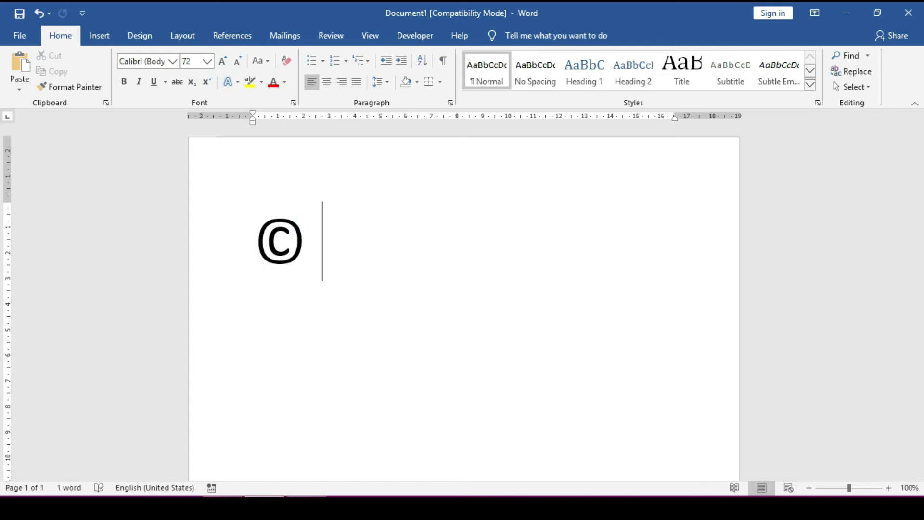
pyautogui.write(' (')
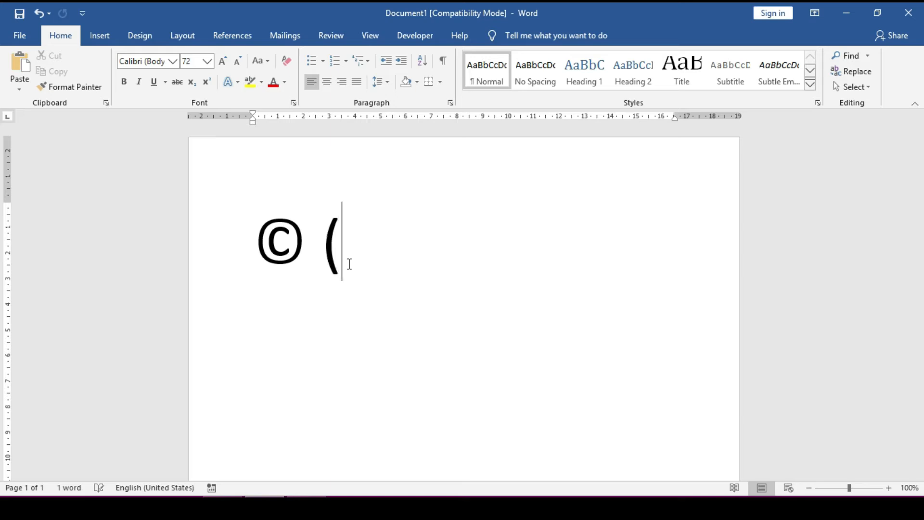
pyautogui.write('tm')
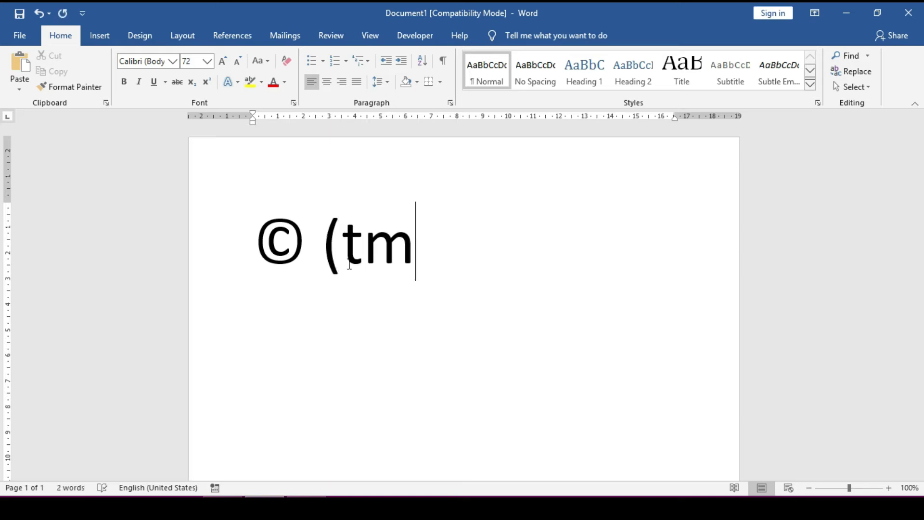
pyautogui.write(') ')
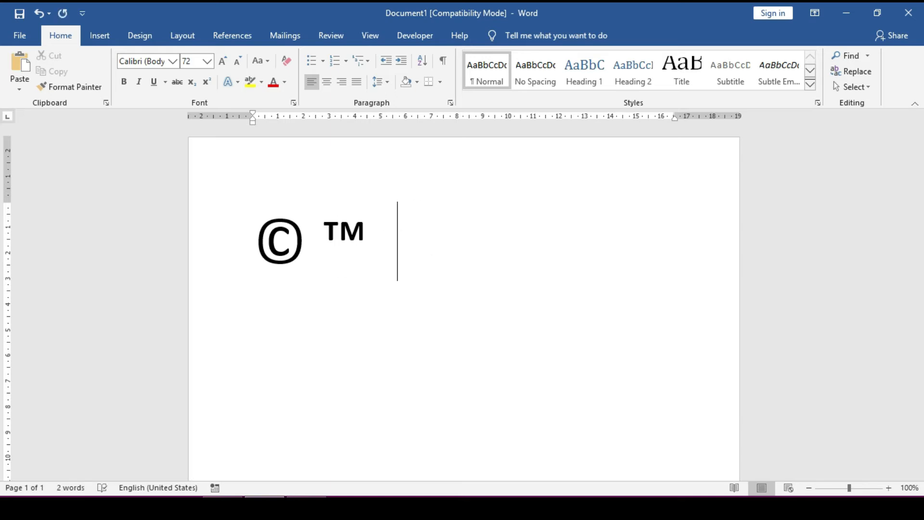
# Add the word Apple after the ™ symbol, directly followed by (R) to produce the ® symbol
pyautogui.write('Ap')
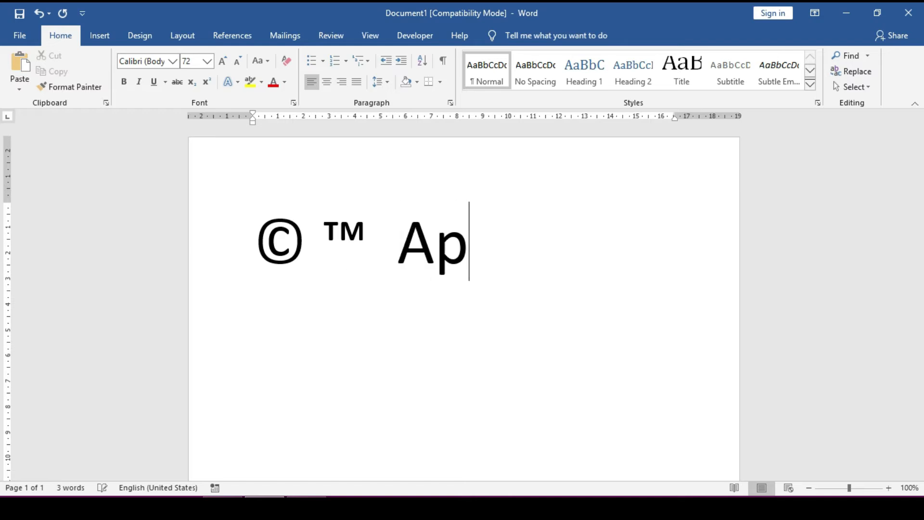
pyautogui.write('ple')
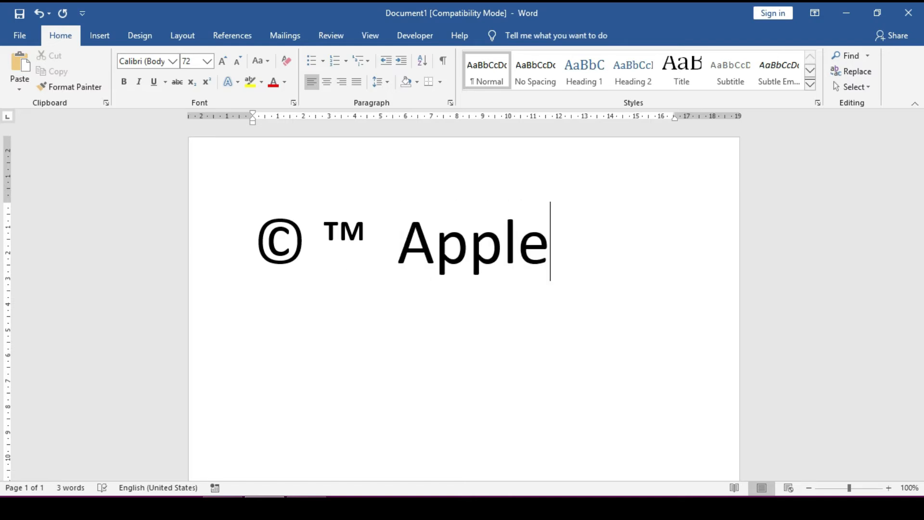
pyautogui.write('(R')
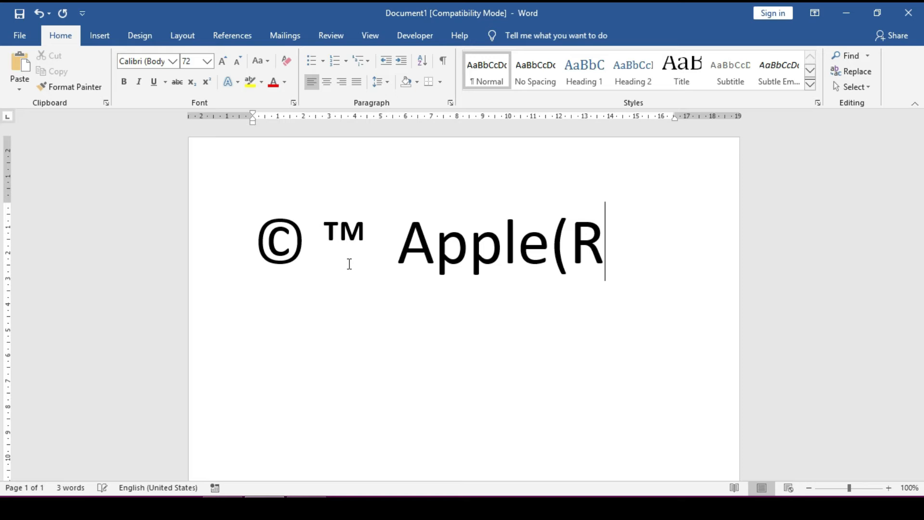
pyautogui.write(')')
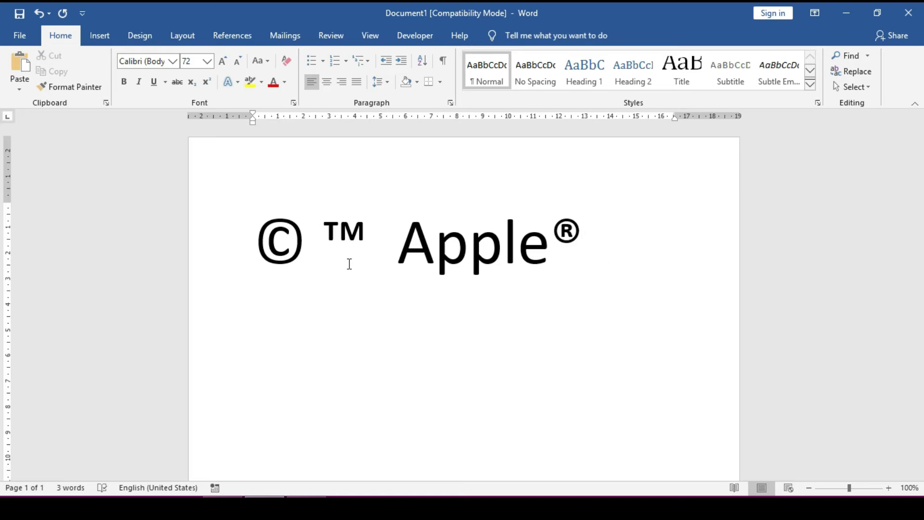
# Highlight the ®, ™ and © symbols one after another to examine them
pyautogui.moveTo(555, 229)
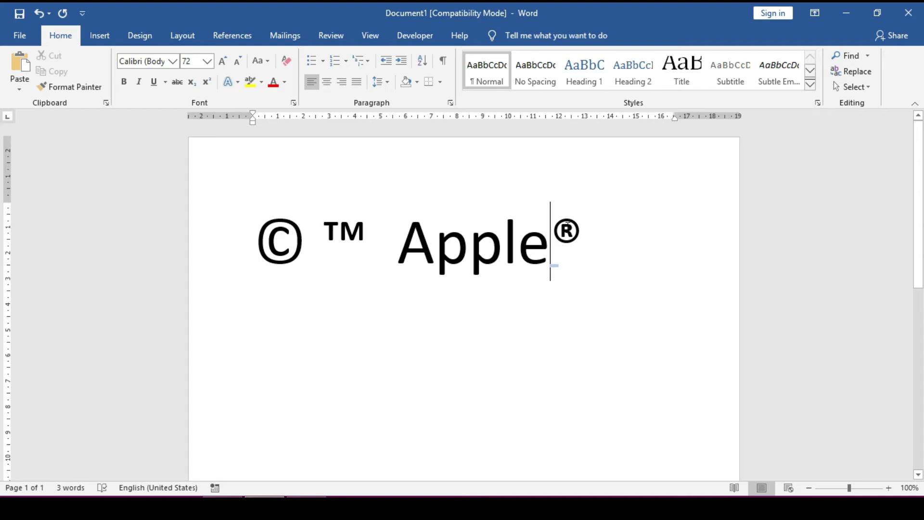
pyautogui.moveTo(554, 230); pyautogui.dragTo(577, 233)
pyautogui.click(369, 227)
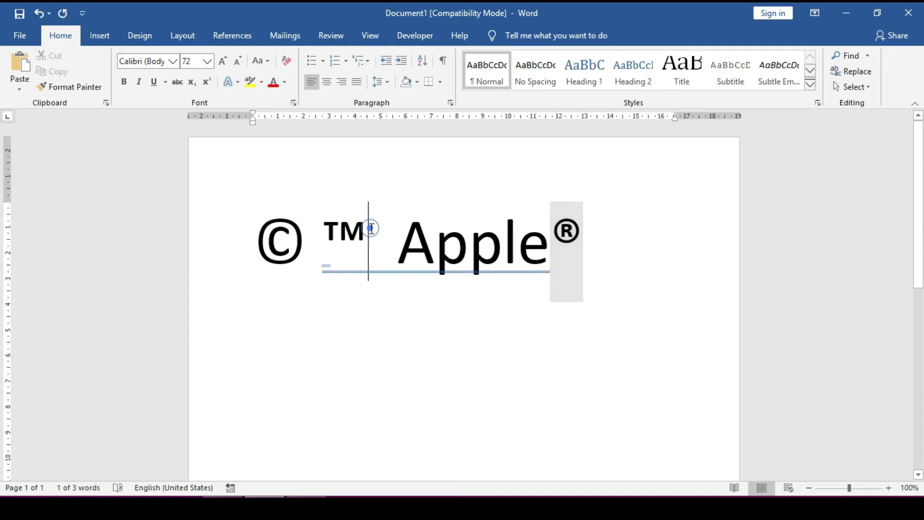
pyautogui.moveTo(321, 226); pyautogui.dragTo(365, 228)
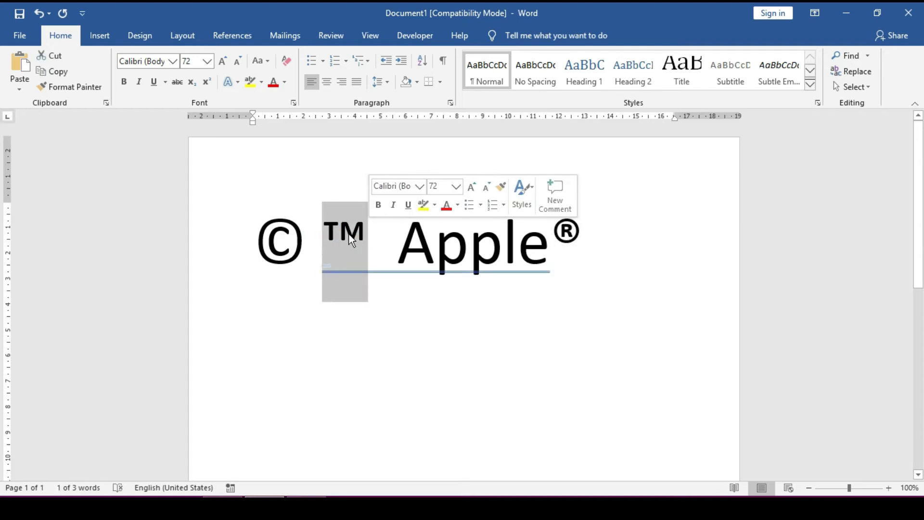
pyautogui.doubleClick(266, 230)
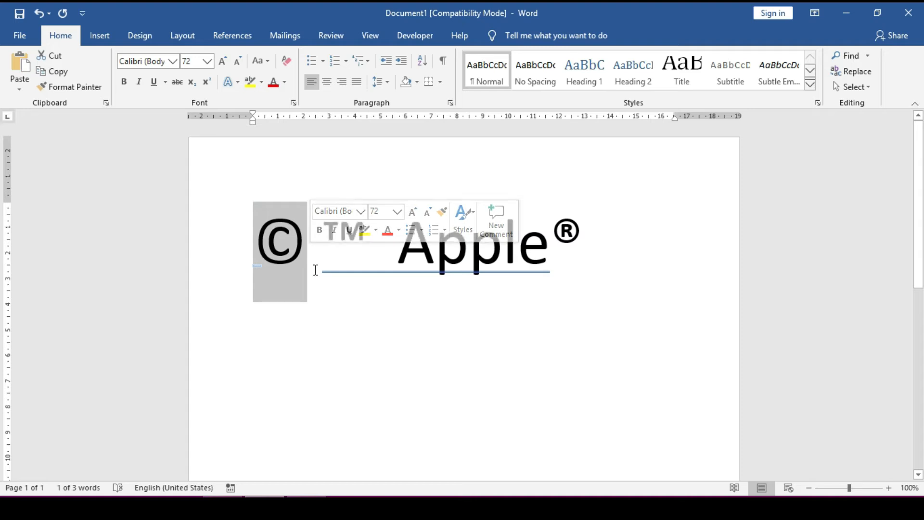
pyautogui.click(313, 267)
# Start a new line below the symbols and enter a person's title and surname followed by (R) to produce ®
pyautogui.click(582, 280)
pyautogui.press('Return')
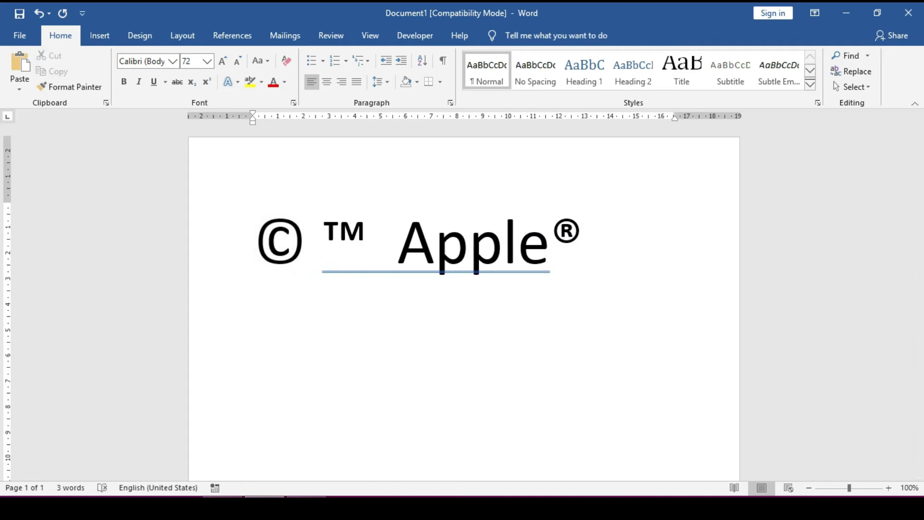
pyautogui.write('Mr Singh')
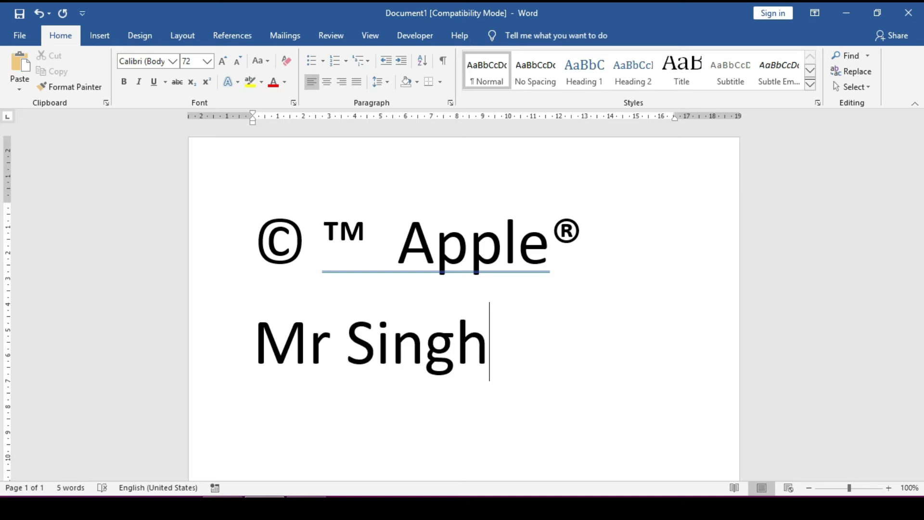
pyautogui.write('(')
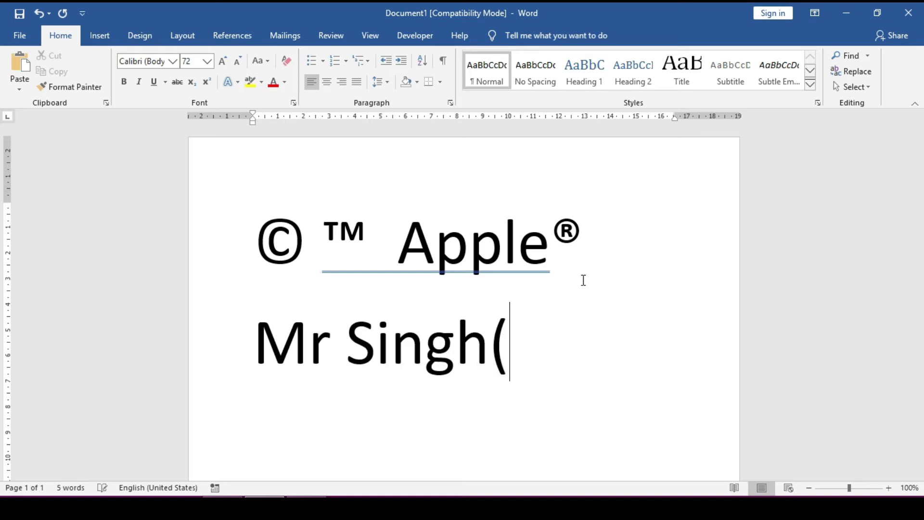
pyautogui.write('R')
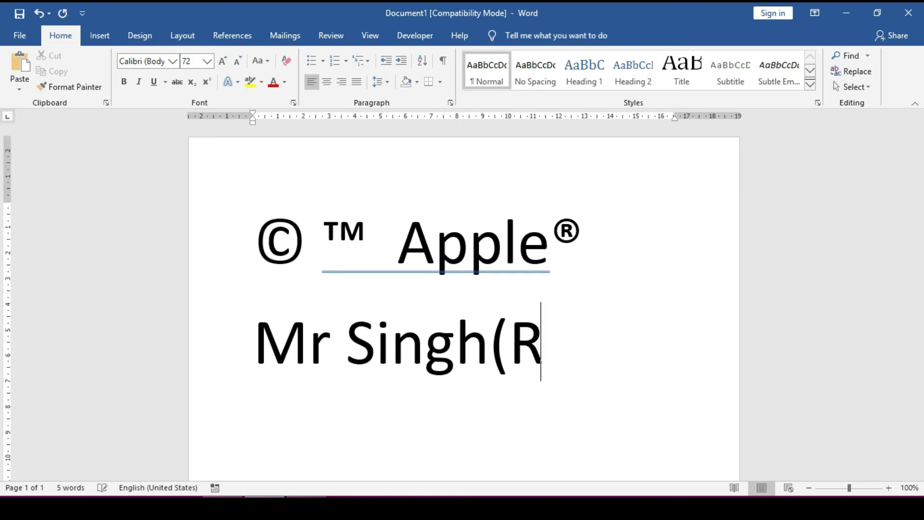
pyautogui.write(')')
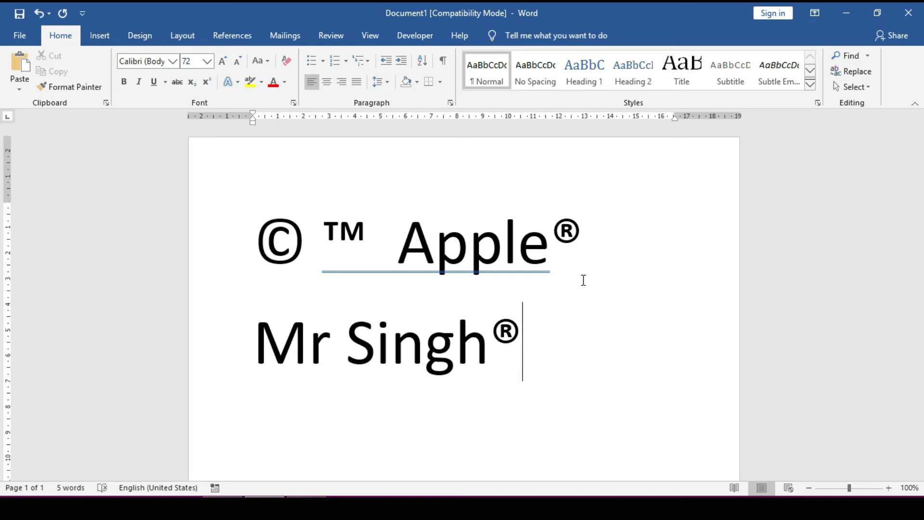
# Delete both lines of text, turn :( into a sad-face emoji, and undo back to the deleted text
pyautogui.moveTo(541, 340); pyautogui.dragTo(278, 246)
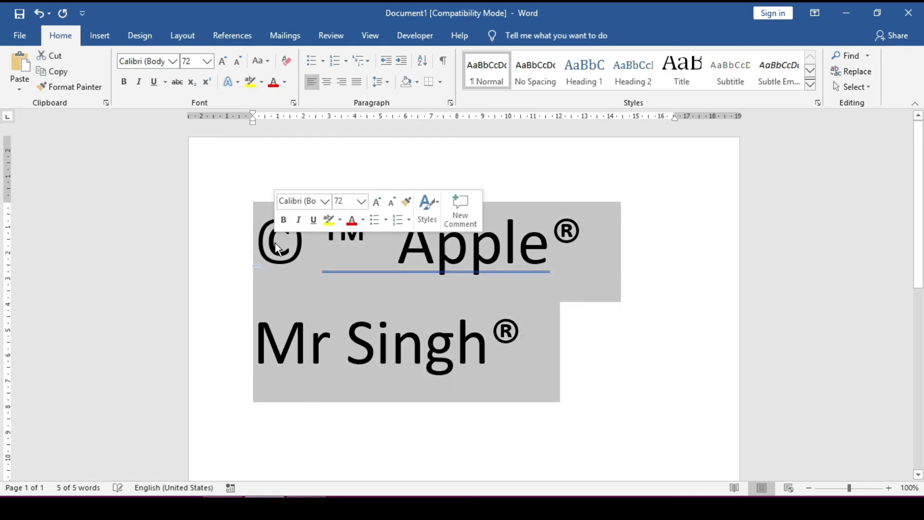
pyautogui.press('Delete')
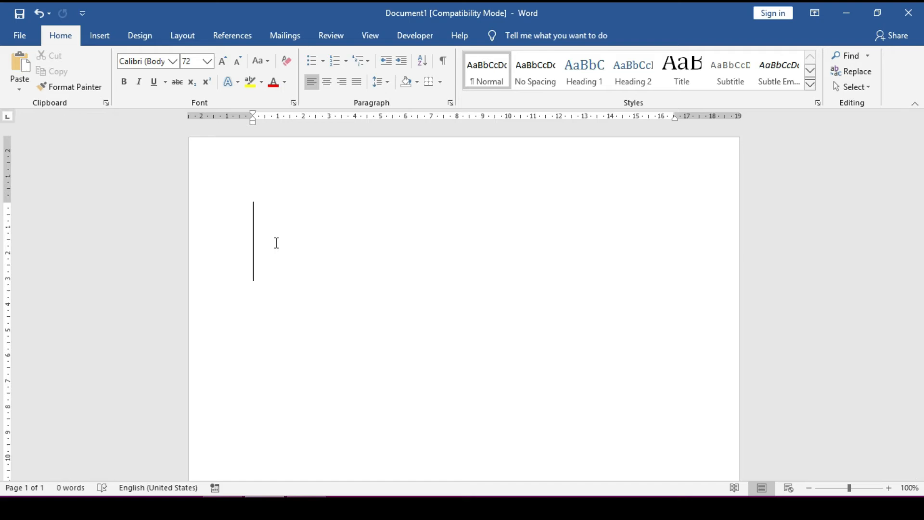
pyautogui.write(':')
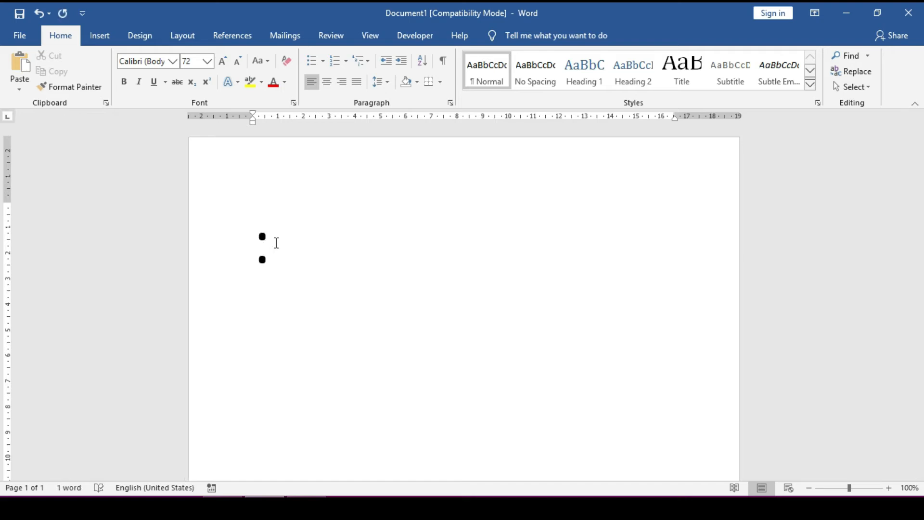
pyautogui.write('(')
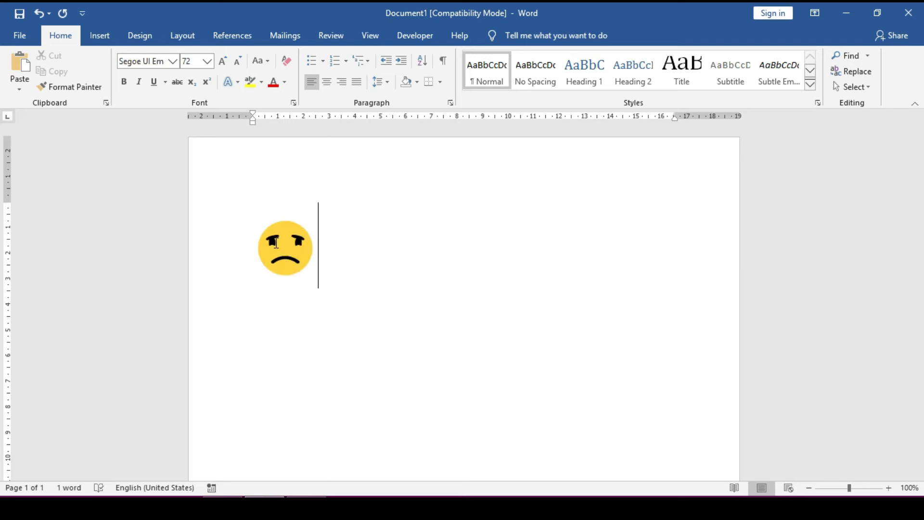
pyautogui.hotkey('ctrl', 'z')
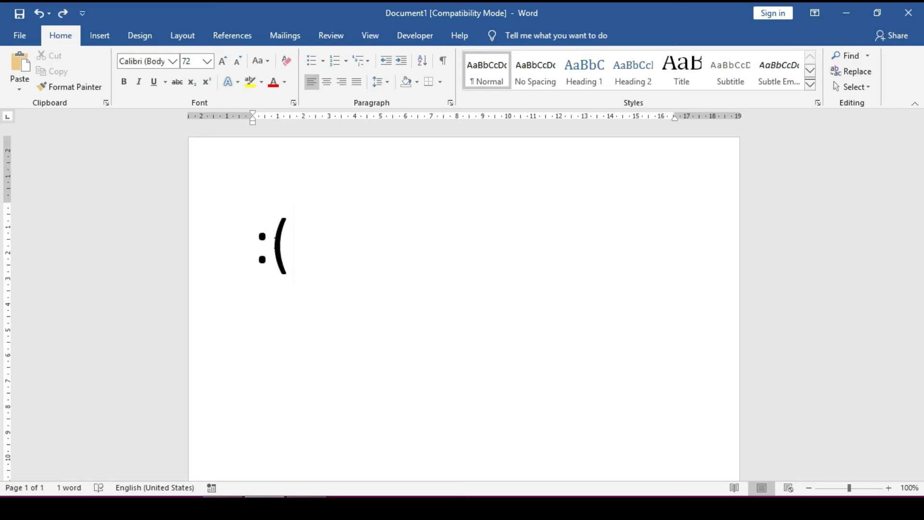
pyautogui.hotkey('ctrl', 'z')
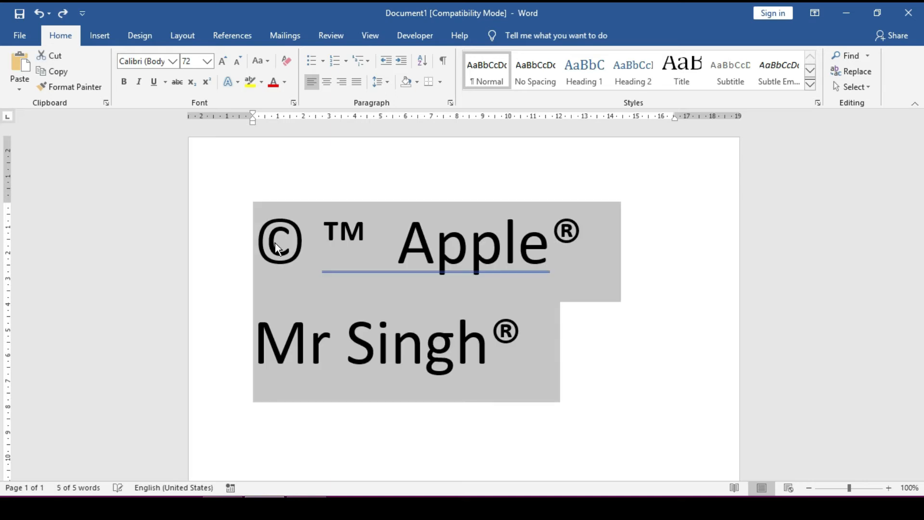
# Delete both selected lines of text and enter :( to produce a sad-face emoji
pyautogui.press('Delete')
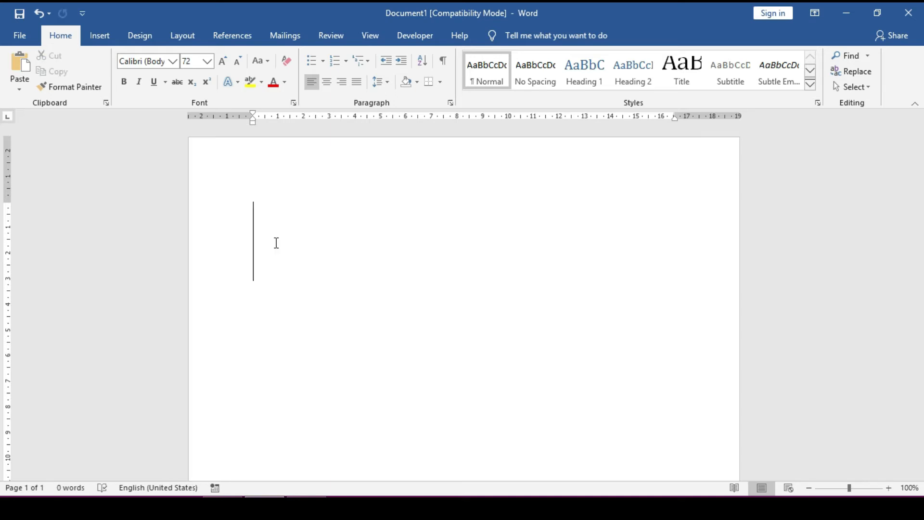
pyautogui.write(':')
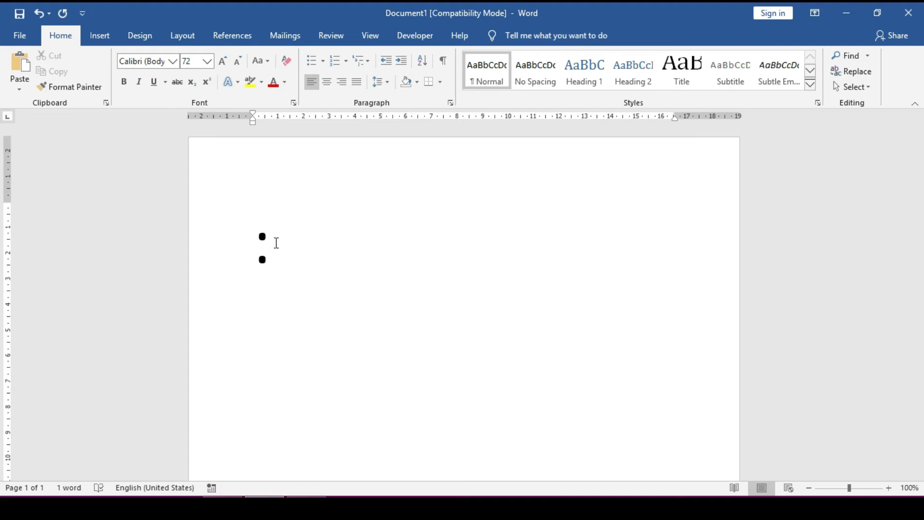
pyautogui.write('(')
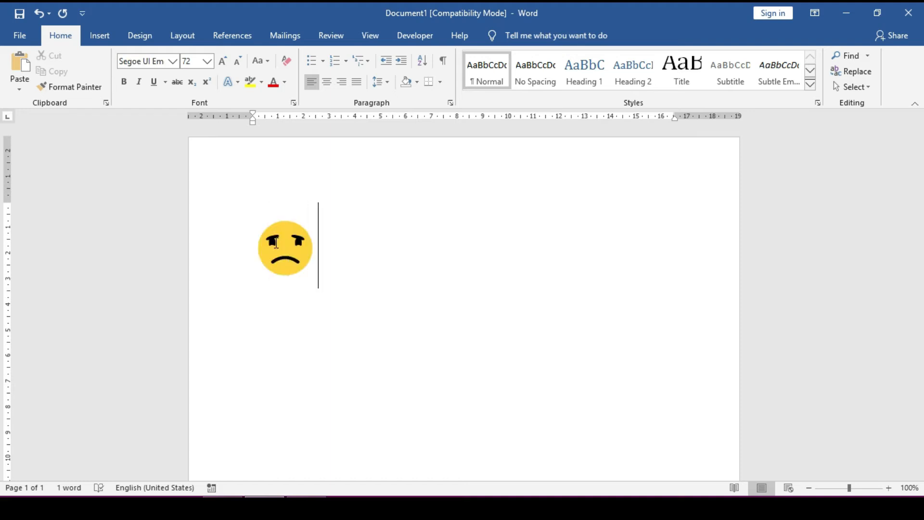
# Revert the sad-face emoji to its characters and change them to :) to produce a smiling emoji
pyautogui.hotkey('ctrl', 'z')
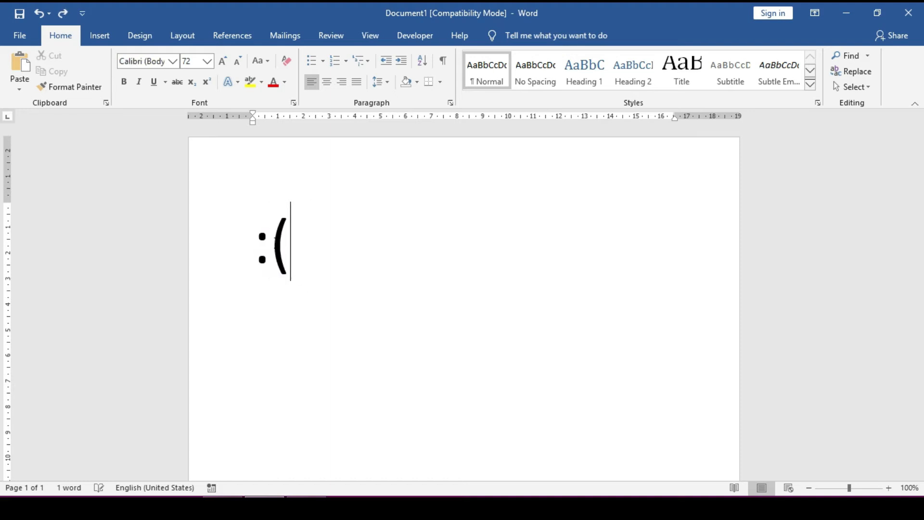
pyautogui.press('BackSpace')
pyautogui.write(')')
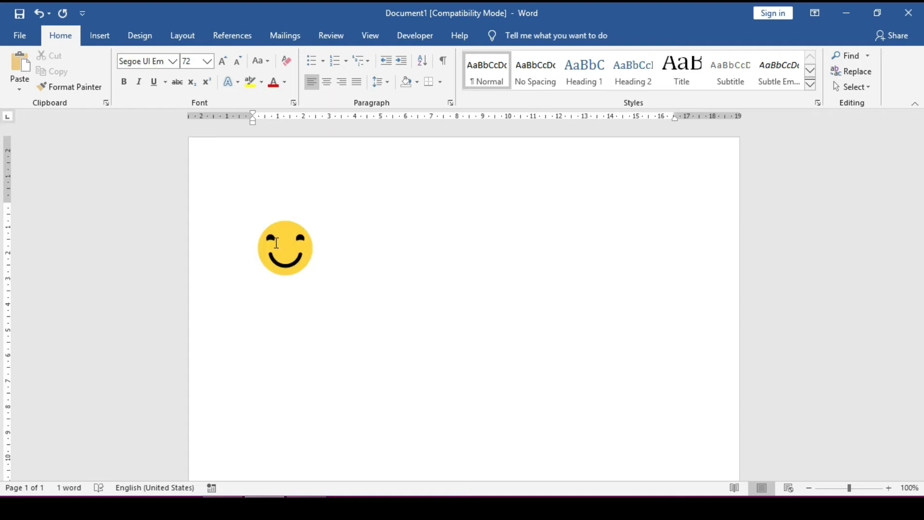
# Clear the smiling emoji, enter --> to produce a right arrow, and undo back to the blank page
pyautogui.hotkey('ctrl', 'z')
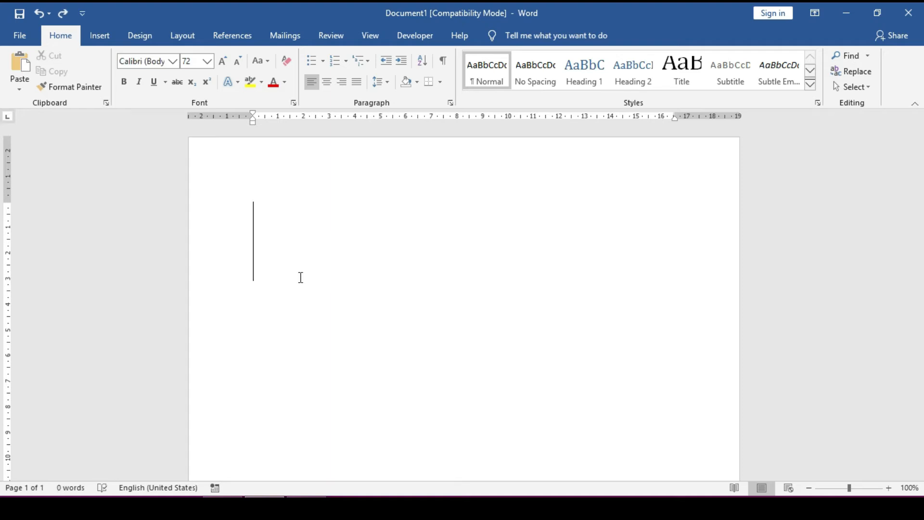
pyautogui.write('--')
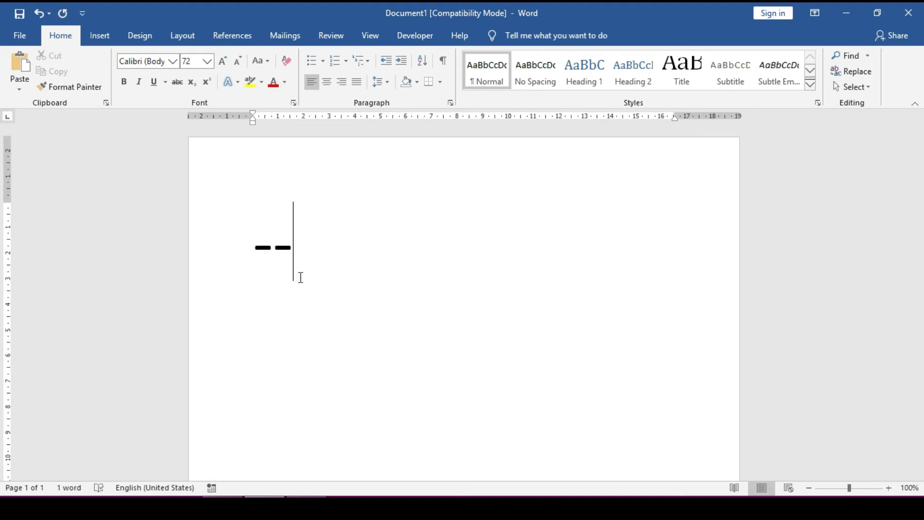
pyautogui.write('>')
pyautogui.hotkey('ctrl', 'z')
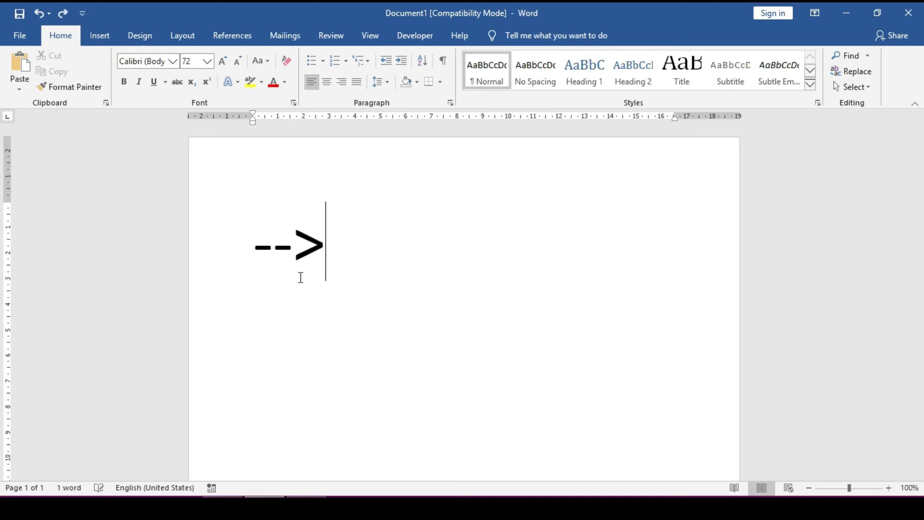
pyautogui.hotkey('ctrl', 'z')
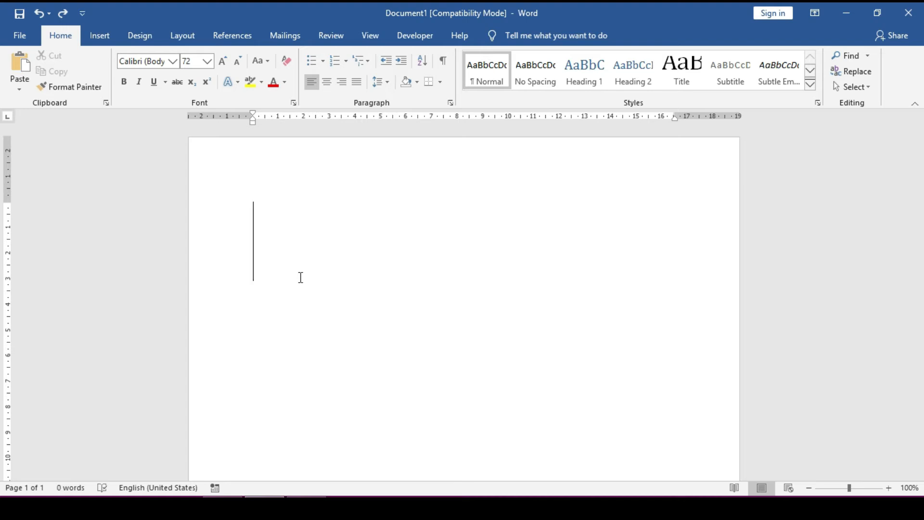
# Enter <-- to produce a left arrow, and undo it back to the blank page
pyautogui.write('<--')
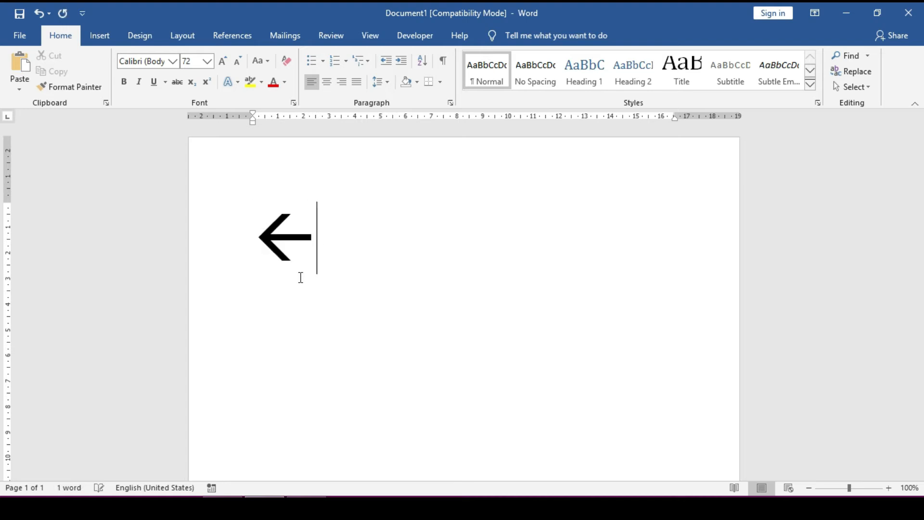
pyautogui.hotkey('ctrl', 'z')
pyautogui.hotkey('ctrl', 'z')
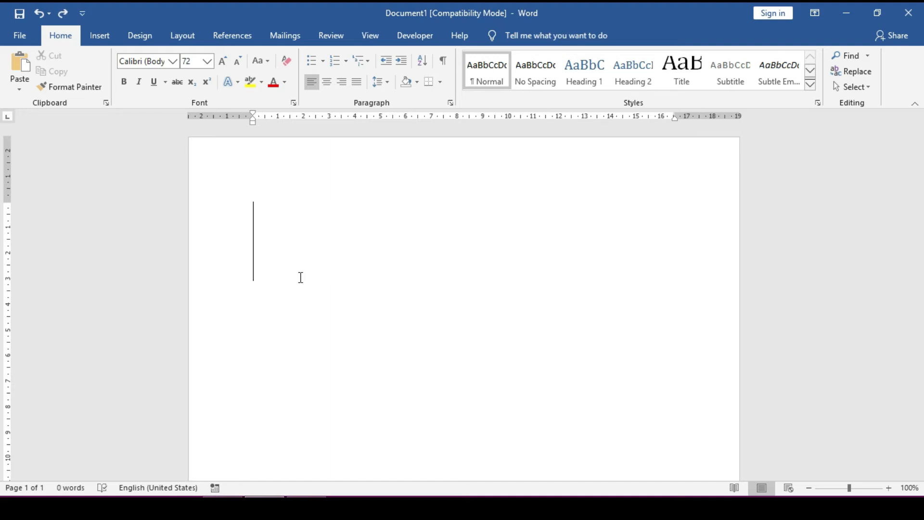
# Enter the characters <=> on the blank page
pyautogui.write('<')
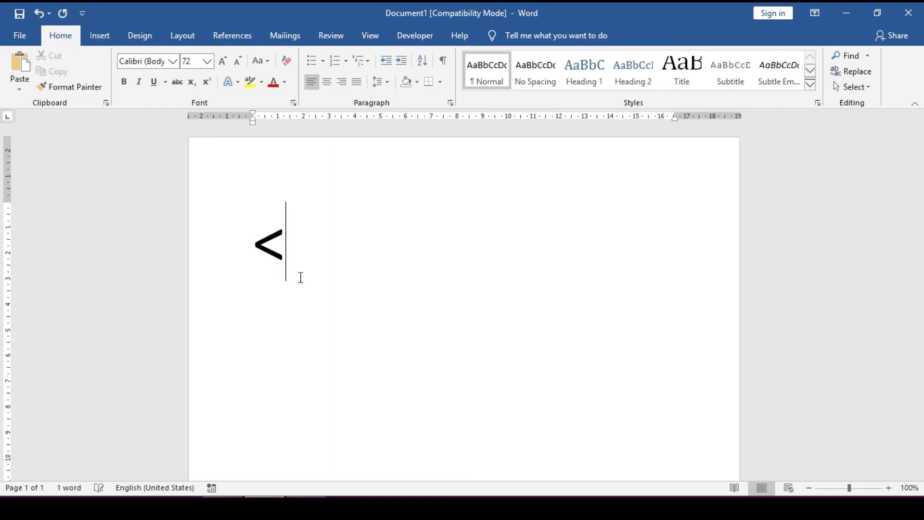
pyautogui.write('=')
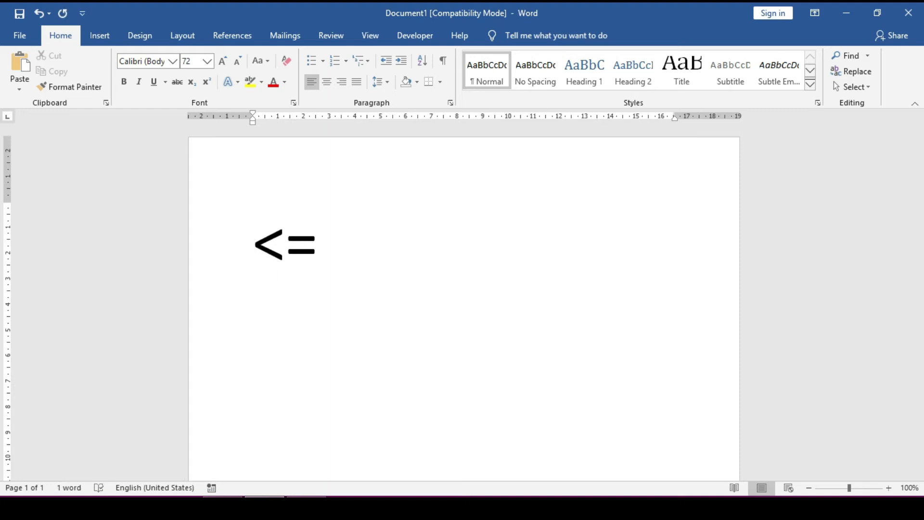
pyautogui.write('>')
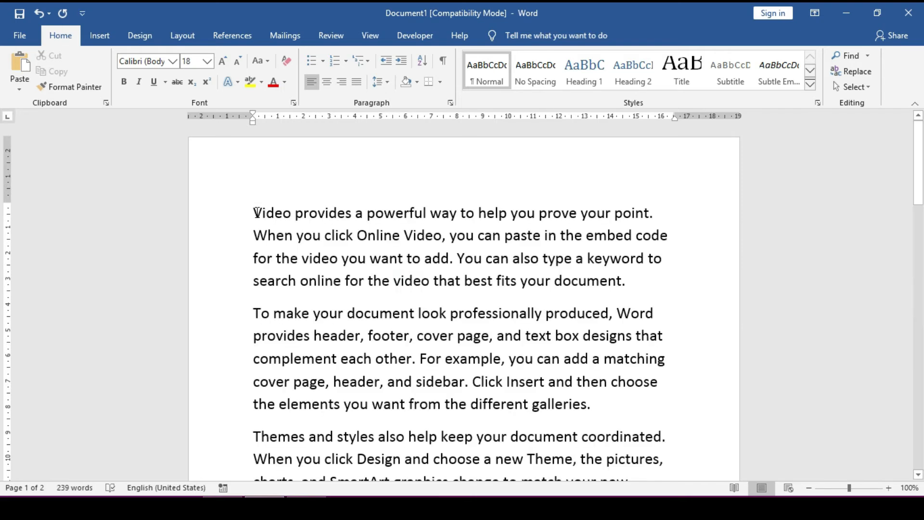
# Enter a. before the first paragraph to turn it into a lettered list item, and undo the list
pyautogui.click(256, 212)
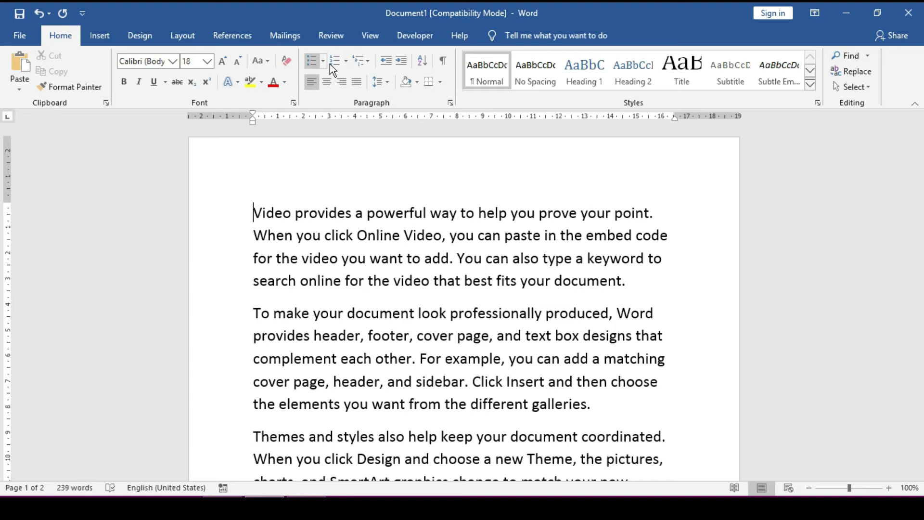
pyautogui.click(100, 38)
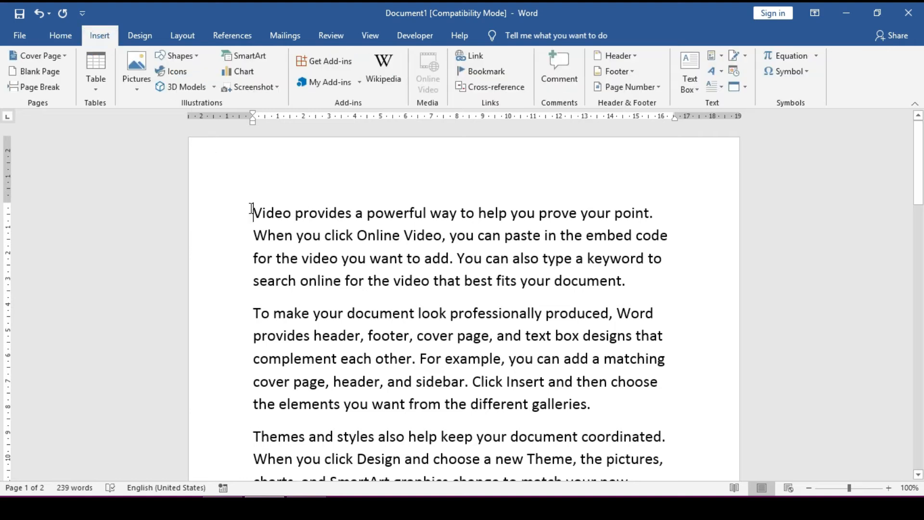
pyautogui.write('a.')
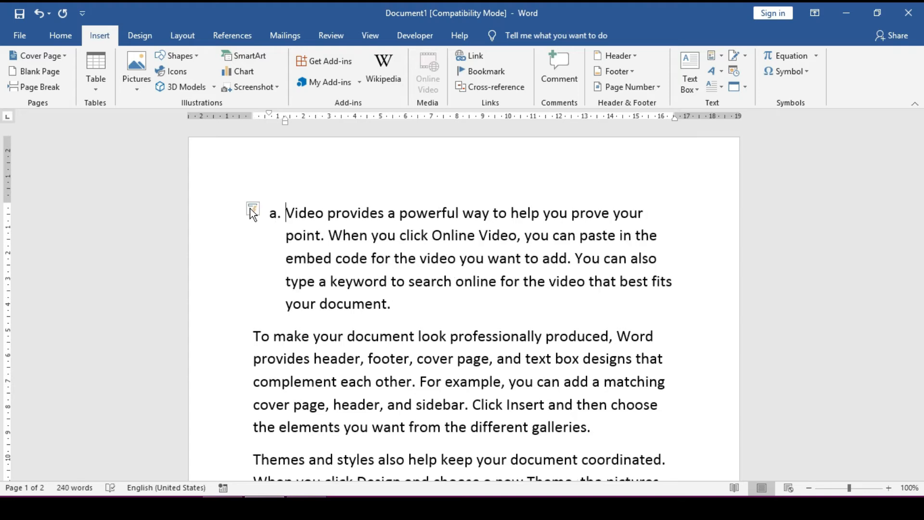
pyautogui.hotkey('ctrl', 'z')
pyautogui.hotkey('ctrl', 'z')
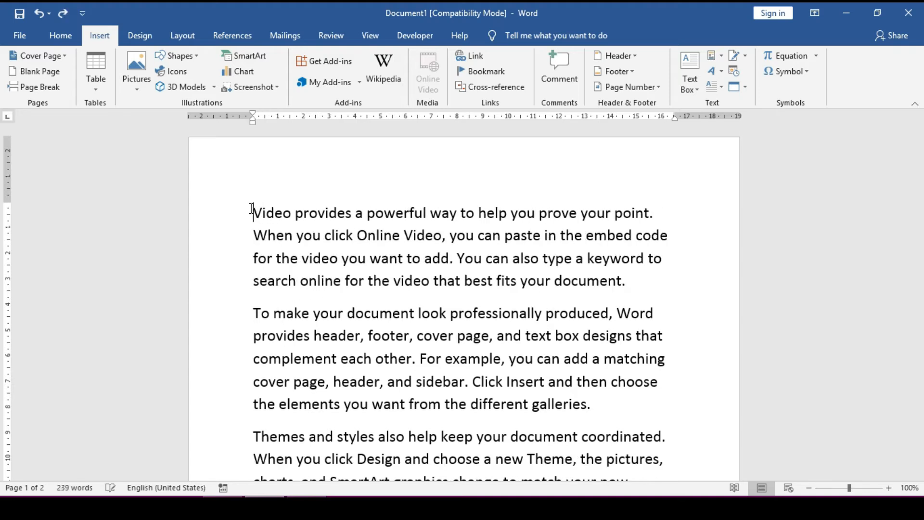
# Enter 1. before the first paragraph to turn it into a numbered list item, and undo the list
pyautogui.write('1')
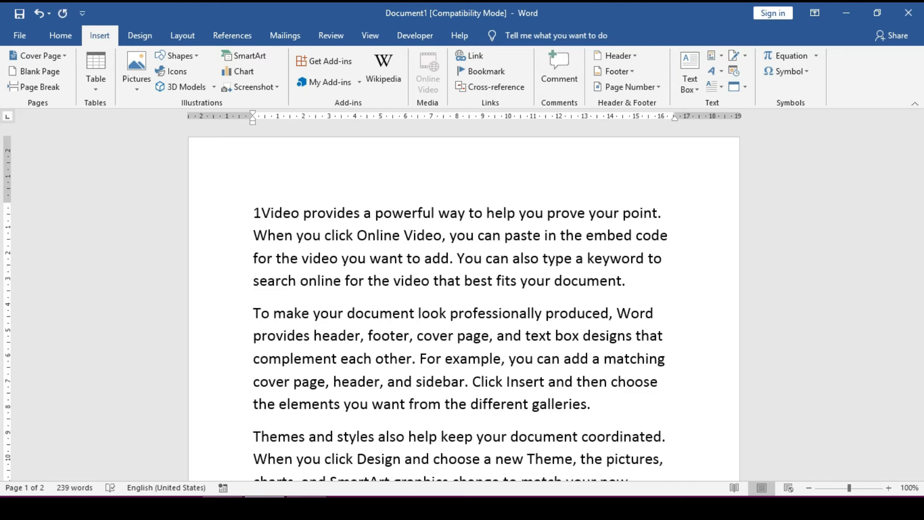
pyautogui.write('.')
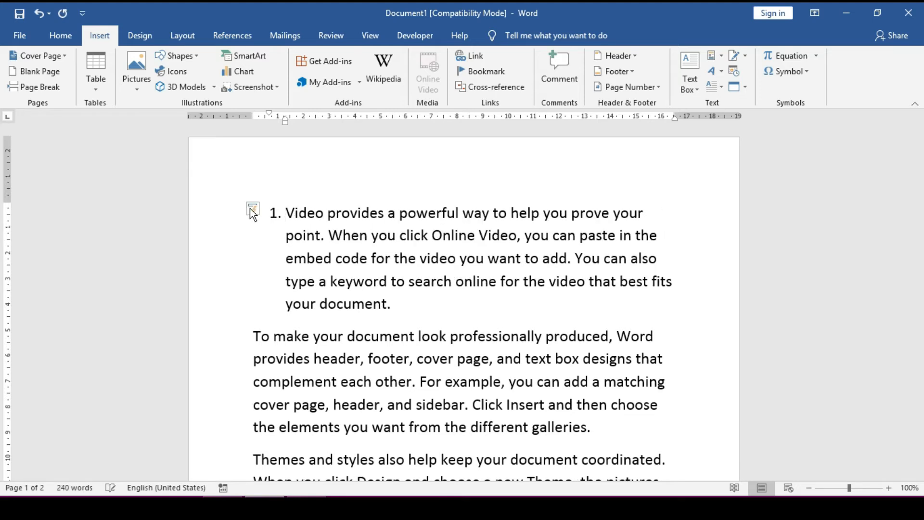
pyautogui.hotkey('ctrl', 'z')
pyautogui.hotkey('ctrl', 'z')
pyautogui.hotkey('ctrl', 'z')
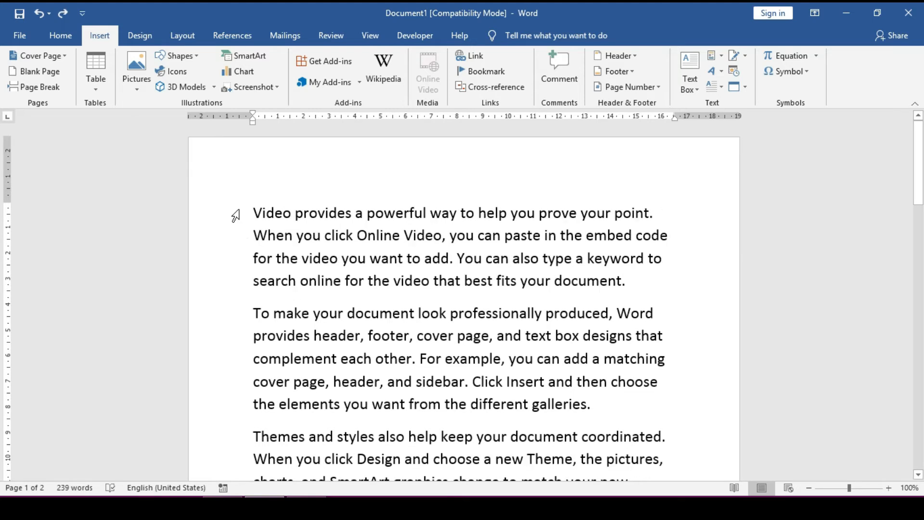
# Enter > before the first paragraph to give it an arrow bullet, and undo the bullet
pyautogui.write('>')
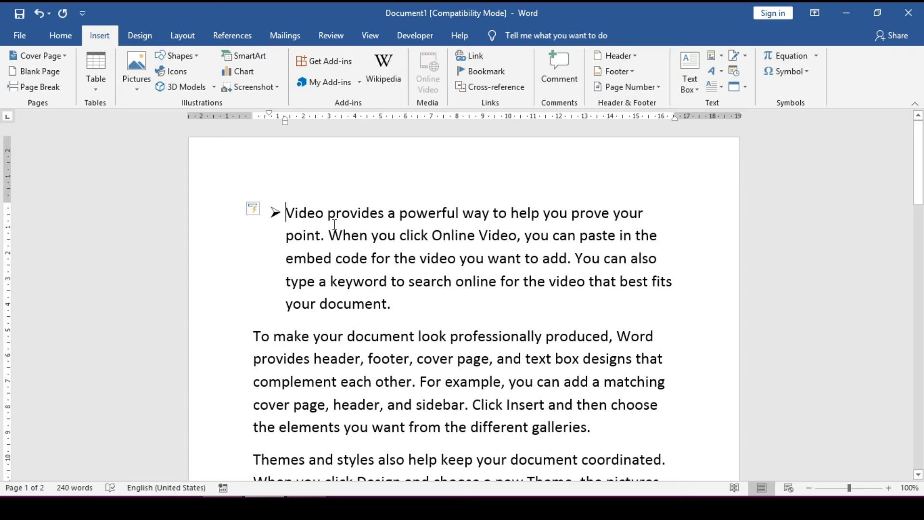
pyautogui.hotkey('ctrl', 'z')
pyautogui.hotkey('ctrl', 'z')
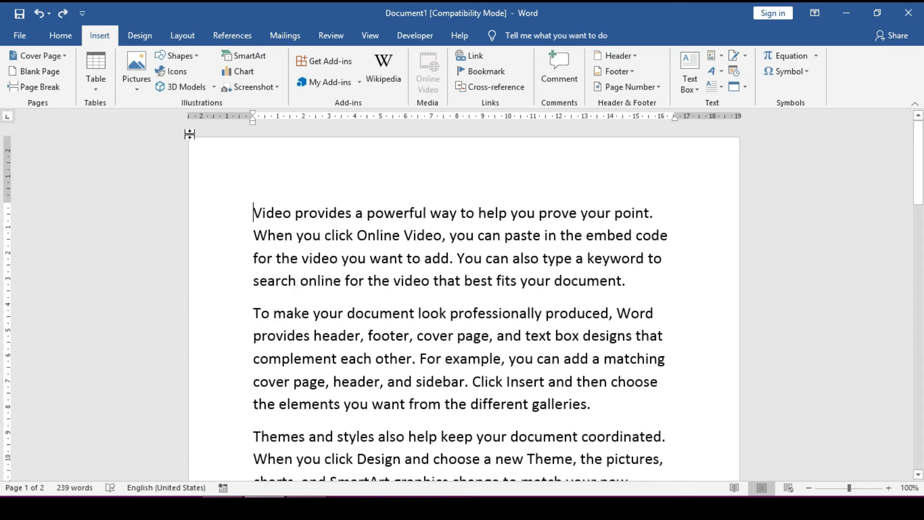
# Insert the picture equator-latitude-longitude-vector-ill from this device's Desktop folder before the first paragraph
pyautogui.click(136, 88)
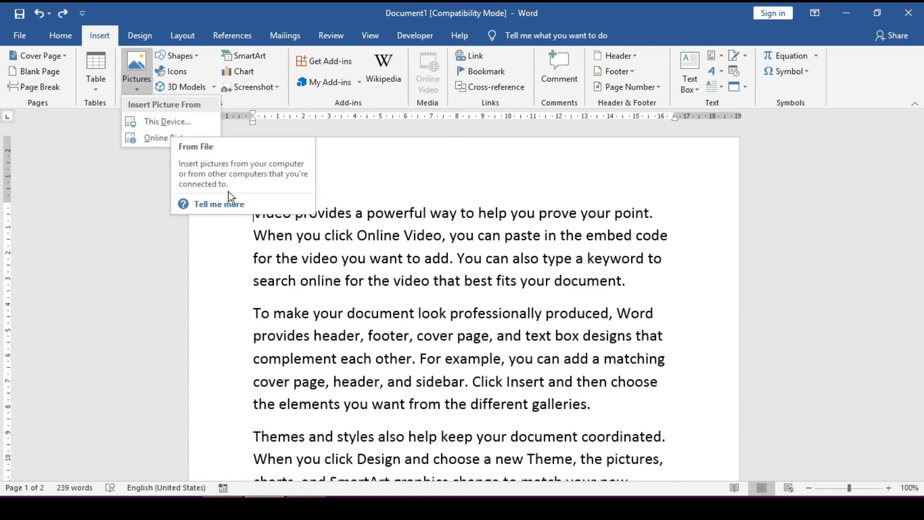
pyautogui.click(166, 122)
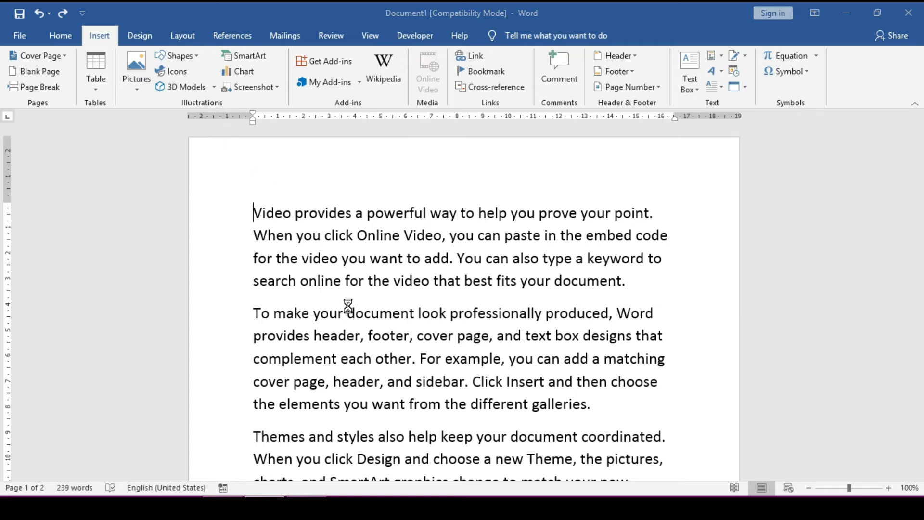
pyautogui.click(59, 120)
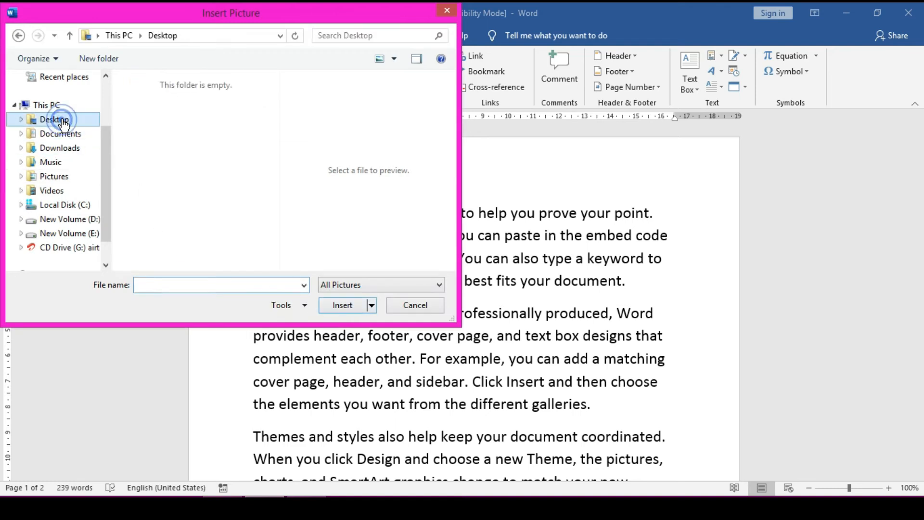
pyautogui.moveTo(275, 119); pyautogui.dragTo(273, 167)
pyautogui.click(156, 202)
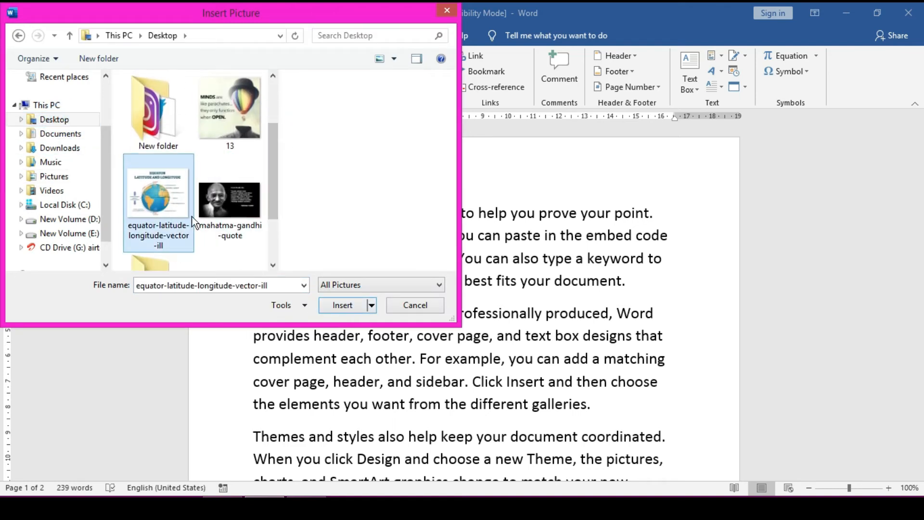
pyautogui.click(342, 305)
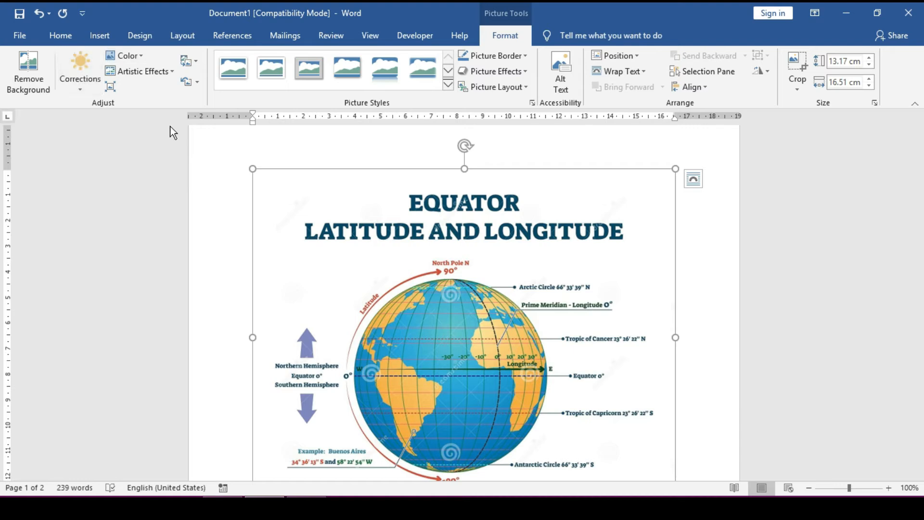
# Look through the picture style gallery and the picture border options for the inserted equator picture
pyautogui.click(448, 85)
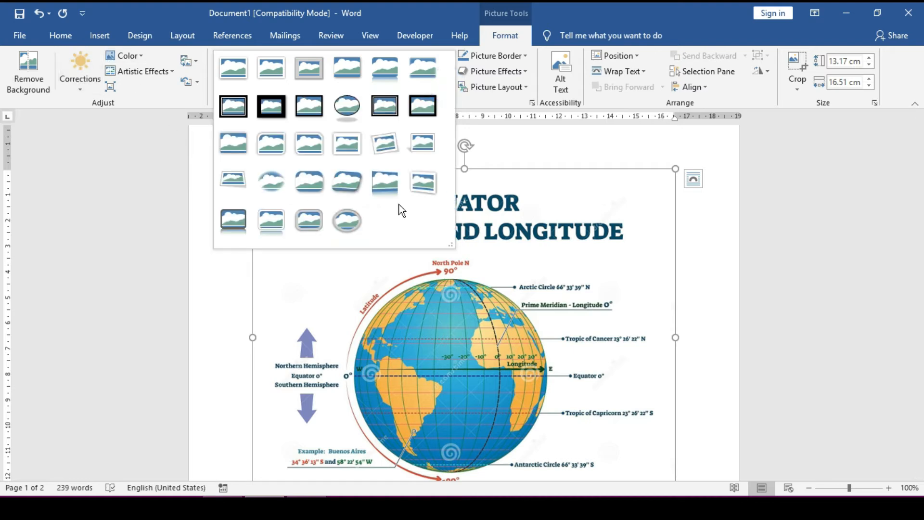
pyautogui.click(552, 289)
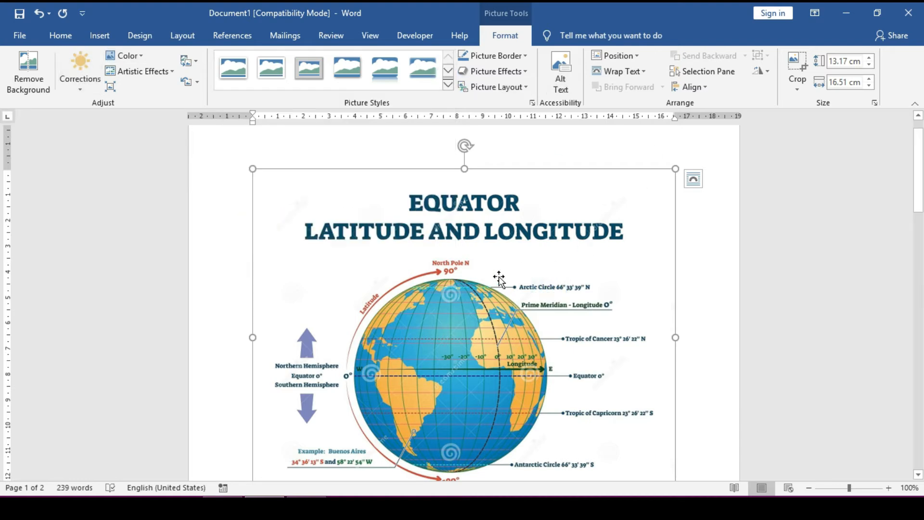
pyautogui.click(522, 56)
pyautogui.click(435, 249)
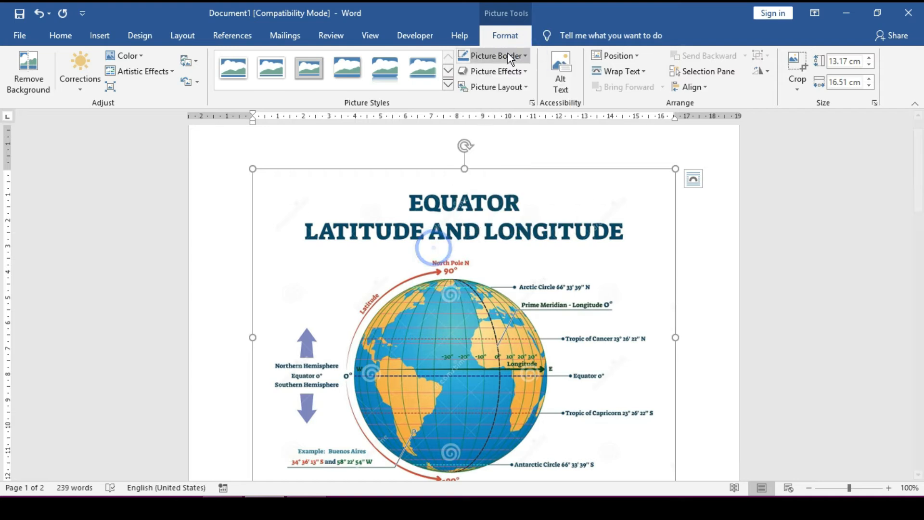
# Apply the red glow variation from the first row of glow effects to the equator picture
pyautogui.click(493, 71)
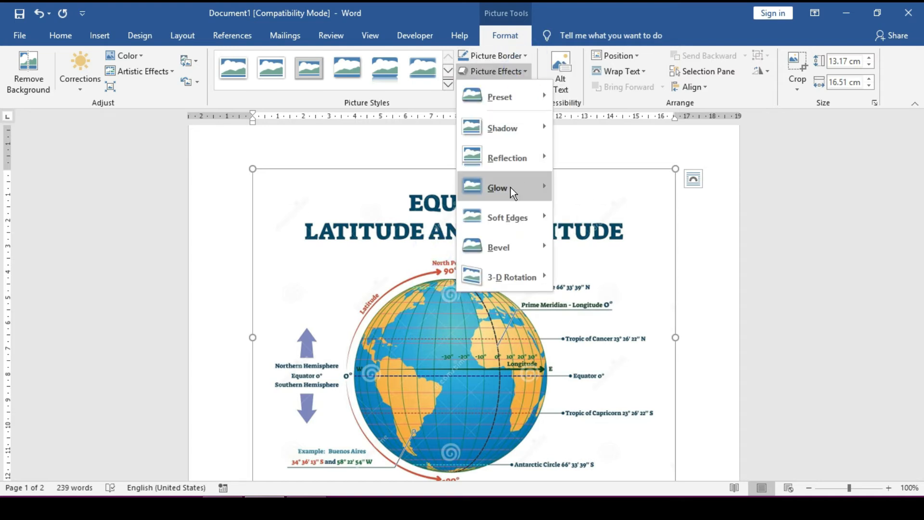
pyautogui.moveTo(510, 186)
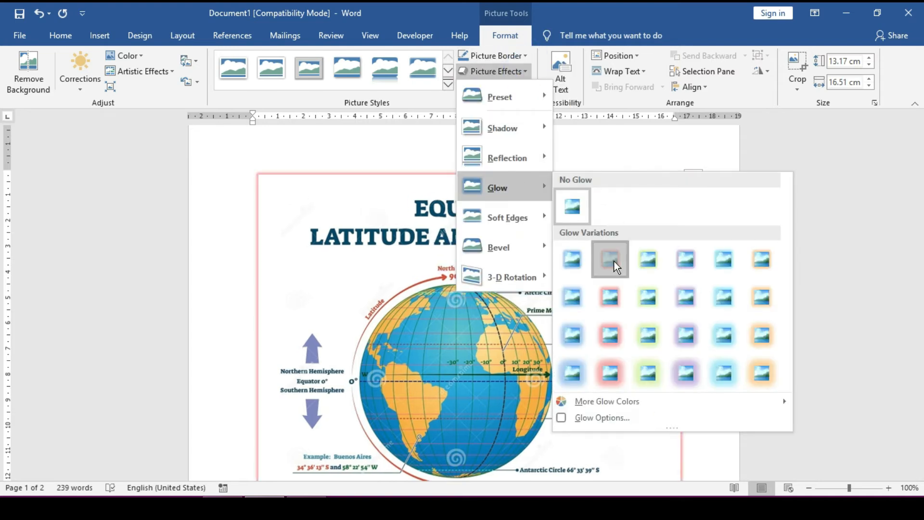
pyautogui.click(610, 259)
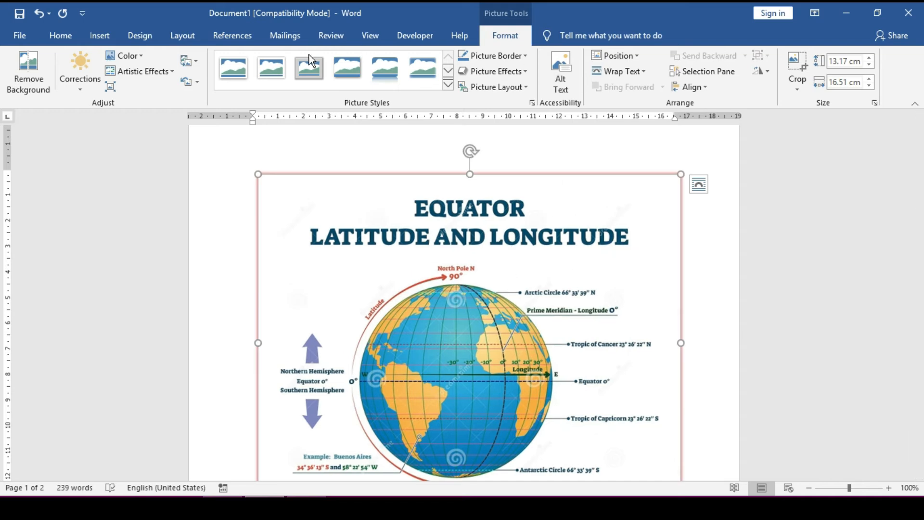
# Crop the title off the top of the equator picture, reducing its height to 9.57 cm
pyautogui.click(800, 89)
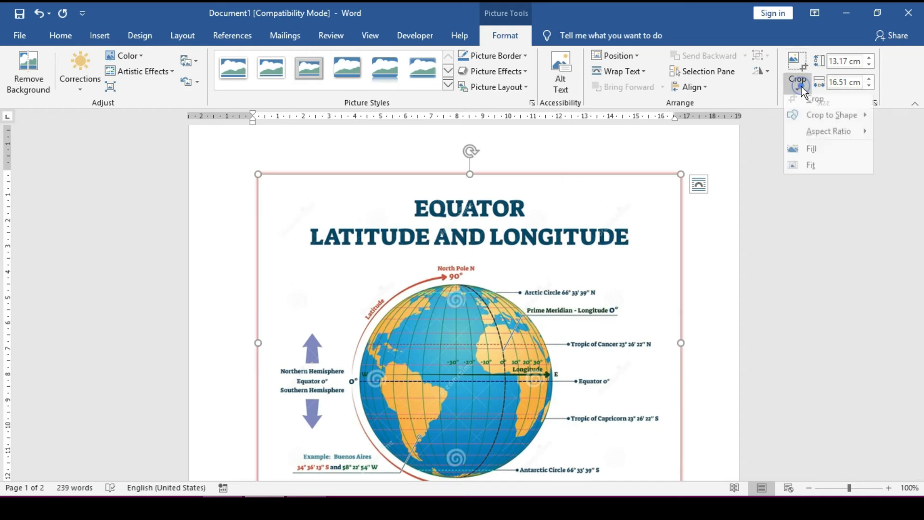
pyautogui.click(812, 101)
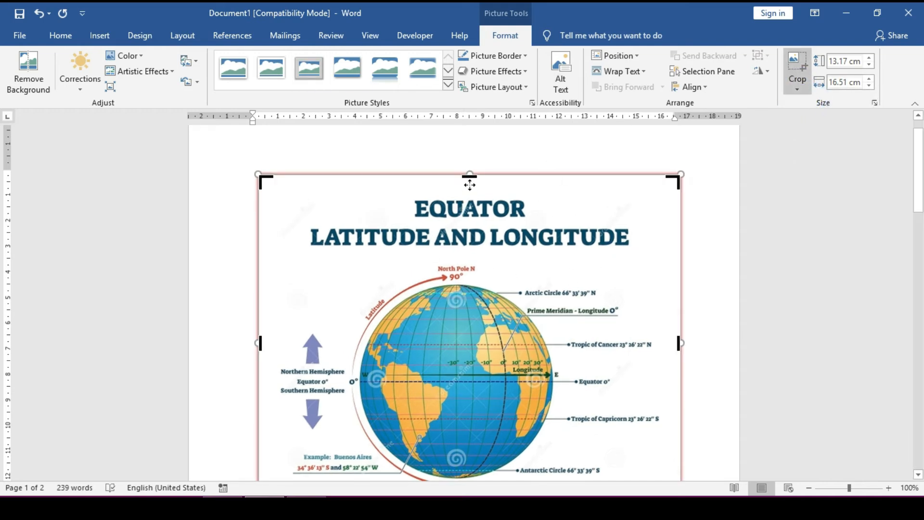
pyautogui.moveTo(469, 176); pyautogui.dragTo(455, 269)
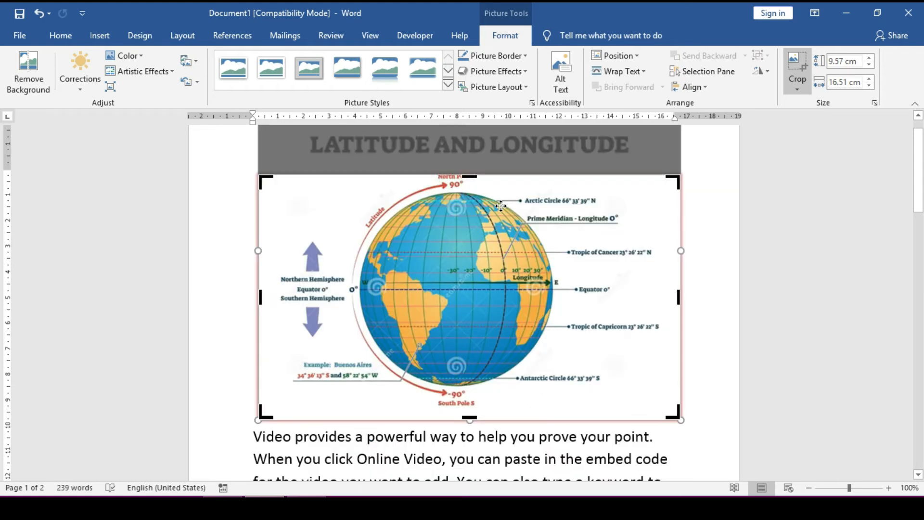
pyautogui.press('Escape')
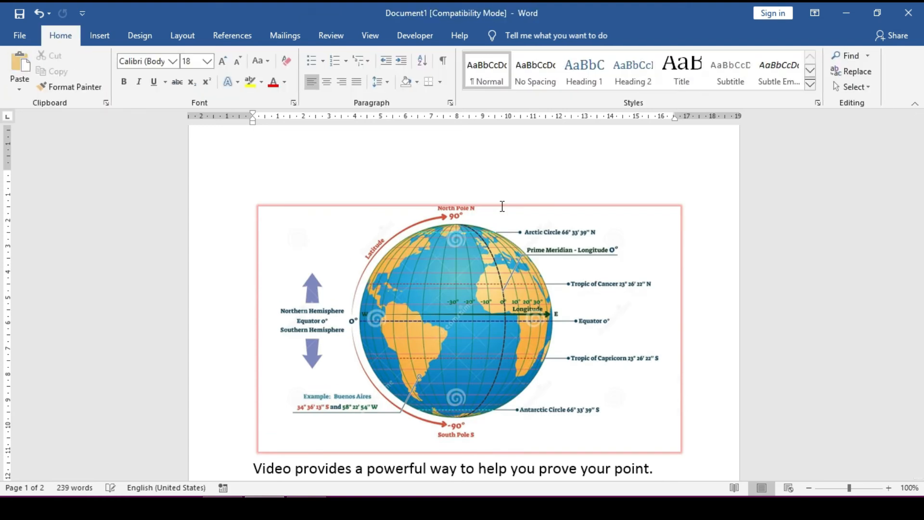
# Undo the crop and delete the equator picture from the document
pyautogui.hotkey('ctrl', 'z')
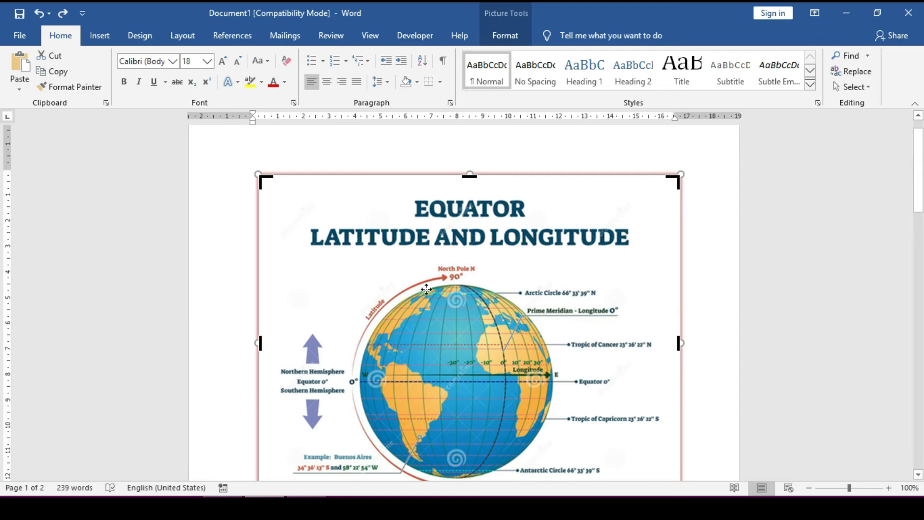
pyautogui.press('Delete')
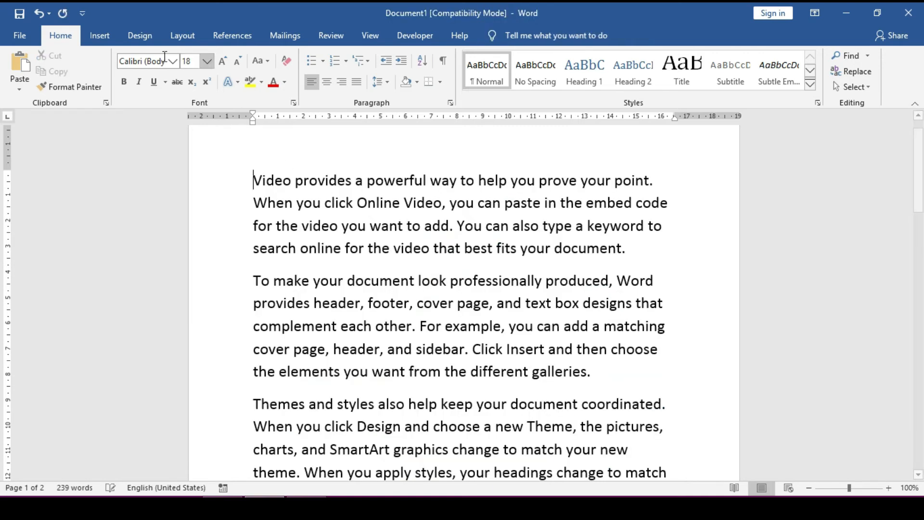
# Copy the equator image from the desktop into the Word document, just before the paragraph beginning "To make your document look"
pyautogui.click(98, 36)
pyautogui.click(132, 89)
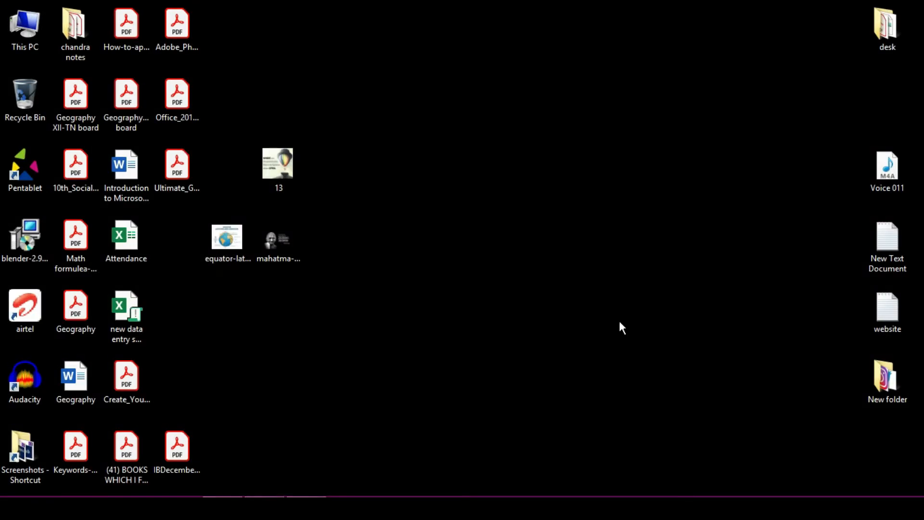
pyautogui.click(229, 238)
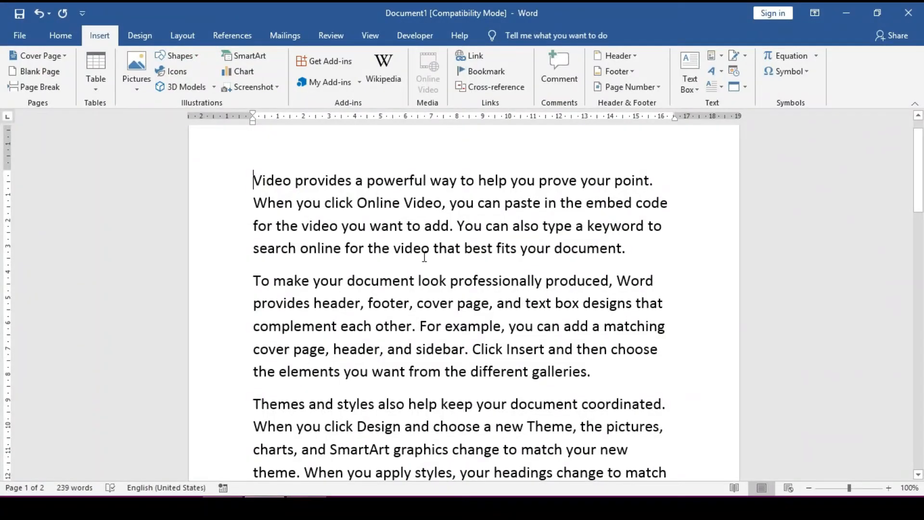
pyautogui.click(256, 280)
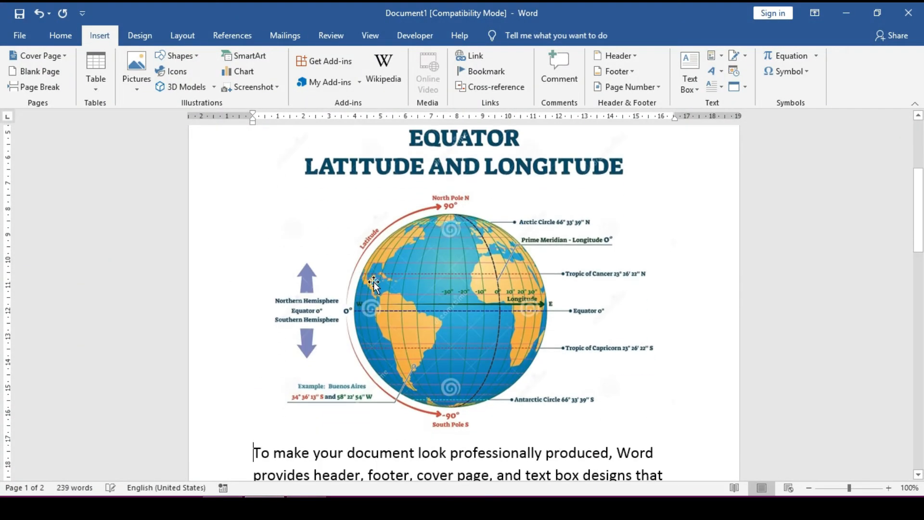
# Delete the equator picture between the first and second paragraphs
pyautogui.click(374, 284)
pyautogui.scroll(5, 374, 284)
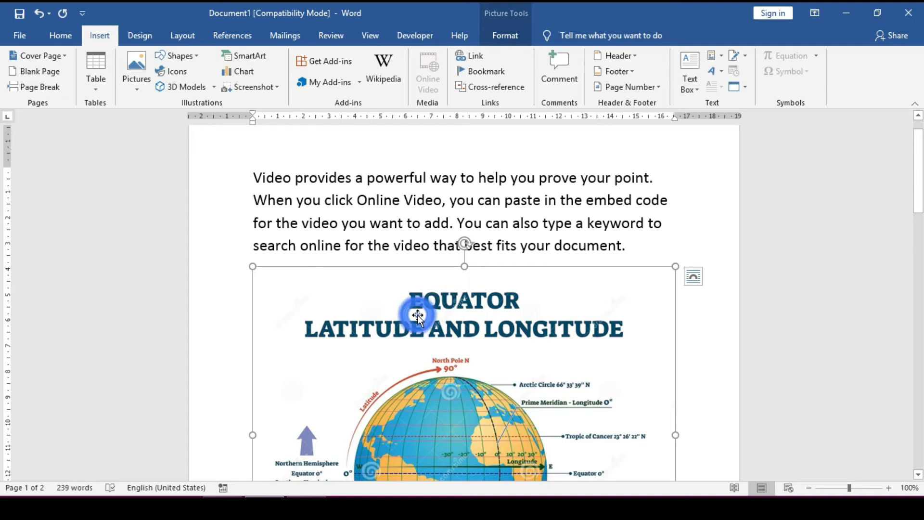
pyautogui.press('Delete')
pyautogui.scroll(2, 332, 280)
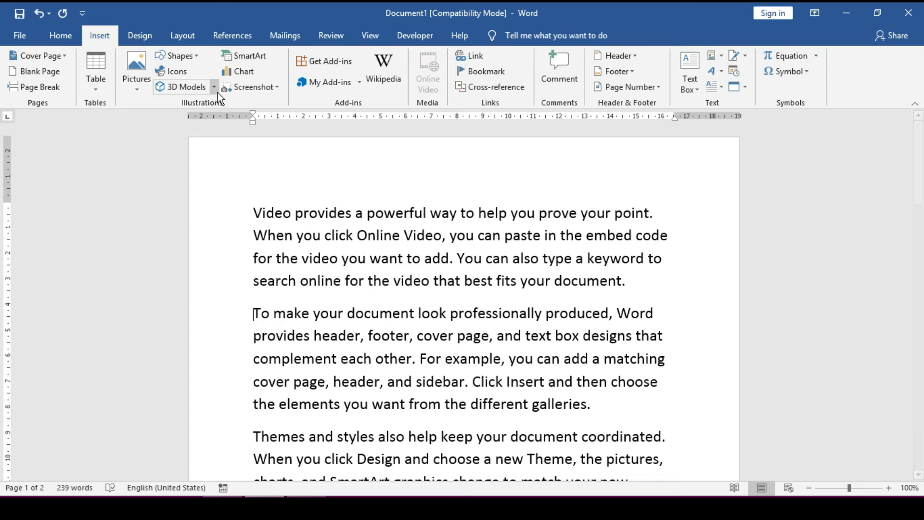
# Place the cursor before the first paragraph and start drawing a rounded rectangle from the recently used shapes
pyautogui.click(254, 214)
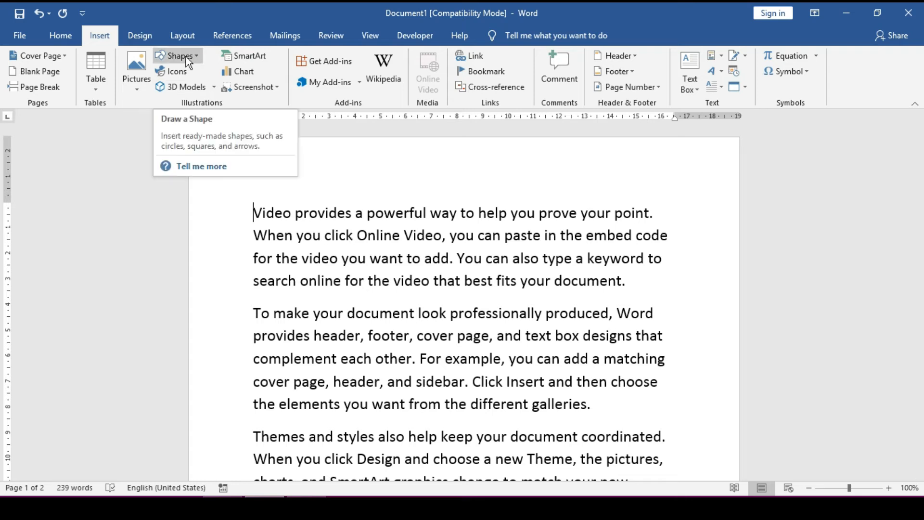
pyautogui.click(186, 57)
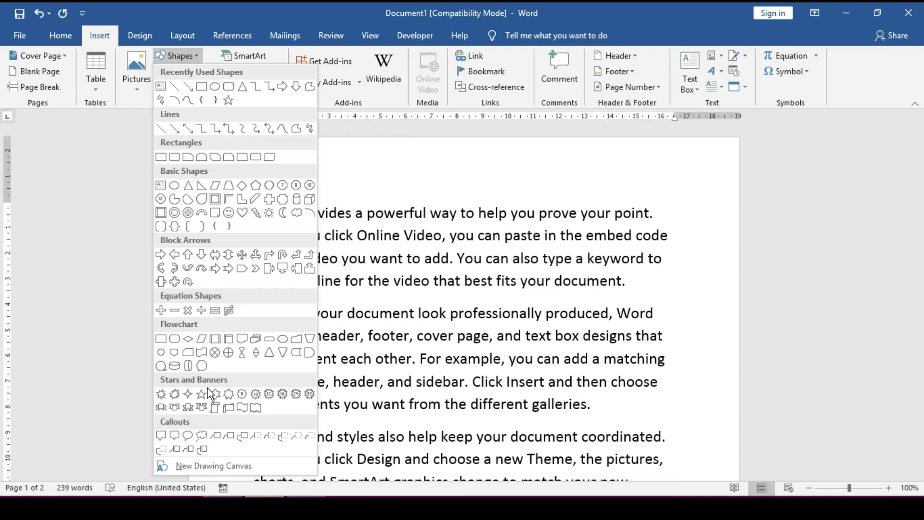
pyautogui.click(229, 86)
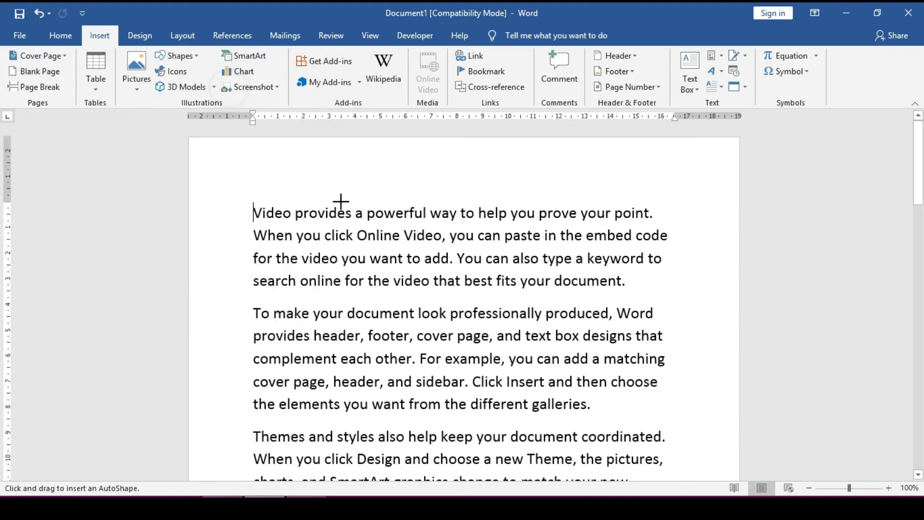
# Draw a rounded rectangle about 15.2 by 6.8 cm over the opening paragraphs and apply the Colored Outline - Black, Dark 1 style
pyautogui.moveTo(242, 190); pyautogui.dragTo(632, 366)
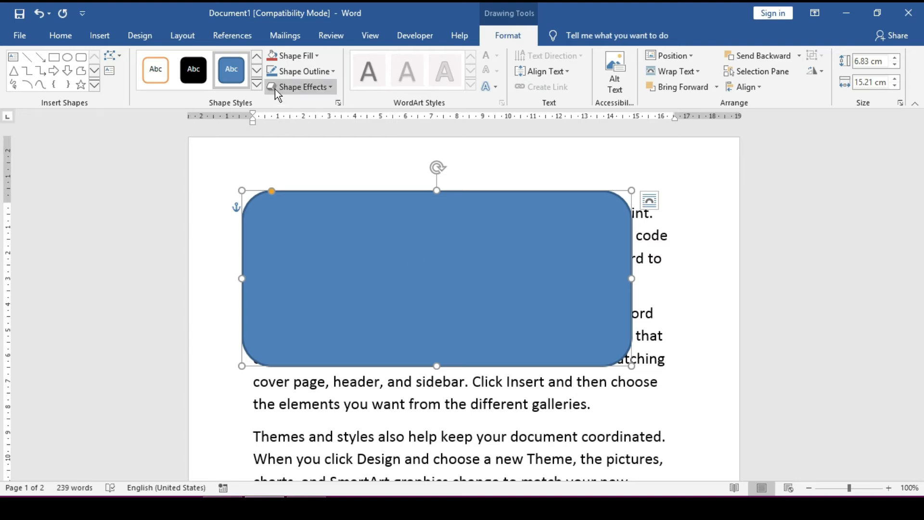
pyautogui.click(256, 85)
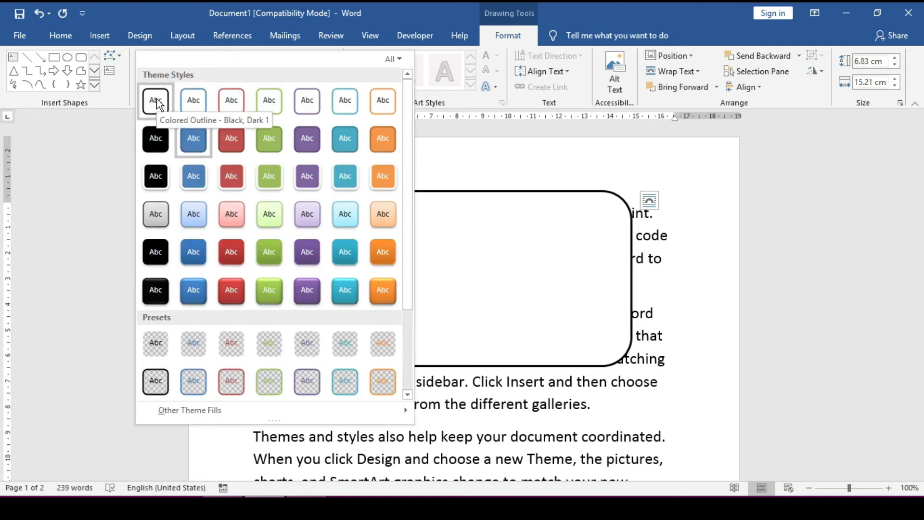
pyautogui.click(158, 100)
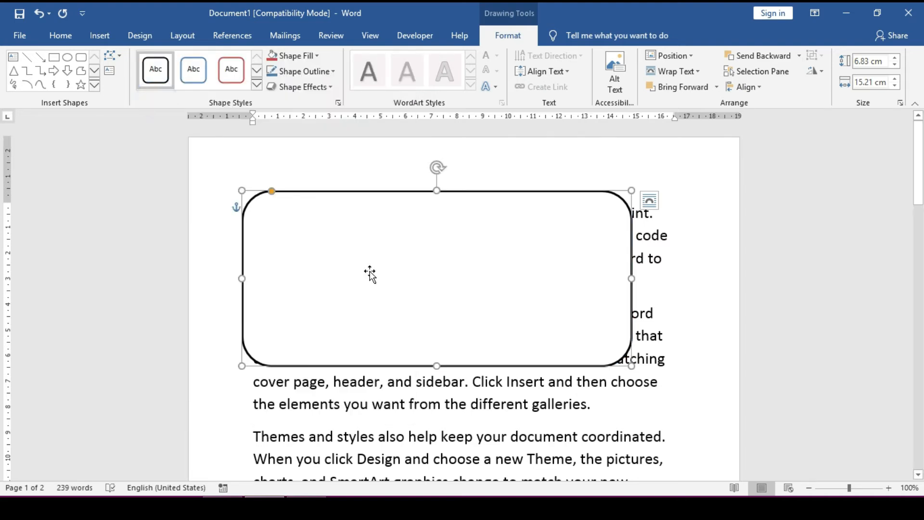
# Enter the person's title and surname in the rounded rectangle and apply the turquoise shadowed WordArt style to that text
pyautogui.write('Mr Singh')
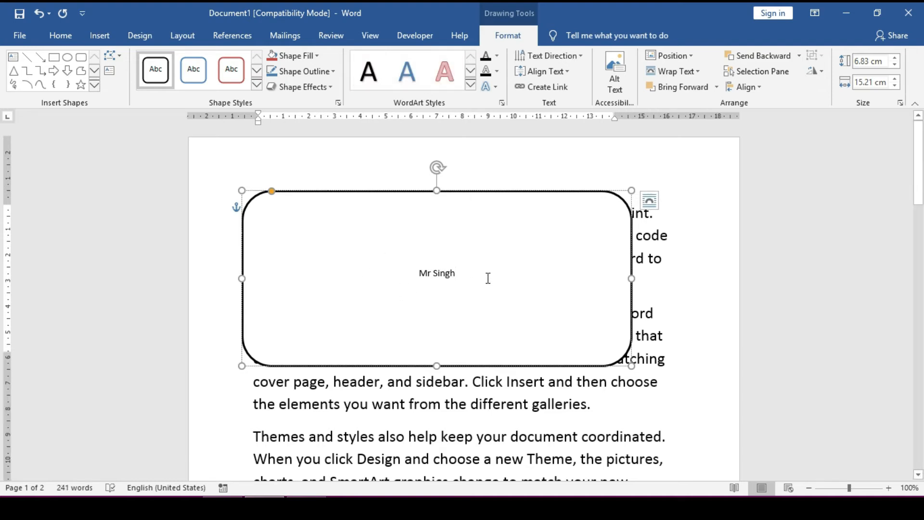
pyautogui.tripleClick(470, 275)
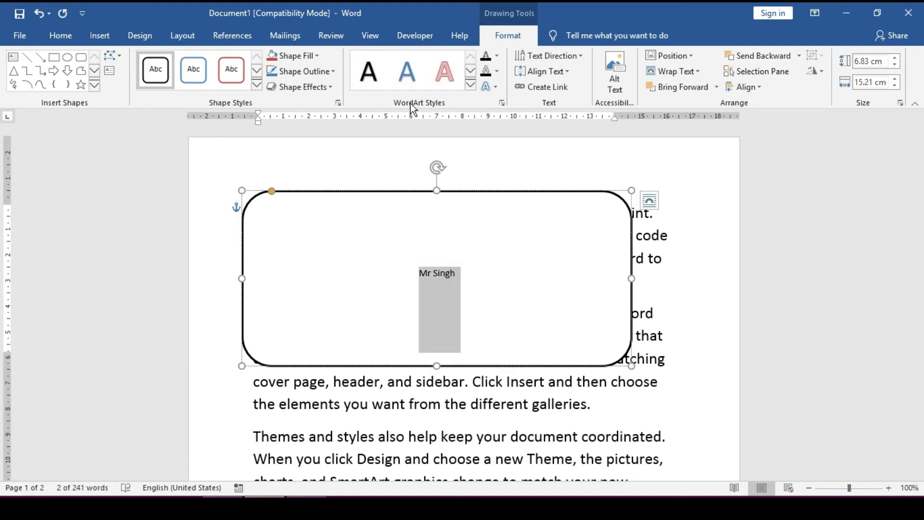
pyautogui.click(471, 85)
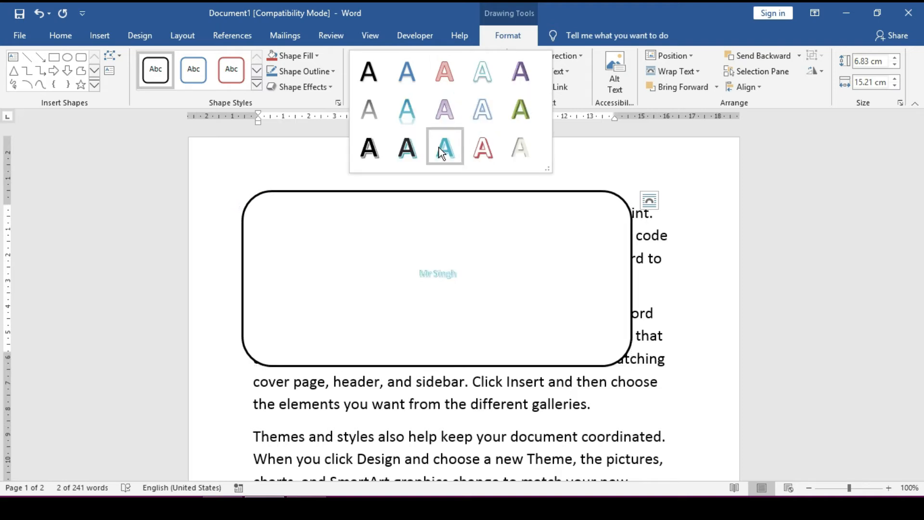
pyautogui.click(439, 146)
pyautogui.click(451, 275)
pyautogui.moveTo(460, 273); pyautogui.dragTo(418, 272)
pyautogui.click(471, 84)
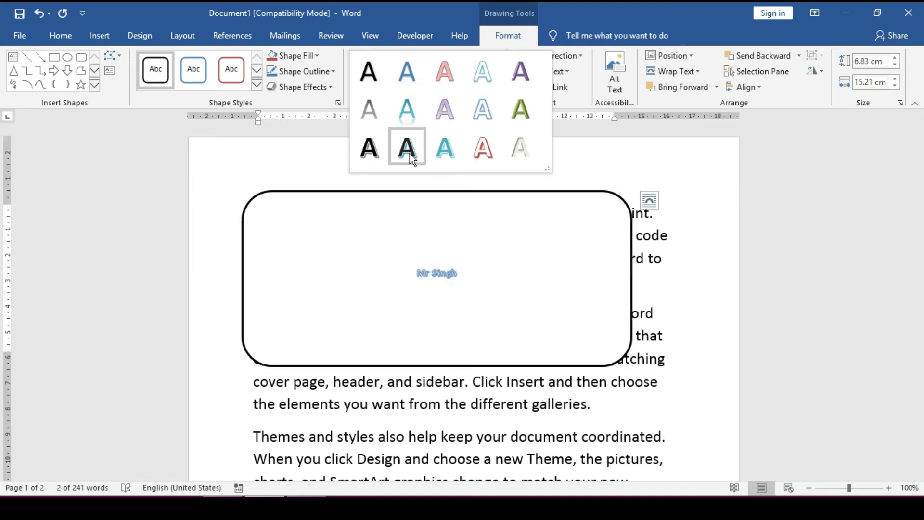
pyautogui.click(447, 270)
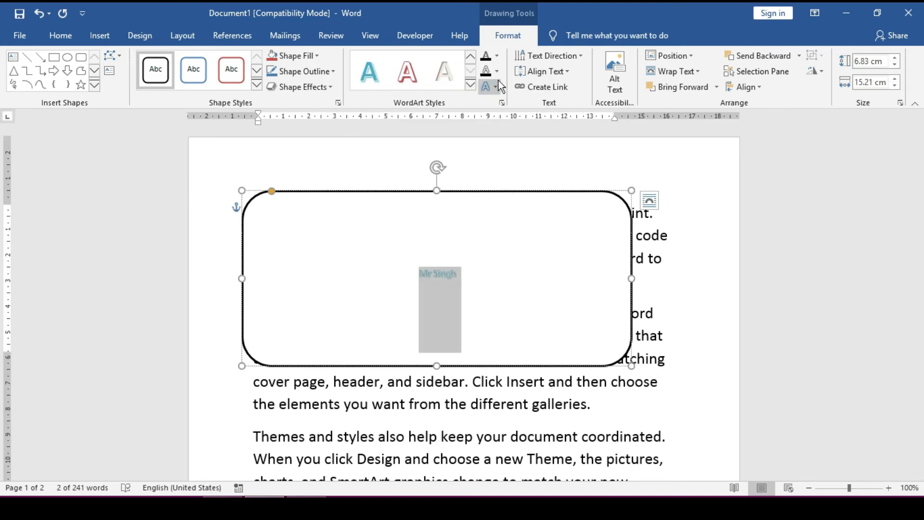
# Set the name's text fill to a medium blue theme colour and its text outline to black
pyautogui.click(498, 57)
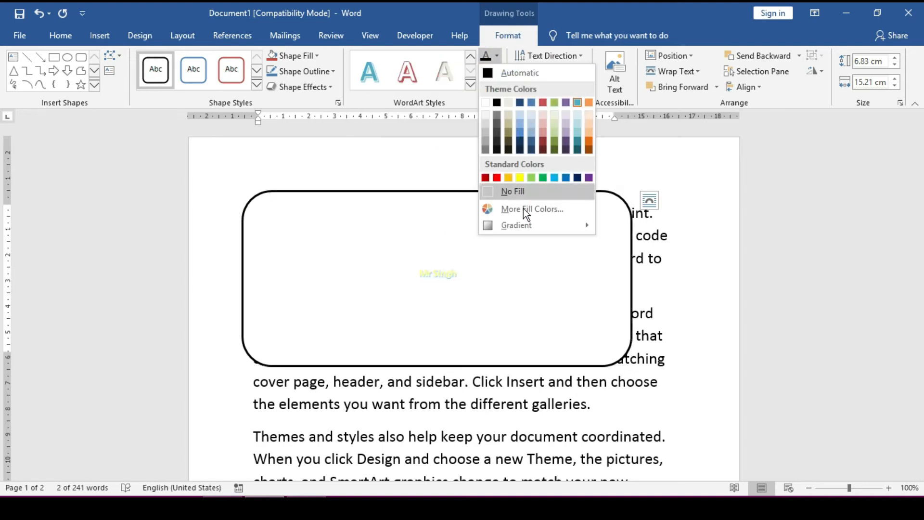
pyautogui.click(519, 133)
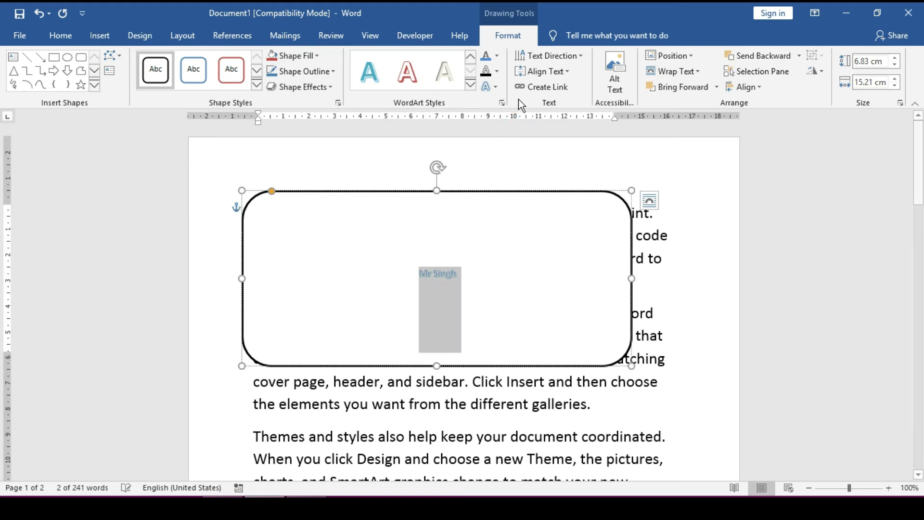
pyautogui.click(492, 73)
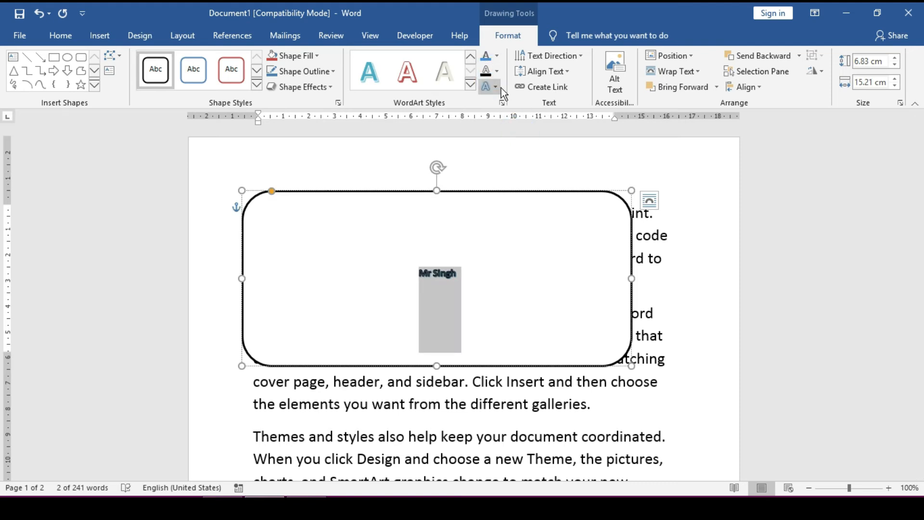
# Apply the upward-arching Follow Path transform effect to the name in the rounded rectangle
pyautogui.click(495, 88)
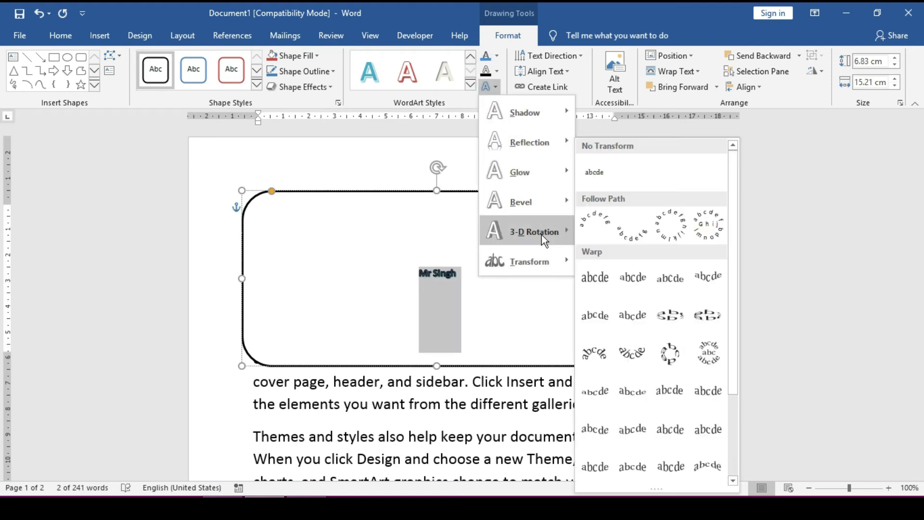
pyautogui.moveTo(542, 236)
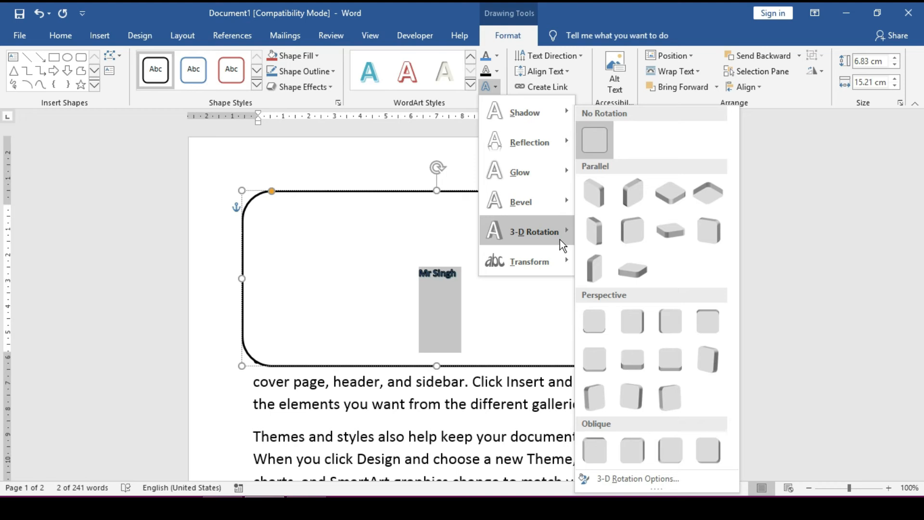
pyautogui.moveTo(556, 263)
pyautogui.click(601, 221)
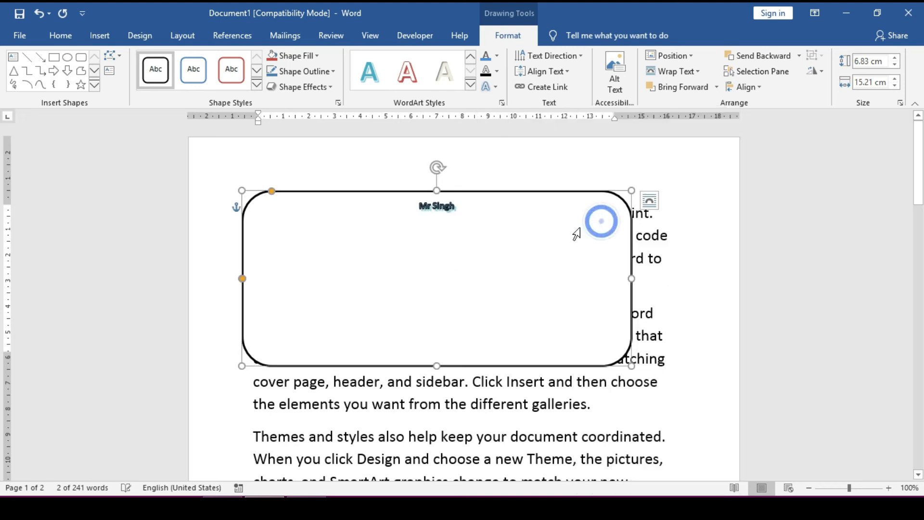
# Enlarge the name inside the rounded rectangle to font size 80
pyautogui.click(445, 206)
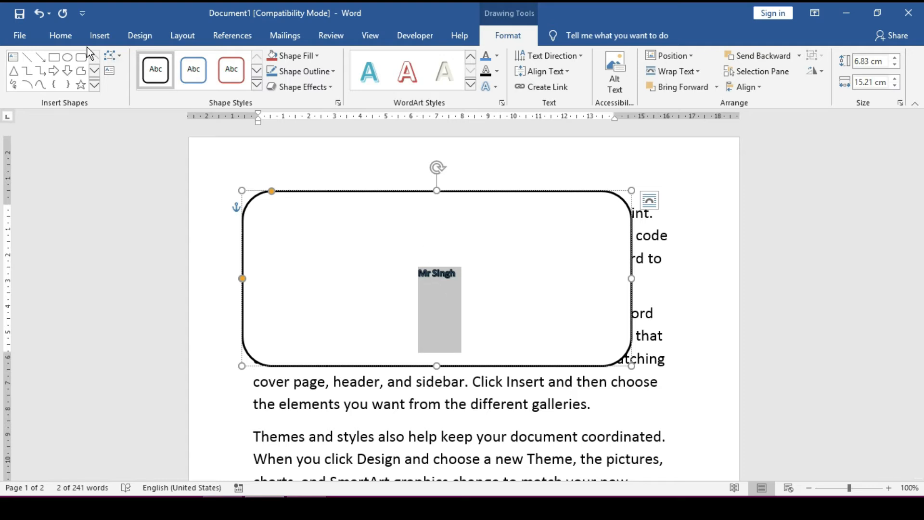
pyautogui.click(61, 35)
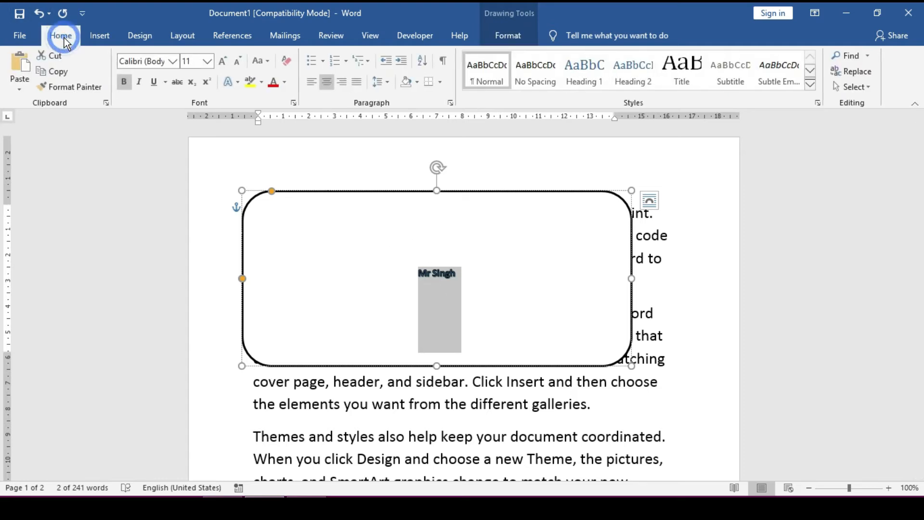
pyautogui.click(223, 62)
pyautogui.click(223, 61)
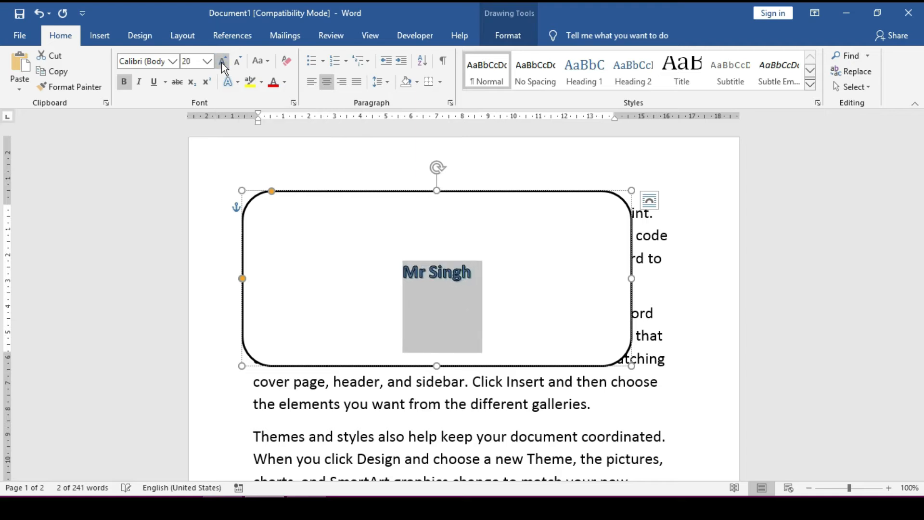
pyautogui.click(222, 62)
pyautogui.click(222, 62)
pyautogui.click(223, 61)
pyautogui.click(222, 61)
pyautogui.click(222, 61)
pyautogui.click(223, 62)
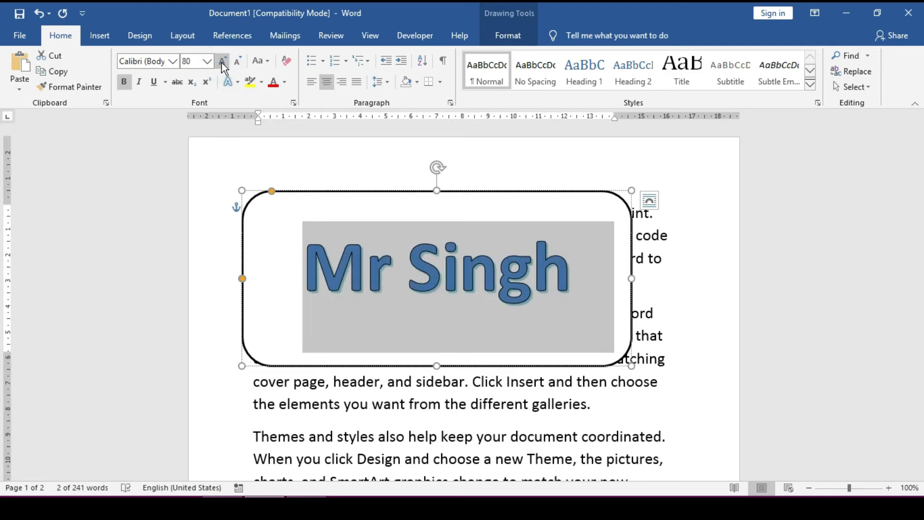
# Set the whole name's text outline to the darkest blue theme shade and its text fill to black
pyautogui.click(452, 267)
pyautogui.moveTo(569, 269); pyautogui.dragTo(367, 270)
pyautogui.click(507, 32)
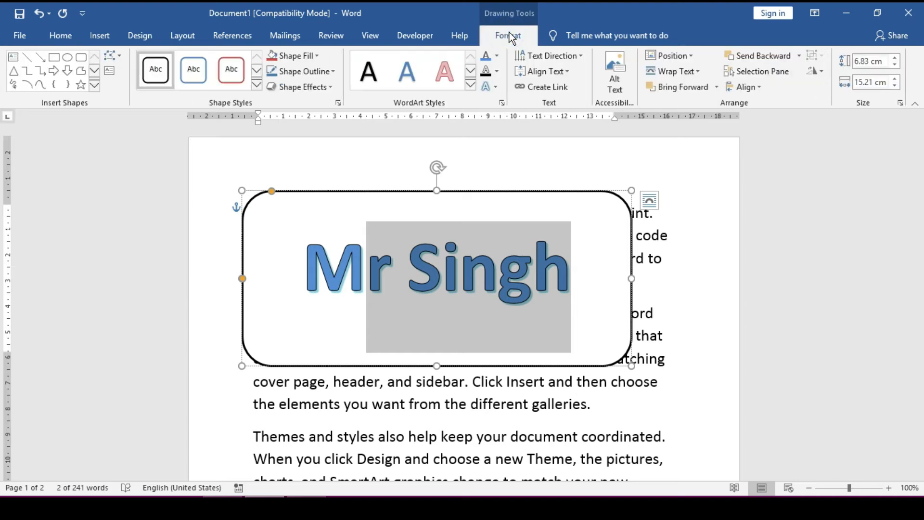
pyautogui.moveTo(558, 279); pyautogui.dragTo(291, 279)
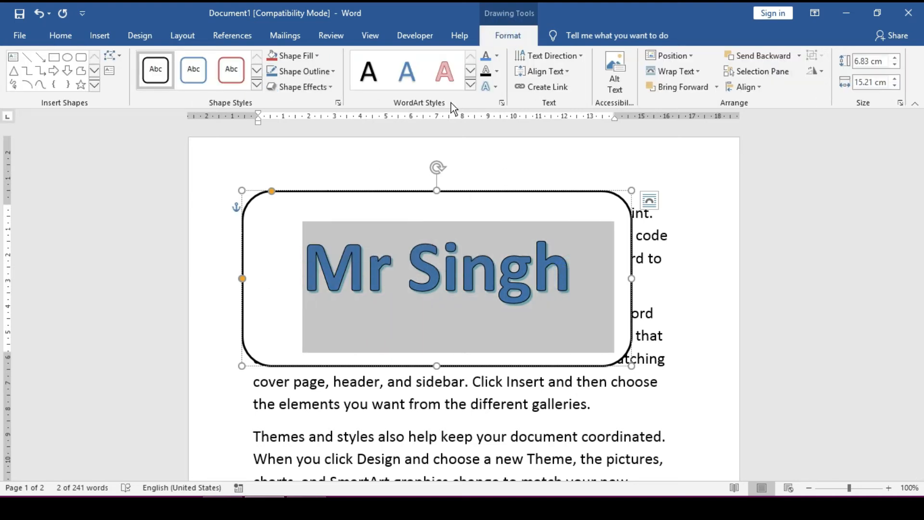
pyautogui.click(498, 70)
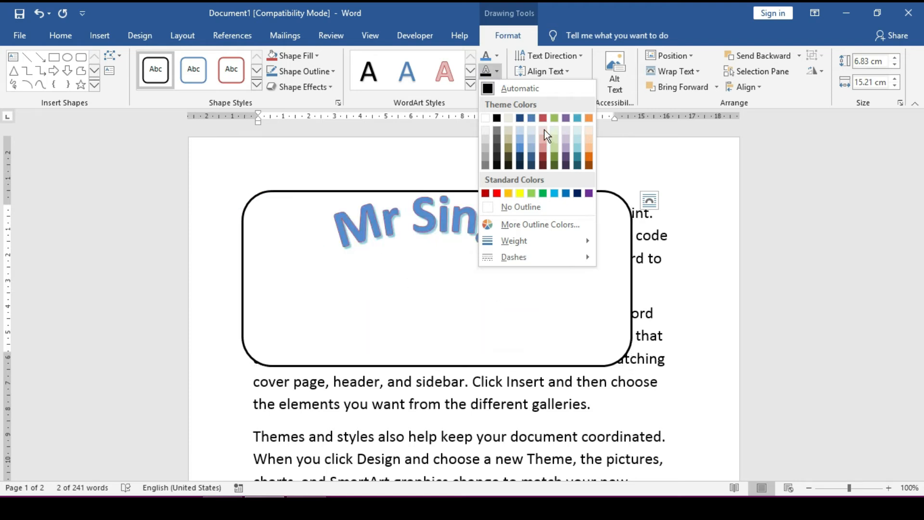
pyautogui.click(532, 165)
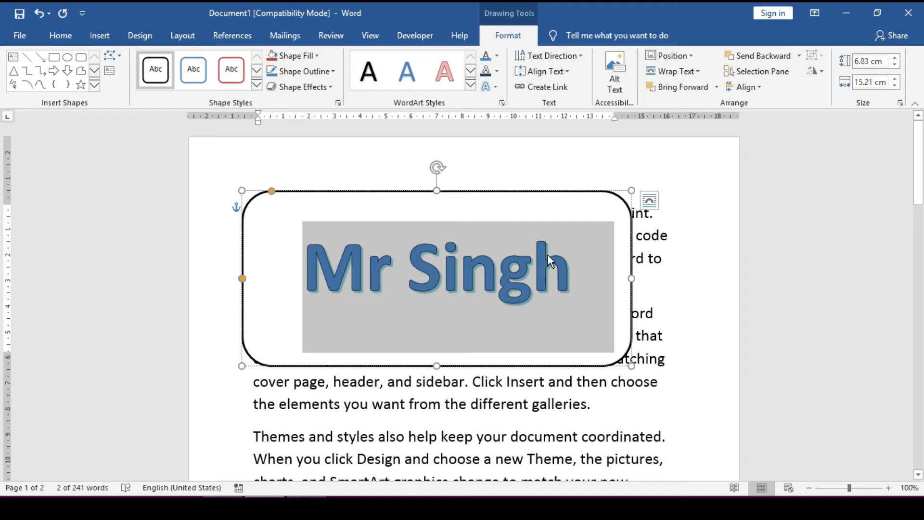
pyautogui.click(499, 57)
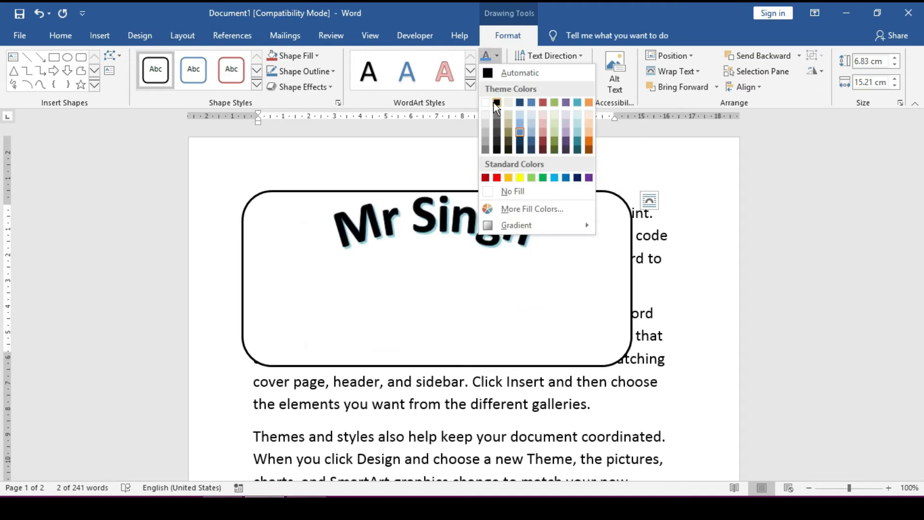
pyautogui.click(497, 102)
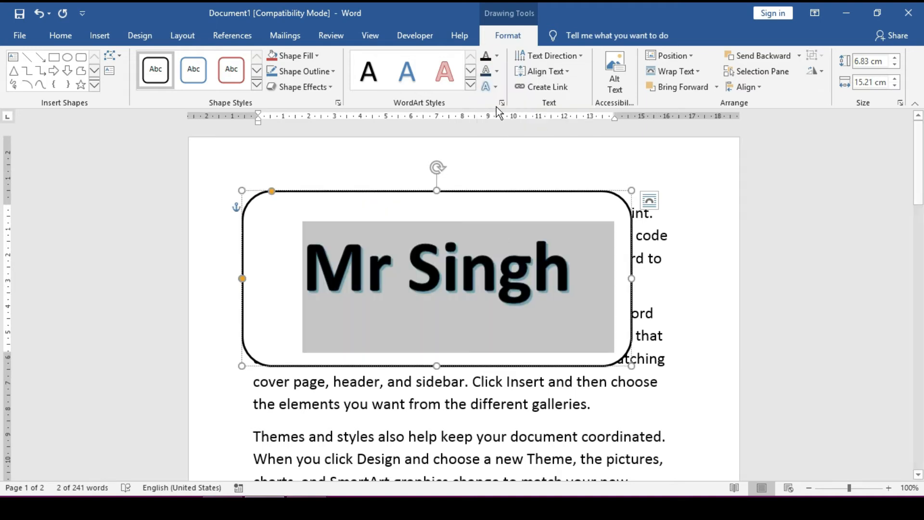
# Examine the 3-D rotation presets and options available for the name's text effects
pyautogui.click(492, 87)
pyautogui.moveTo(536, 260)
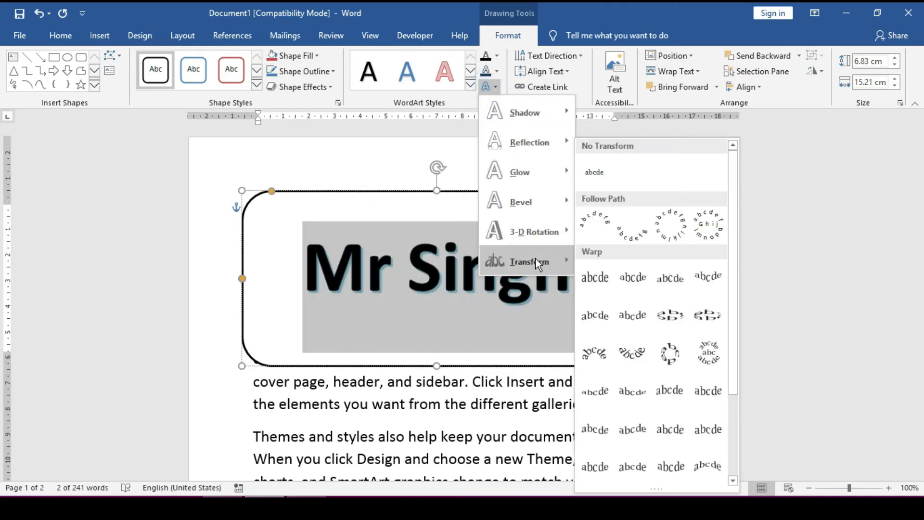
pyautogui.moveTo(539, 238)
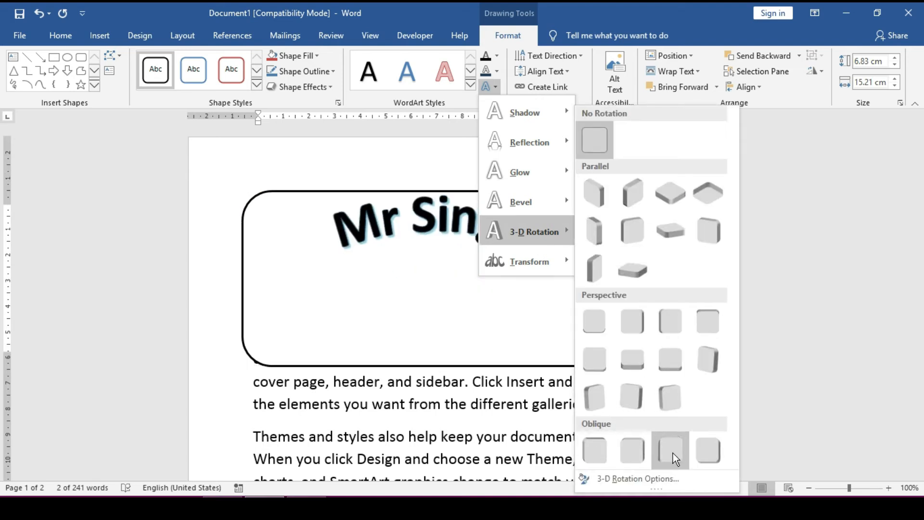
pyautogui.click(646, 480)
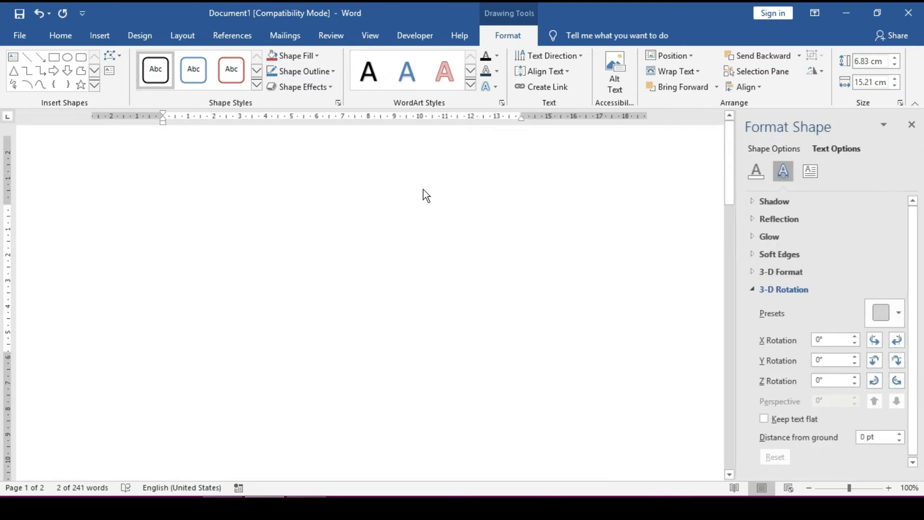
pyautogui.click(894, 313)
pyautogui.scroll(-2, 862, 258)
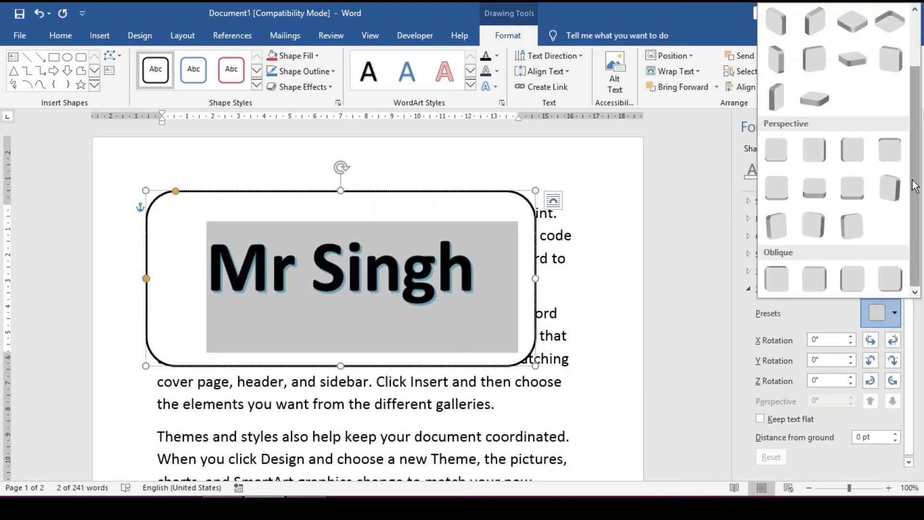
pyautogui.click(682, 186)
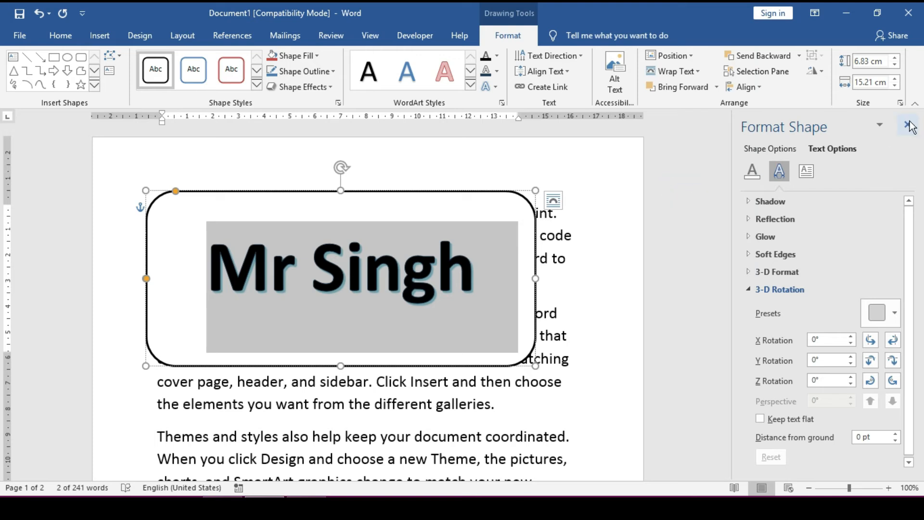
pyautogui.click(908, 125)
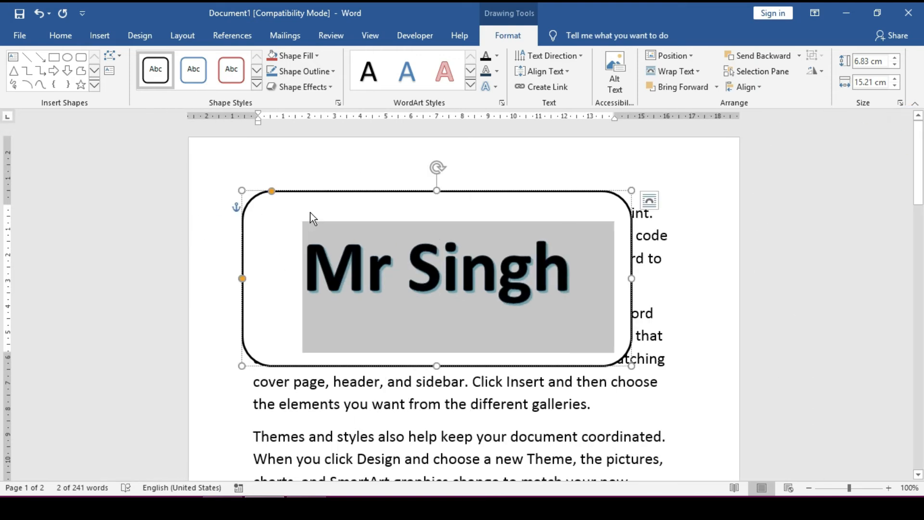
# Set the rounded rectangle's shape outline to standard red
pyautogui.click(442, 267)
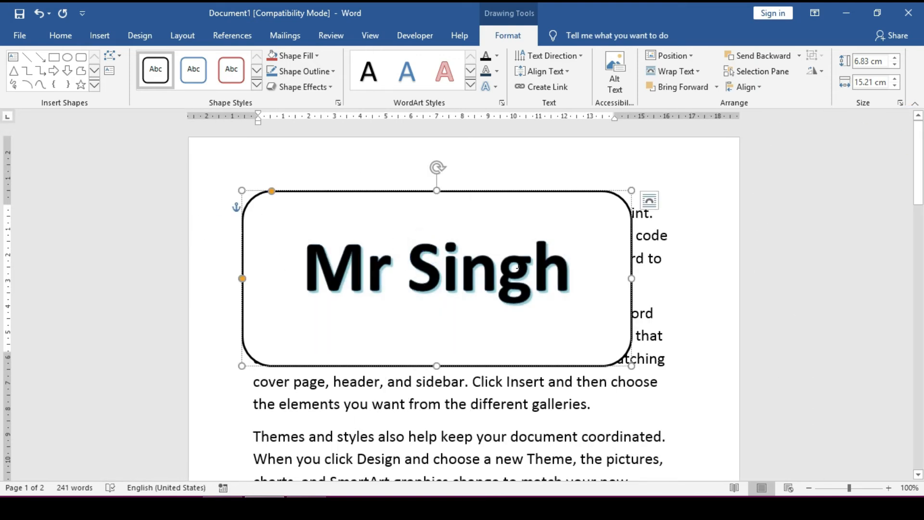
pyautogui.click(337, 266)
pyautogui.keyDown('shift'); pyautogui.click(623, 295); pyautogui.keyUp('shift')
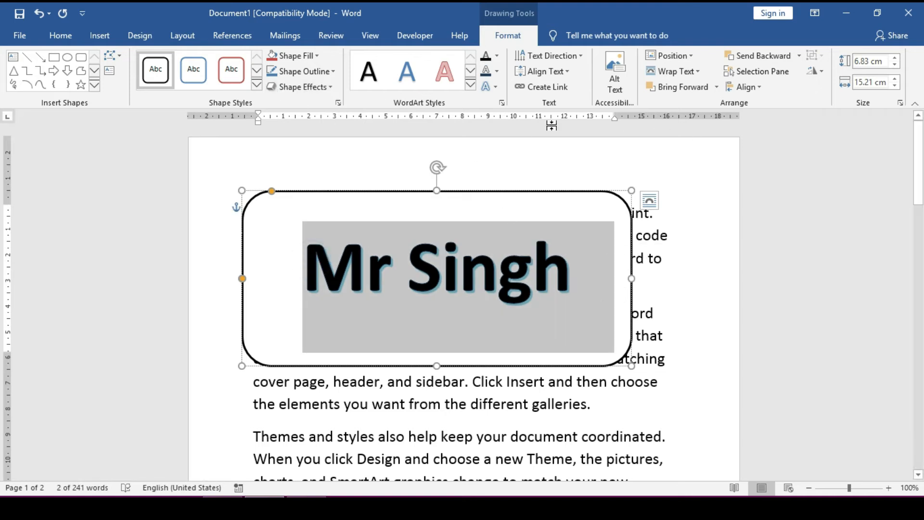
pyautogui.click(334, 73)
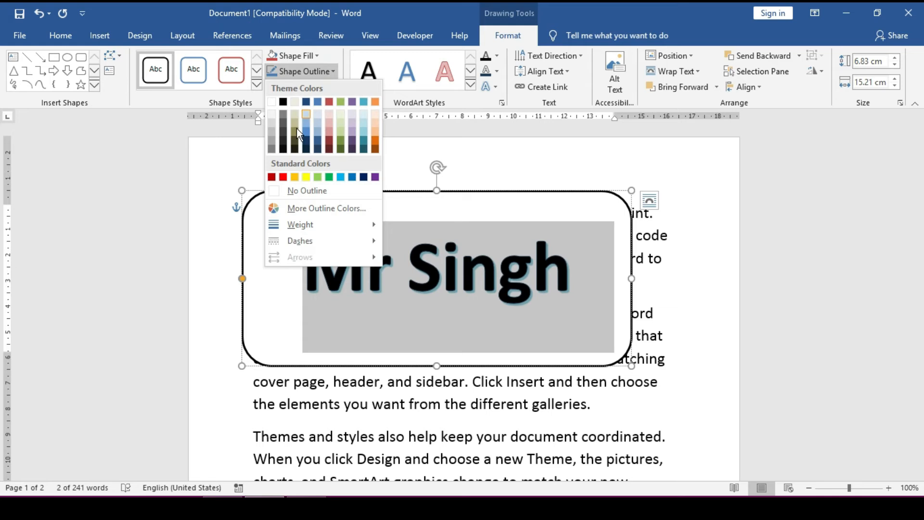
pyautogui.click(284, 177)
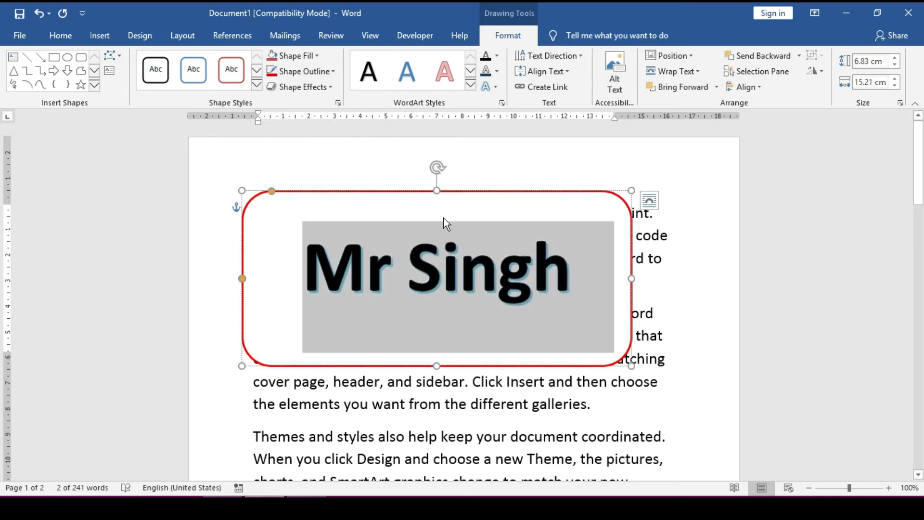
# Apply the third-row red-filled theme style with a white outline to the rounded rectangle, and set its shape outline to black
pyautogui.click(256, 86)
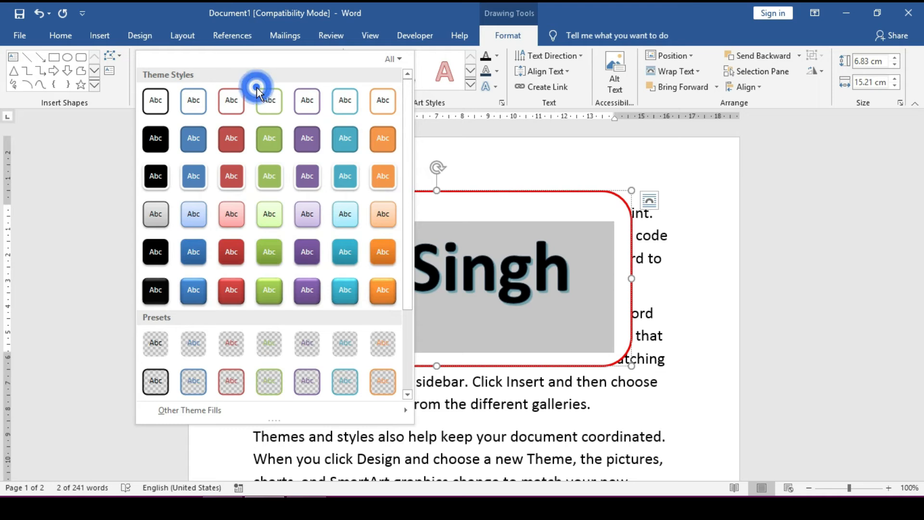
pyautogui.click(231, 177)
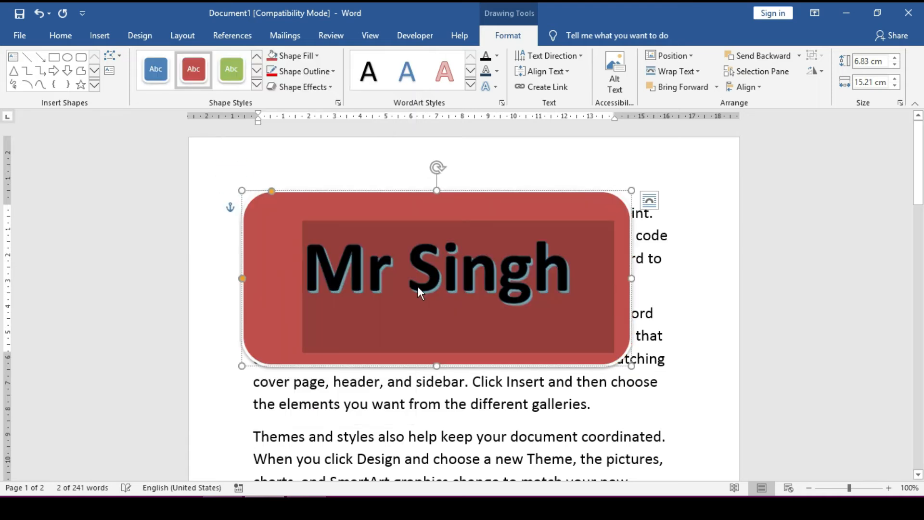
pyautogui.click(330, 72)
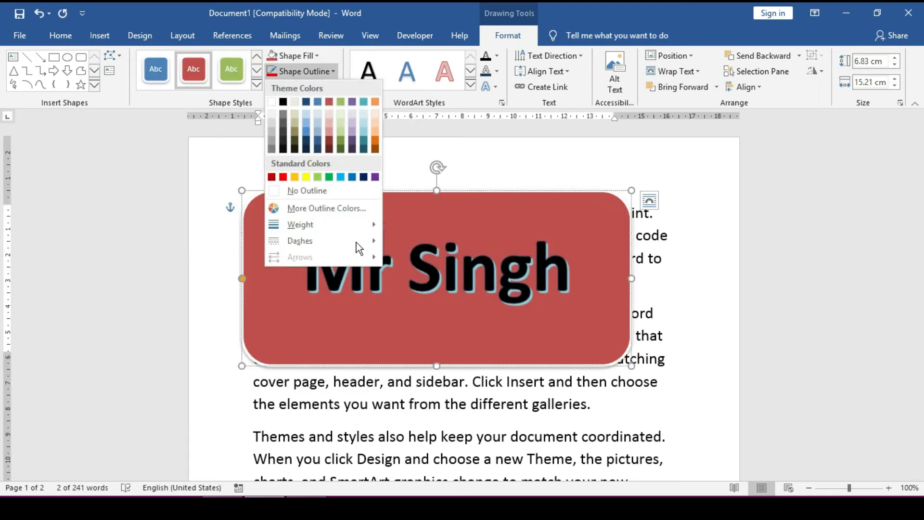
pyautogui.click(433, 285)
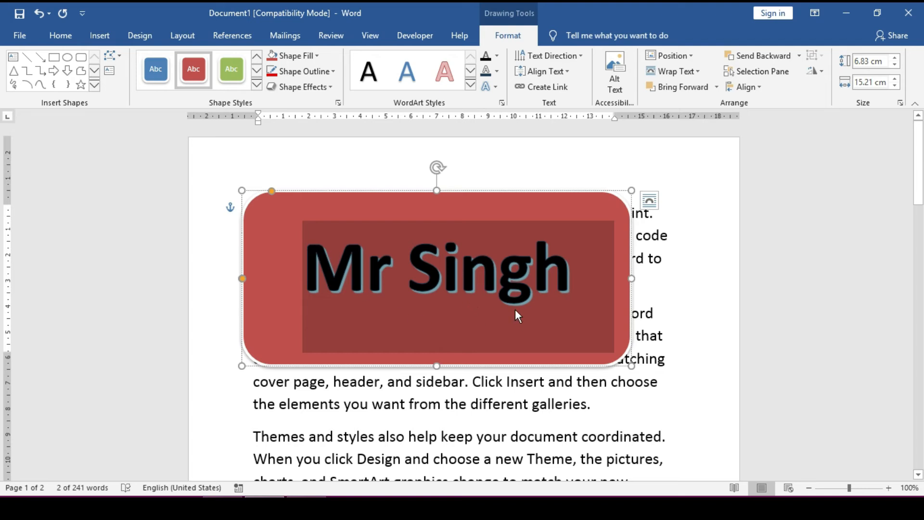
pyautogui.click(389, 274)
pyautogui.click(326, 233)
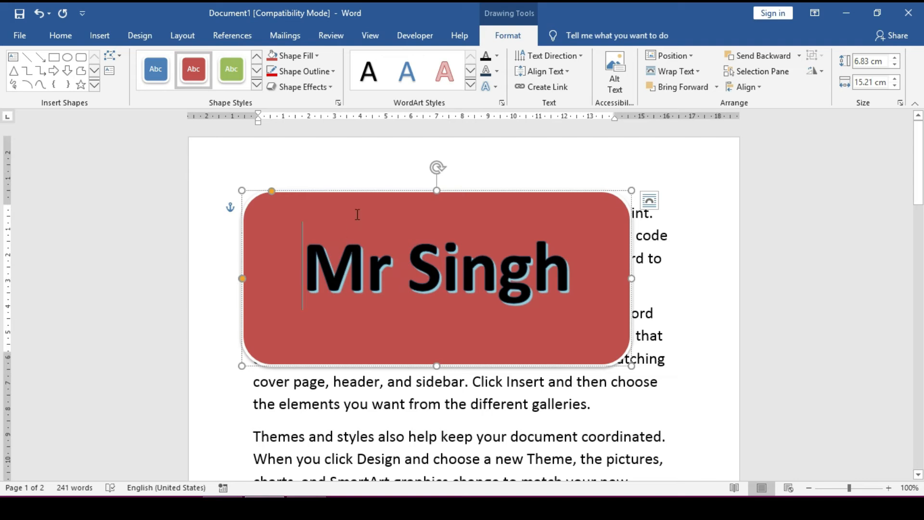
pyautogui.click(307, 73)
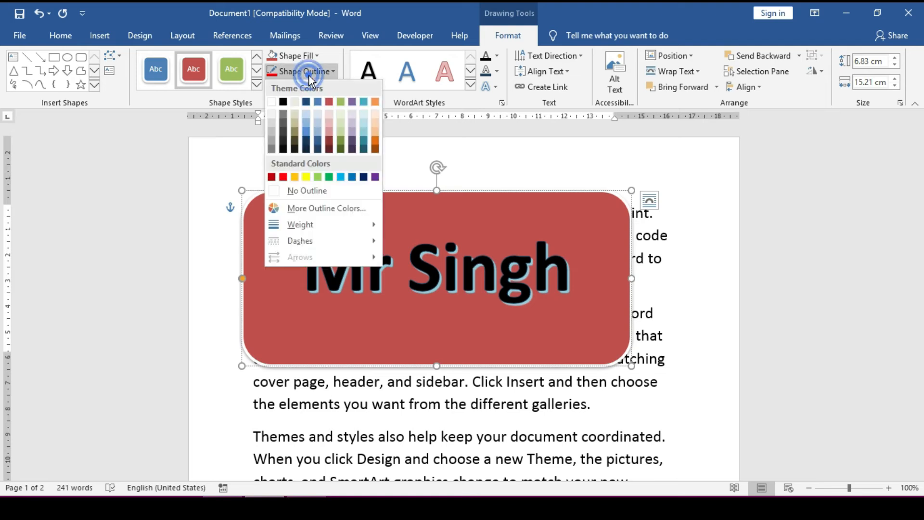
pyautogui.click(283, 102)
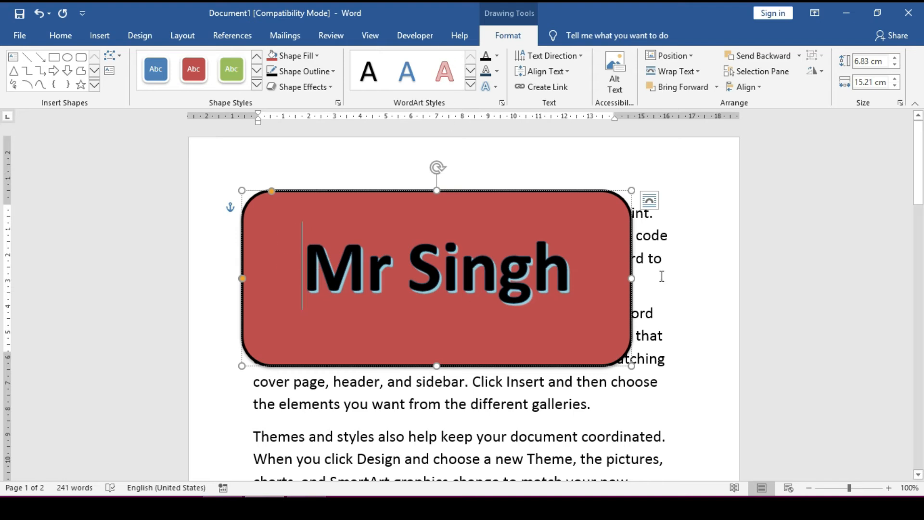
# Draw an oval about 10.6 cm wide and 3.8 cm high just below the rounded rectangle
pyautogui.click(95, 86)
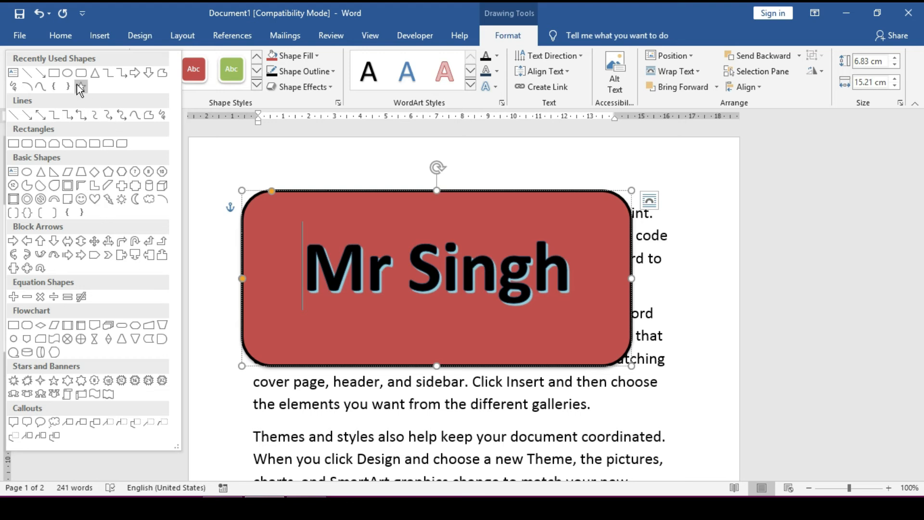
pyautogui.click(68, 73)
pyautogui.moveTo(327, 399); pyautogui.dragTo(597, 482)
pyautogui.scroll(-2, 618, 344)
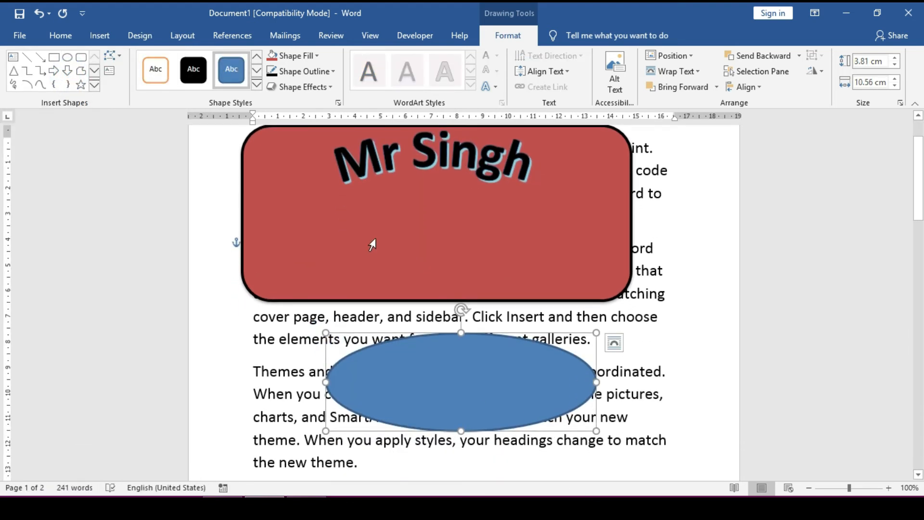
# Undo the oval, the rounded rectangle's formatting and text, and the rounded rectangle itself
pyautogui.scroll(4, 371, 244)
pyautogui.hotkey('ctrl', 'z')
pyautogui.hotkey('ctrl', 'z')
pyautogui.hotkey('ctrl', 'z')
pyautogui.hotkey('ctrl', 'z')
pyautogui.hotkey('ctrl', 'z')
pyautogui.hotkey('ctrl', 'z')
pyautogui.hotkey('ctrl', 'z')
pyautogui.hotkey('ctrl', 'z')
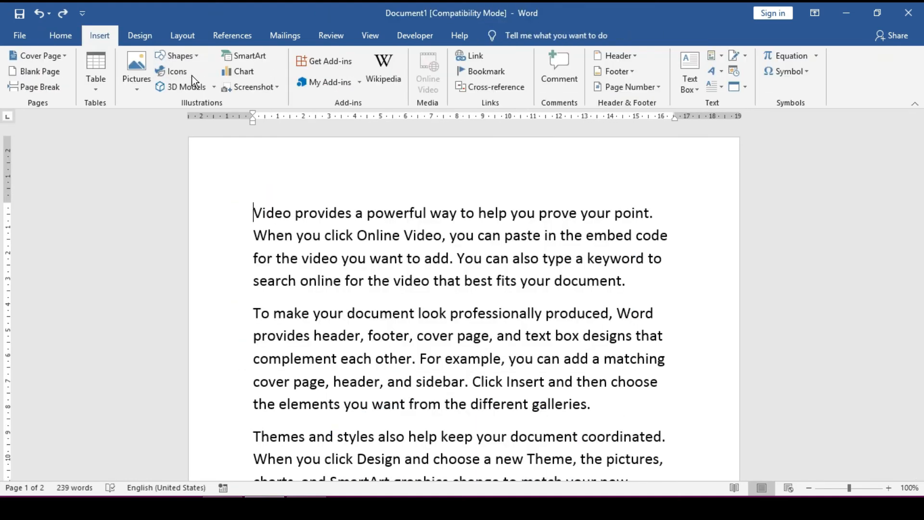
# Browse the icon library's categories and insert the first right-pointing curved arrow from the Arrows category at the document's start
pyautogui.click(178, 72)
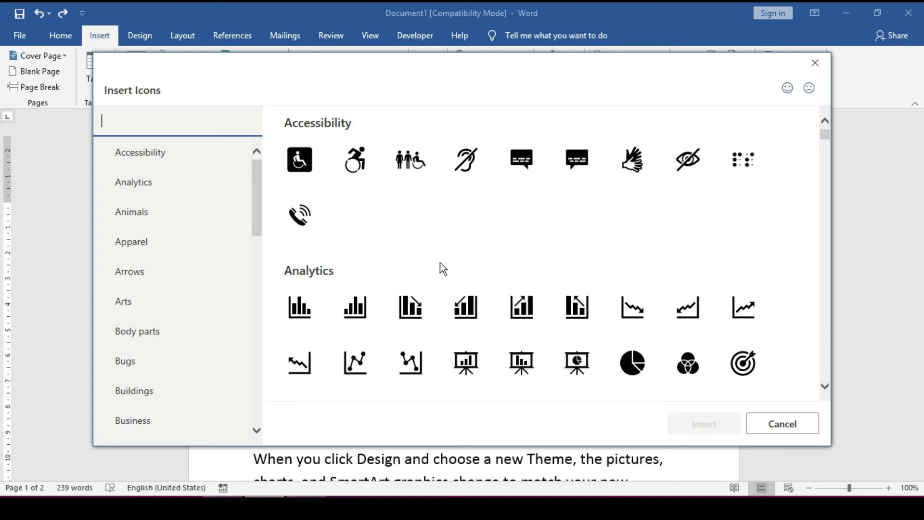
pyautogui.scroll(-2, 502, 336)
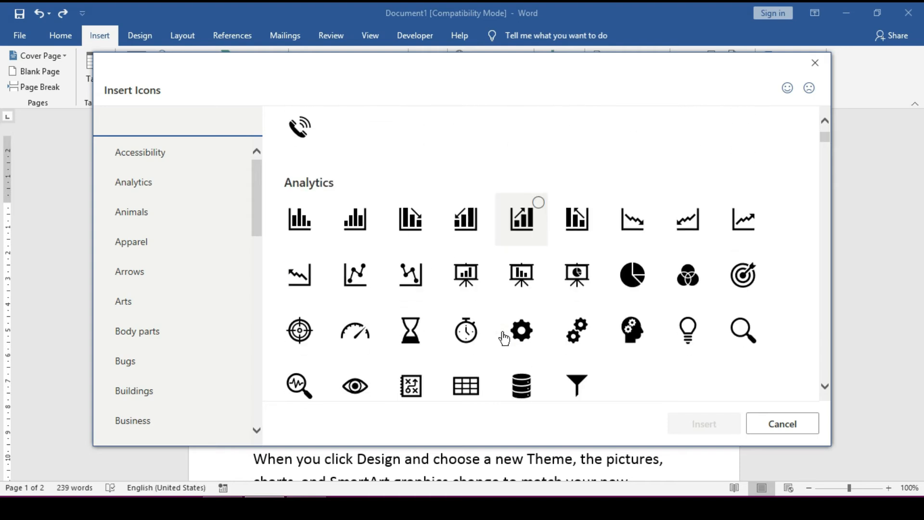
pyautogui.scroll(-1, 504, 338)
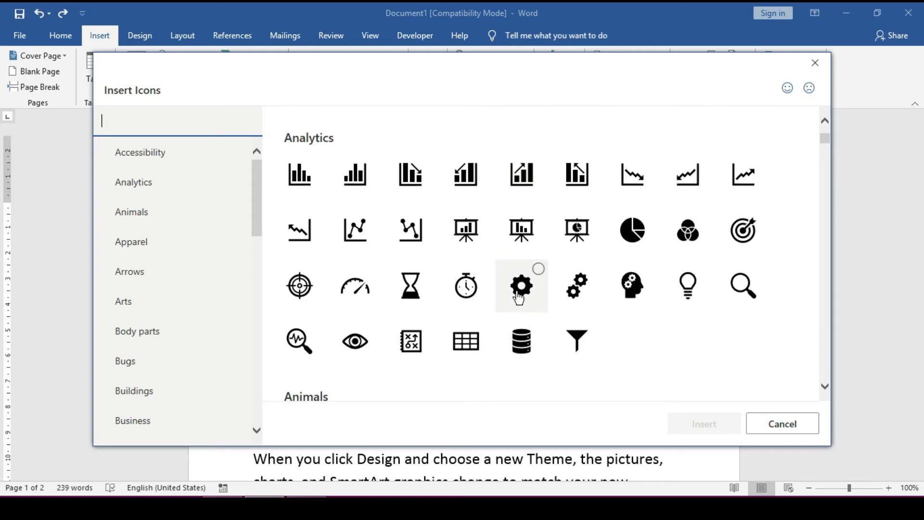
pyautogui.scroll(-6, 519, 299)
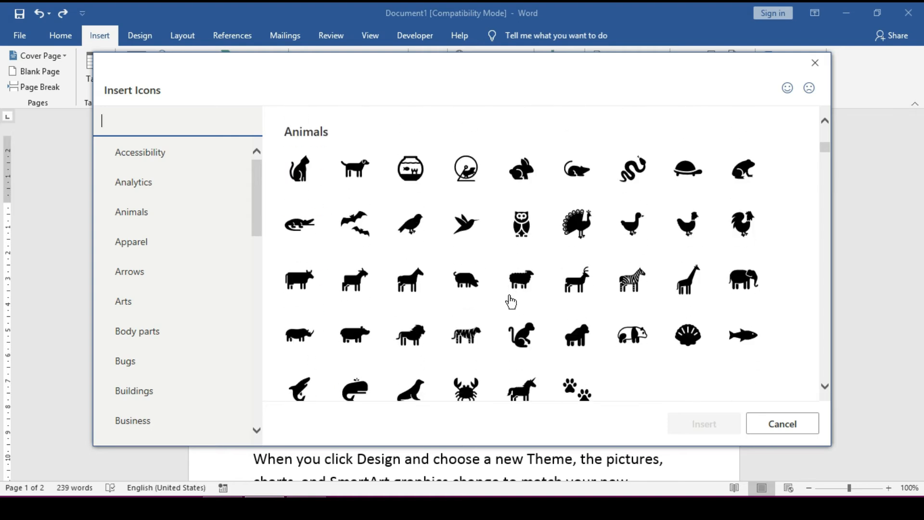
pyautogui.scroll(-5, 509, 299)
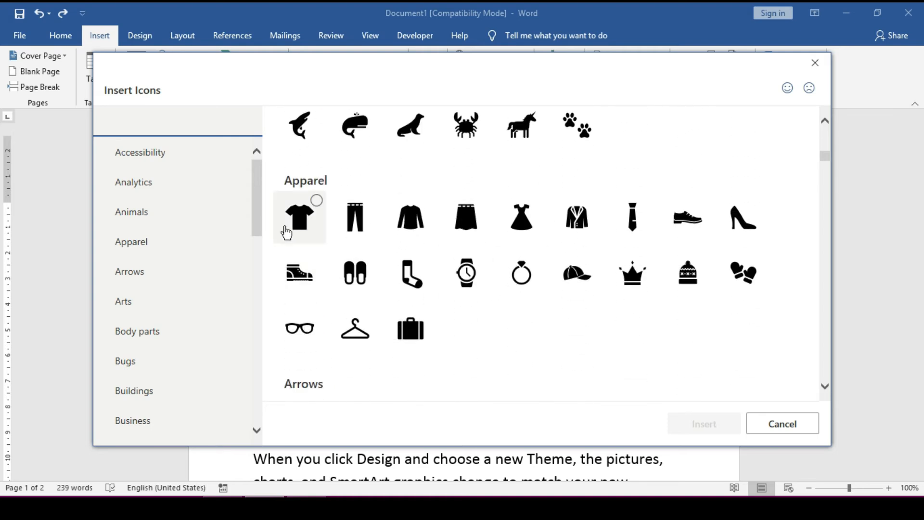
pyautogui.click(143, 241)
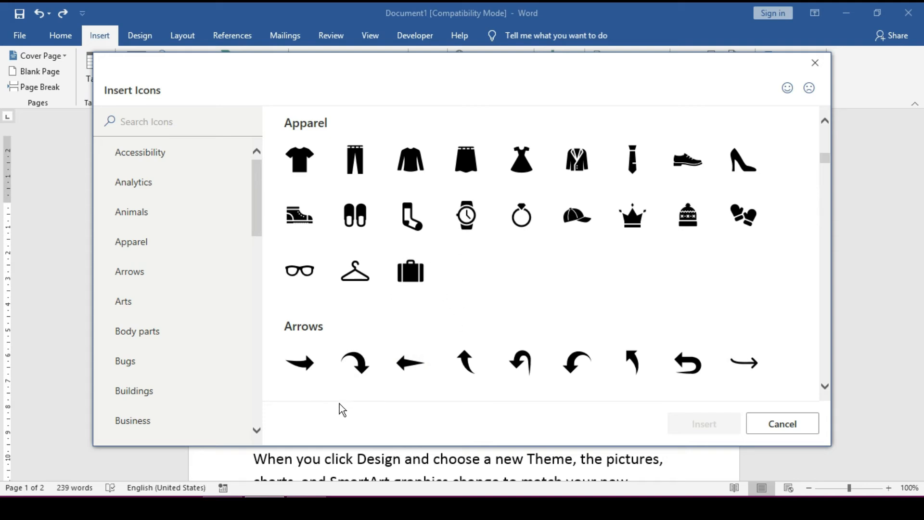
pyautogui.click(296, 367)
pyautogui.click(707, 421)
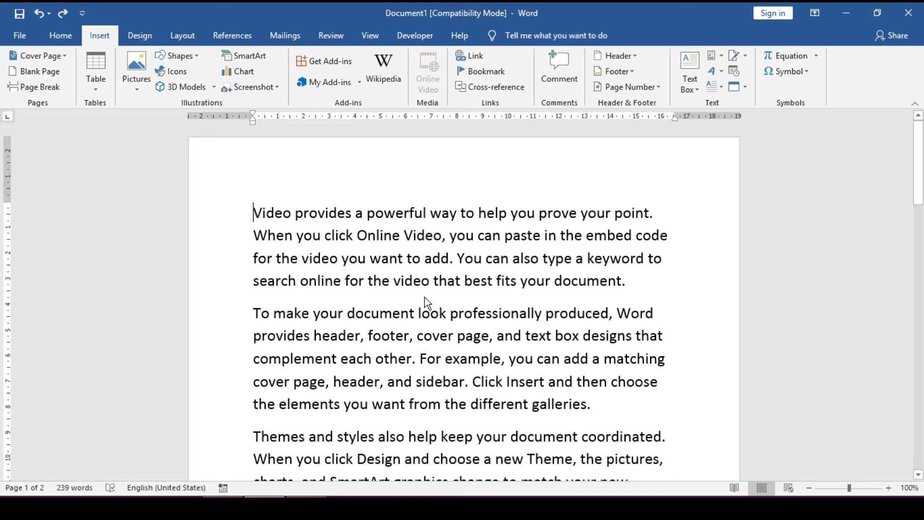
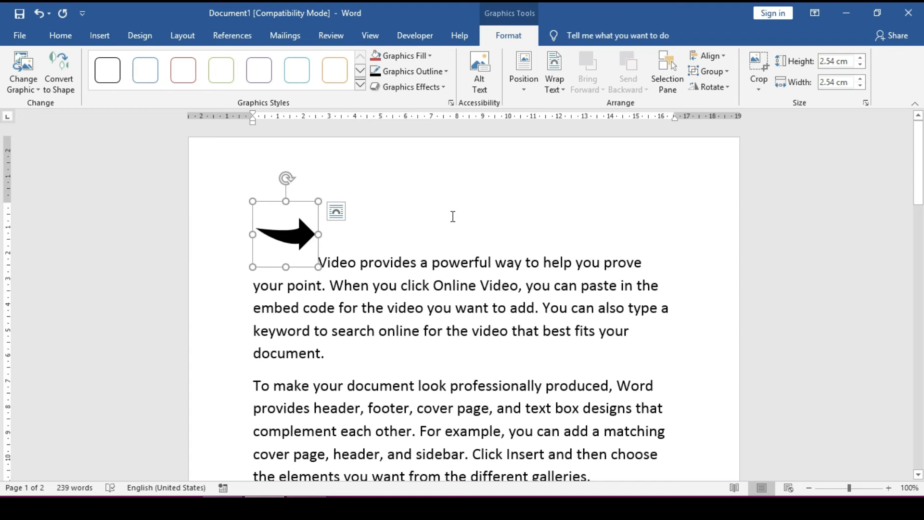
# Undo the arrow icon insertion and the change before it, and delete the Equator Latitude and Longitude picture
pyautogui.hotkey('ctrl', 'z')
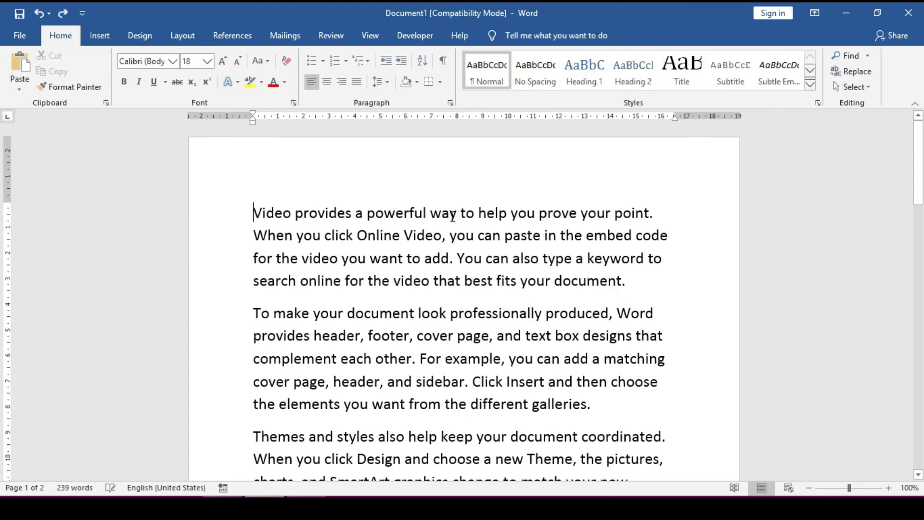
pyautogui.hotkey('ctrl', 'z')
pyautogui.click(100, 35)
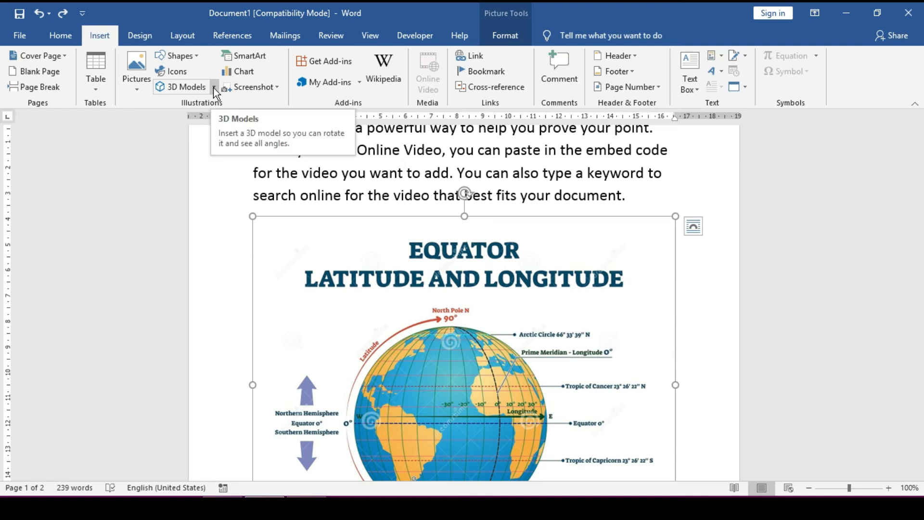
pyautogui.click(421, 285)
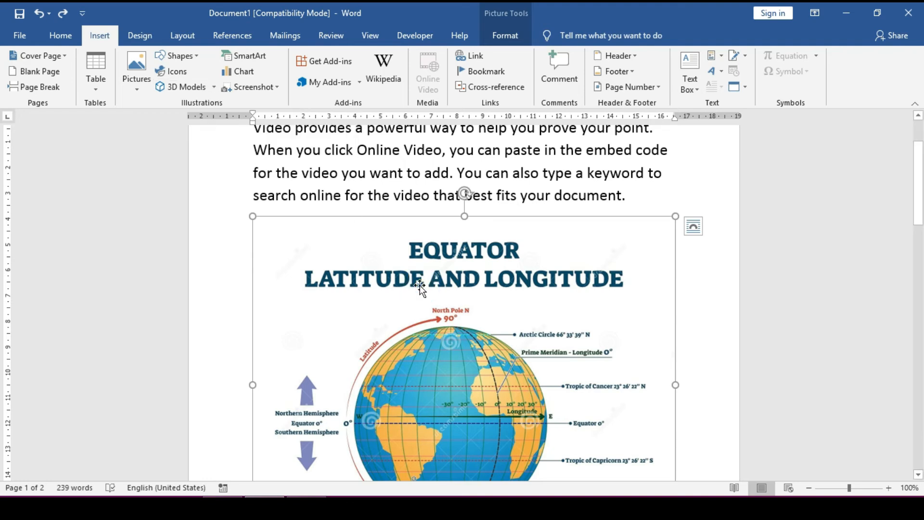
pyautogui.press('Delete')
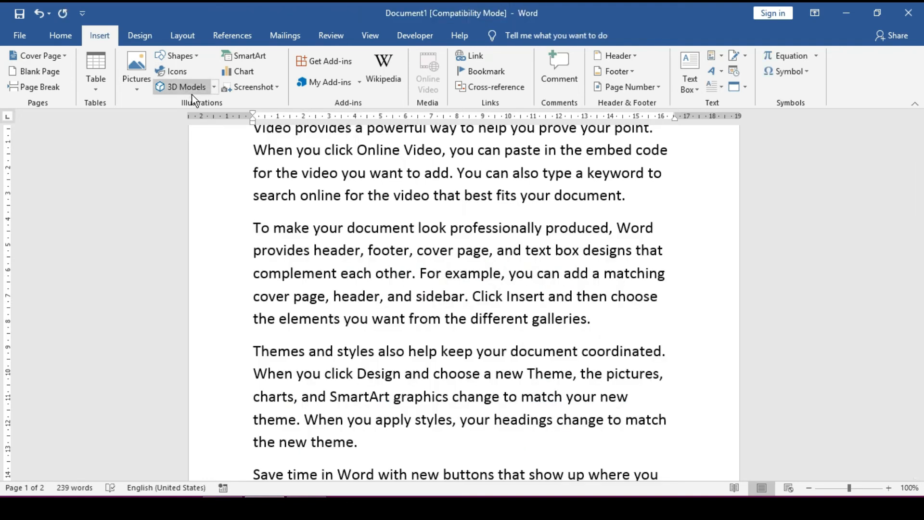
# Insert the black submarine 3D model from the Toys category of the online sources before the second paragraph
pyautogui.click(213, 90)
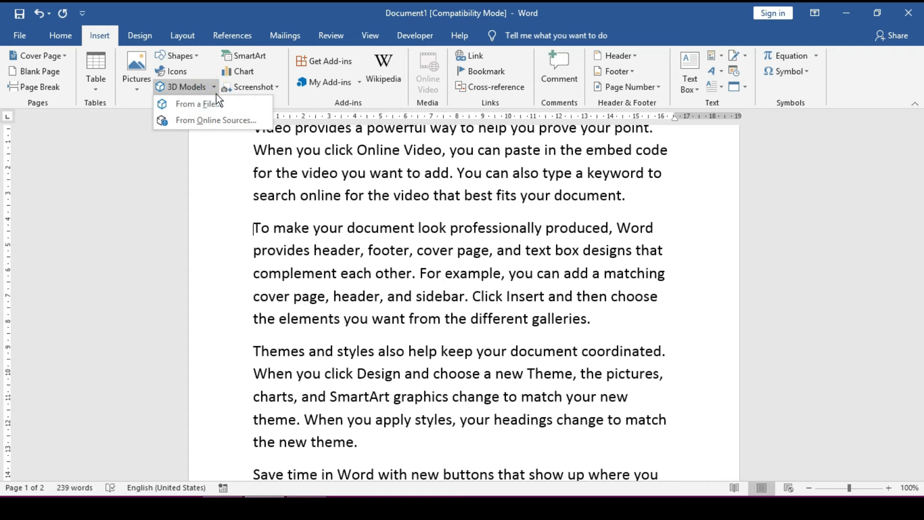
pyautogui.click(229, 119)
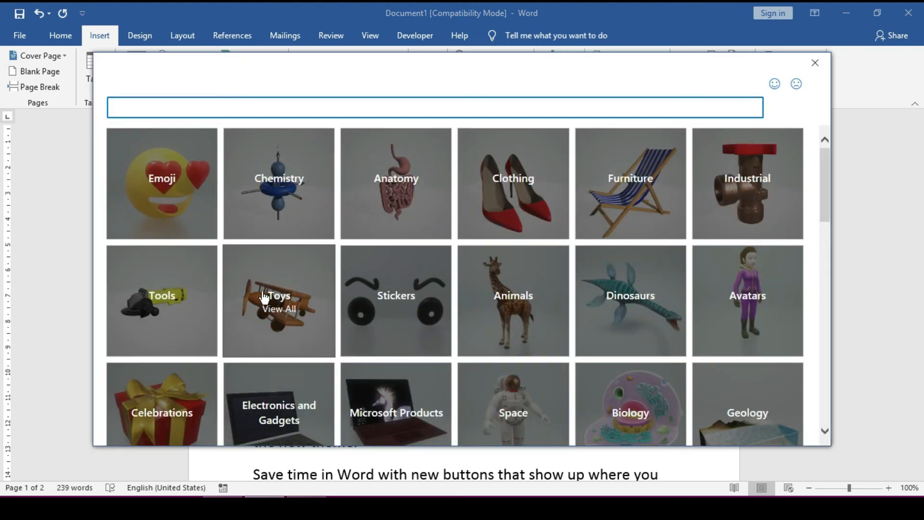
pyautogui.click(266, 288)
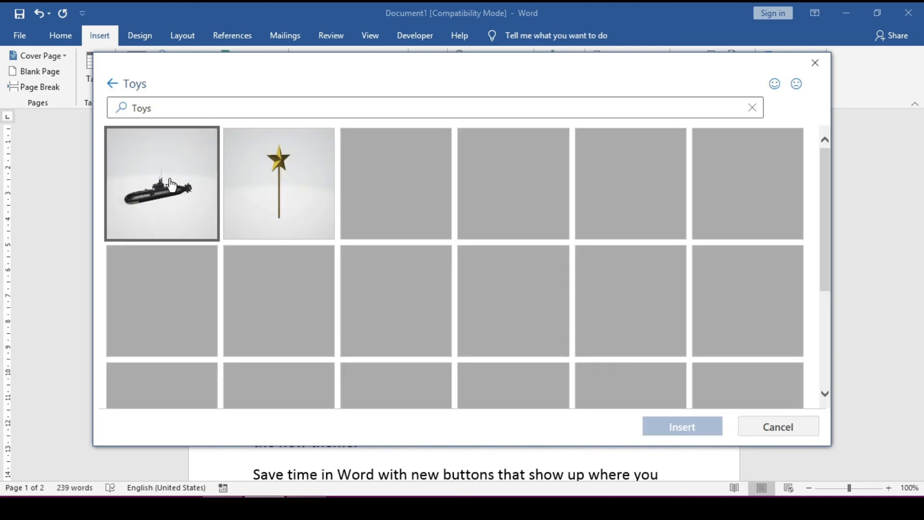
pyautogui.click(179, 193)
pyautogui.click(690, 427)
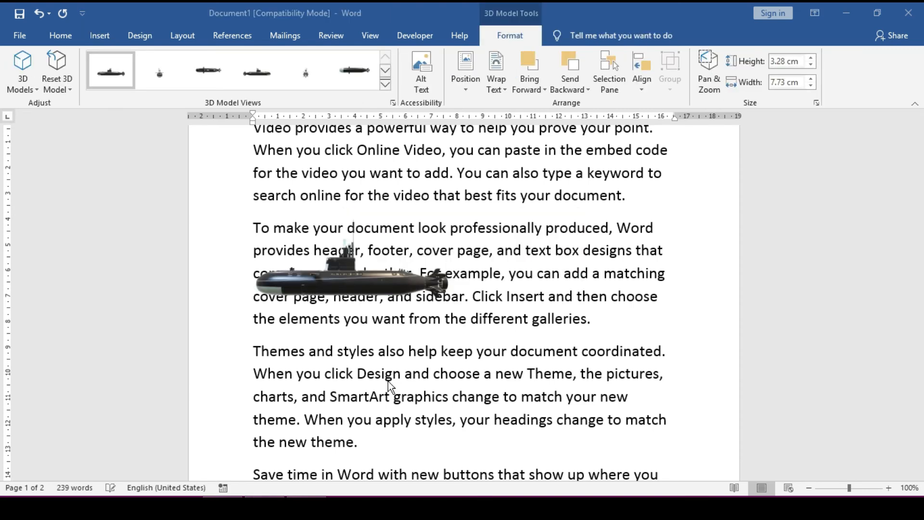
# Rotate the submarine 3D model and enlarge it from its lower-right corner
pyautogui.click(330, 279)
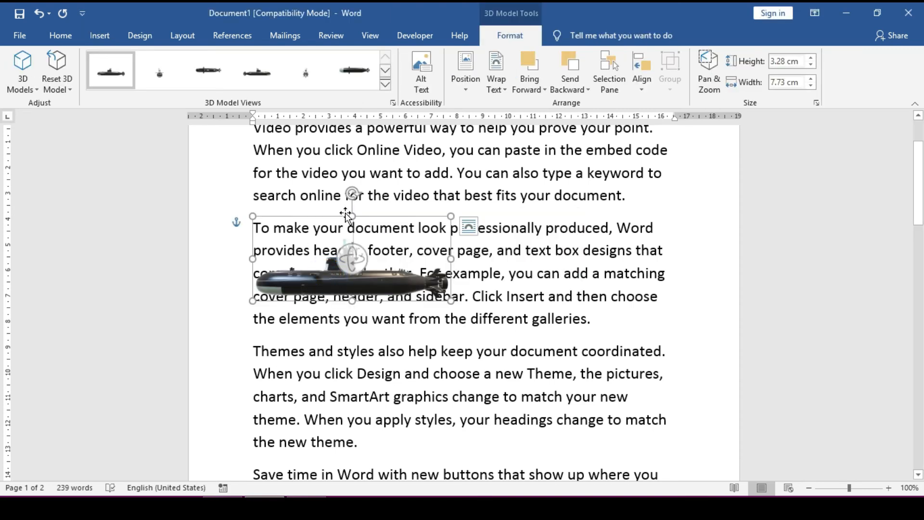
pyautogui.moveTo(352, 193); pyautogui.dragTo(354, 230)
pyautogui.moveTo(451, 303); pyautogui.dragTo(492, 368)
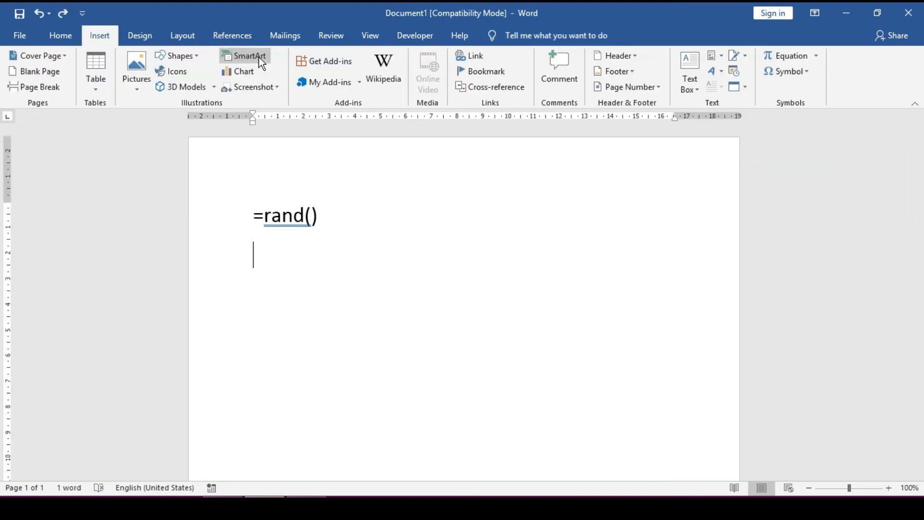
# Insert a Text Cycle SmartArt graphic from the Cycle category below the =rand() line
pyautogui.click(259, 57)
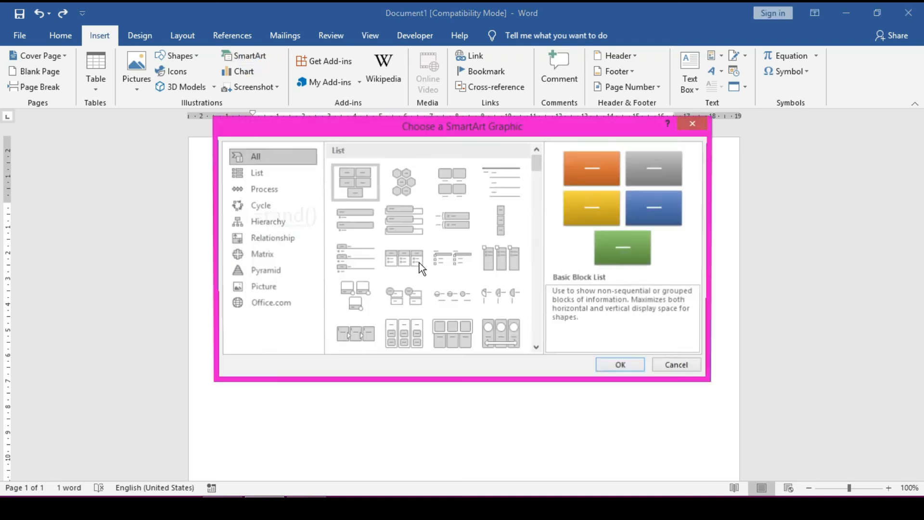
pyautogui.moveTo(343, 128); pyautogui.dragTo(364, 115)
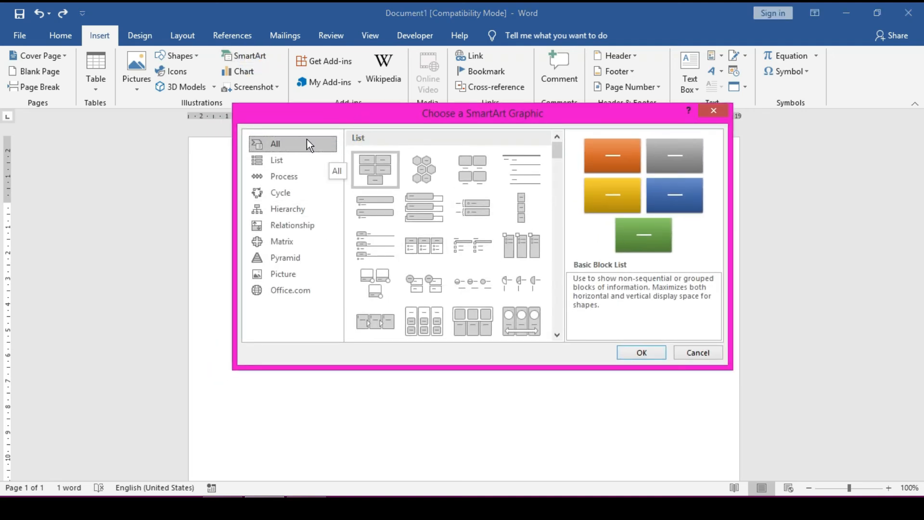
pyautogui.click(282, 162)
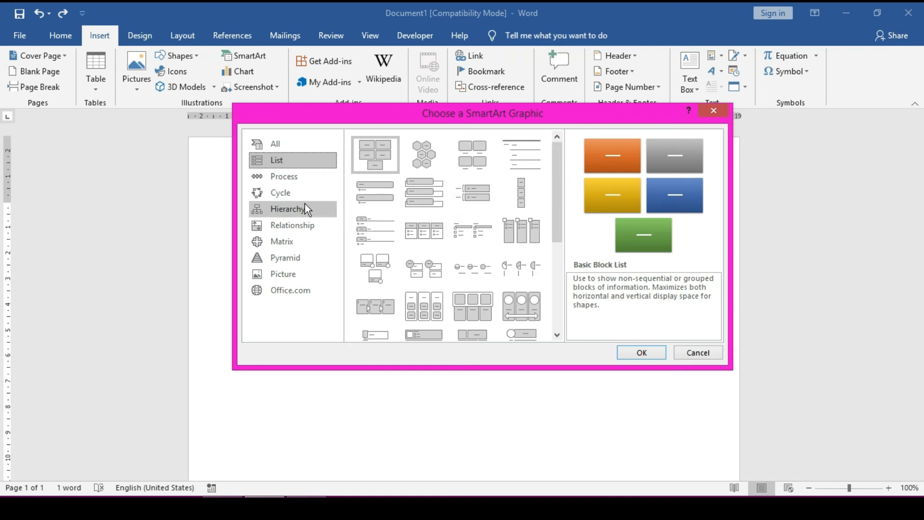
pyautogui.click(291, 193)
pyautogui.moveTo(458, 115); pyautogui.dragTo(402, 137)
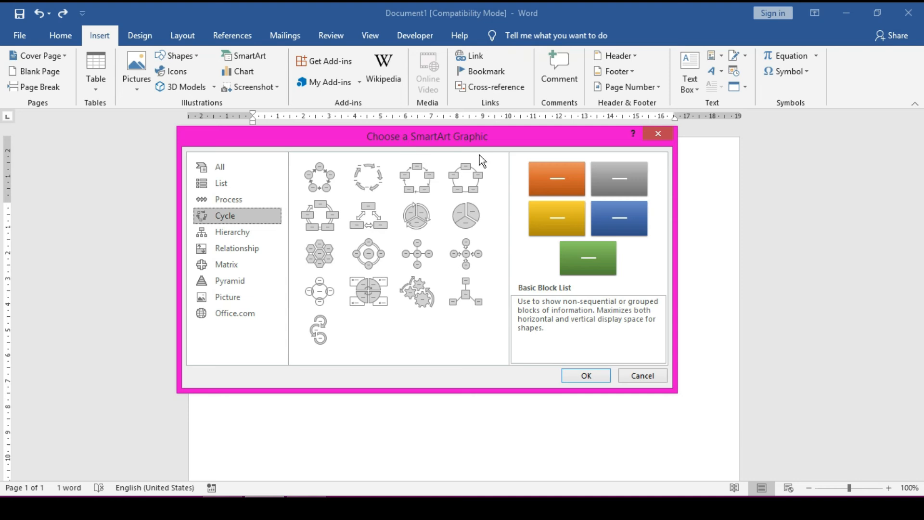
pyautogui.click(368, 181)
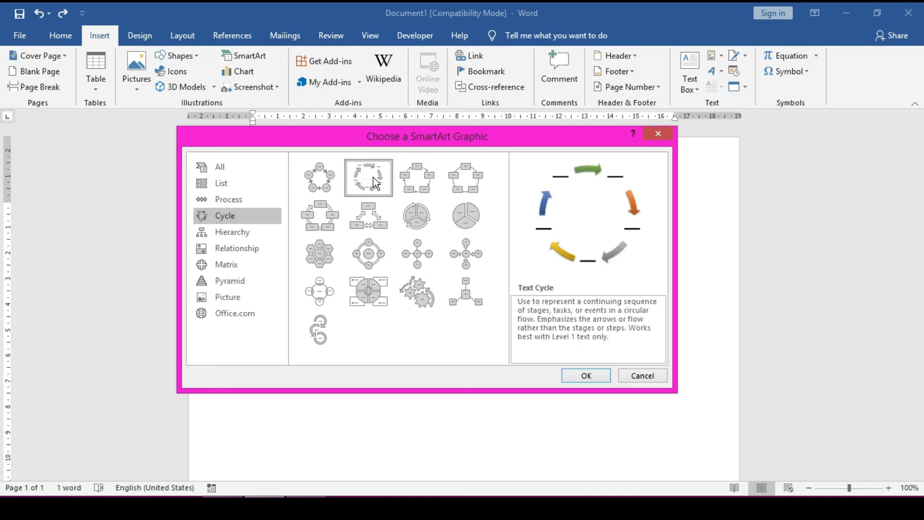
pyautogui.click(599, 380)
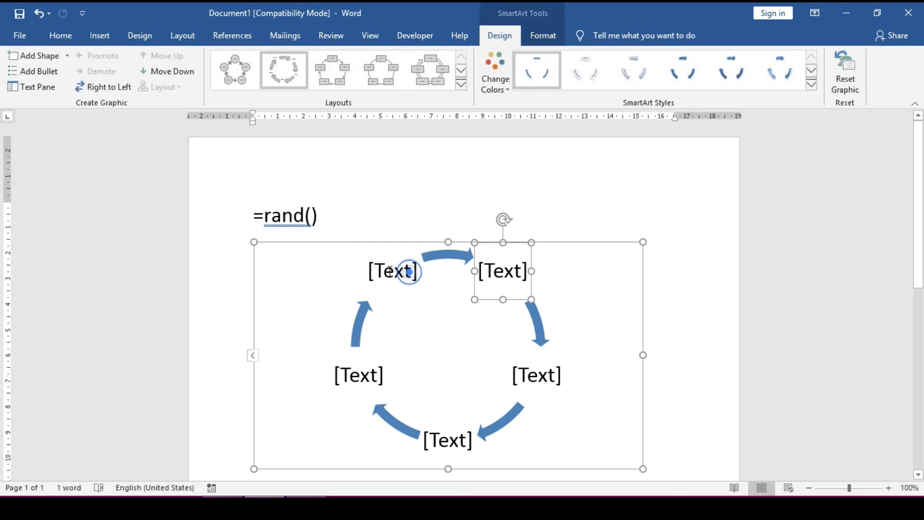
# Apply the last 3-D SmartArt style to the Text Cycle graphic and show its formatting options
pyautogui.click(411, 272)
pyautogui.click(482, 275)
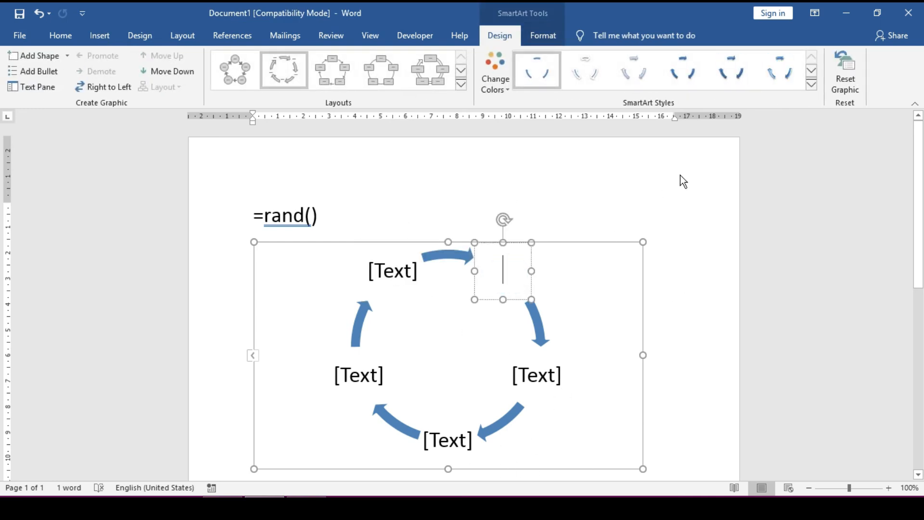
pyautogui.click(810, 95)
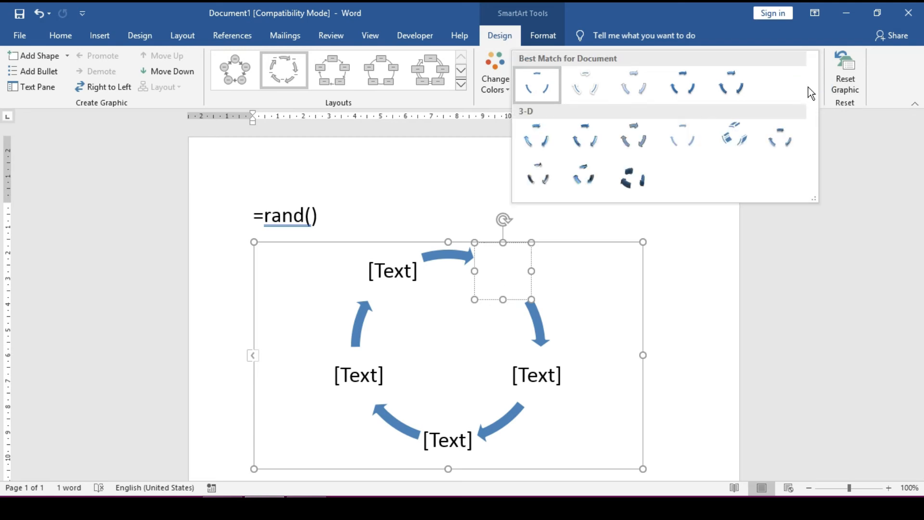
pyautogui.click(626, 179)
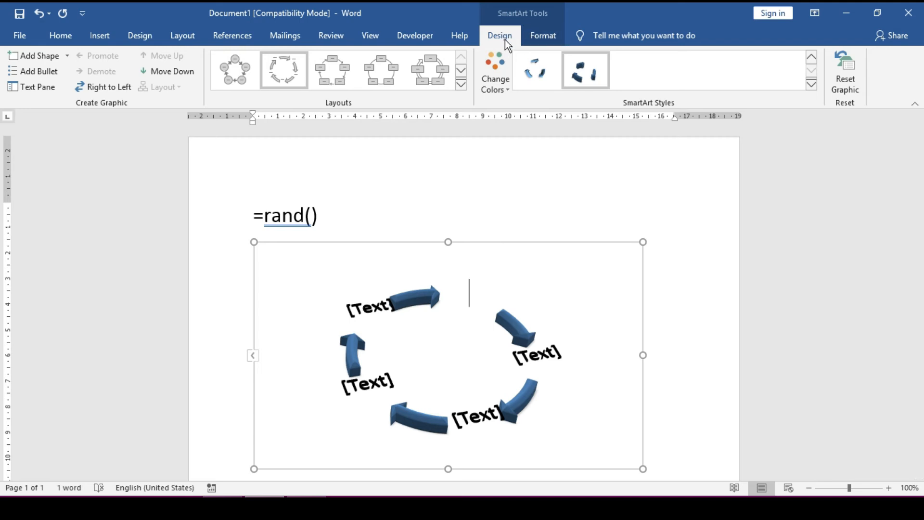
pyautogui.click(544, 37)
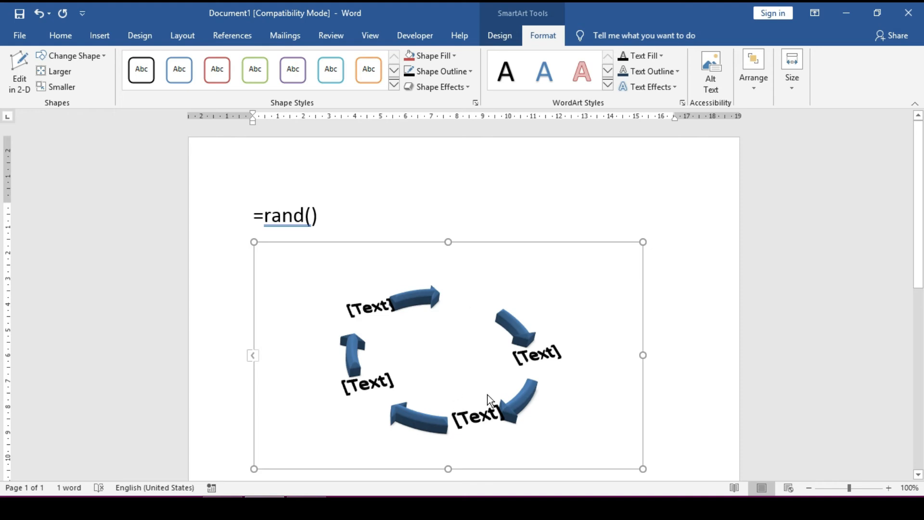
# Undo the Text Cycle graphic and insert an Organization Chart SmartArt from the Hierarchy category instead
pyautogui.hotkey('ctrl', 'z')
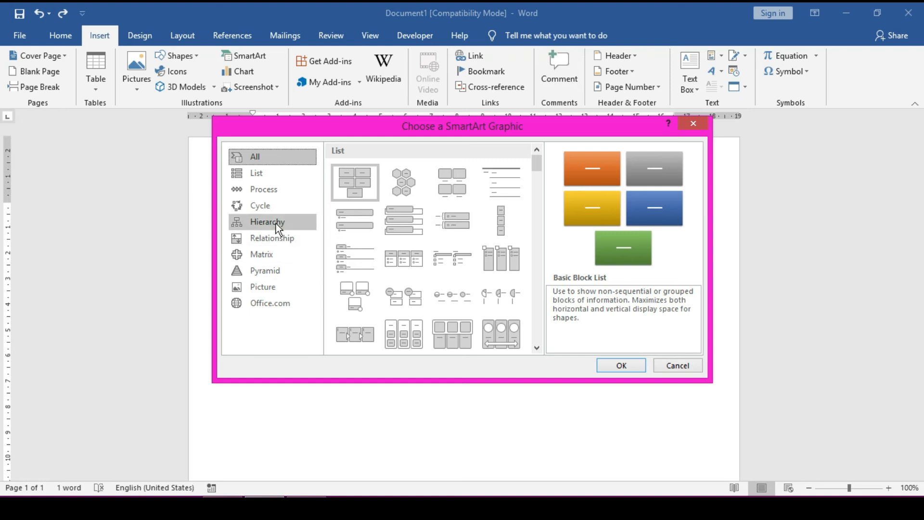
pyautogui.click(275, 222)
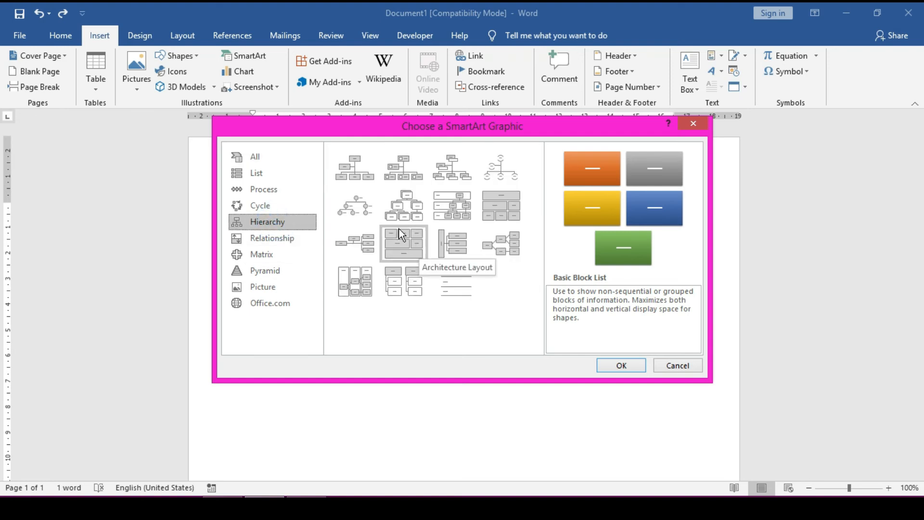
pyautogui.click(361, 167)
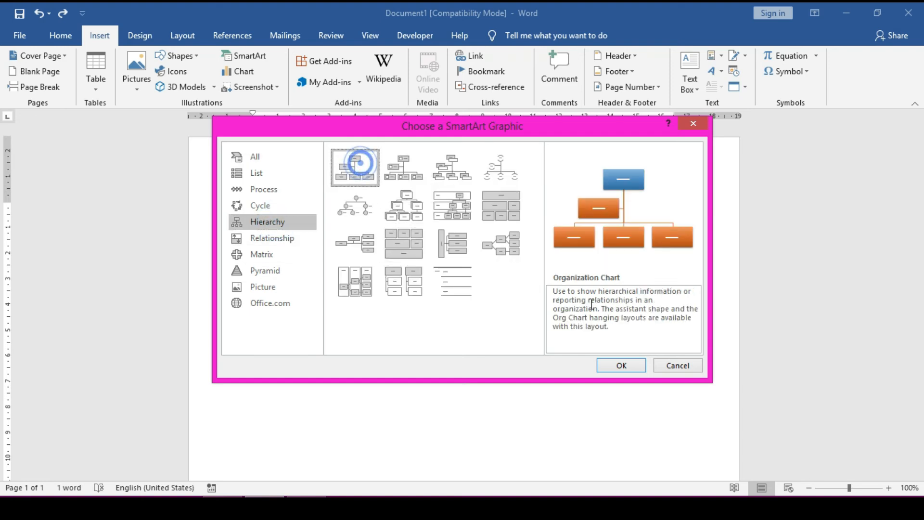
pyautogui.click(622, 364)
pyautogui.click(440, 240)
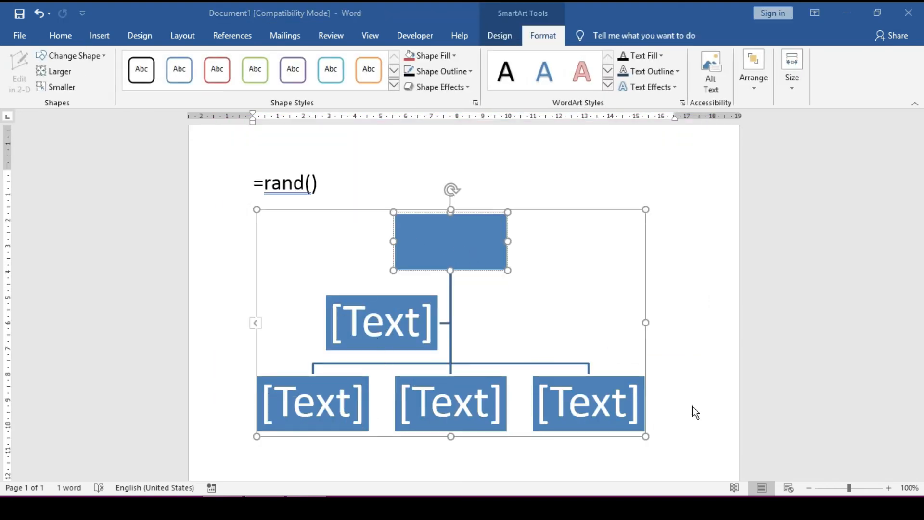
# Add two shapes after the rightmost box in the organization chart's lowest row
pyautogui.scroll(-3, 693, 406)
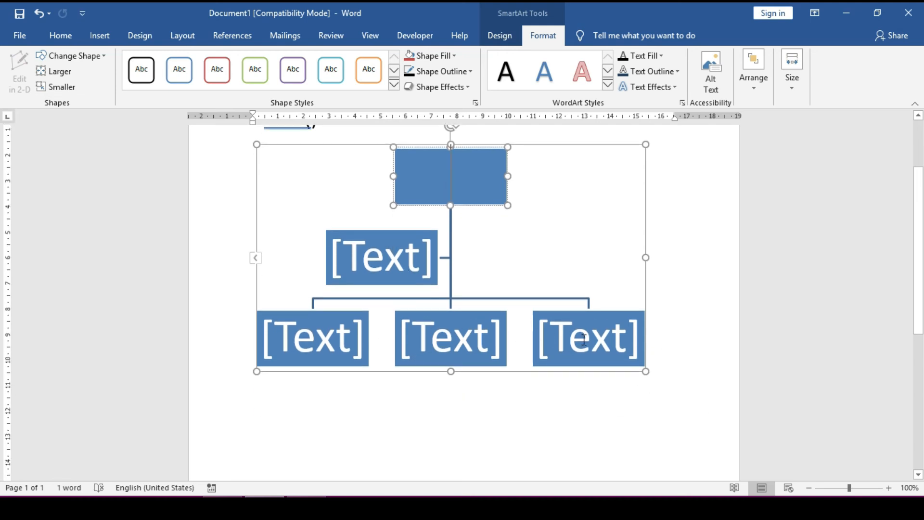
pyautogui.click(621, 335)
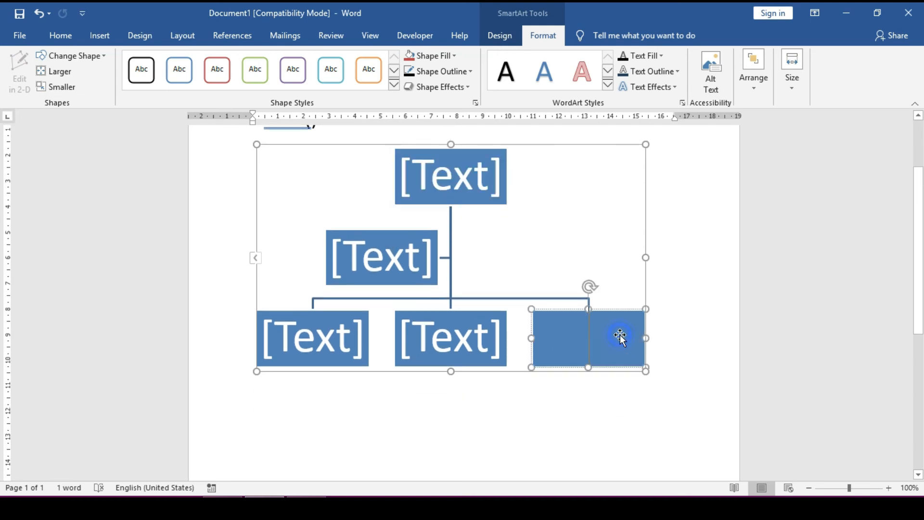
pyautogui.click(661, 415)
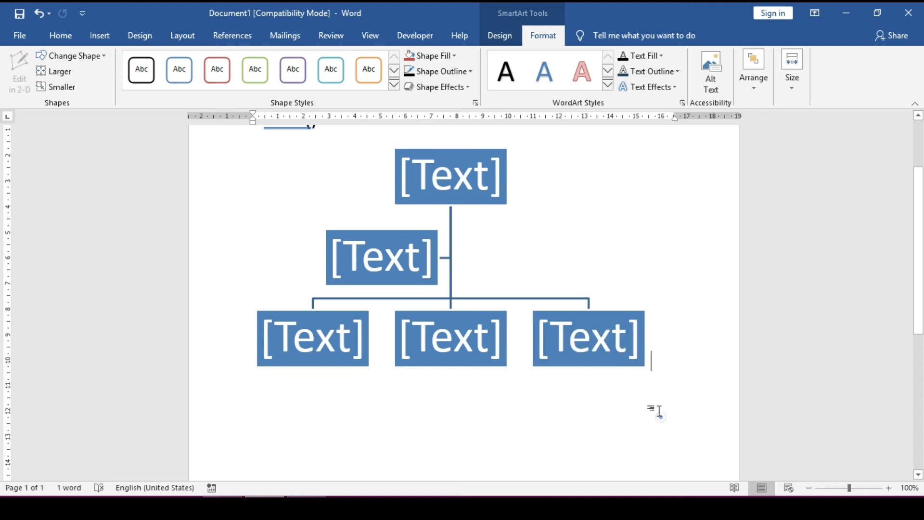
pyautogui.click(620, 336)
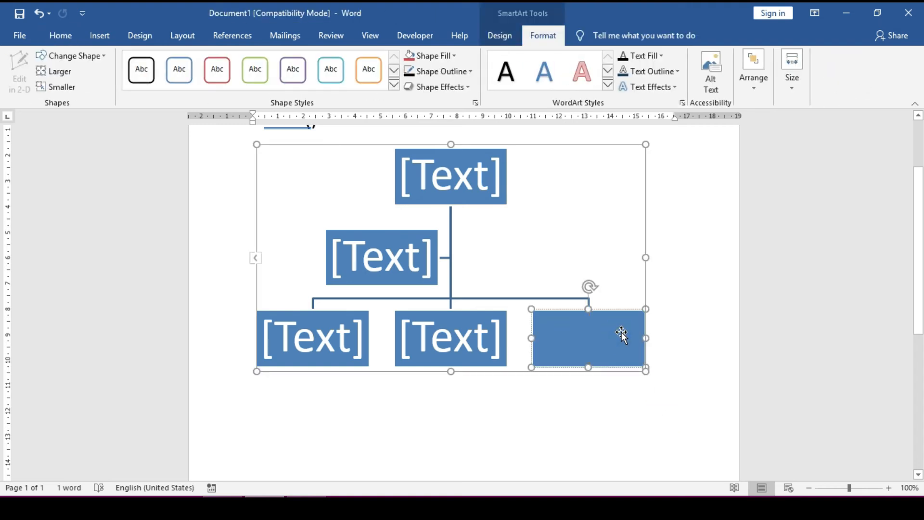
pyautogui.rightClick(609, 334)
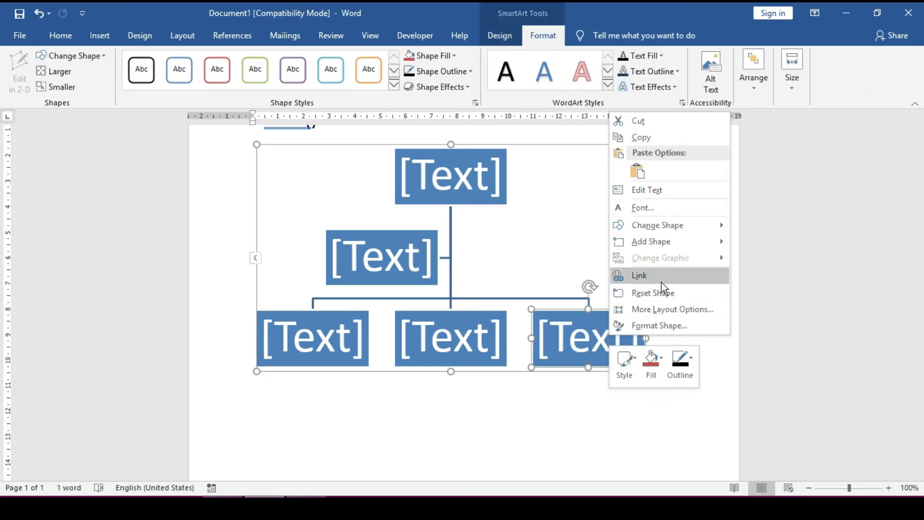
pyautogui.moveTo(715, 240)
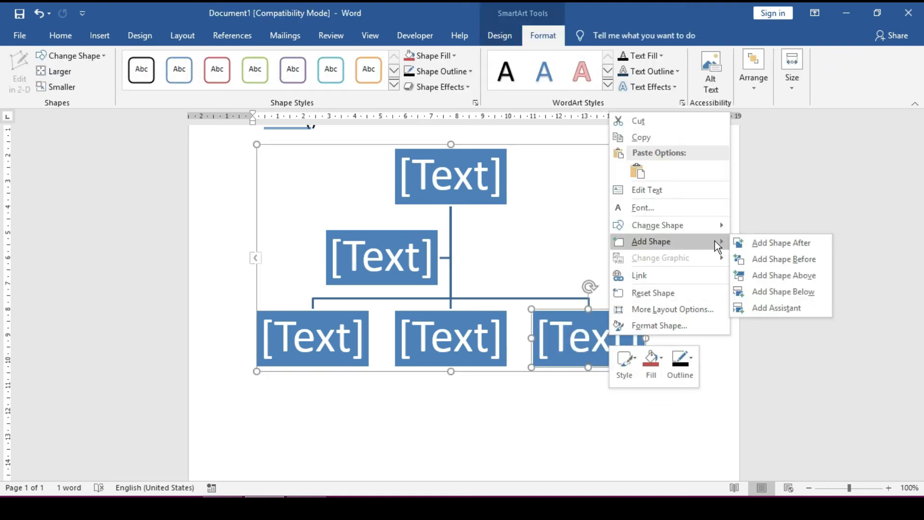
pyautogui.click(808, 243)
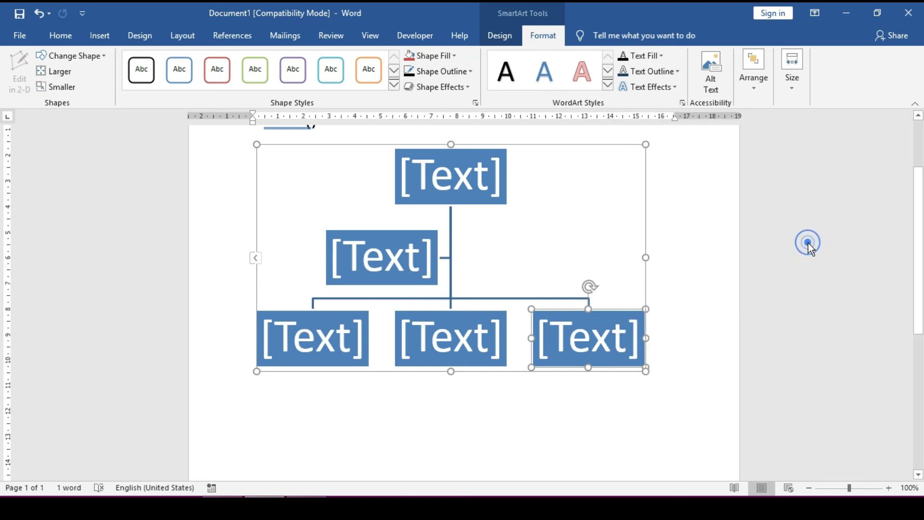
pyautogui.rightClick(617, 319)
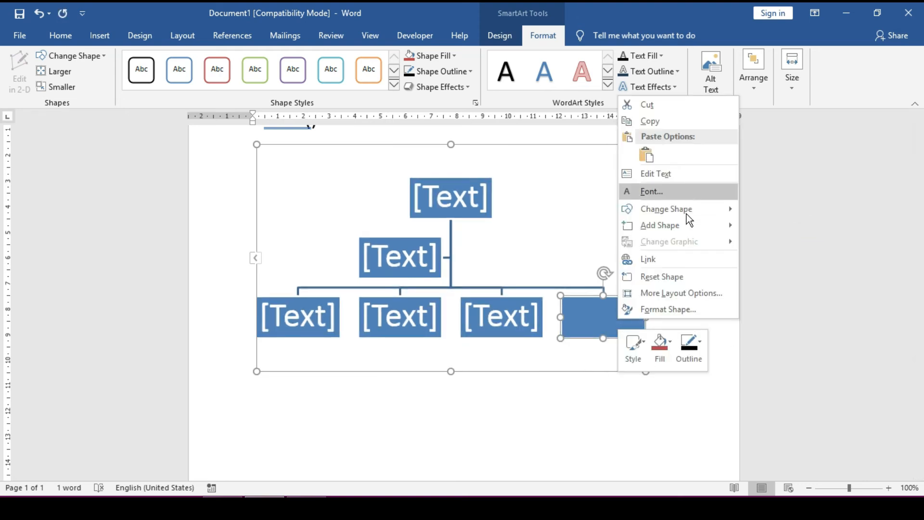
pyautogui.moveTo(689, 223)
pyautogui.click(796, 225)
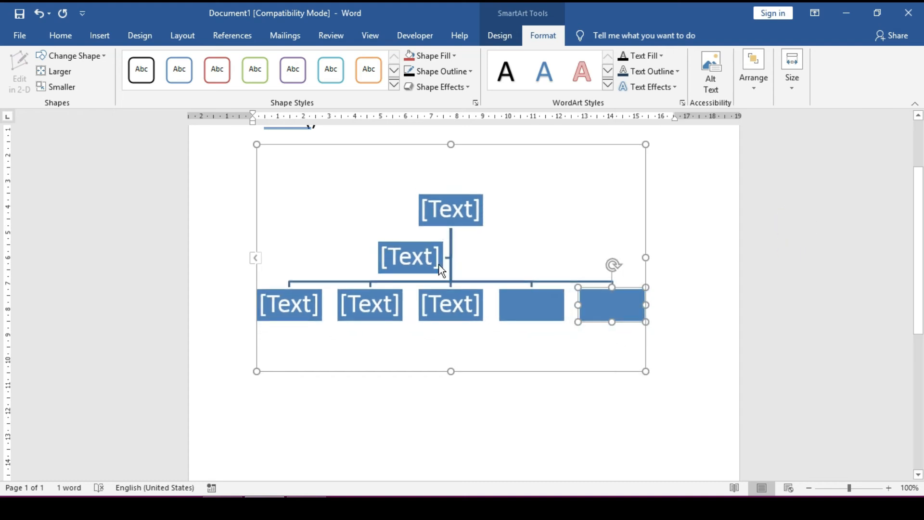
# Add a shape before the fourth box in the organization chart's lowest row
pyautogui.click(535, 304)
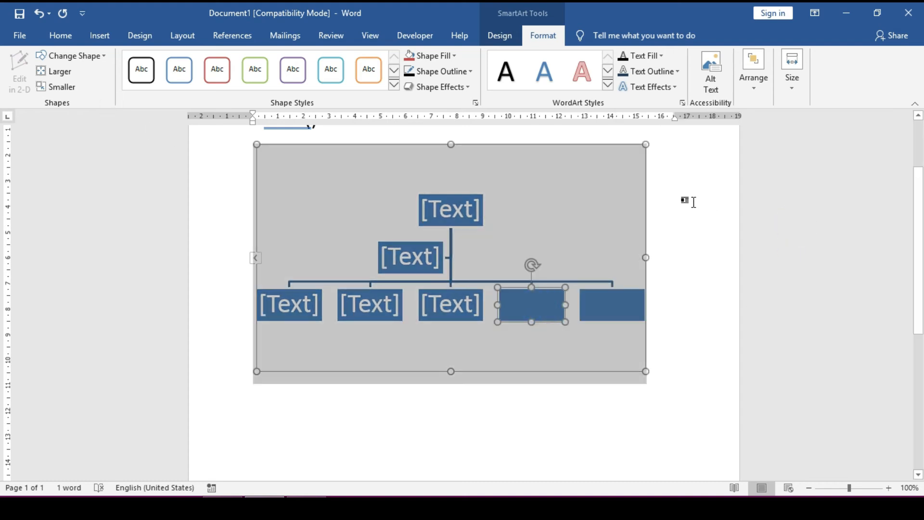
pyautogui.click(584, 249)
pyautogui.click(532, 309)
pyautogui.rightClick(534, 309)
pyautogui.moveTo(599, 216)
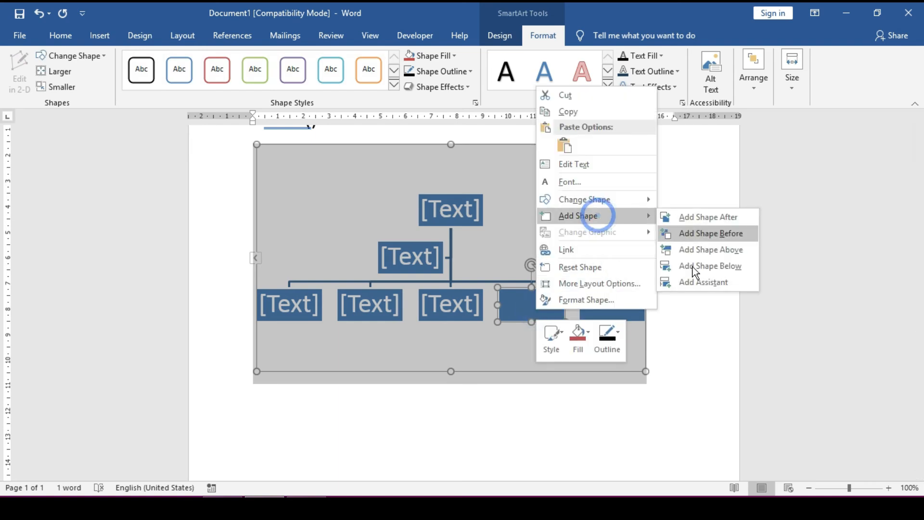
pyautogui.click(711, 233)
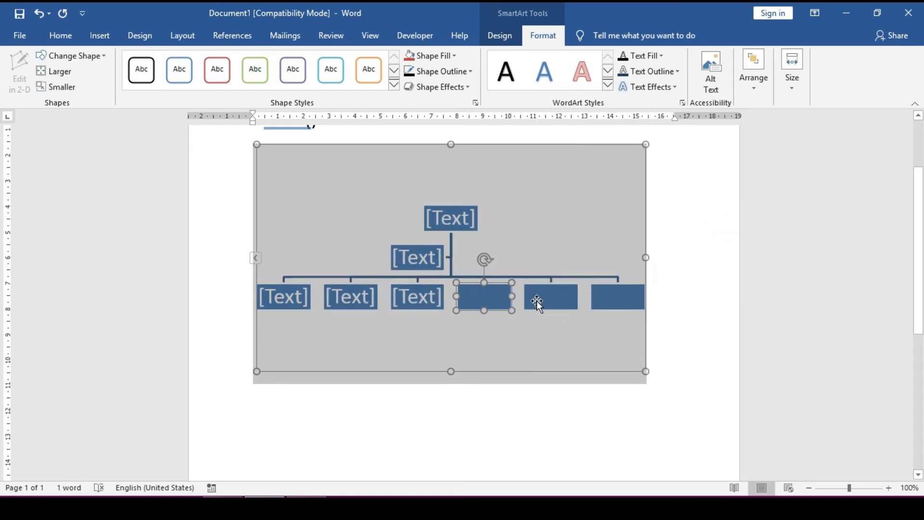
# Add a shape below the fourth box of the six-box row and an assistant under that new shape
pyautogui.rightClick(484, 302)
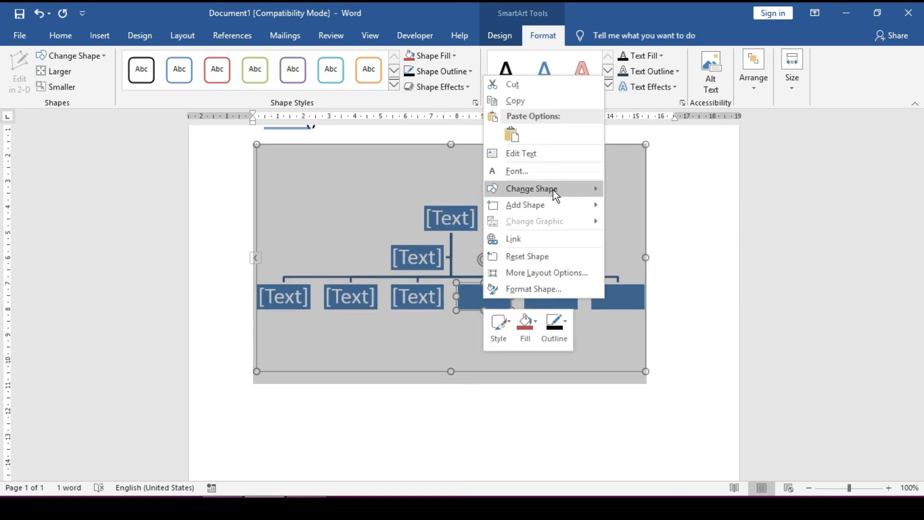
pyautogui.click(557, 204)
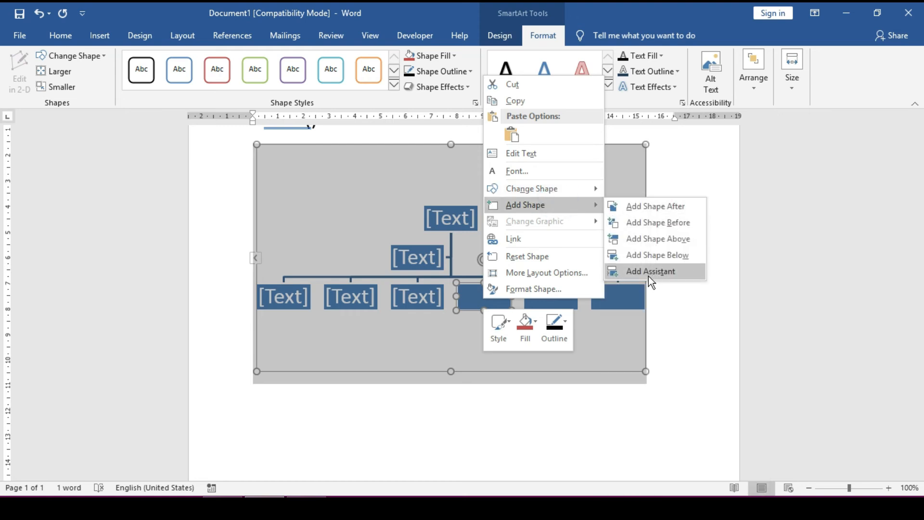
pyautogui.click(658, 258)
pyautogui.rightClick(497, 319)
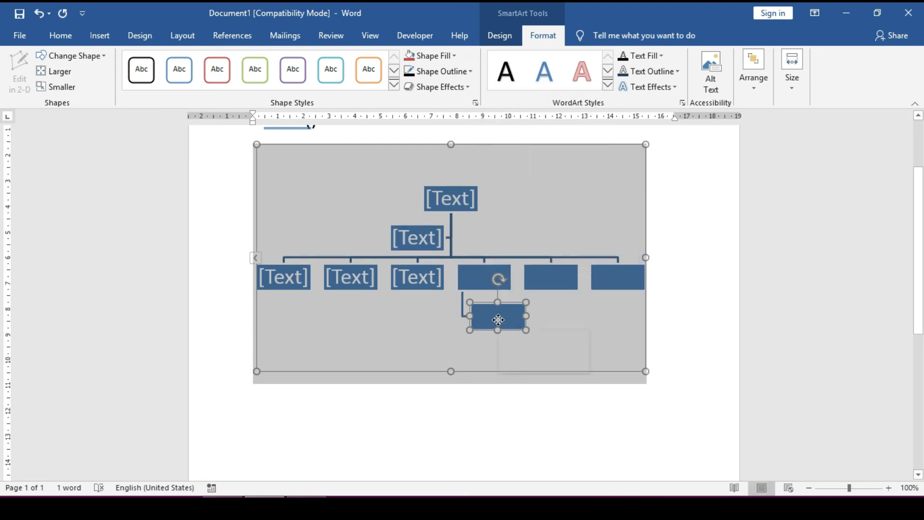
pyautogui.click(572, 229)
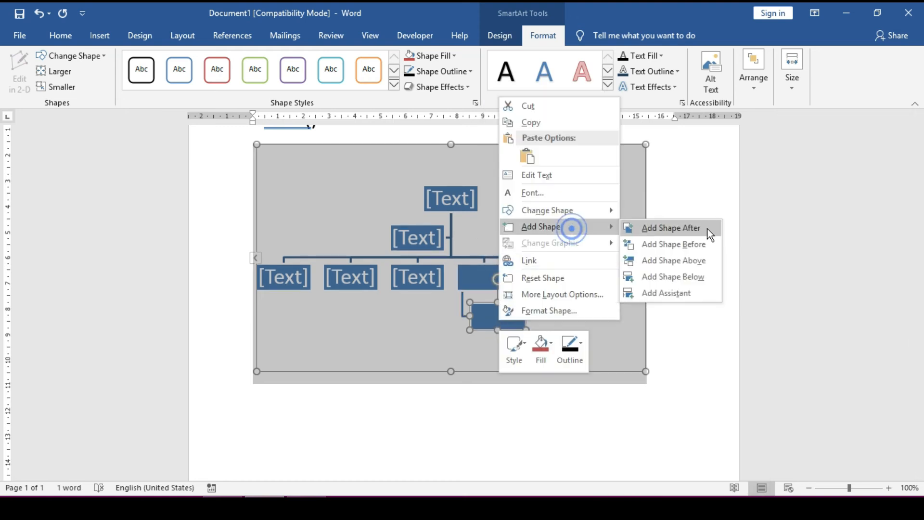
pyautogui.click(679, 296)
pyautogui.click(566, 342)
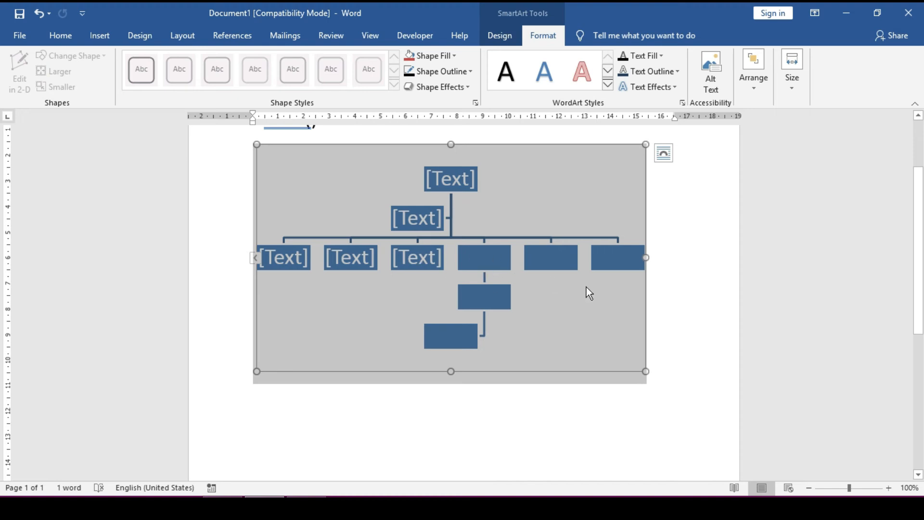
# Try changing the rightmost box of the six-box row to a rounded rectangle
pyautogui.click(599, 264)
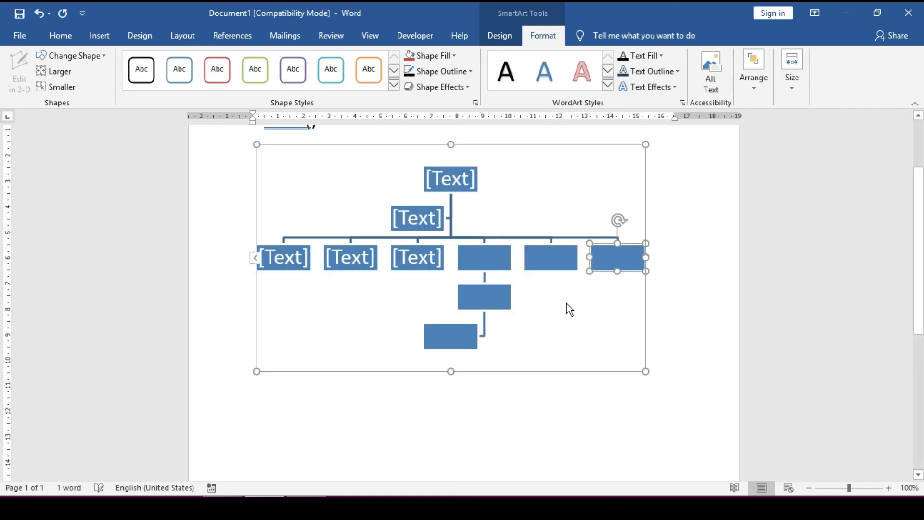
pyautogui.rightClick(613, 258)
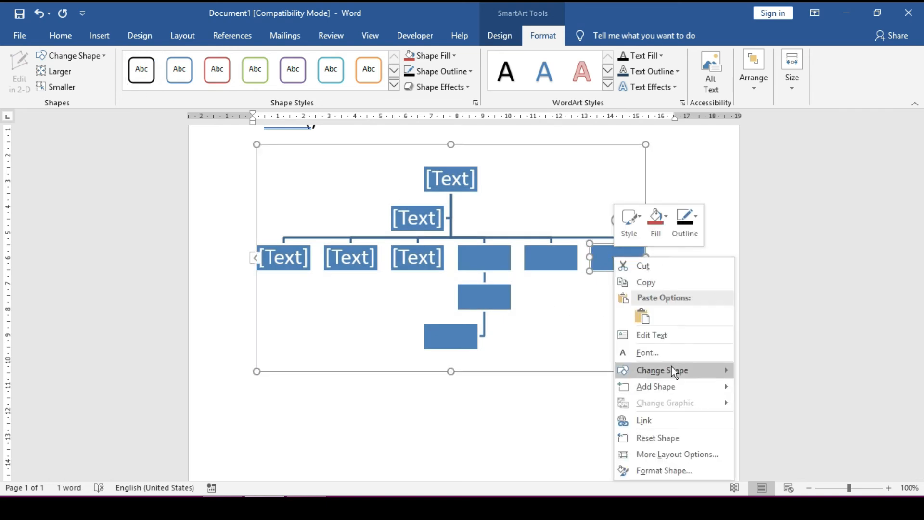
pyautogui.moveTo(675, 371)
pyautogui.click(756, 373)
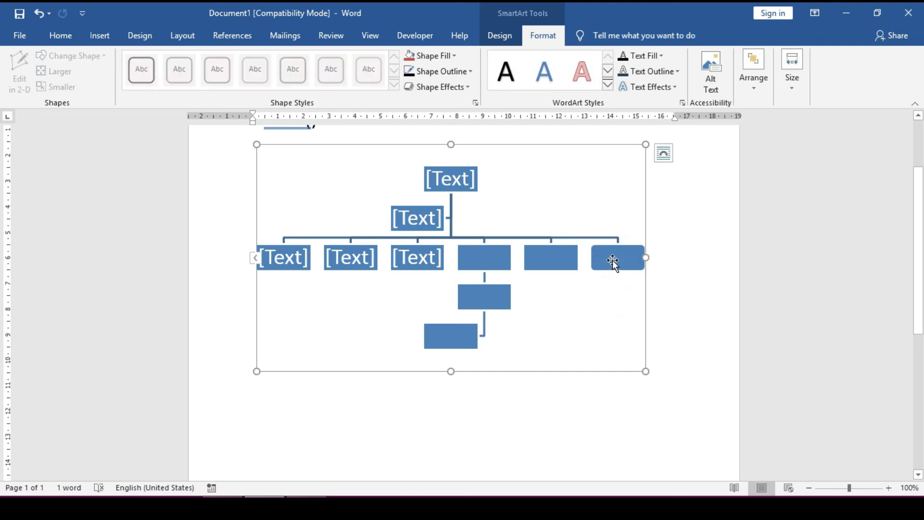
pyautogui.click(612, 260)
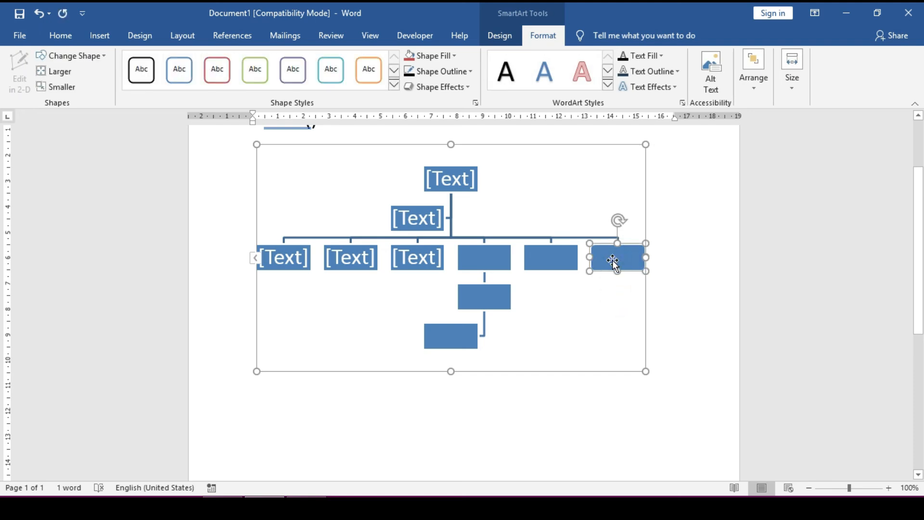
# Change the organization chart's layout to the hierarchy layout with circular picture placeholders and text beside them
pyautogui.click(500, 37)
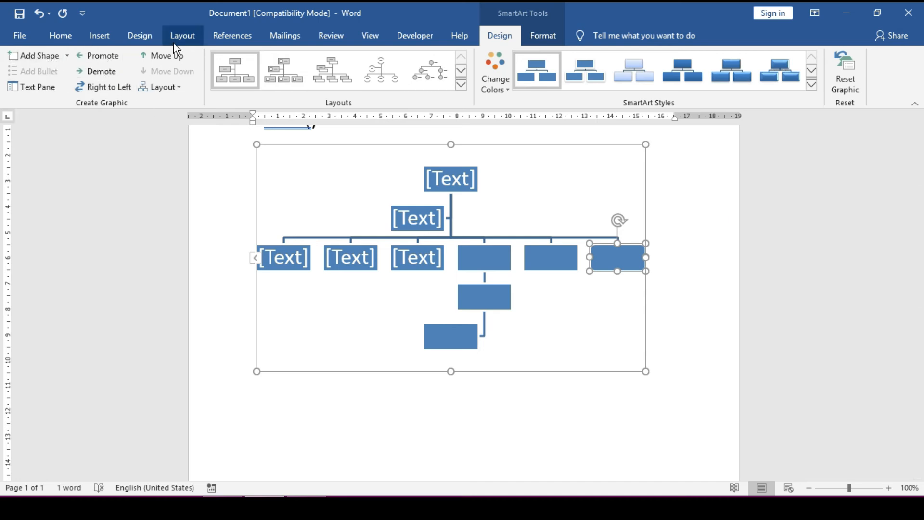
pyautogui.click(461, 85)
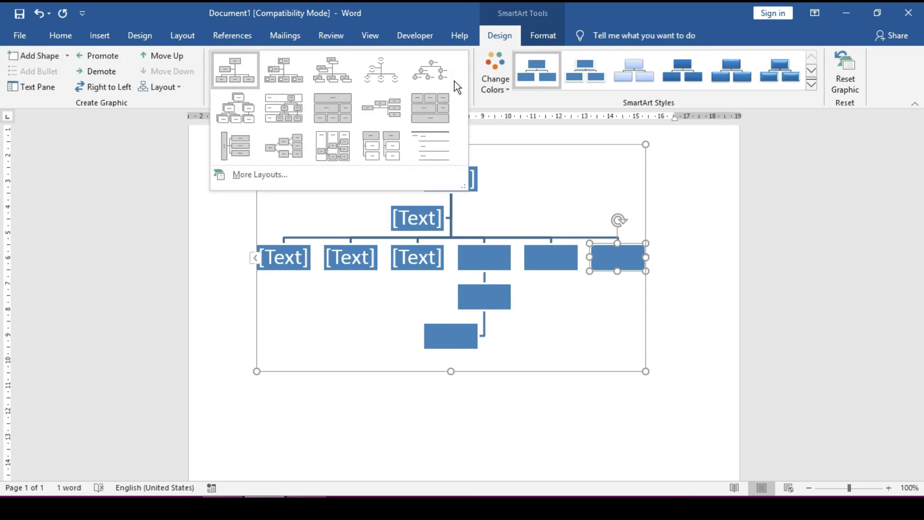
pyautogui.click(433, 70)
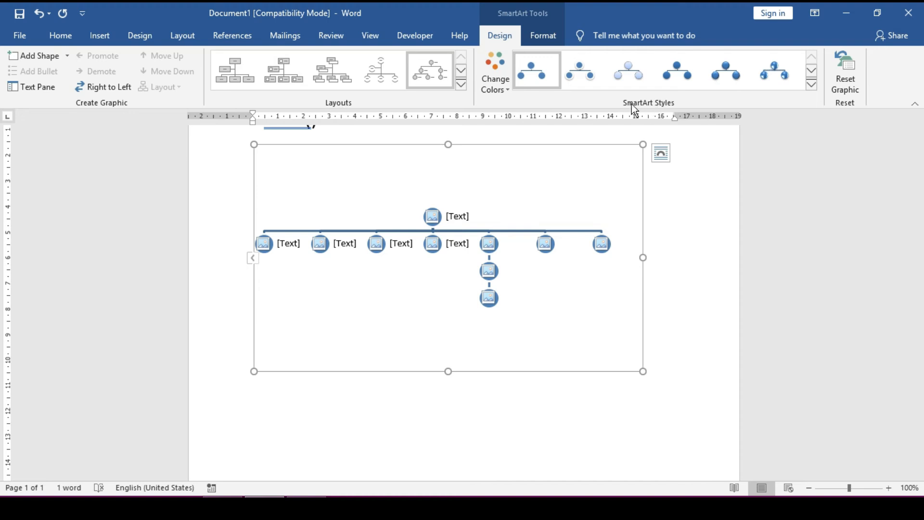
# Apply the last 3-D SmartArt style to the organization chart and recolor it with the third Accent 2 variant
pyautogui.click(811, 84)
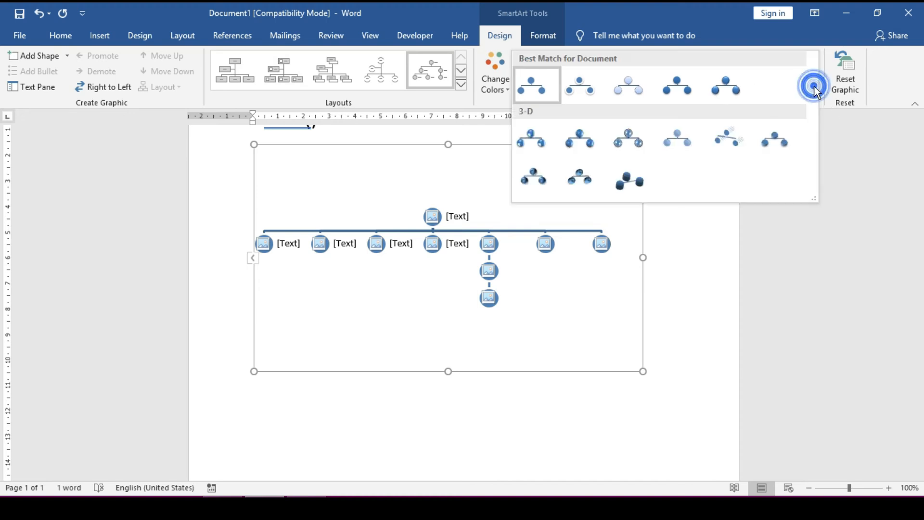
pyautogui.click(636, 183)
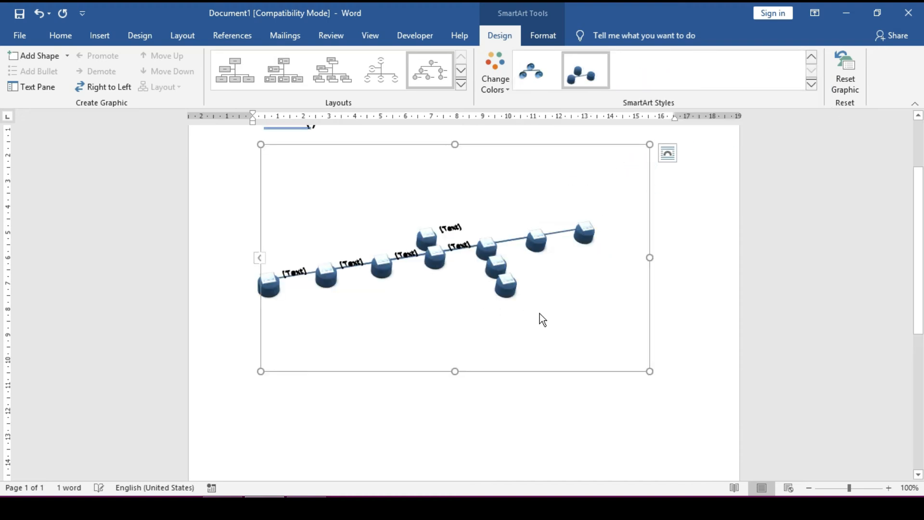
pyautogui.click(507, 88)
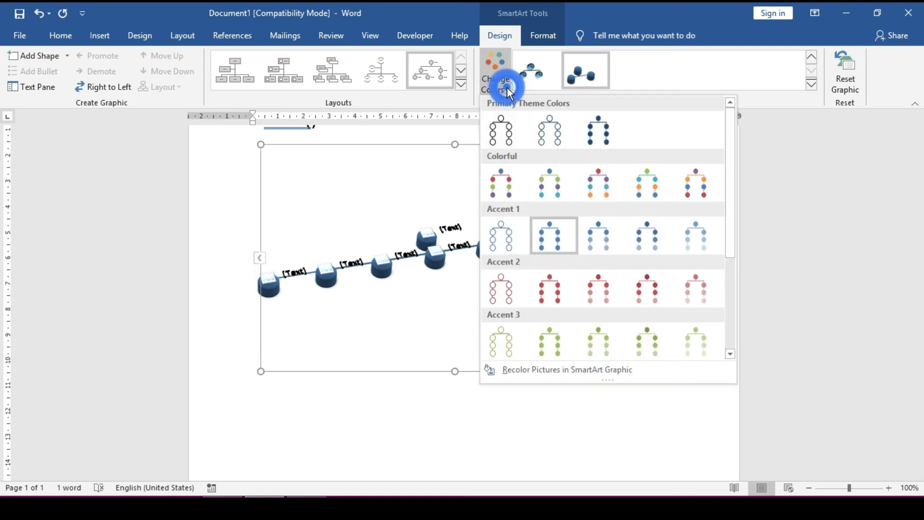
pyautogui.click(598, 291)
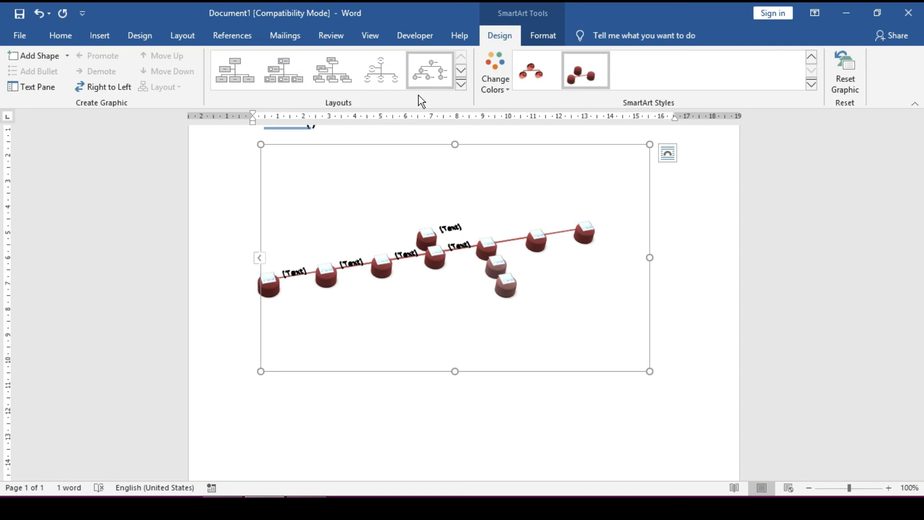
pyautogui.click(546, 38)
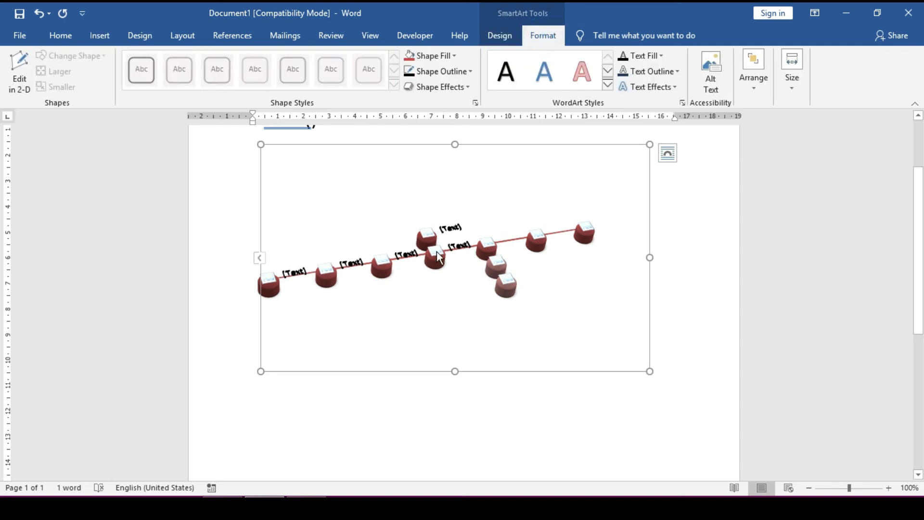
pyautogui.click(492, 34)
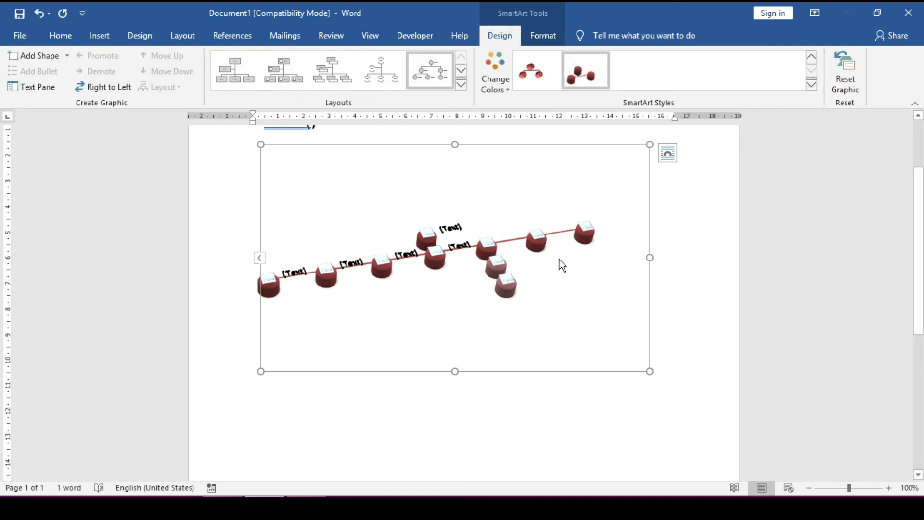
pyautogui.click(543, 36)
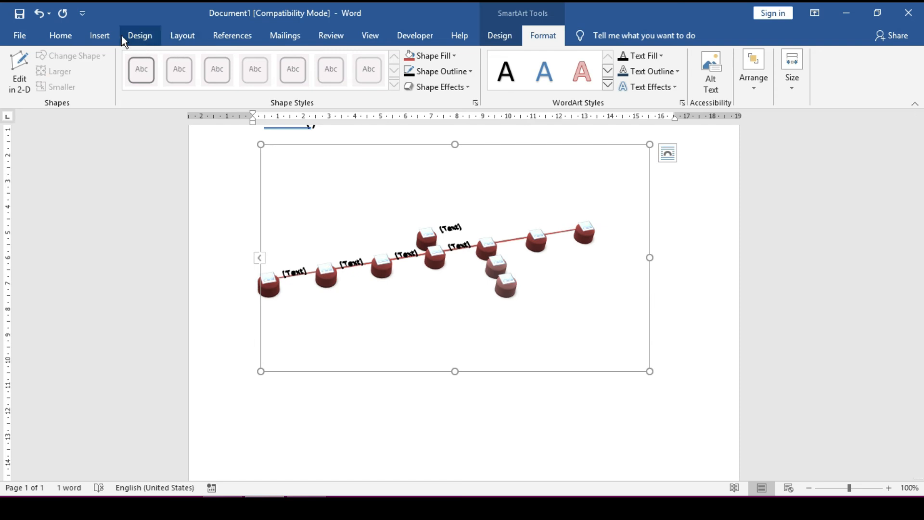
# Delete the organization chart from the page and look over the chart types available for insertion without adding one
pyautogui.click(99, 35)
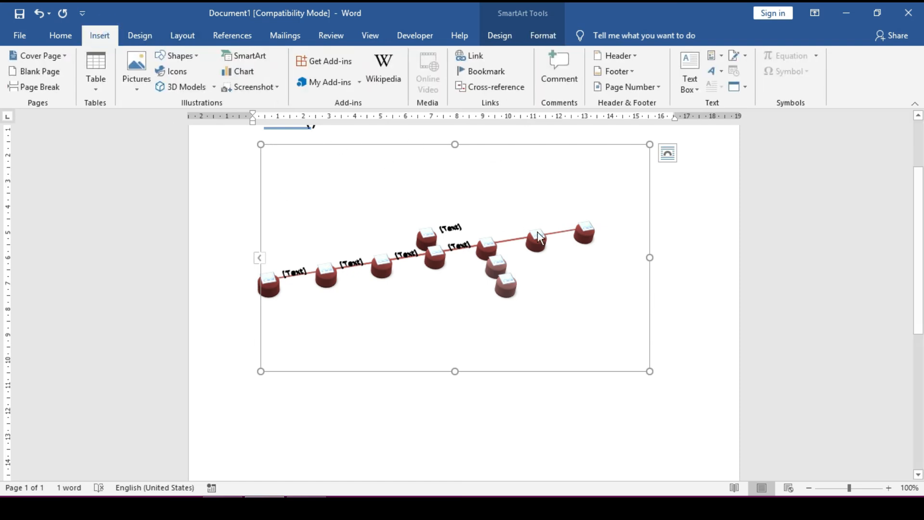
pyautogui.press('Delete')
pyautogui.click(239, 71)
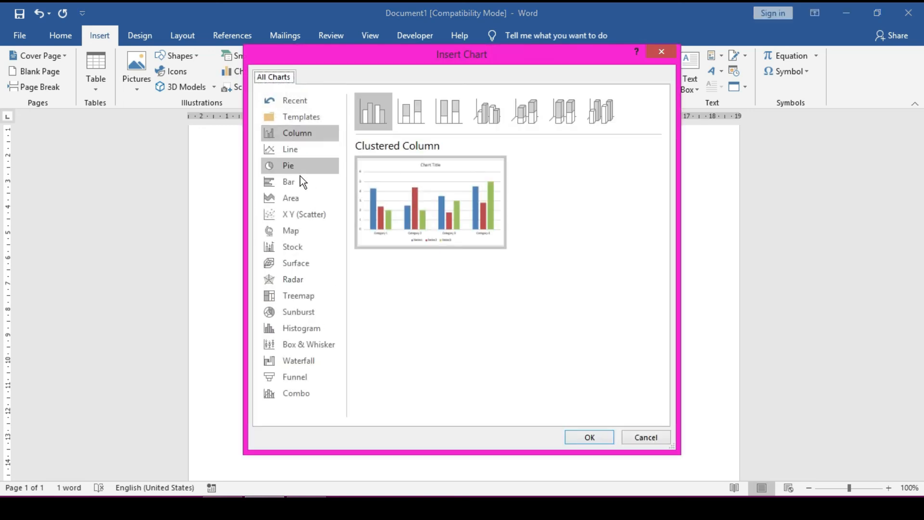
pyautogui.click(662, 52)
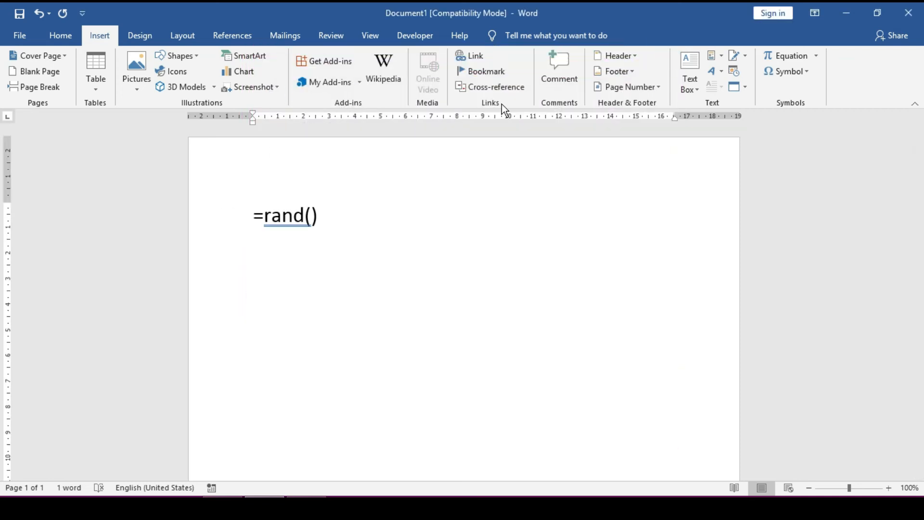
# Generate sample text from the =rand() line and format its opening words "Video provides" as bold at size 26
pyautogui.click(432, 264)
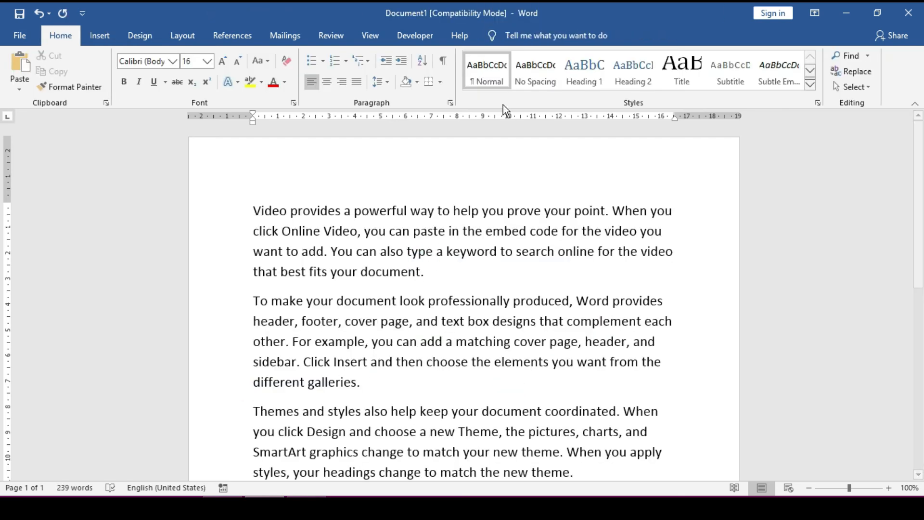
pyautogui.moveTo(256, 212); pyautogui.dragTo(342, 213)
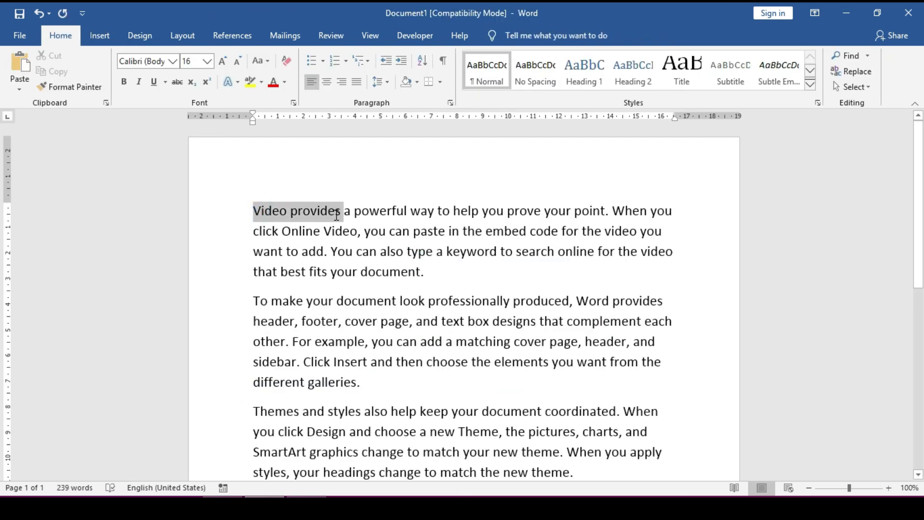
pyautogui.click(124, 81)
pyautogui.click(223, 59)
pyautogui.click(222, 59)
pyautogui.click(222, 59)
pyautogui.click(222, 60)
pyautogui.click(222, 59)
pyautogui.click(407, 259)
# Make the first word of the last paragraph, "Reading", bold and red
pyautogui.scroll(-4, 392, 252)
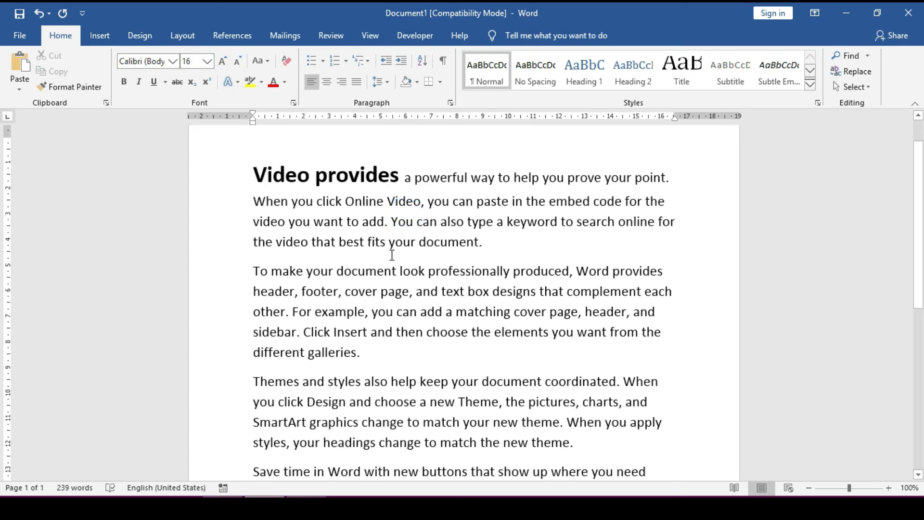
pyautogui.scroll(-3, 372, 266)
pyautogui.moveTo(251, 329); pyautogui.dragTo(292, 337)
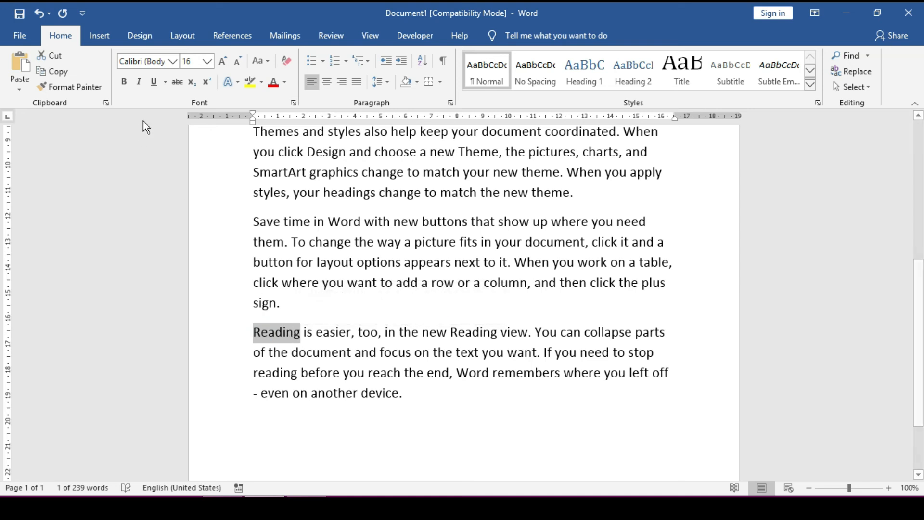
pyautogui.click(124, 82)
pyautogui.click(273, 82)
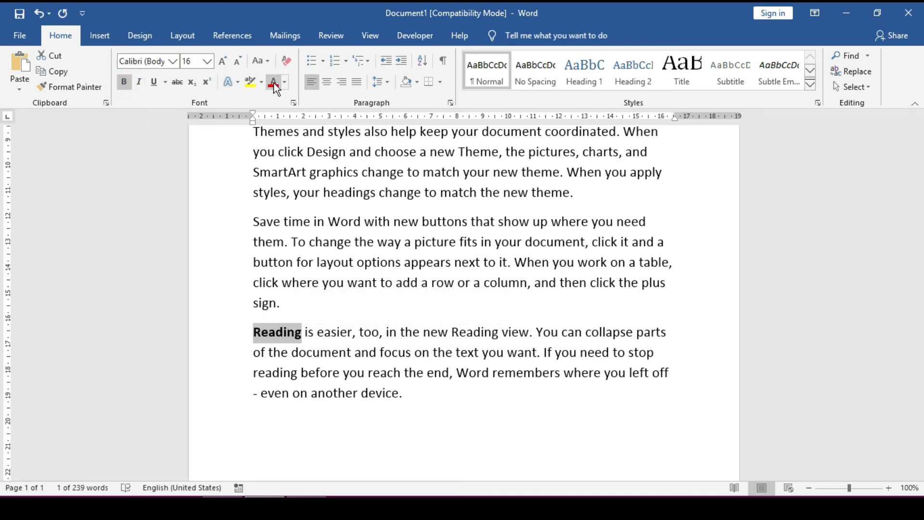
# Copy the red word "Reading" and add a bookmark on it named Reading
pyautogui.rightClick(281, 335)
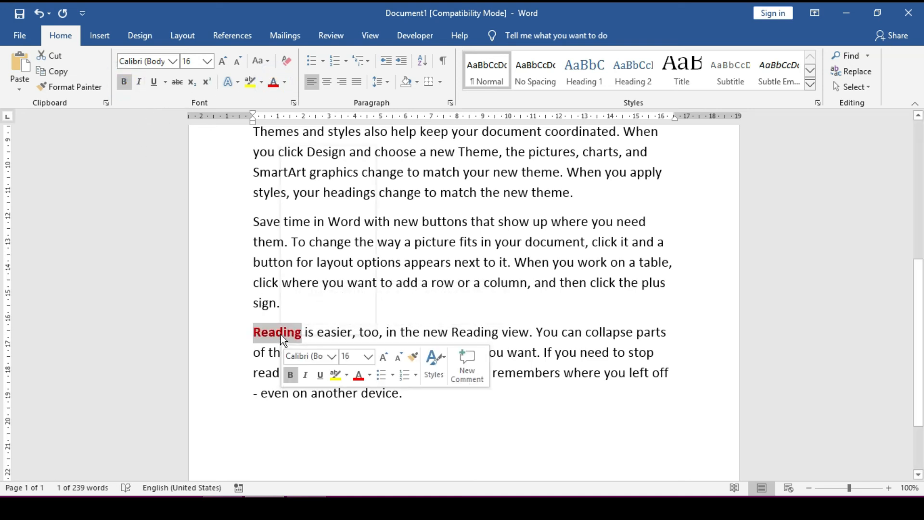
pyautogui.click(314, 173)
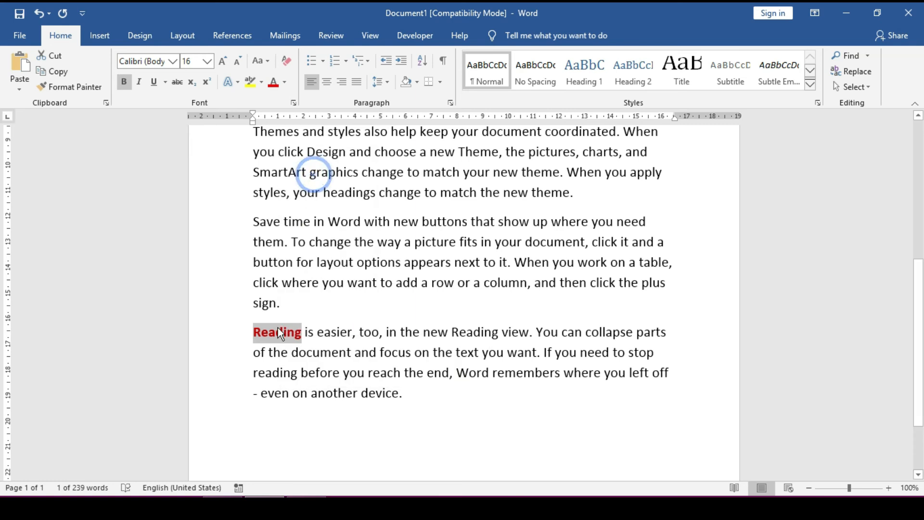
pyautogui.click(110, 35)
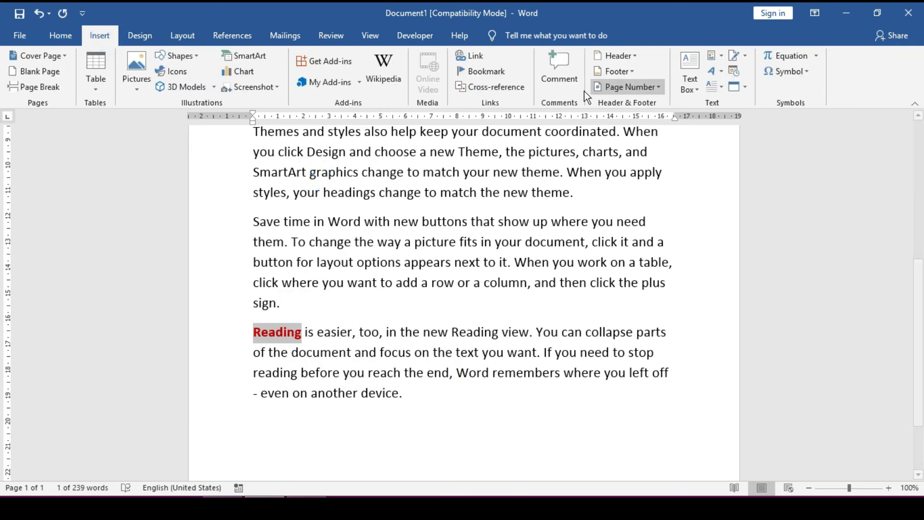
pyautogui.click(485, 72)
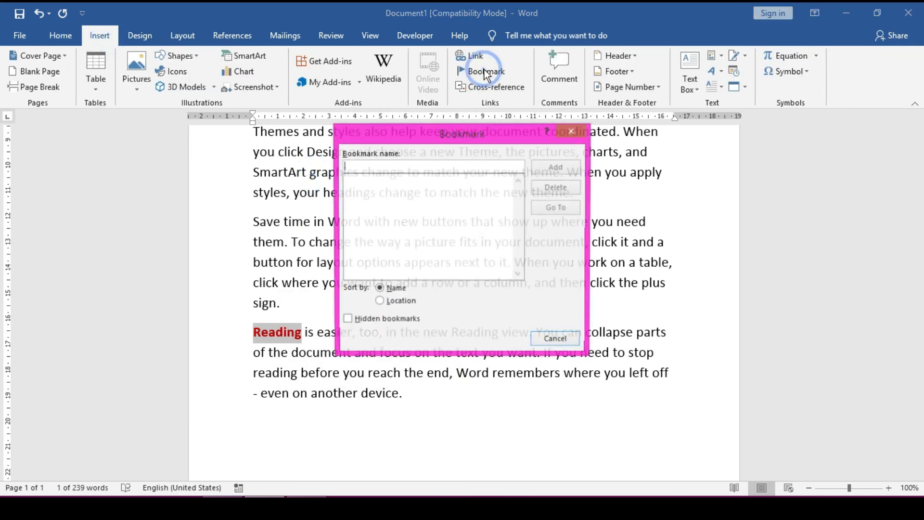
pyautogui.rightClick(393, 164)
pyautogui.click(413, 204)
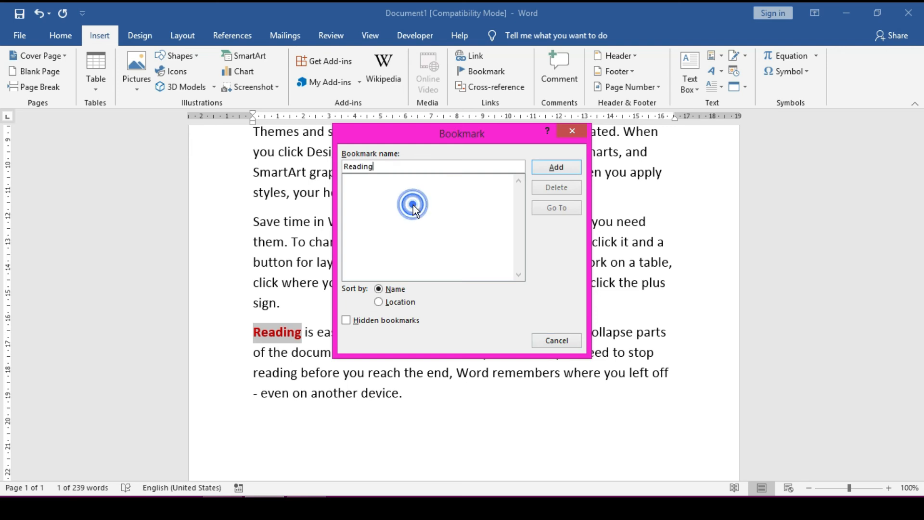
pyautogui.click(565, 167)
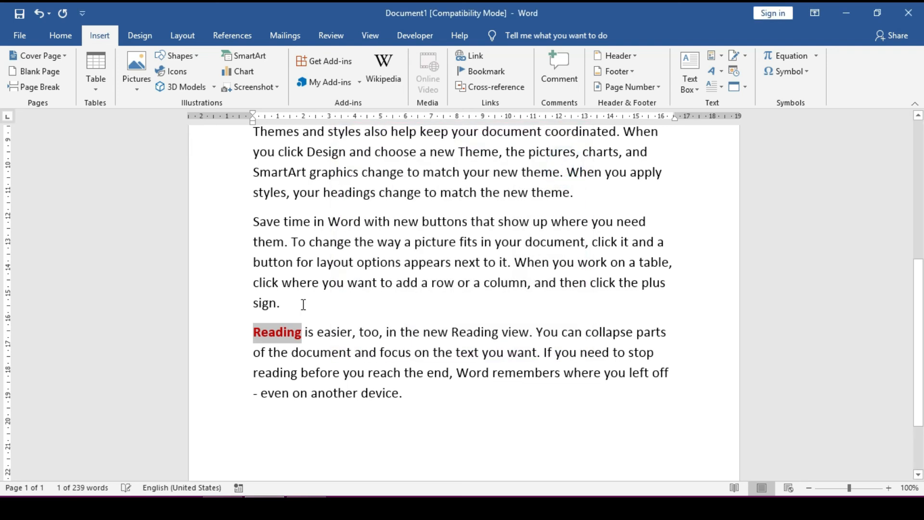
# Link the heading words "Video provides" to the Reading bookmark in this document
pyautogui.scroll(3, 387, 227)
pyautogui.scroll(3, 387, 226)
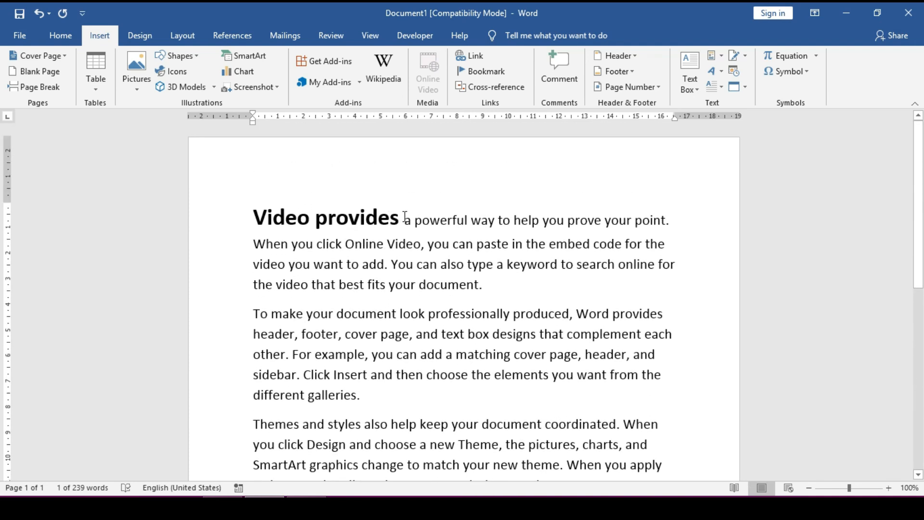
pyautogui.moveTo(400, 218); pyautogui.dragTo(279, 223)
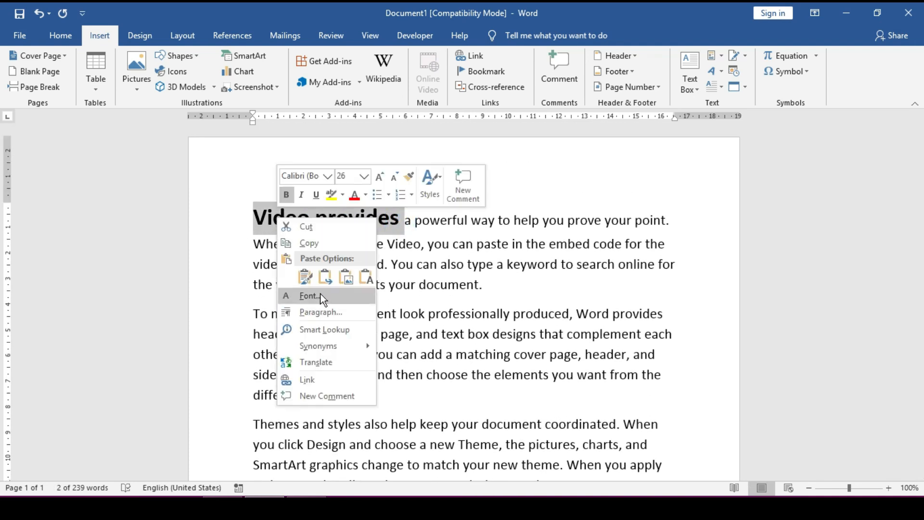
pyautogui.click(319, 380)
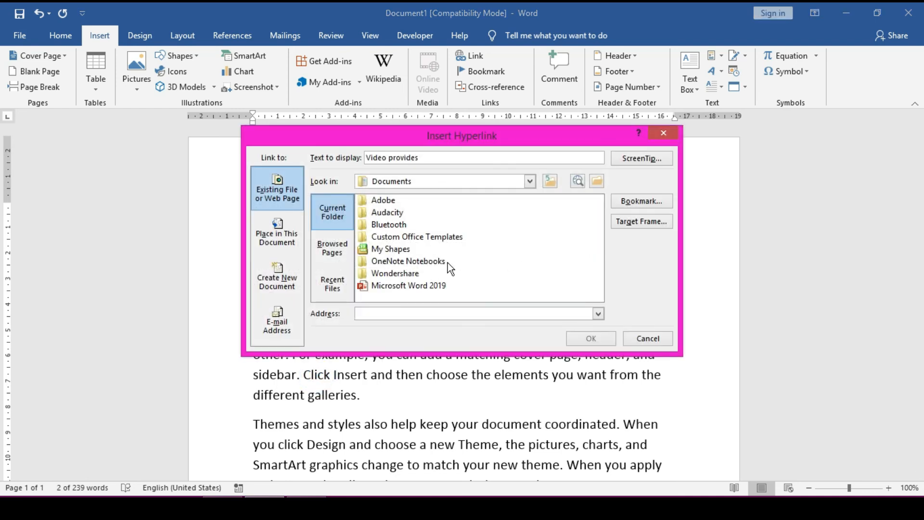
pyautogui.click(277, 233)
pyautogui.click(355, 228)
pyautogui.click(355, 229)
pyautogui.click(586, 337)
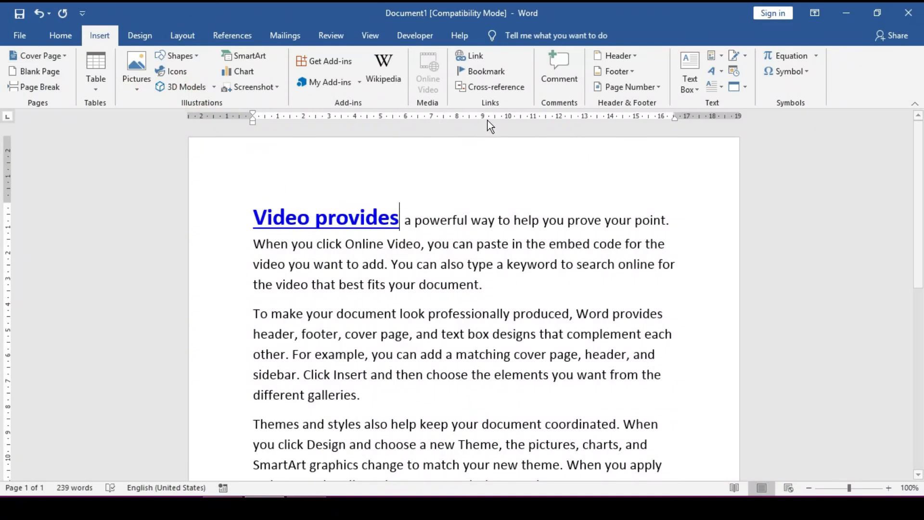
# Follow the "Video provides" link to test its jump to the bookmark, and return towards the start of the text
pyautogui.moveTo(363, 225)
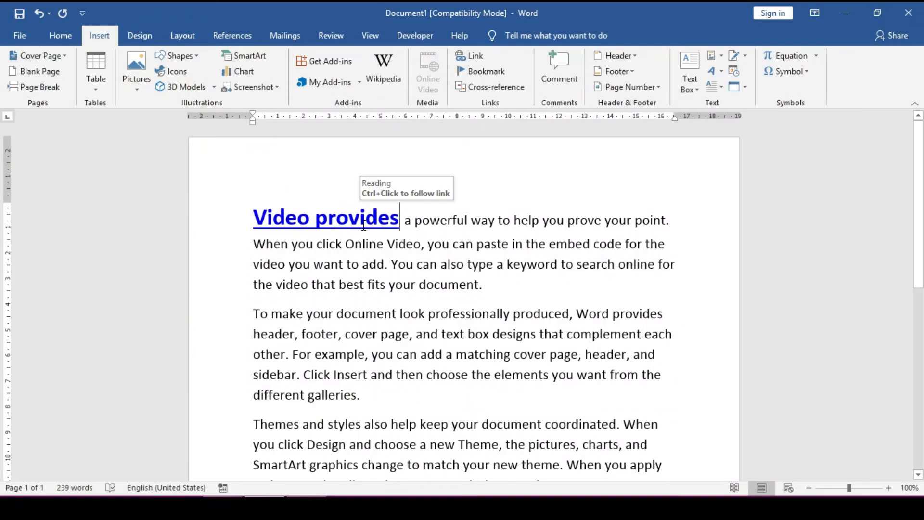
pyautogui.keyDown('ctrl'); pyautogui.click(363, 225); pyautogui.keyUp('ctrl')
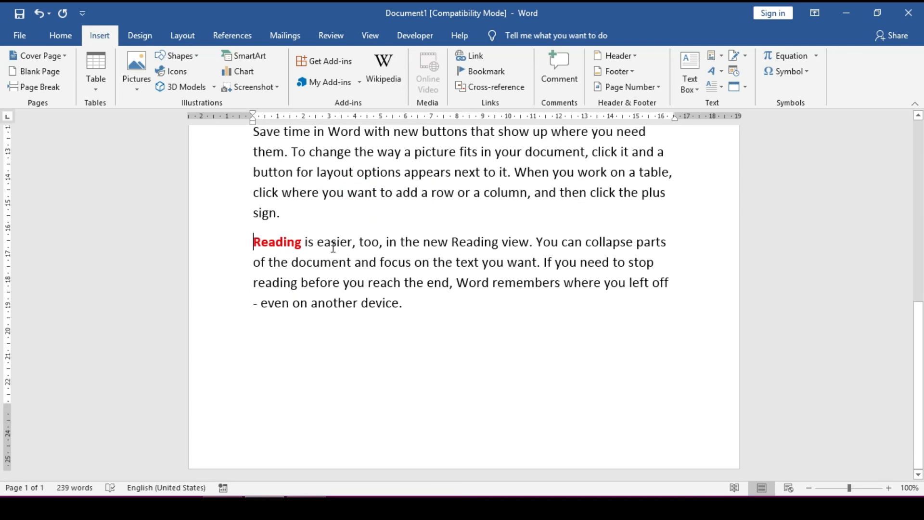
pyautogui.scroll(3, 333, 247)
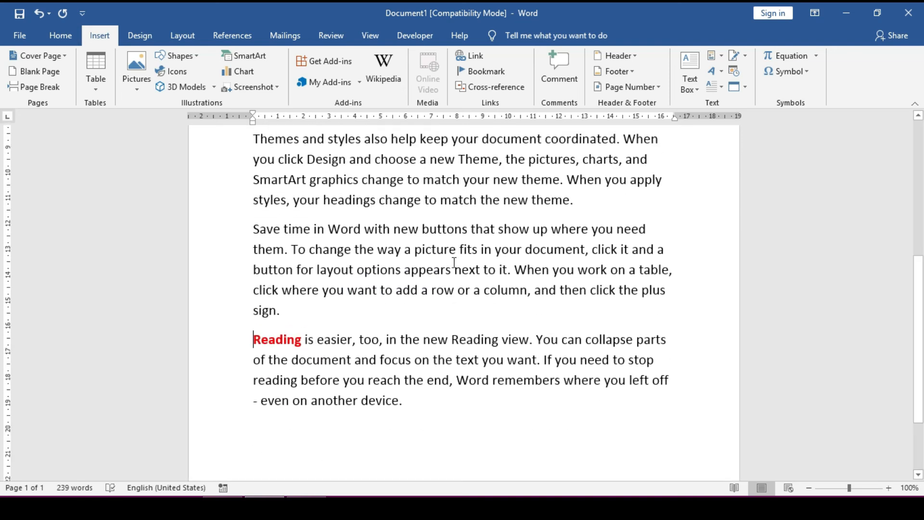
pyautogui.scroll(4, 332, 229)
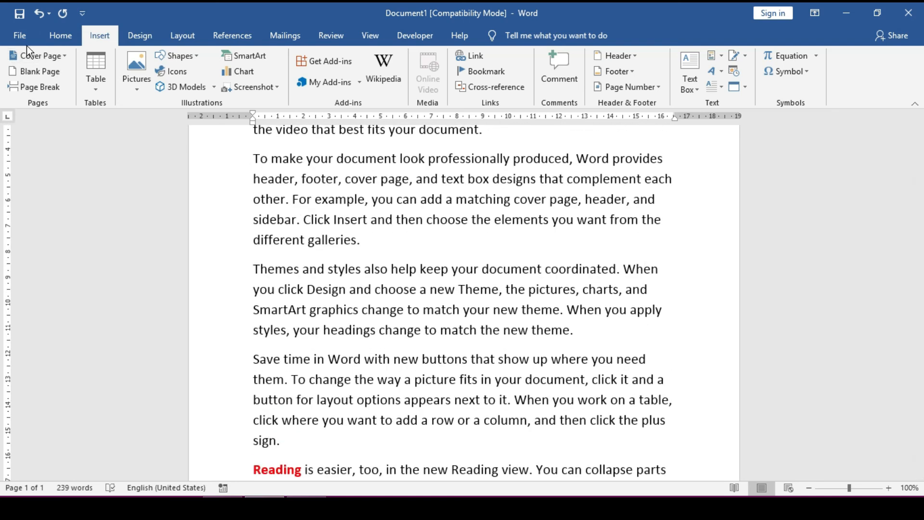
# Open the Geography document from the recent documents
pyautogui.click(19, 39)
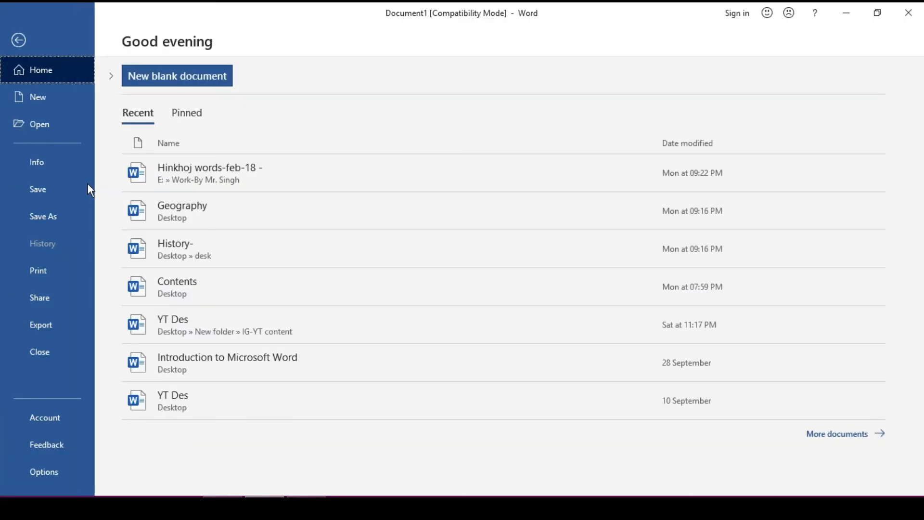
pyautogui.click(44, 123)
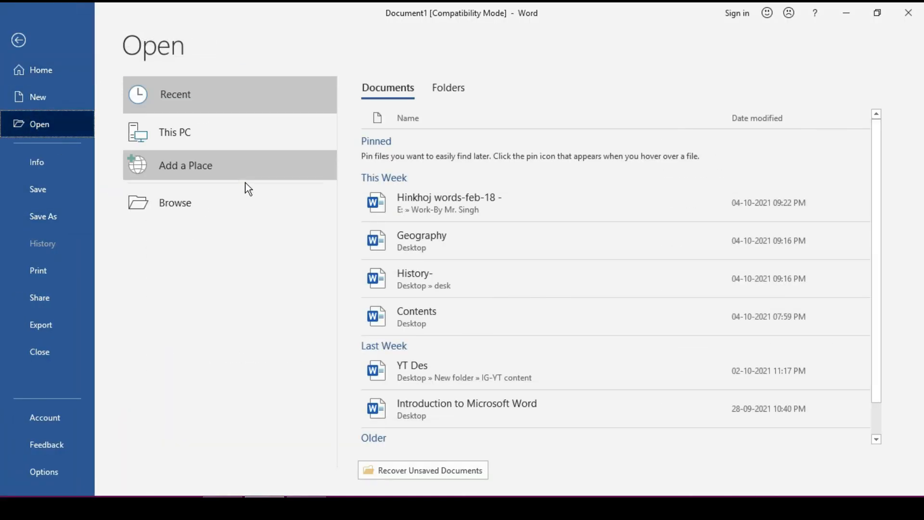
pyautogui.click(452, 244)
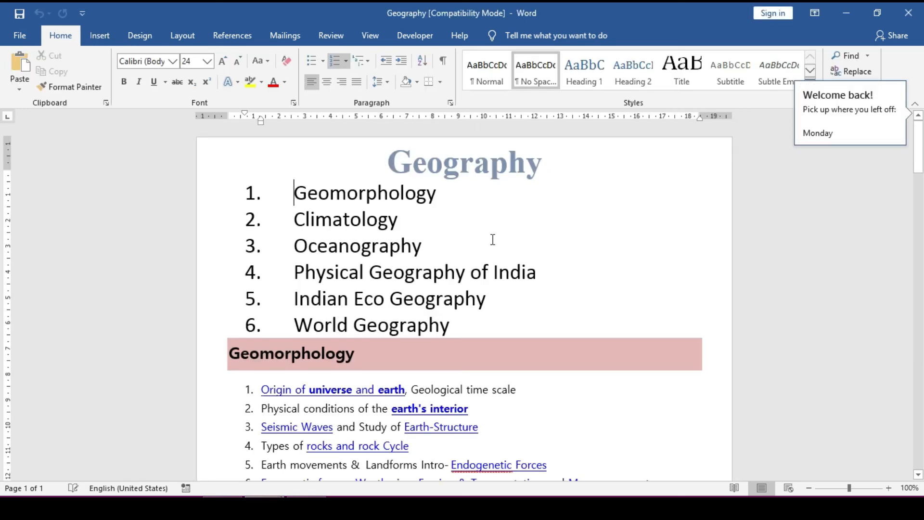
# Follow the "Mass movements" link in the Geomorphology list and look through that section to the end of its page
pyautogui.scroll(-5, 493, 240)
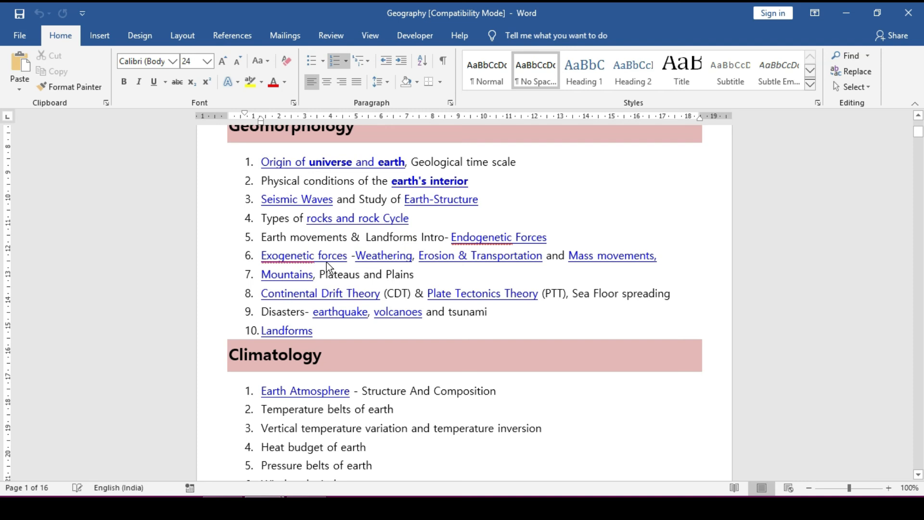
pyautogui.keyDown('ctrl'); pyautogui.click(629, 264); pyautogui.keyUp('ctrl')
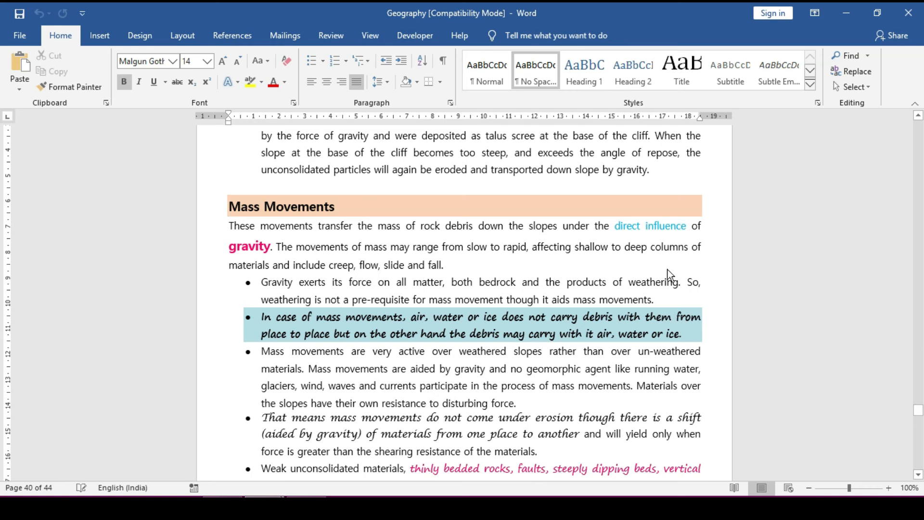
pyautogui.scroll(-8, 666, 277)
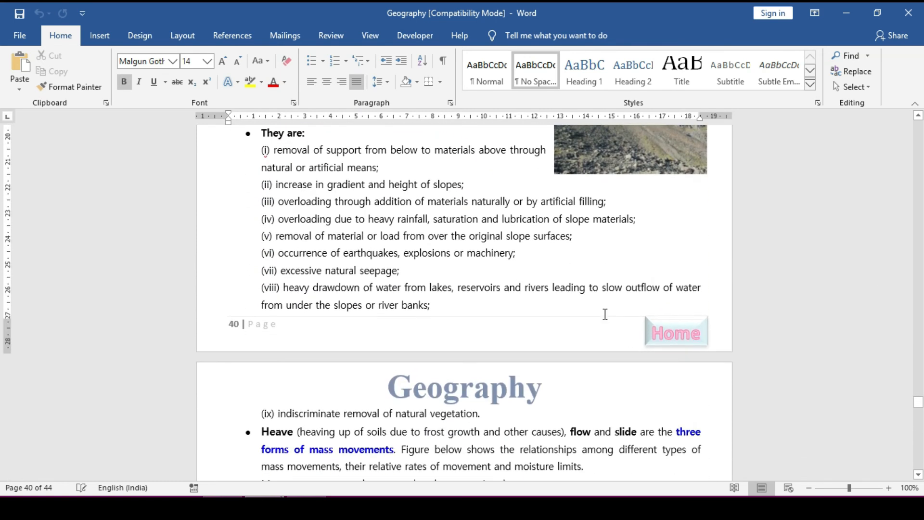
# Open the page 40 footer of the Geography document for editing to inspect its Home button
pyautogui.click(605, 313)
pyautogui.click(620, 333)
pyautogui.doubleClick(620, 333)
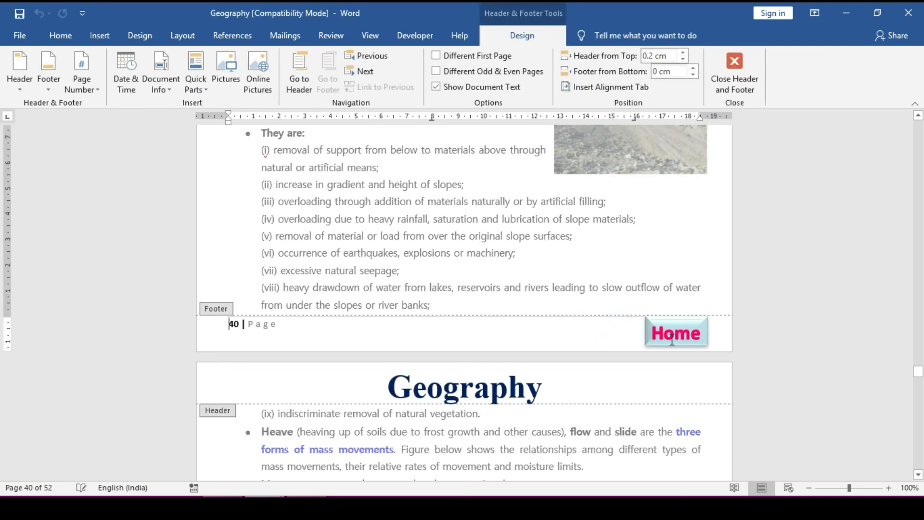
pyautogui.click(673, 337)
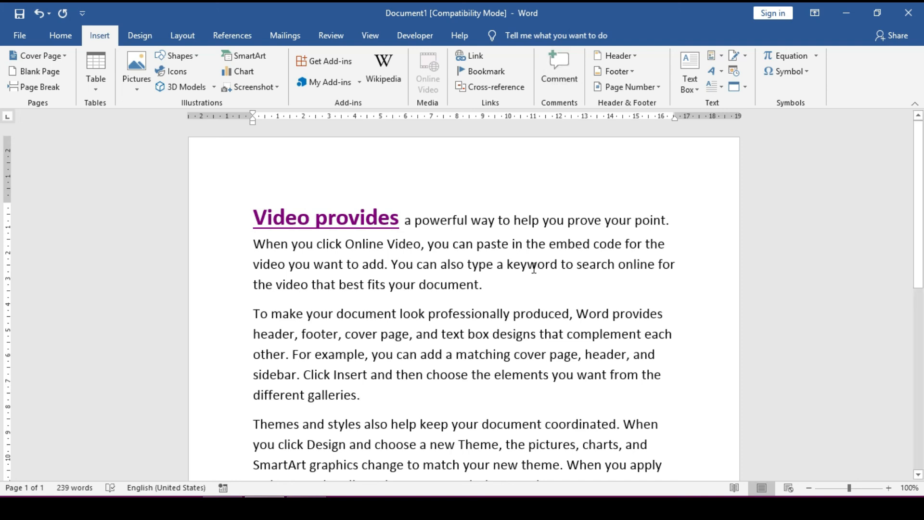
# In Document1, add a comment on the word "galleries" beginning with "This"
pyautogui.click(559, 69)
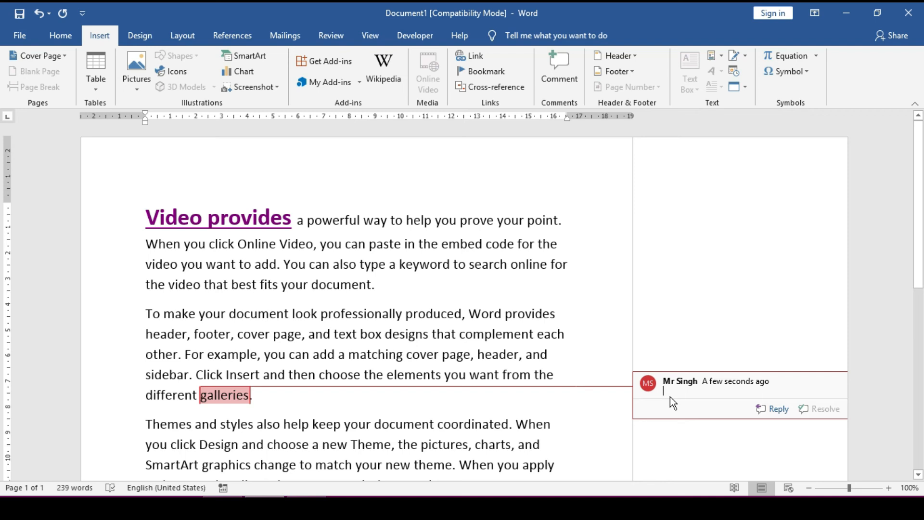
pyautogui.write('This')
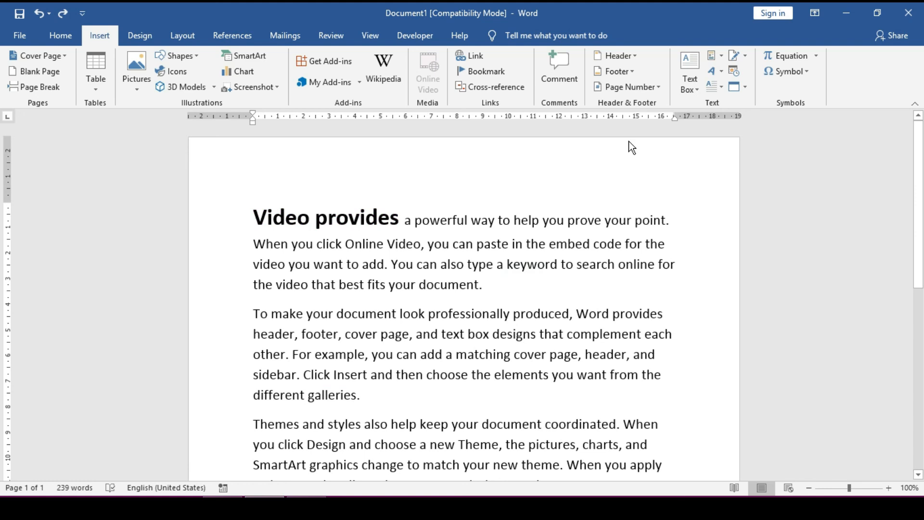
# Insert the built-in Blank header and replace its placeholder with "ABC"
pyautogui.click(634, 56)
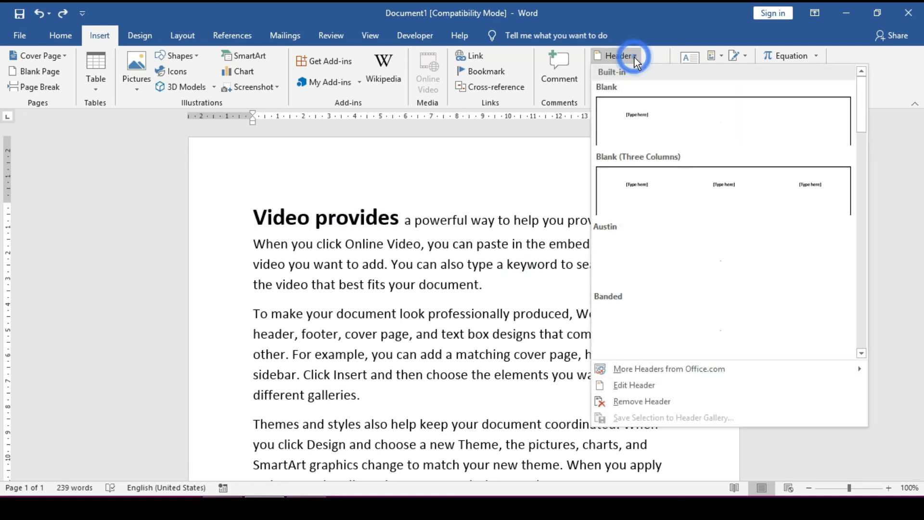
pyautogui.click(649, 115)
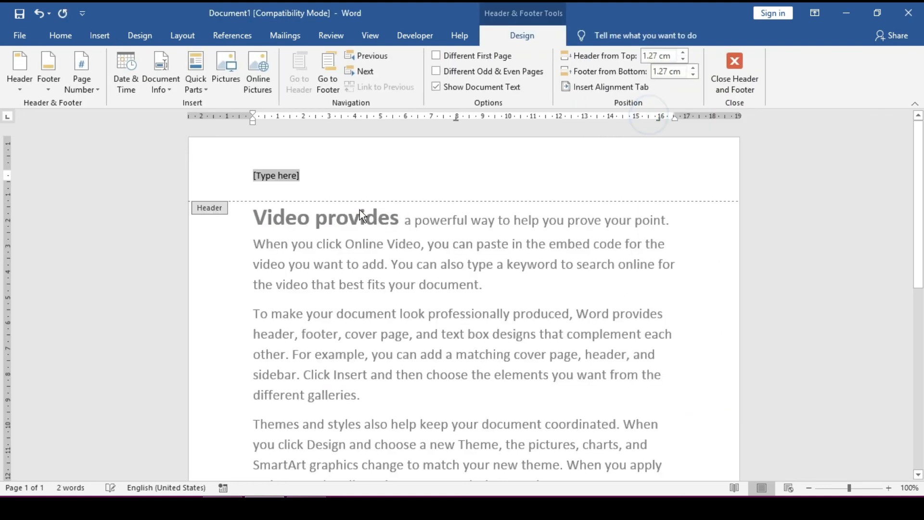
pyautogui.write('ABC')
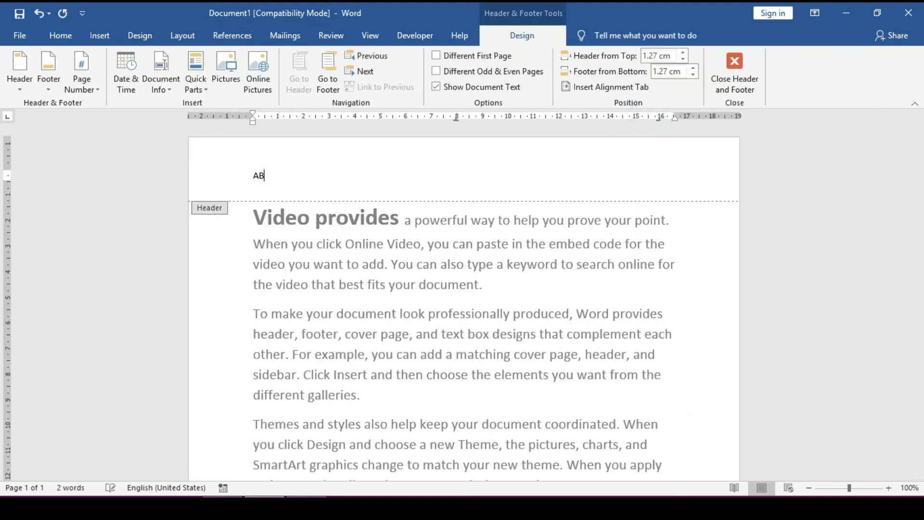
# Format the header text "ABC" as bold and red, and enlarge it to 72 pt
pyautogui.doubleClick(269, 175)
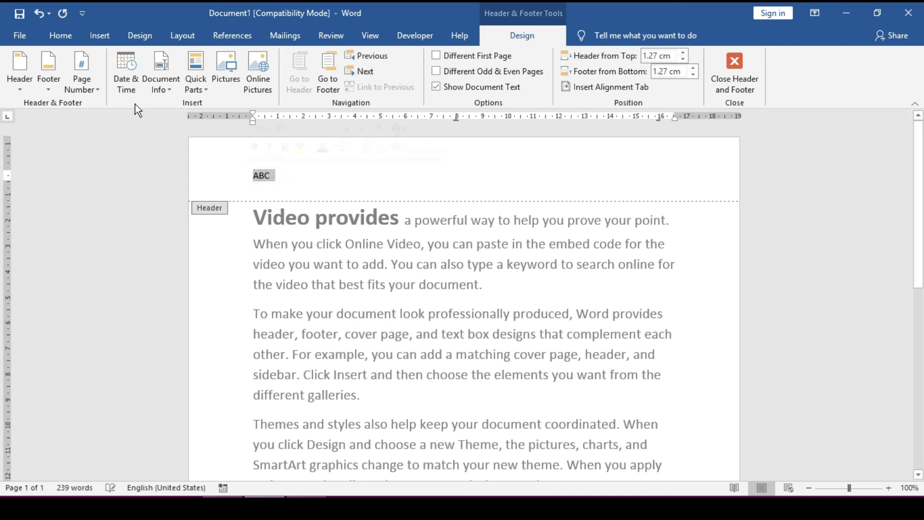
pyautogui.click(68, 36)
pyautogui.click(124, 82)
pyautogui.click(273, 83)
pyautogui.click(226, 61)
pyautogui.click(226, 61)
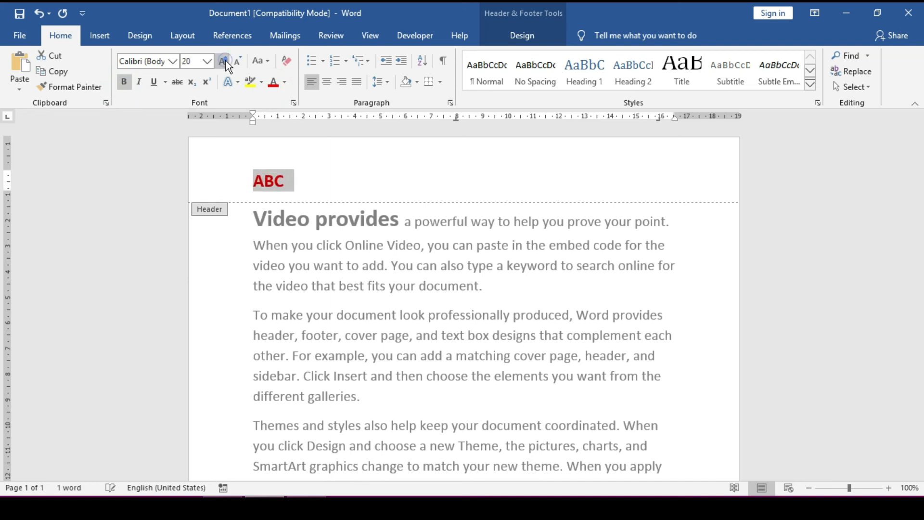
pyautogui.click(225, 61)
pyautogui.click(226, 61)
pyautogui.click(226, 62)
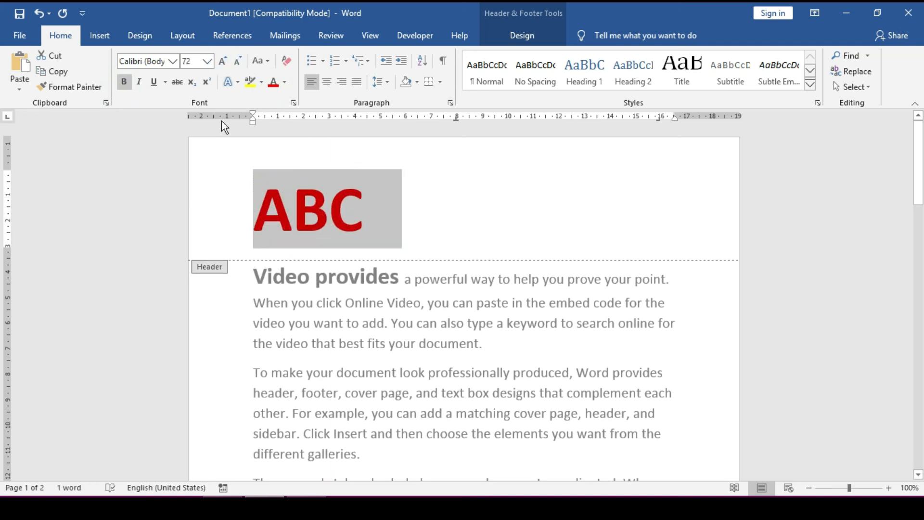
# Set the header's distance from the top of the page to 0.5 cm
pyautogui.click(527, 39)
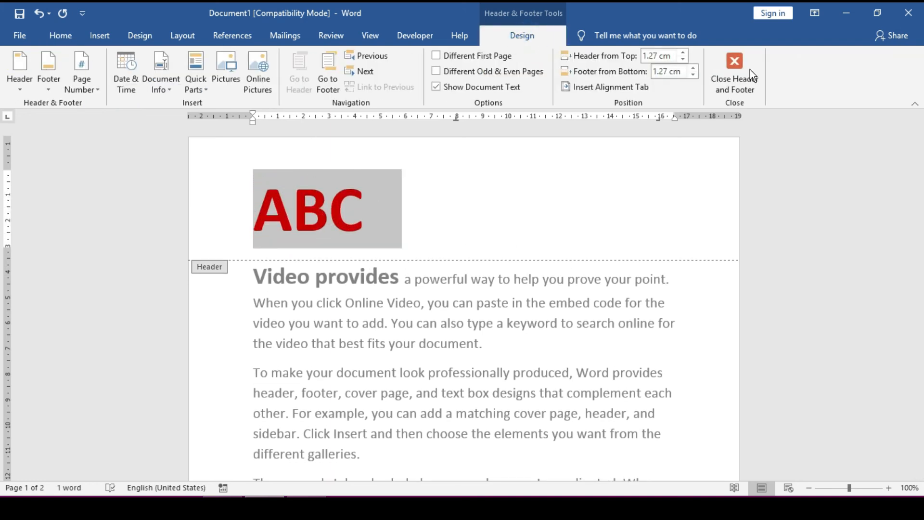
pyautogui.click(682, 57)
pyautogui.click(682, 57)
pyautogui.click(682, 57)
pyautogui.click(682, 57)
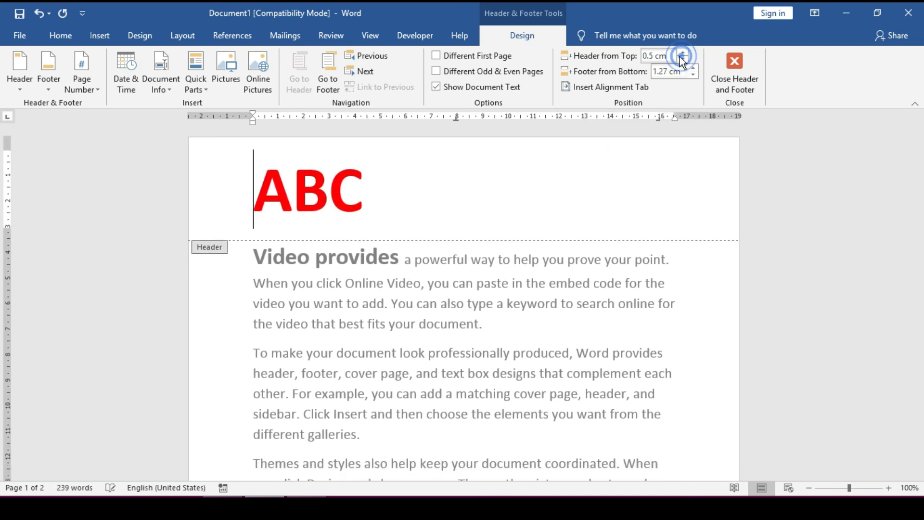
# Centre the header text "ABC", return to the body text and check the header on the second page
pyautogui.moveTo(359, 203); pyautogui.dragTo(245, 192)
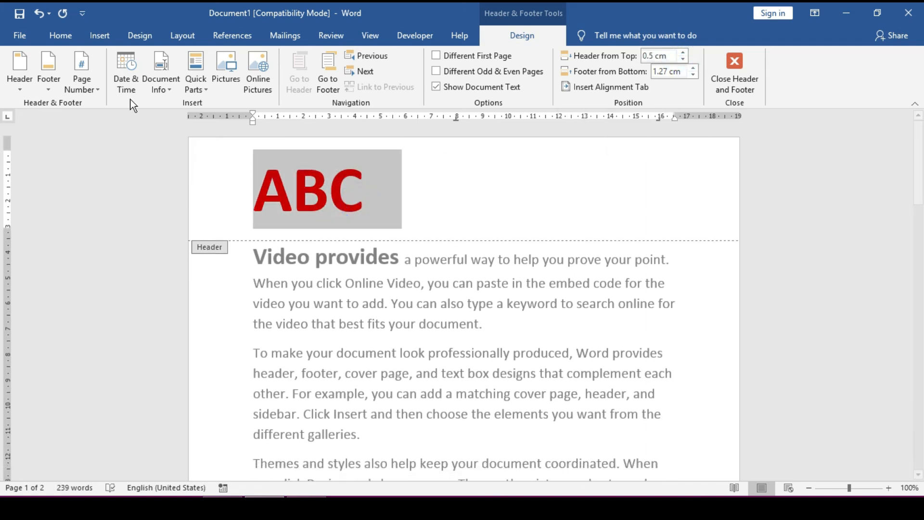
pyautogui.click(64, 39)
pyautogui.click(327, 78)
pyautogui.click(467, 250)
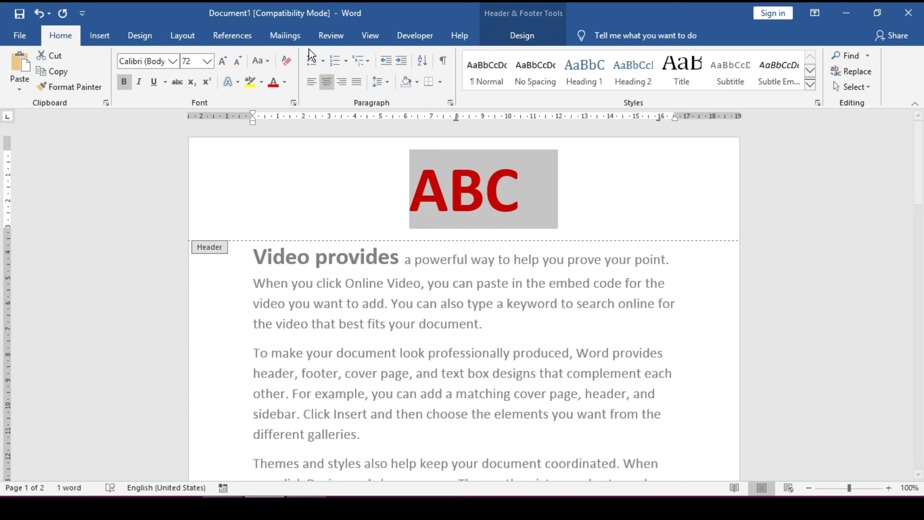
pyautogui.click(99, 36)
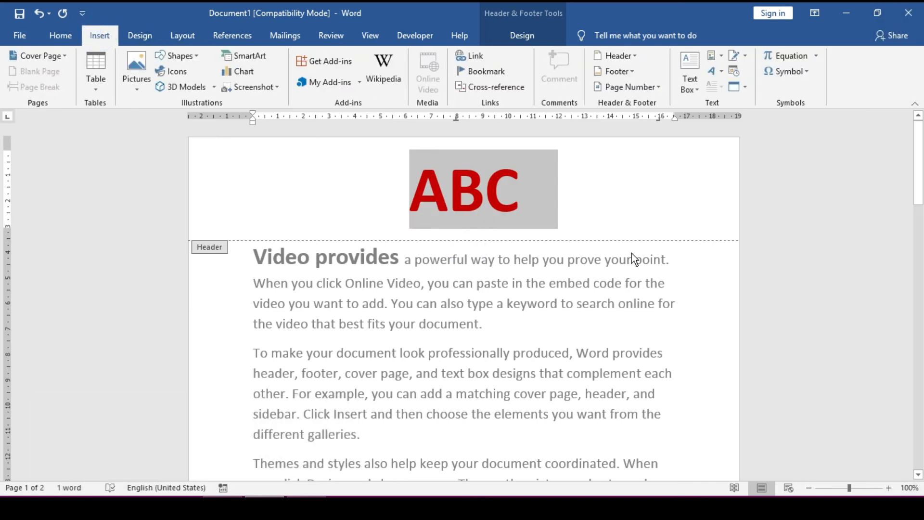
pyautogui.doubleClick(504, 303)
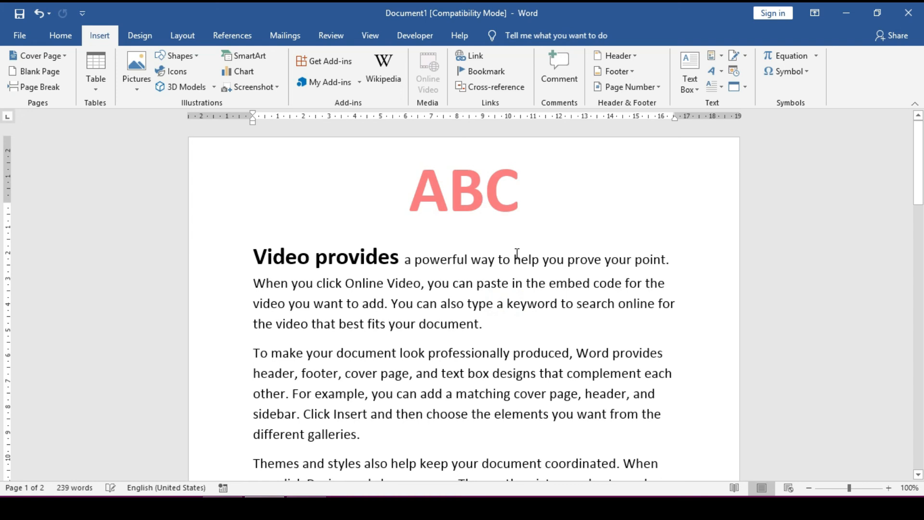
pyautogui.scroll(-7, 474, 183)
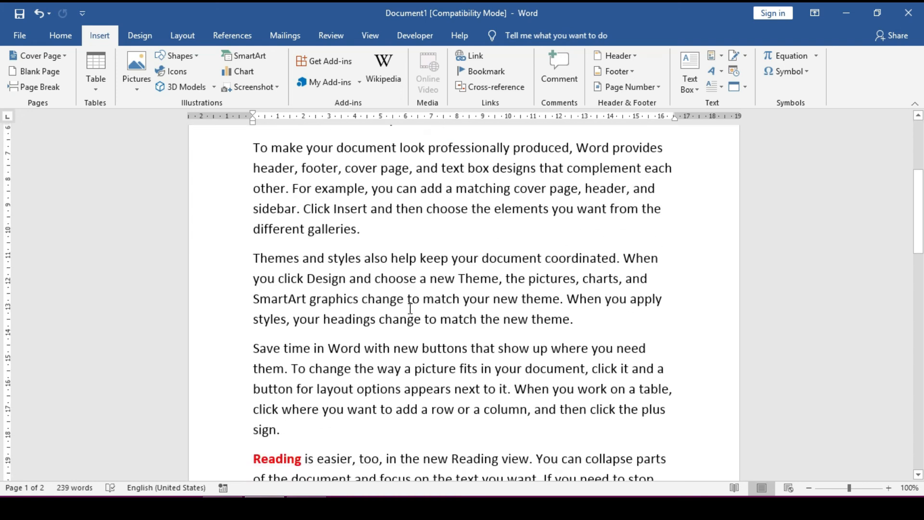
pyautogui.scroll(-6, 387, 317)
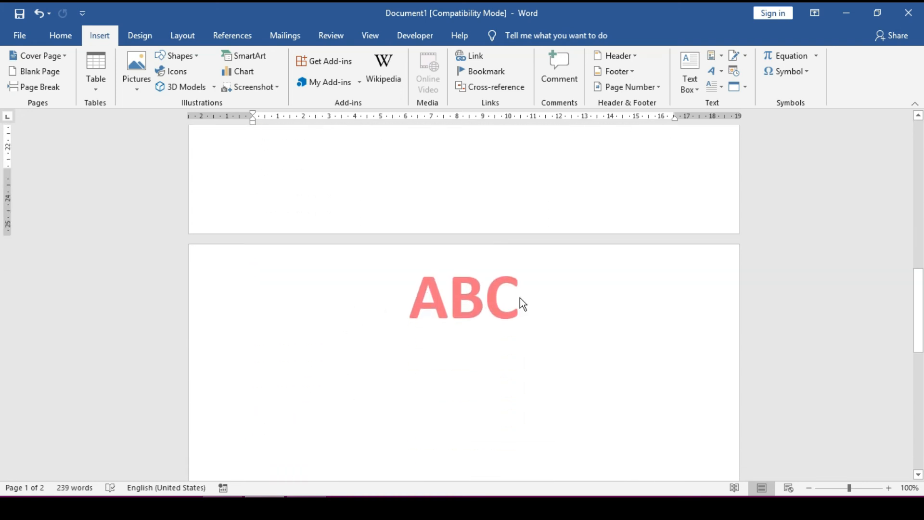
# Insert a three-column footer and fill its right placeholder with "Design by" and the designer's name
pyautogui.click(621, 72)
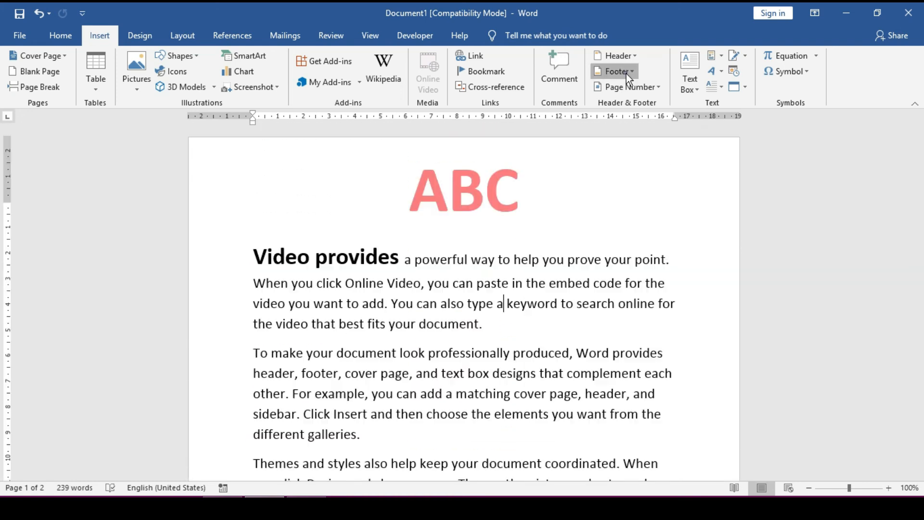
pyautogui.click(645, 206)
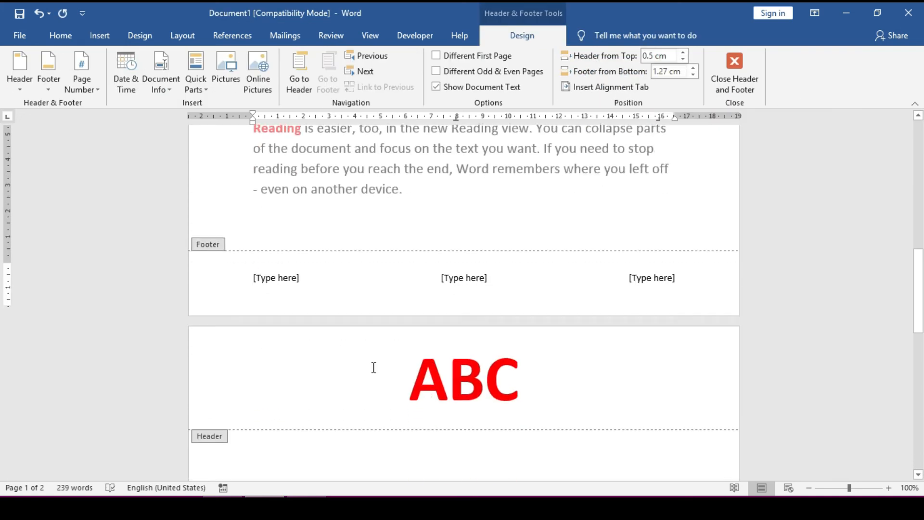
pyautogui.click(504, 268)
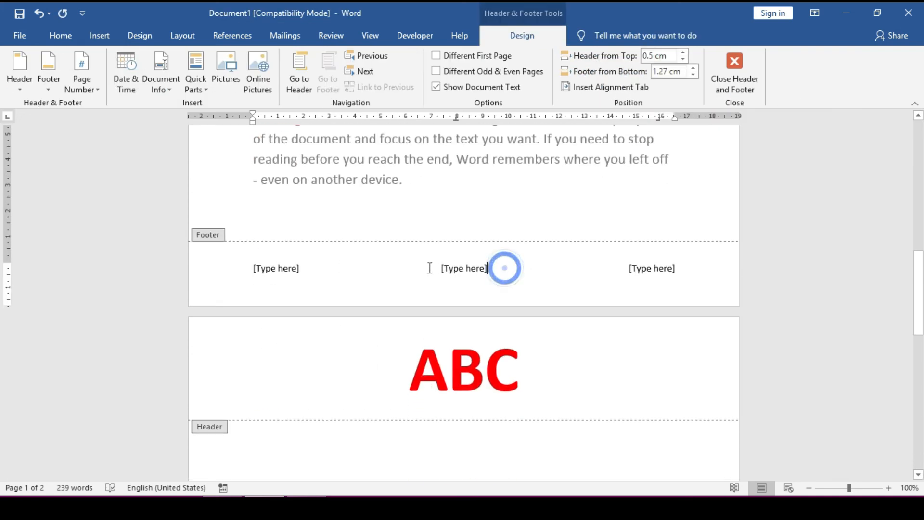
pyautogui.click(634, 269)
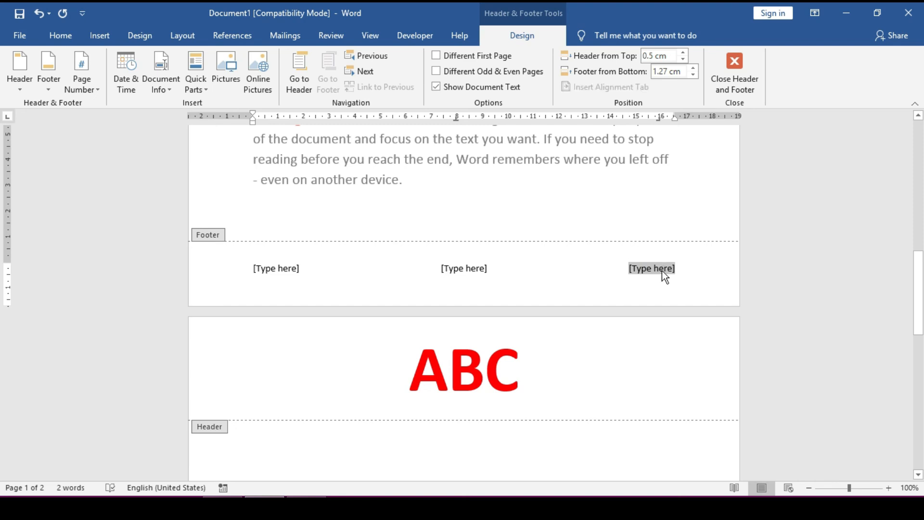
pyautogui.write('Design')
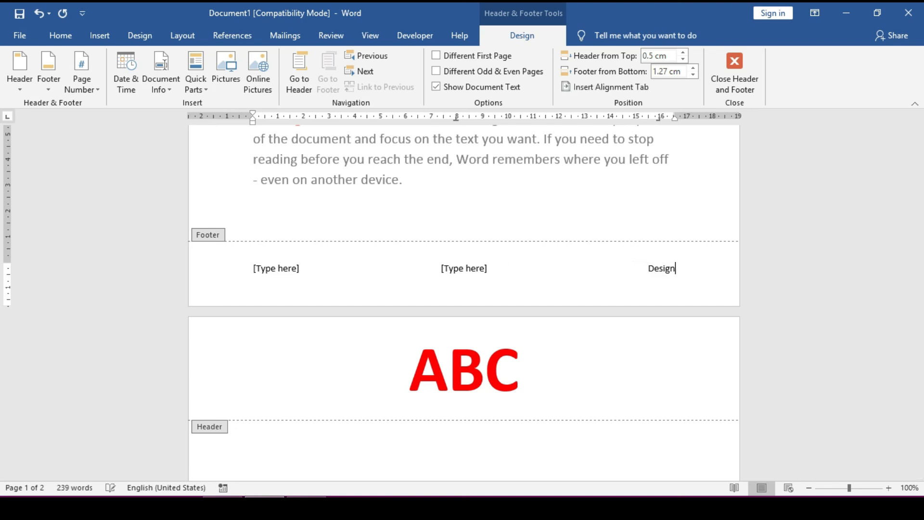
pyautogui.write(' by Mr Sinf')
pyautogui.press('BackSpace')
pyautogui.write('gh')
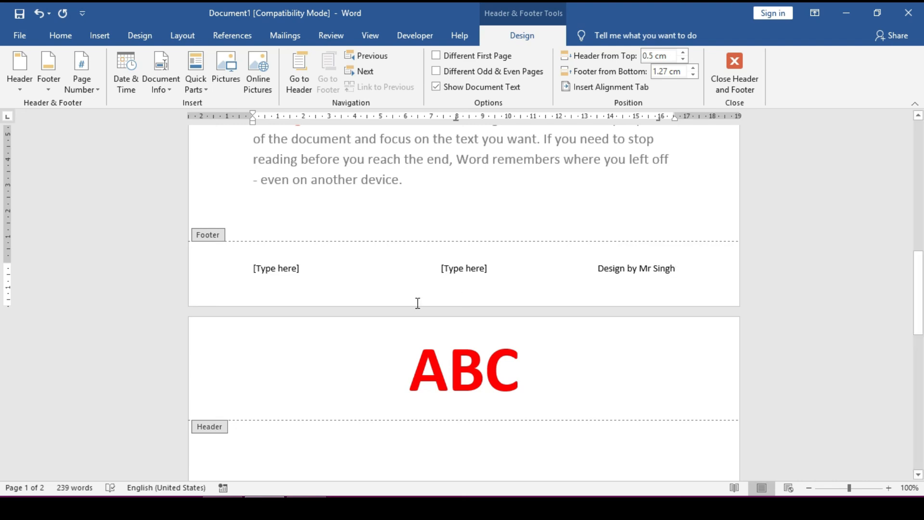
# Fill the footer's middle placeholder with "XYZ" and its left one with "Page", then leave the footer
pyautogui.click(485, 271)
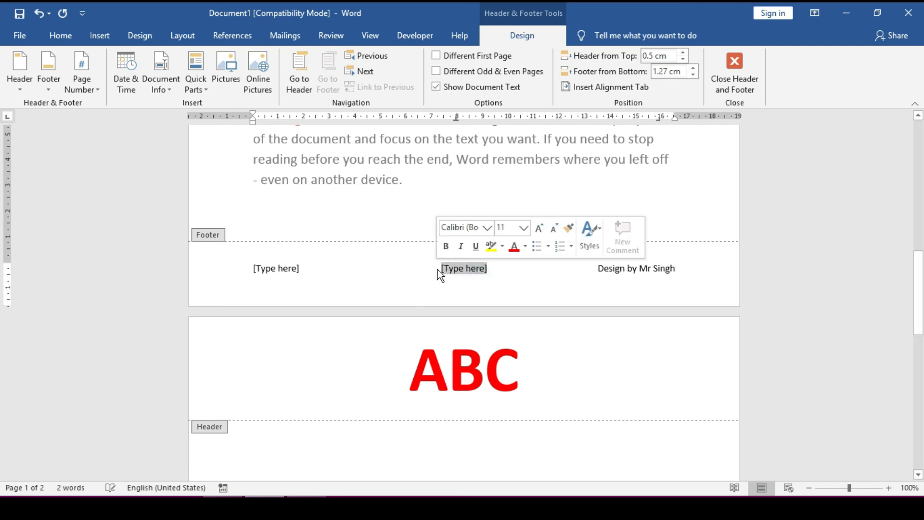
pyautogui.write('xYZ')
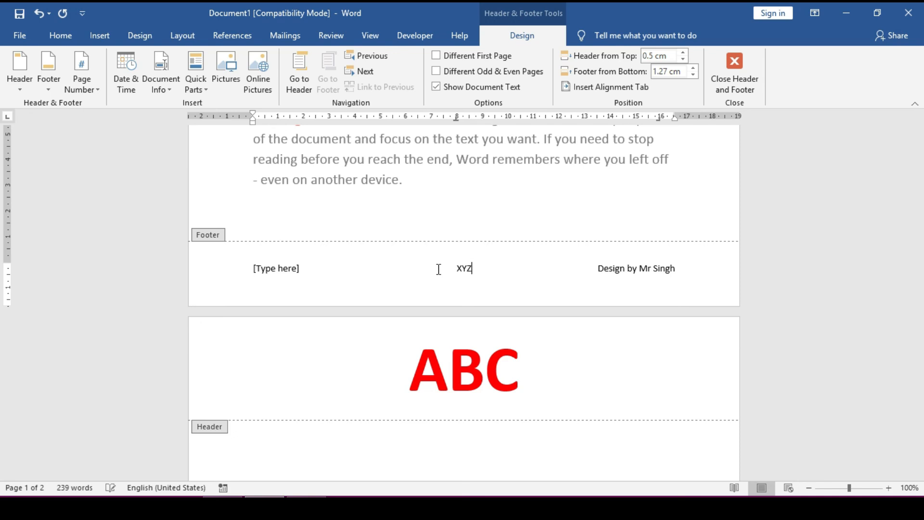
pyautogui.click(290, 271)
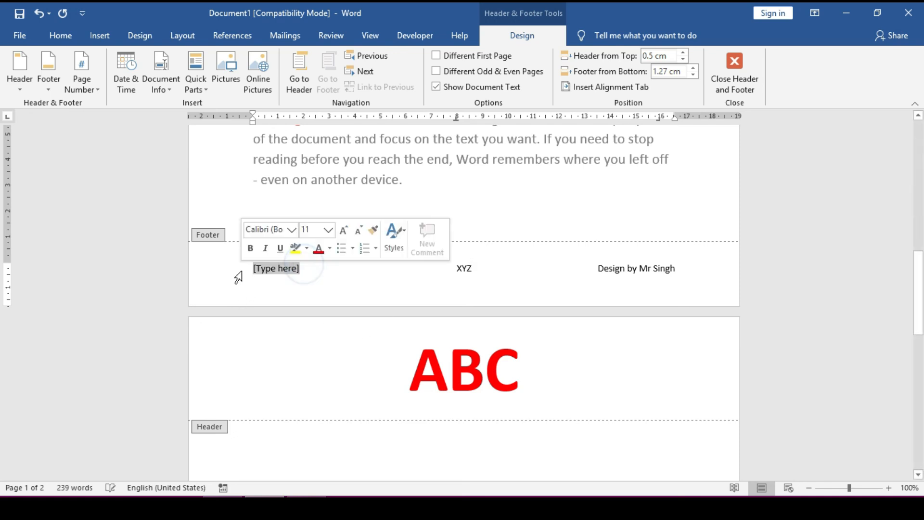
pyautogui.write('Page')
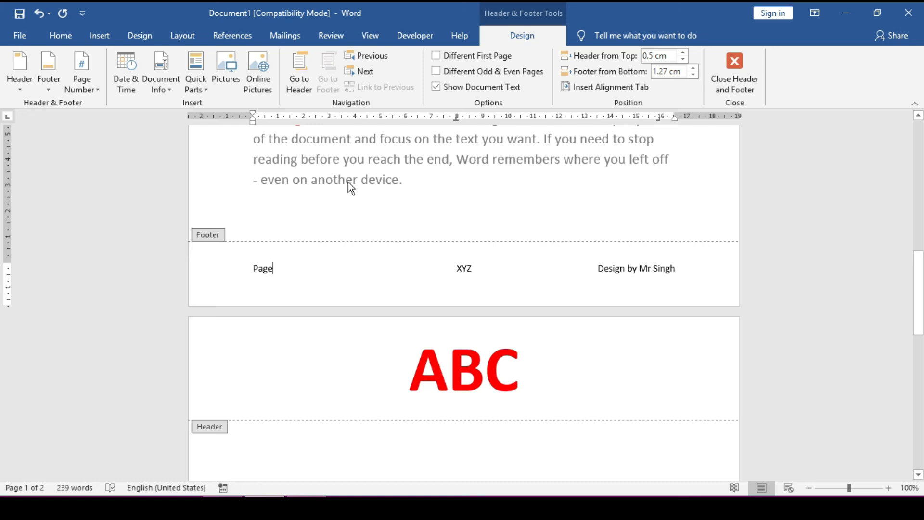
pyautogui.doubleClick(357, 161)
pyautogui.scroll(-10, 441, 291)
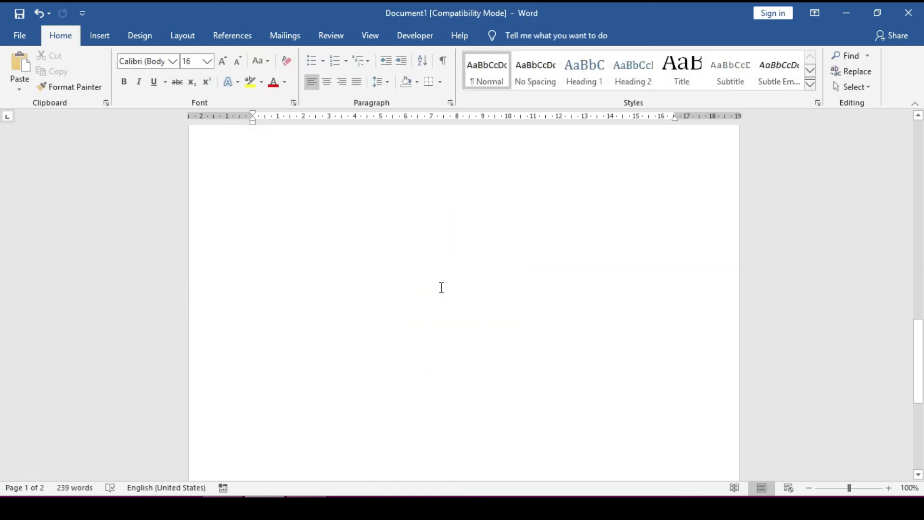
# Reopen the footer on the second page, undo the "Page" entry and return to the start of the body text
pyautogui.doubleClick(623, 435)
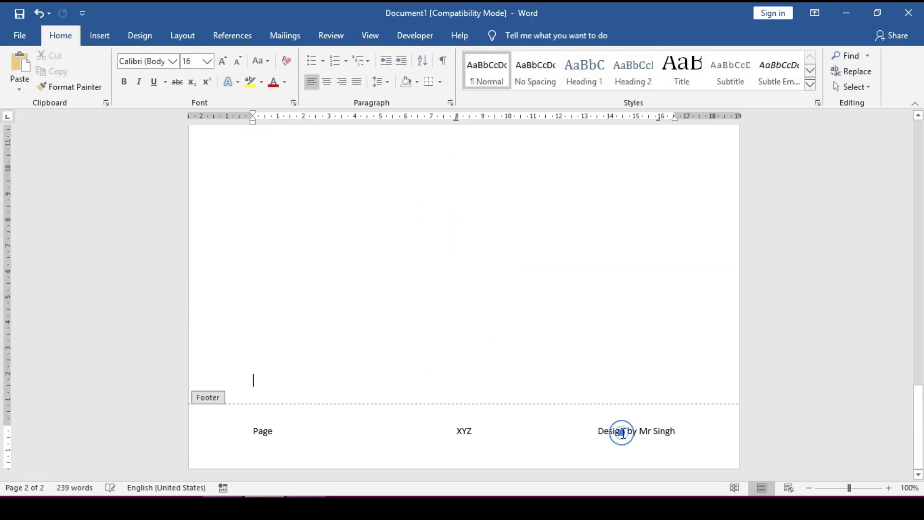
pyautogui.hotkey('ctrl', 'z')
pyautogui.hotkey('ctrl', 'z')
pyautogui.hotkey('ctrl', 'z')
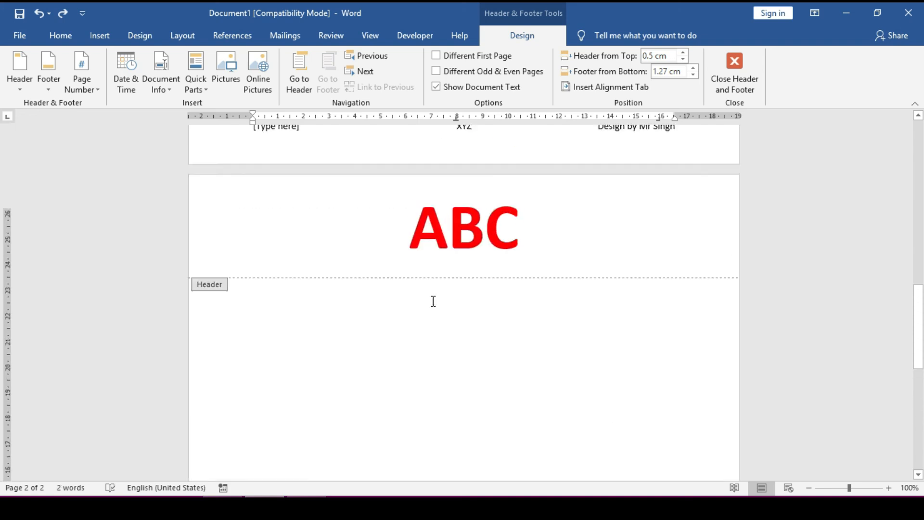
pyautogui.scroll(8, 433, 300)
pyautogui.scroll(-3, 436, 301)
pyautogui.doubleClick(436, 301)
pyautogui.scroll(6, 437, 302)
# Insert page numbers at the bottom of the page in the Accent Bar 1 style
pyautogui.click(98, 35)
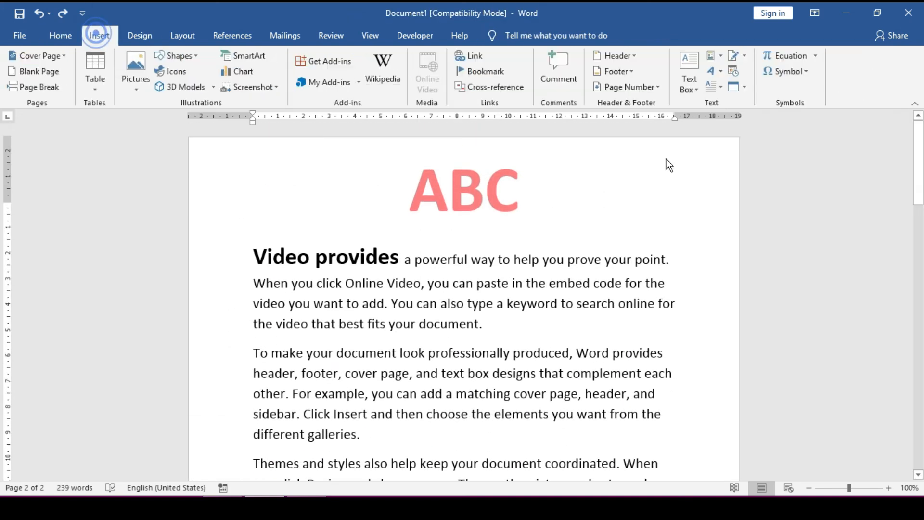
pyautogui.click(654, 89)
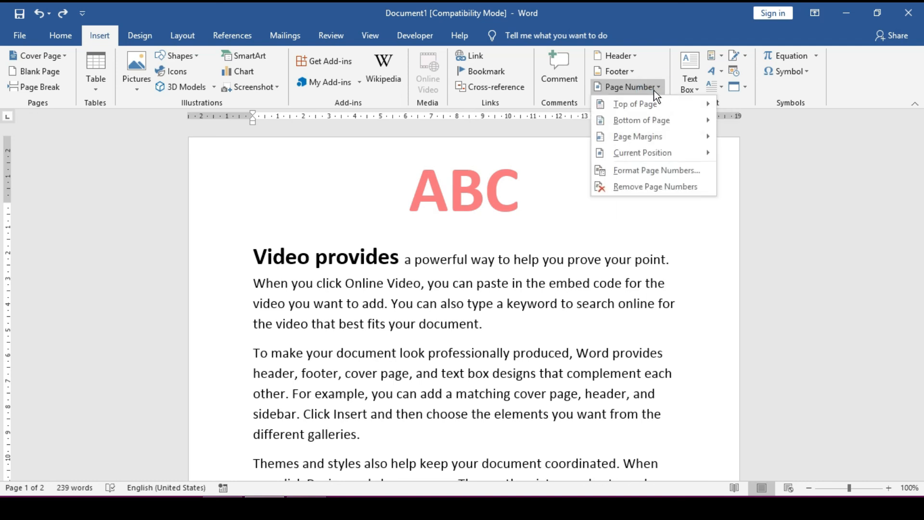
pyautogui.moveTo(663, 105)
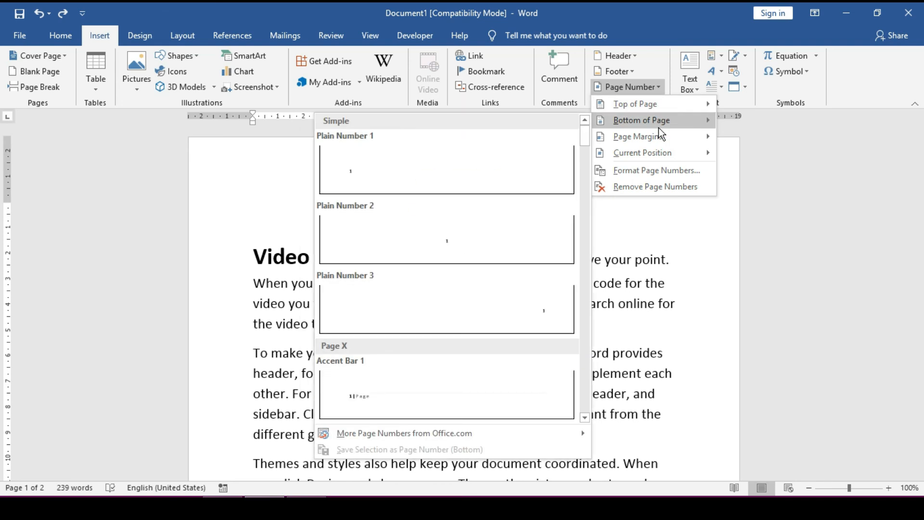
pyautogui.click(408, 398)
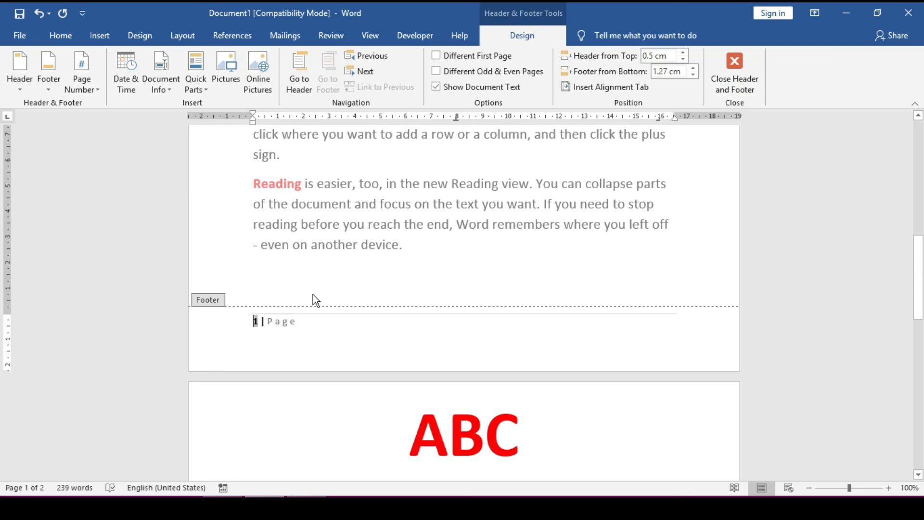
# Leave the footer and check the page numbers at the bottom of both pages
pyautogui.doubleClick(313, 282)
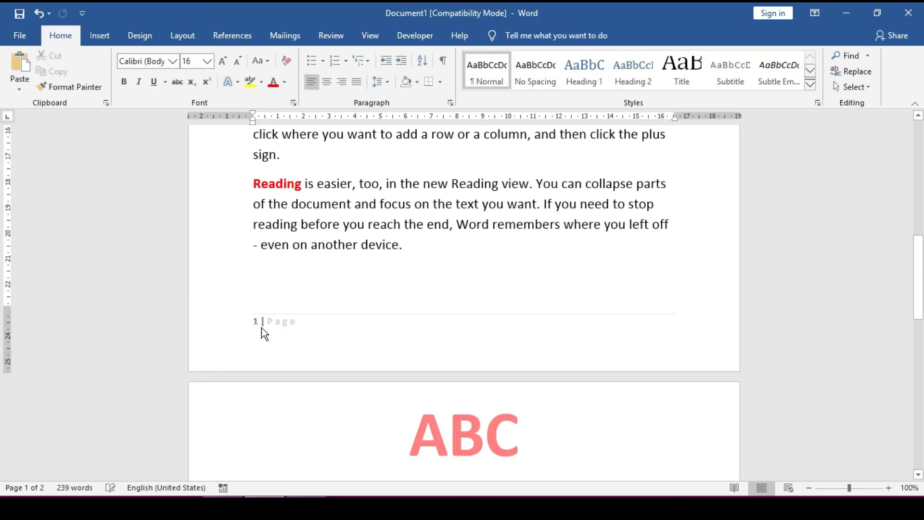
pyautogui.scroll(-10, 320, 287)
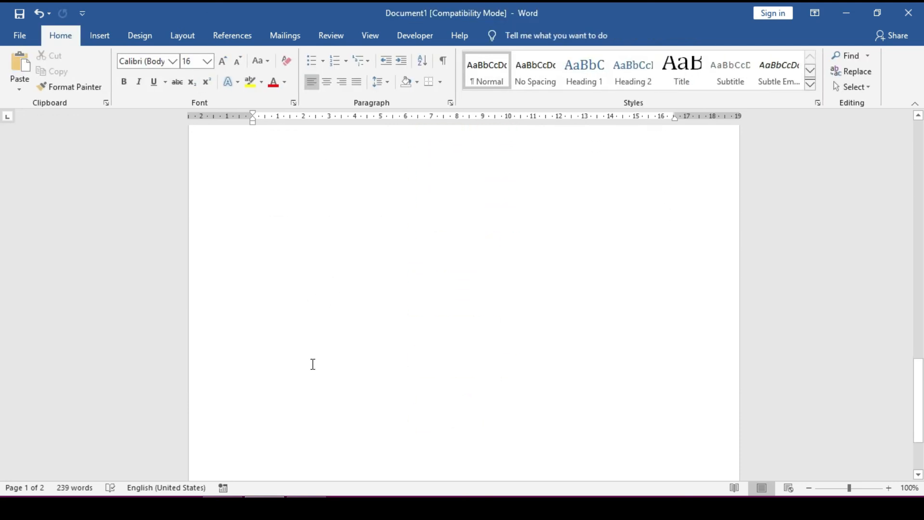
pyautogui.scroll(-2, 249, 408)
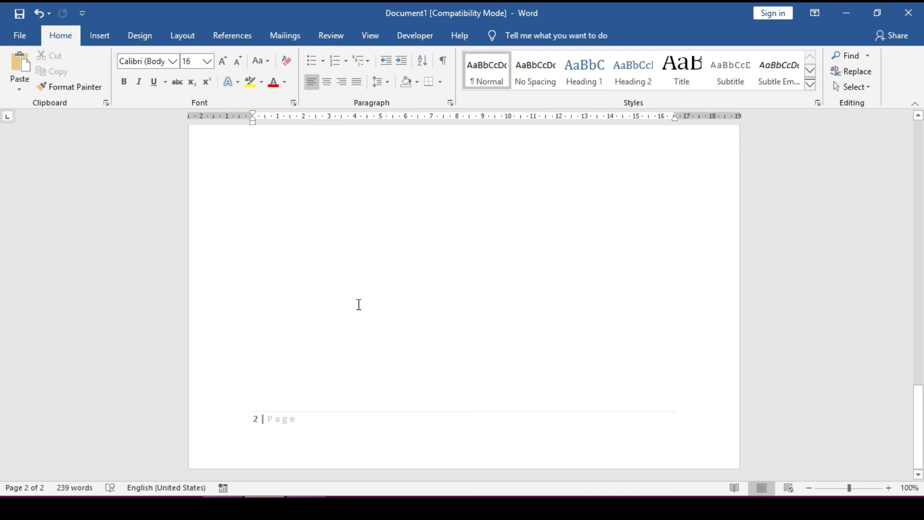
pyautogui.scroll(8, 458, 283)
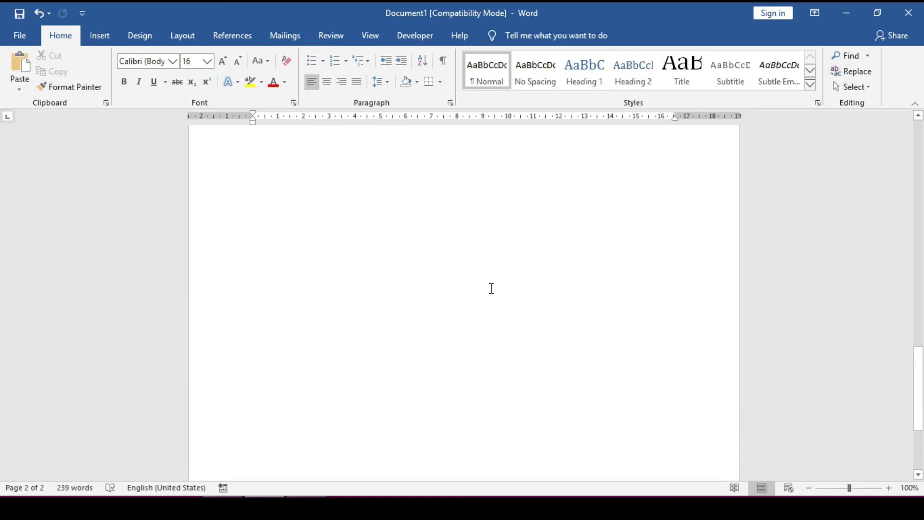
# Look over the built-in text box styles without inserting one
pyautogui.click(83, 34)
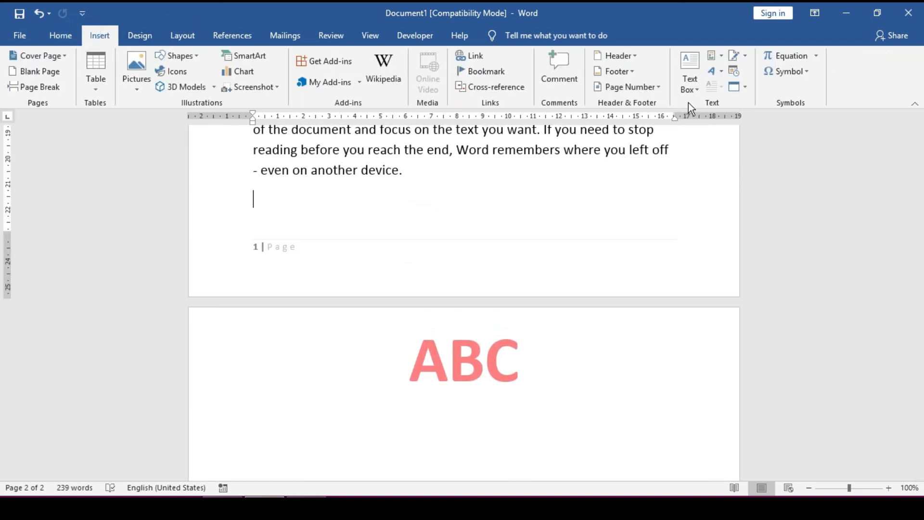
pyautogui.click(693, 88)
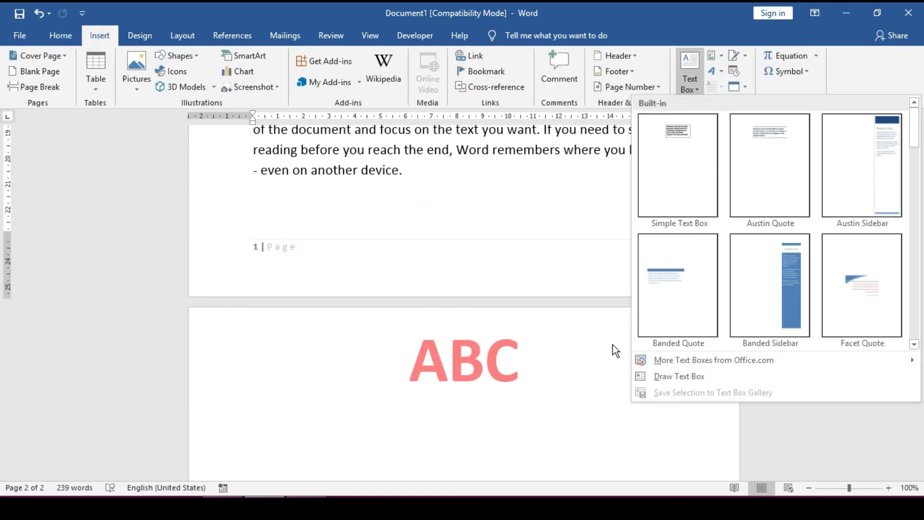
pyautogui.click(525, 212)
# Insert WordArt in the first black style below the last paragraph and replace its placeholder text with a person's title and surname
pyautogui.click(719, 74)
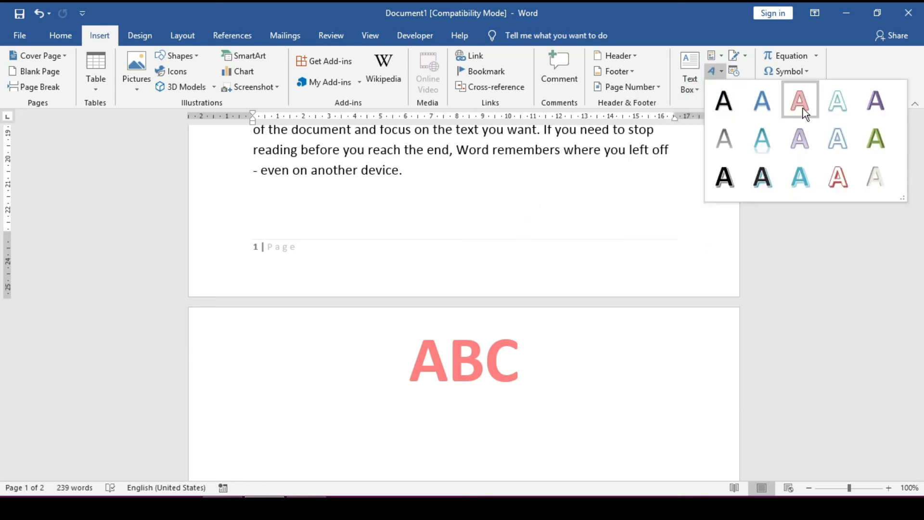
pyautogui.click(725, 101)
pyautogui.click(384, 230)
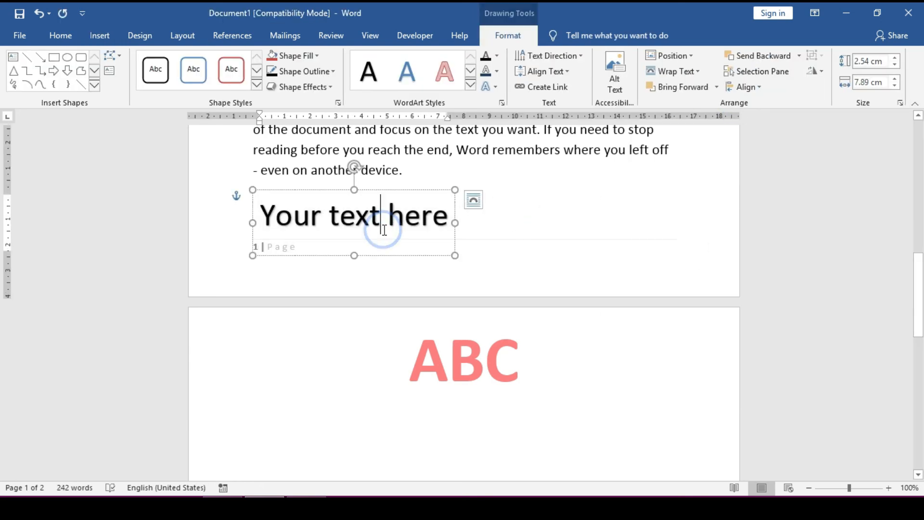
pyautogui.moveTo(448, 221); pyautogui.dragTo(214, 226)
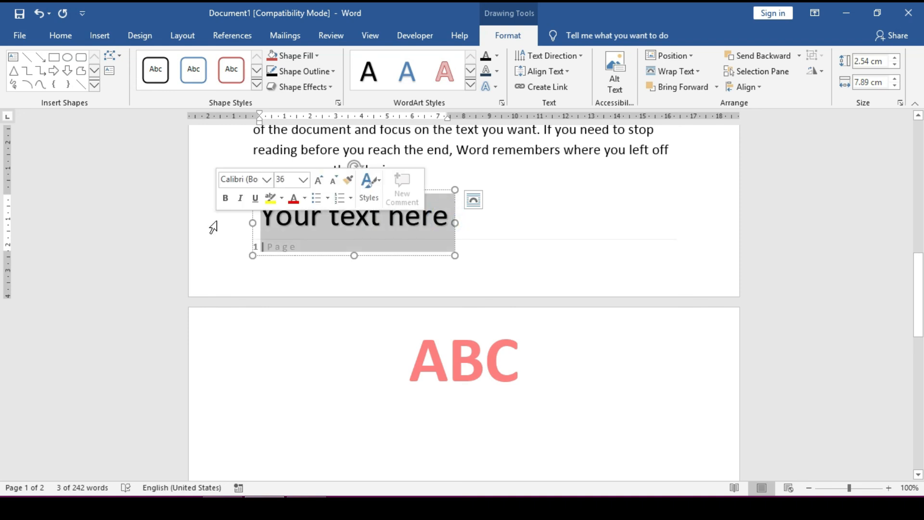
pyautogui.write('Mr Singh')
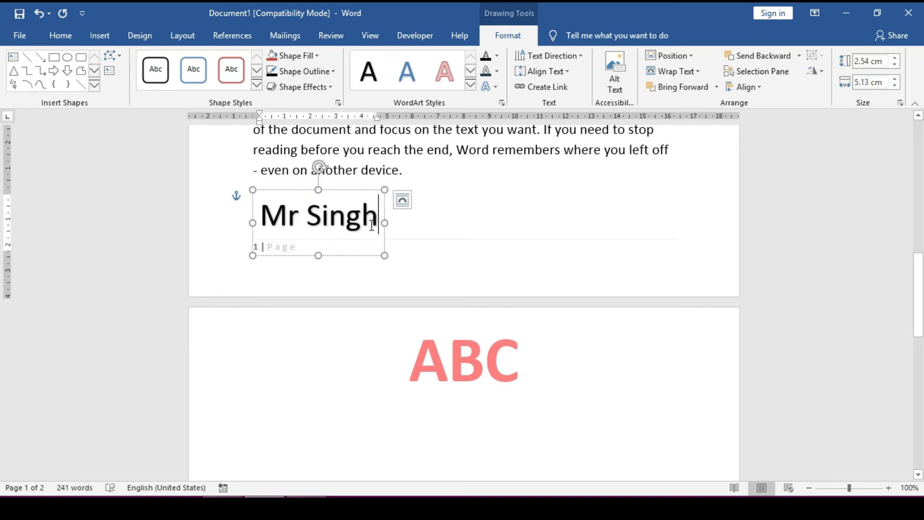
pyautogui.click(516, 223)
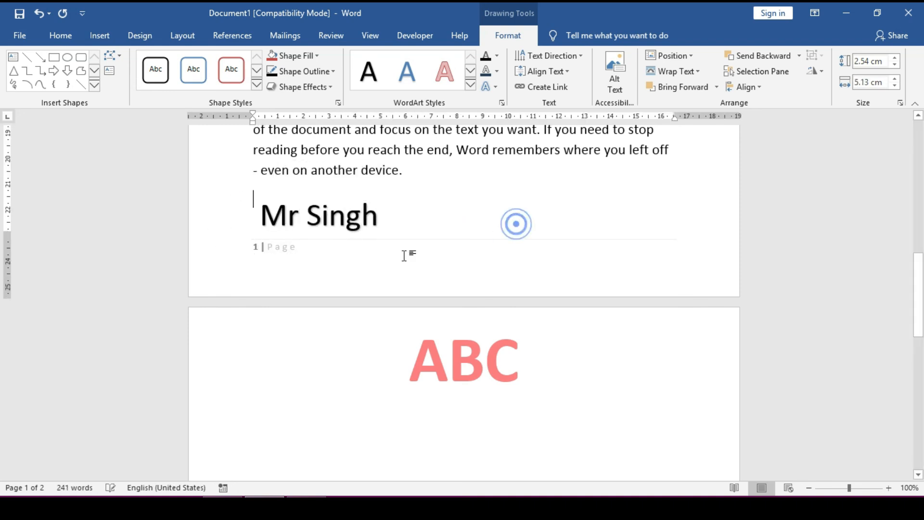
# Apply a parallel 3-D rotation text effect to the WordArt name below the last paragraph
pyautogui.click(321, 215)
pyautogui.tripleClick(275, 212)
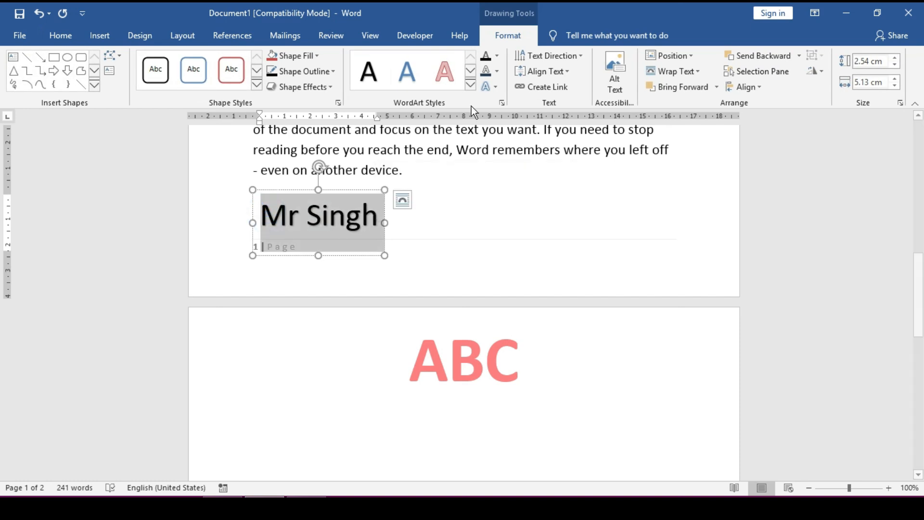
pyautogui.click(497, 86)
pyautogui.moveTo(547, 232)
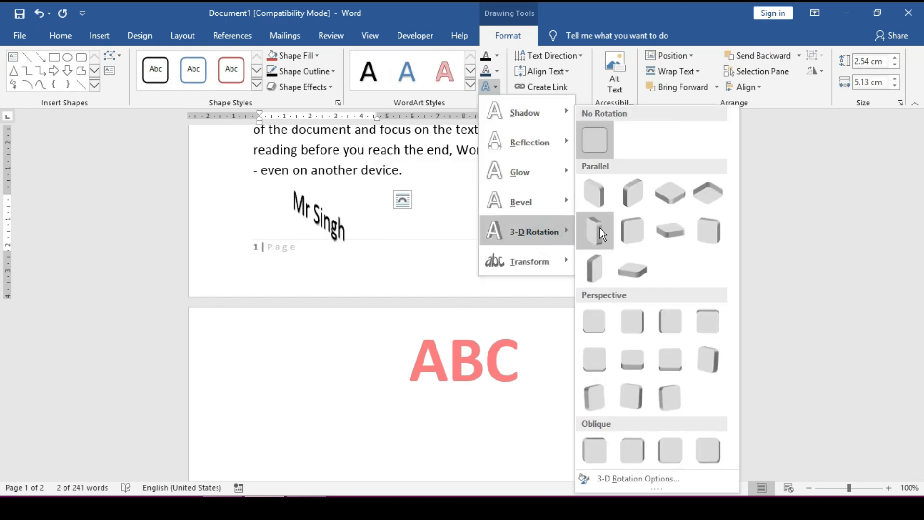
pyautogui.click(600, 229)
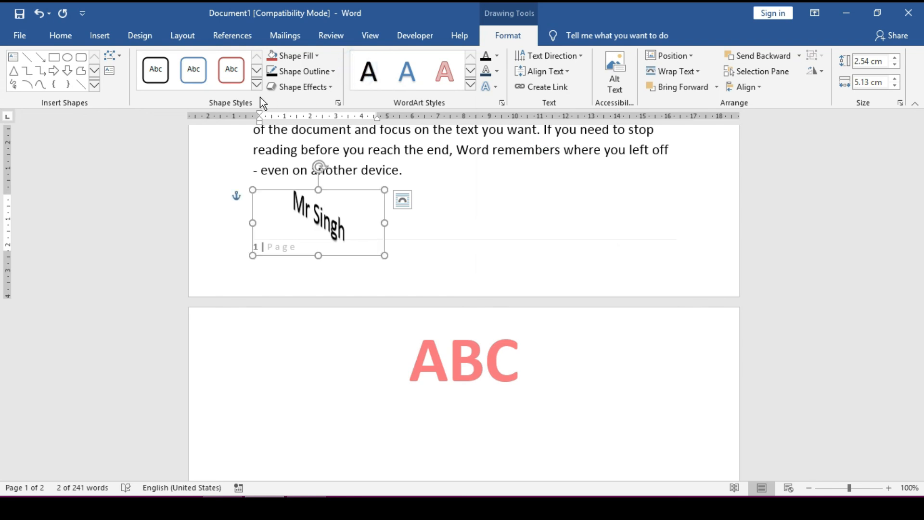
# Look through the shape effects for the rotated WordArt, then delete the WordArt
pyautogui.click(289, 86)
pyautogui.click(304, 111)
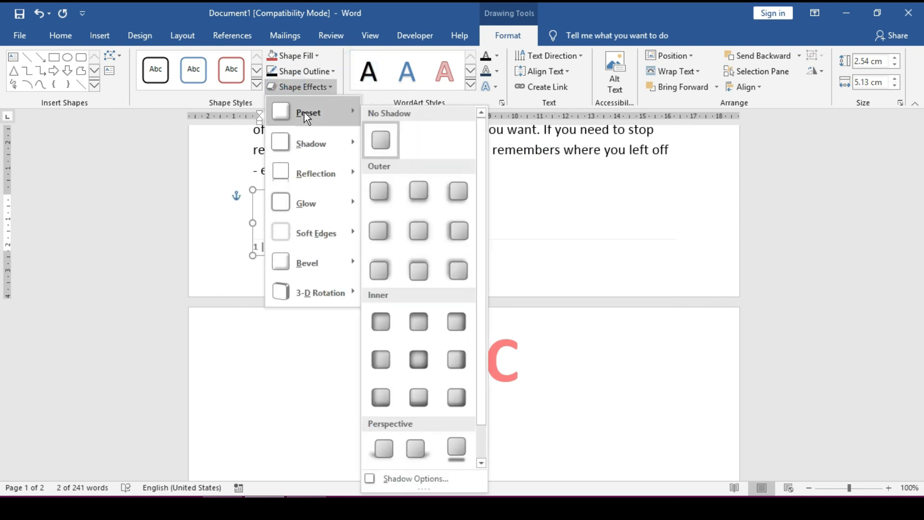
pyautogui.click(569, 218)
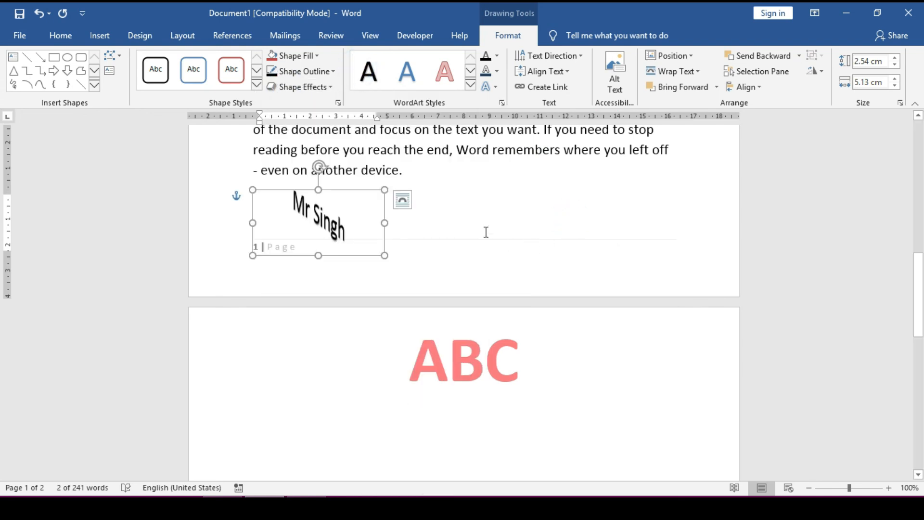
pyautogui.press('Delete')
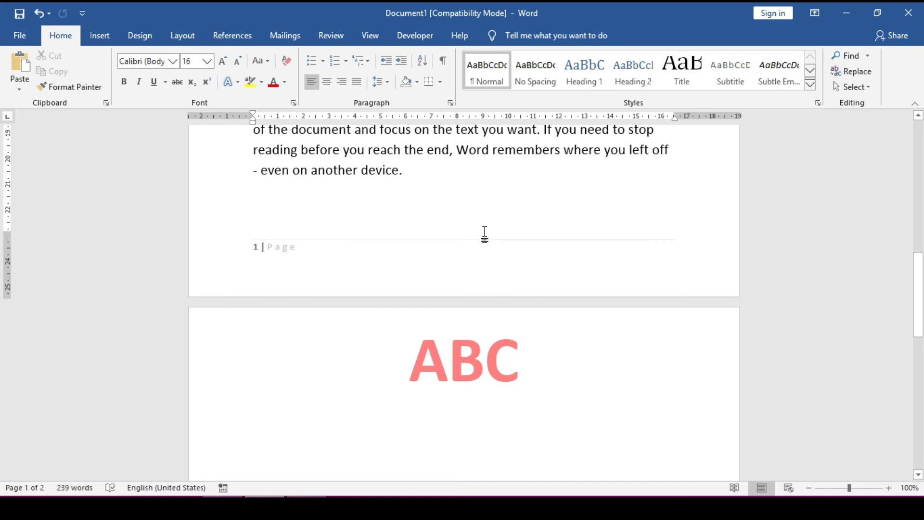
# Insert an automatically updating date in the 10/8/2021 format below the last paragraph, then remove it
pyautogui.click(99, 38)
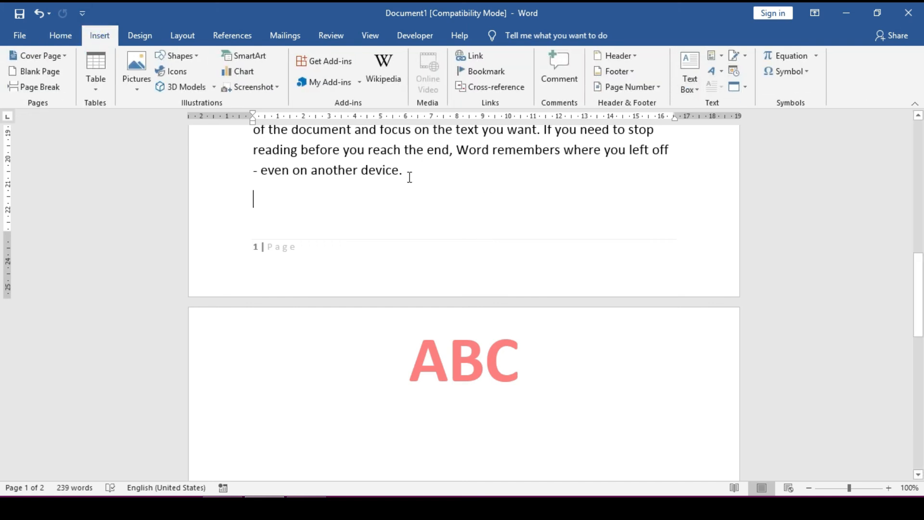
pyautogui.click(735, 71)
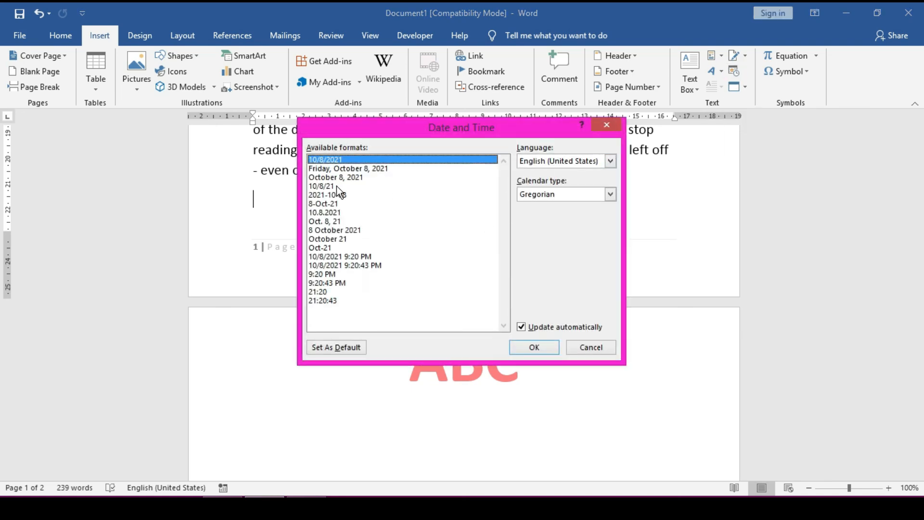
pyautogui.click(545, 346)
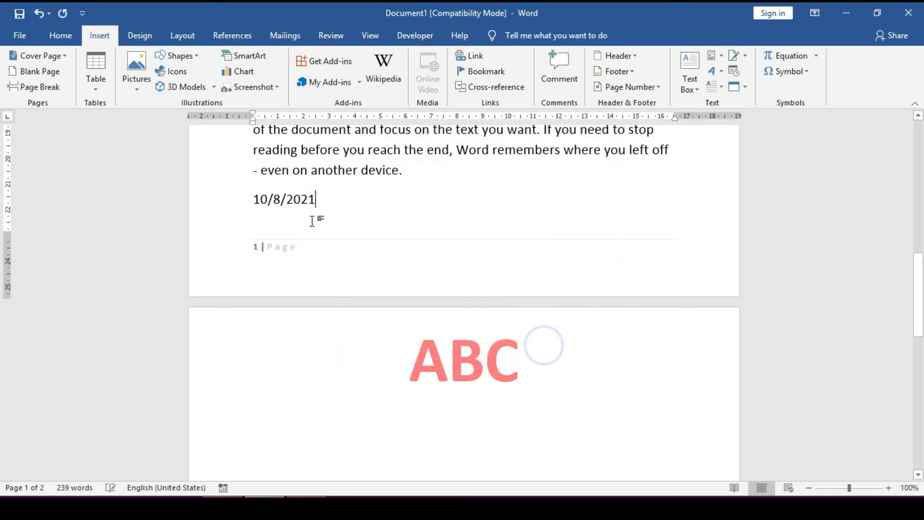
pyautogui.doubleClick(277, 199)
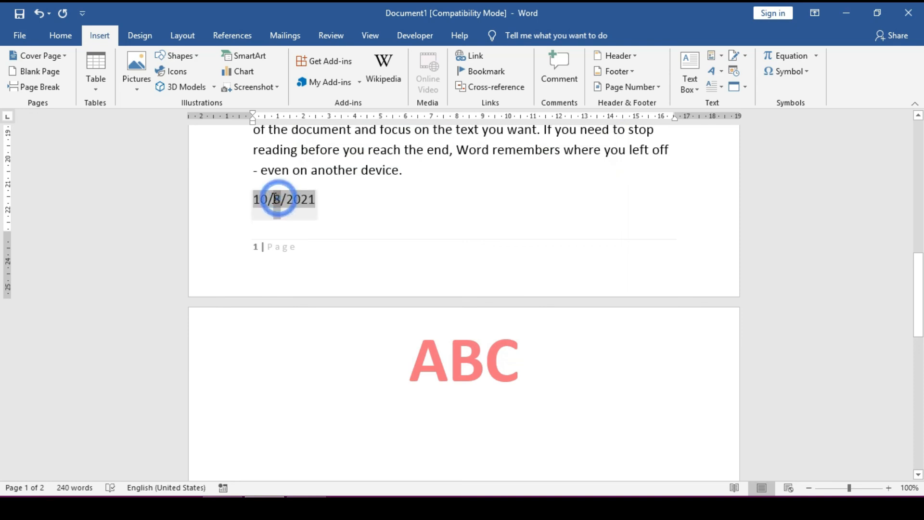
pyautogui.press('Delete')
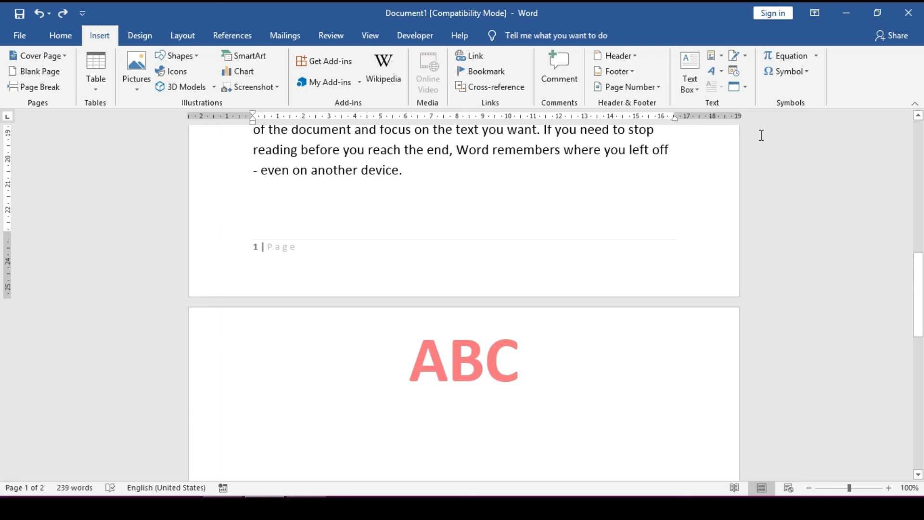
# Insert a new blank equation at the start of the second page's body, below the ABC header
pyautogui.scroll(-2, 425, 244)
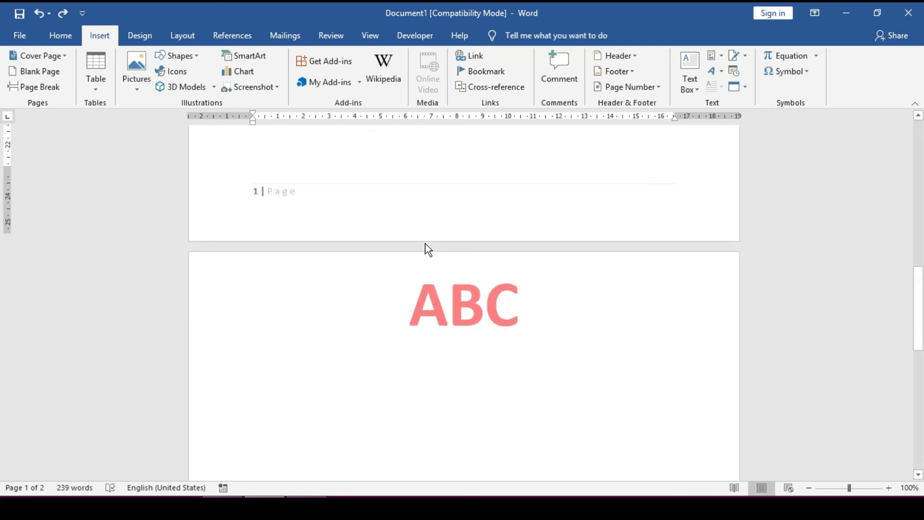
pyautogui.scroll(-4, 426, 244)
pyautogui.click(284, 305)
pyautogui.scroll(-2, 418, 268)
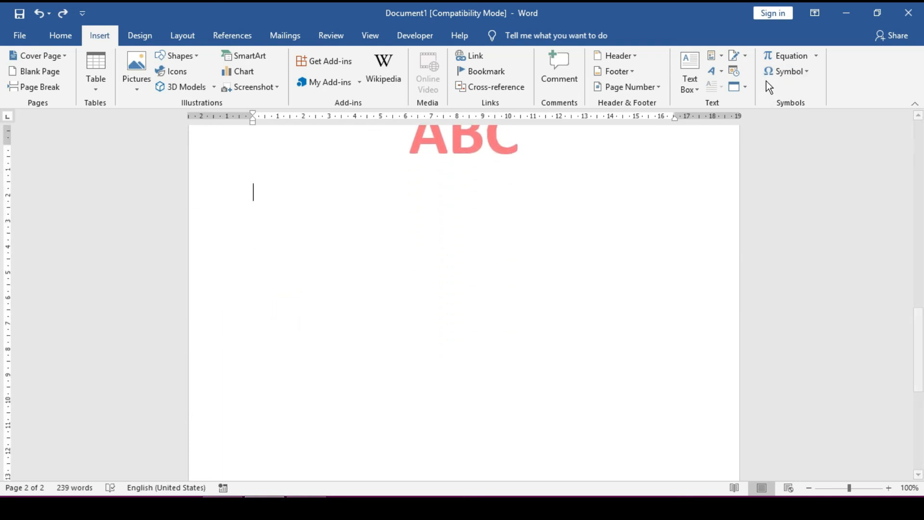
pyautogui.click(810, 56)
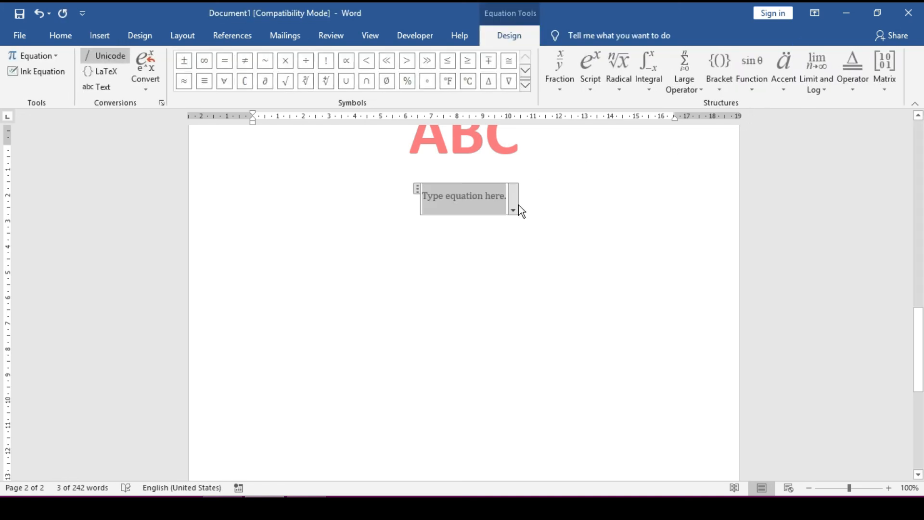
pyautogui.hotkey('ctrl', 'z')
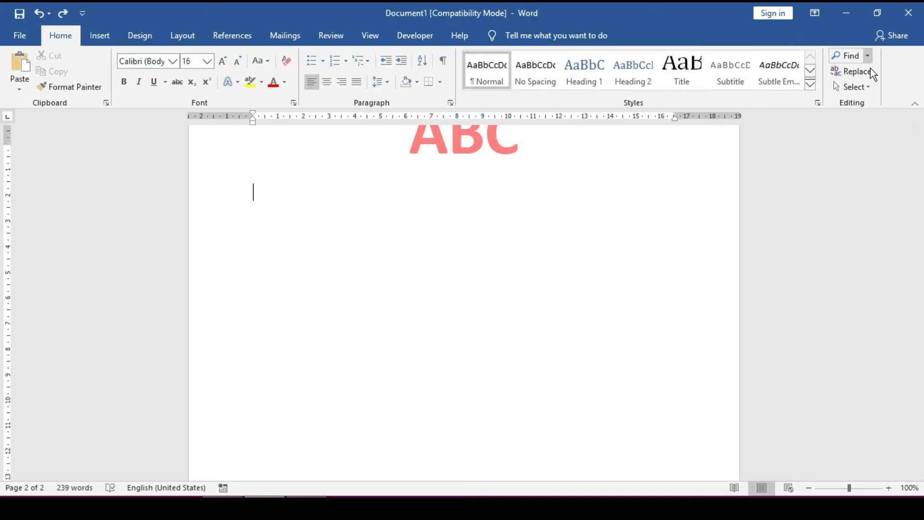
pyautogui.click(101, 36)
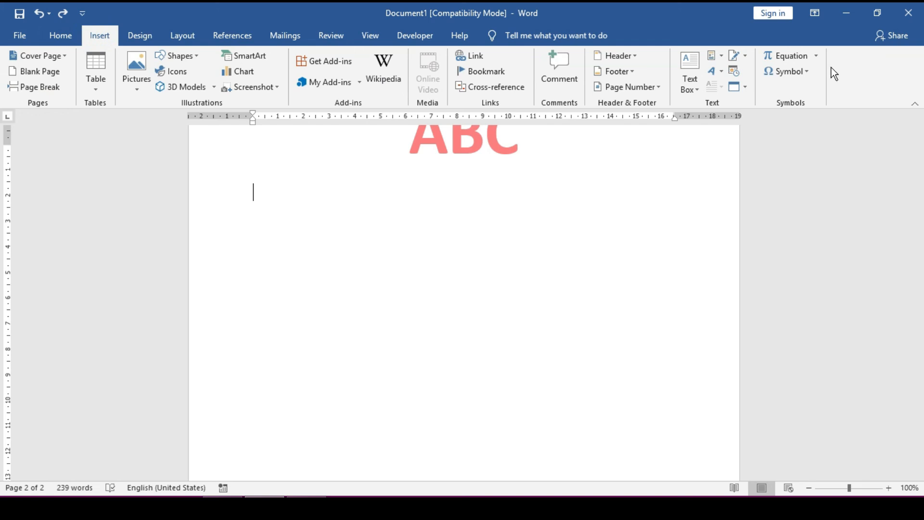
pyautogui.click(816, 57)
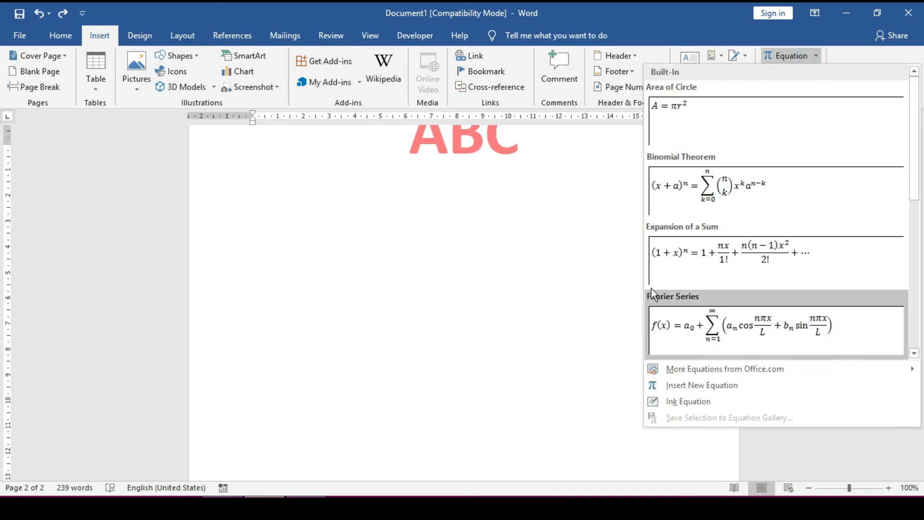
pyautogui.moveTo(724, 374)
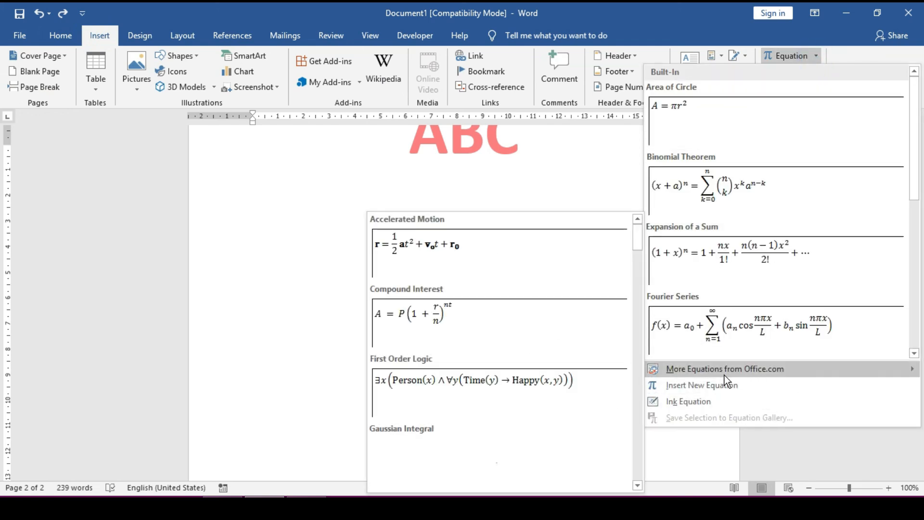
pyautogui.click(677, 389)
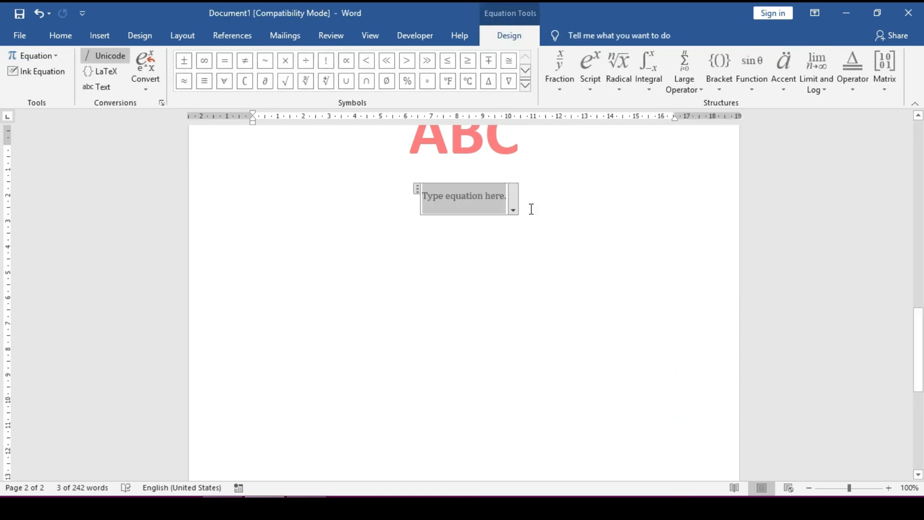
# Fill the blank equation with Sinθ/cosθ, using the θ symbol for both angles
pyautogui.write('Sin')
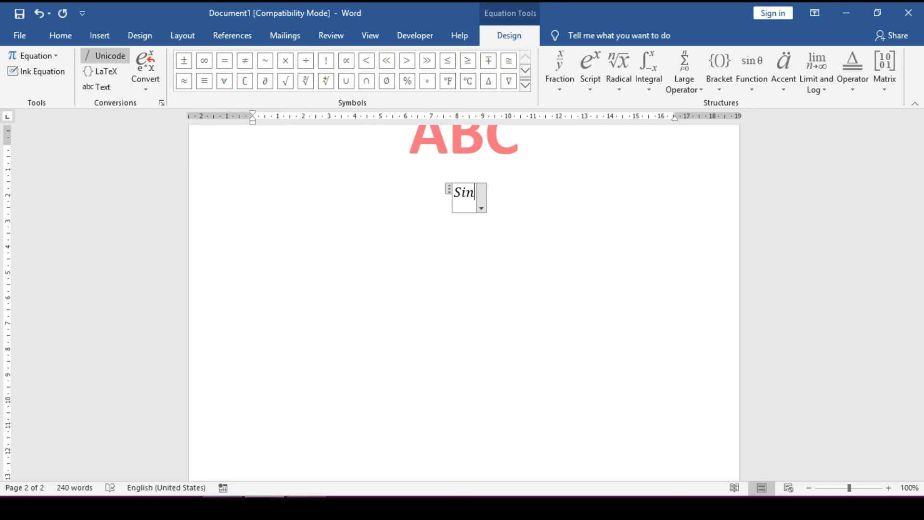
pyautogui.click(525, 89)
pyautogui.click(227, 156)
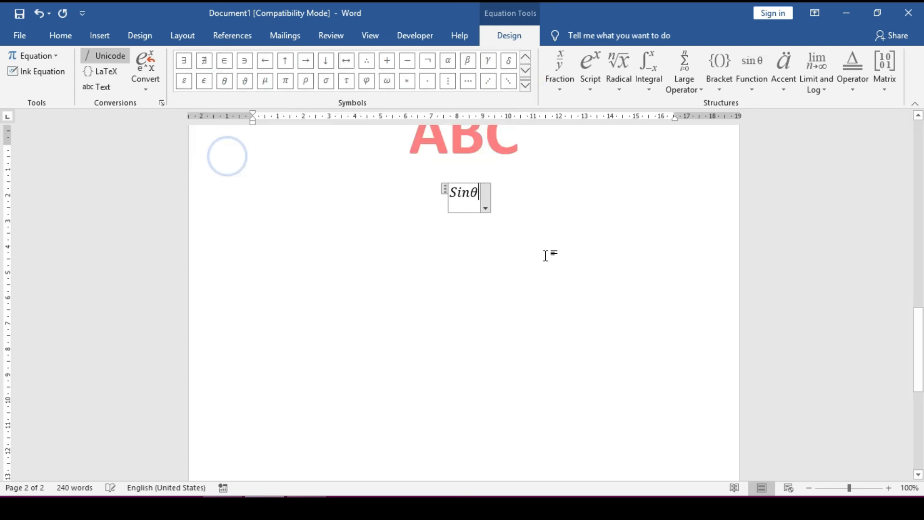
pyautogui.write('/')
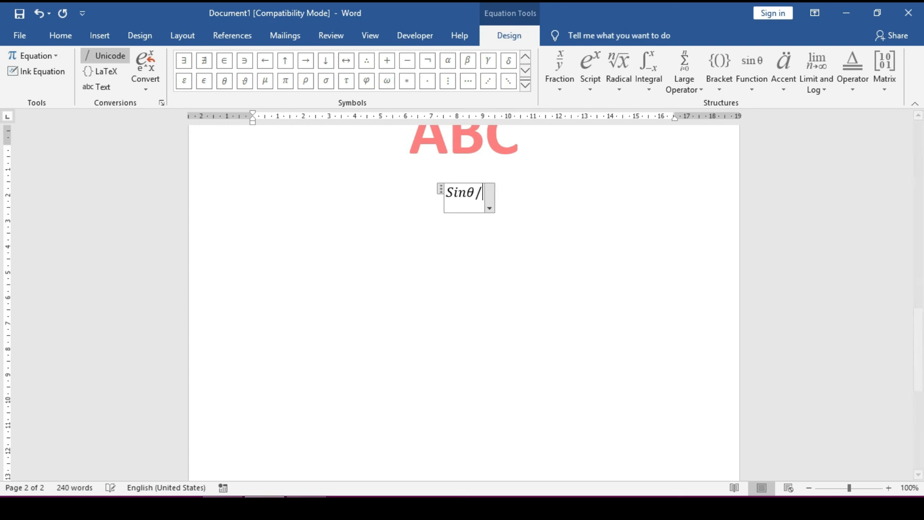
pyautogui.write('cos')
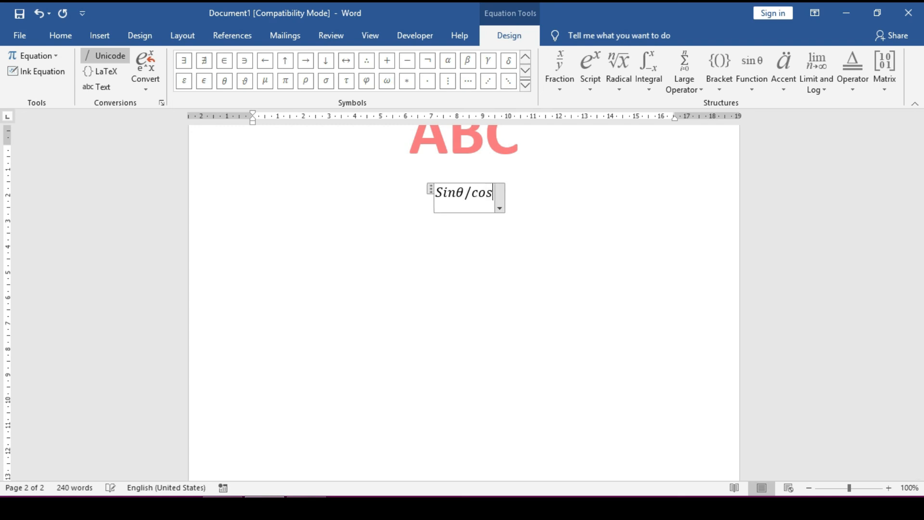
pyautogui.click(224, 81)
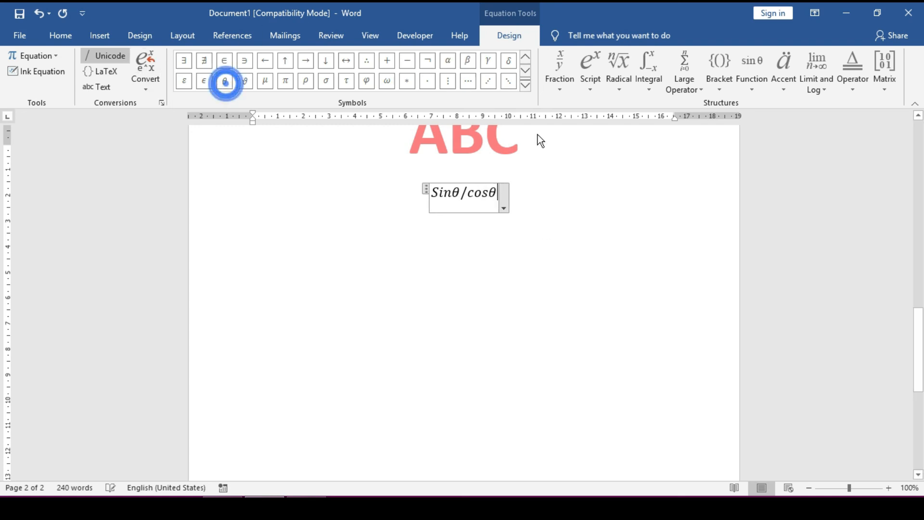
# Convert Sinθ/cosθ into a stacked fraction and complete the equation with = tanθ, using the θ symbol
pyautogui.press('space')
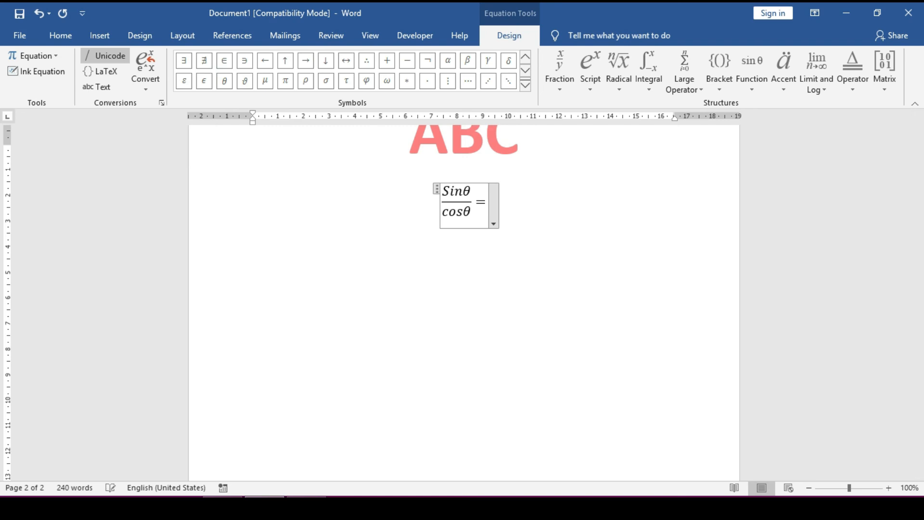
pyautogui.write('= tan')
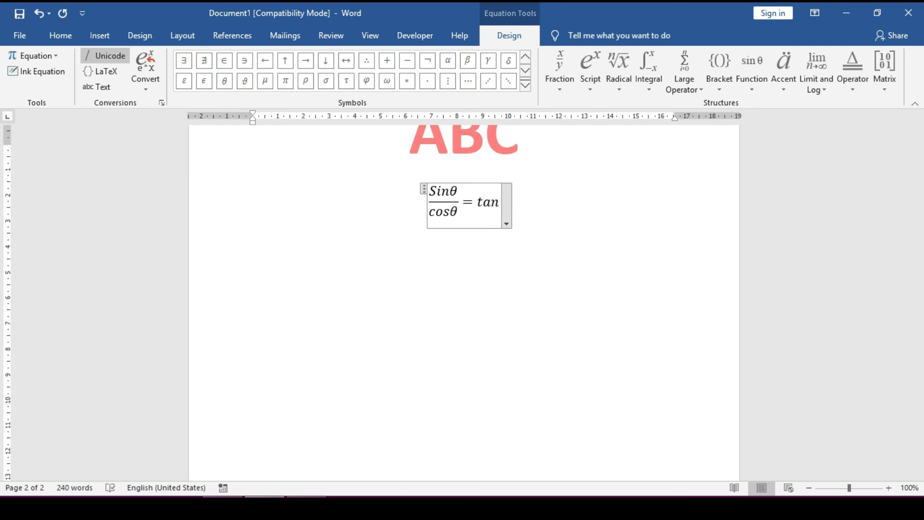
pyautogui.click(225, 82)
pyautogui.click(491, 281)
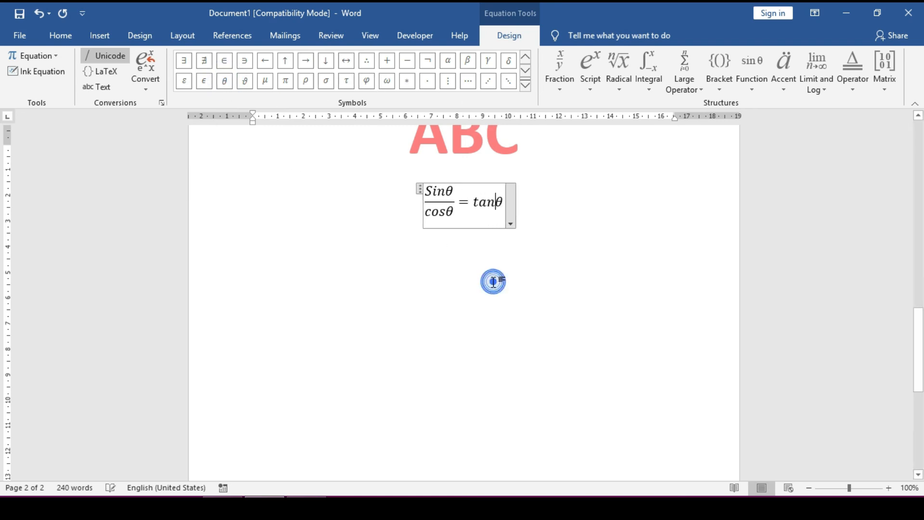
pyautogui.rightClick(502, 312)
pyautogui.click(464, 269)
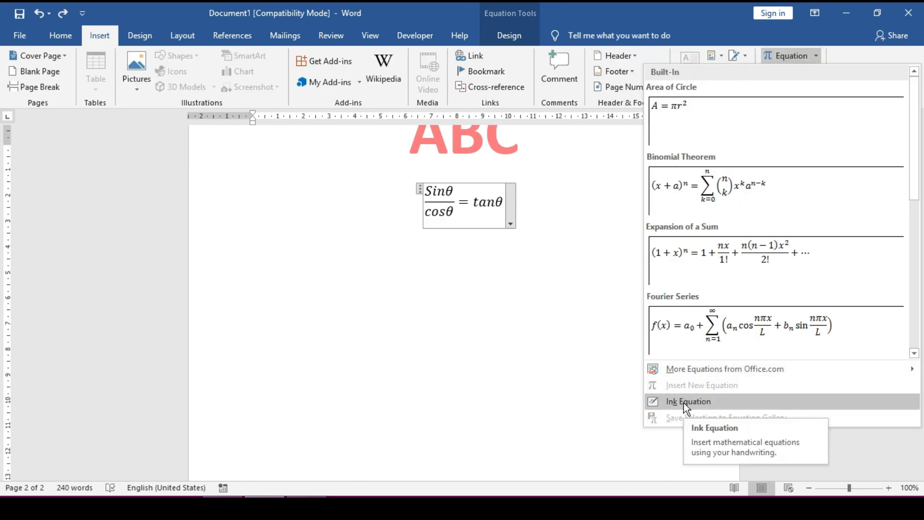
# Handwrite a² as an ink equation, clearing and rewriting it once, and insert it between the a and n of tan
pyautogui.click(684, 403)
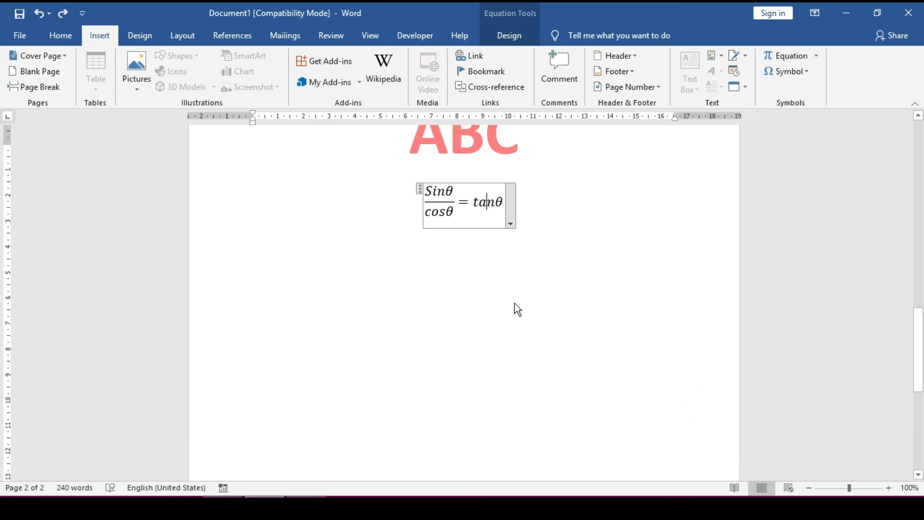
pyautogui.moveTo(458, 131); pyautogui.dragTo(659, 169)
pyautogui.moveTo(561, 270)
pyautogui.mouseDown()
pyautogui.moveTo(548, 318)
pyautogui.moveTo(563, 284)
pyautogui.moveTo(584, 304)
pyautogui.mouseUp()
pyautogui.moveTo(556, 236)
pyautogui.mouseDown()
pyautogui.moveTo(566, 258)
pyautogui.moveTo(590, 258)
pyautogui.mouseUp()
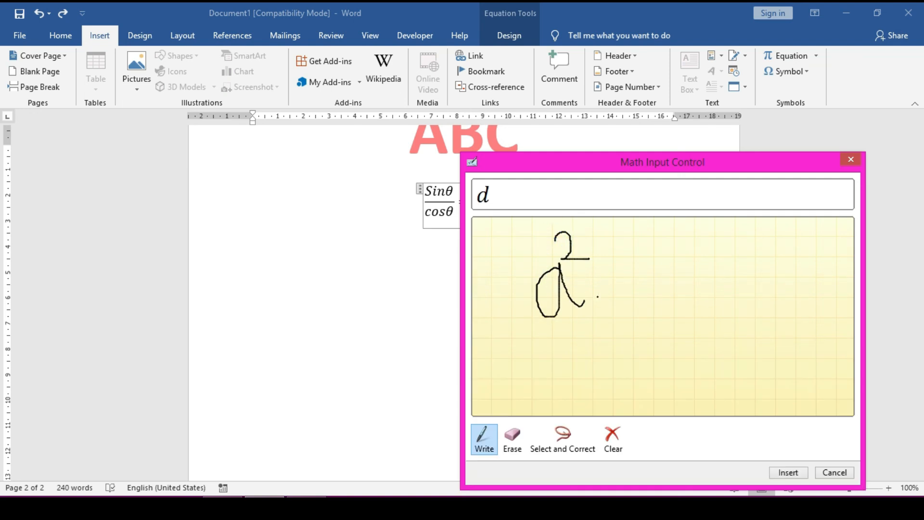
pyautogui.click(612, 436)
pyautogui.moveTo(540, 291)
pyautogui.mouseDown()
pyautogui.moveTo(560, 263)
pyautogui.moveTo(584, 305)
pyautogui.mouseUp()
pyautogui.moveTo(564, 239)
pyautogui.mouseDown()
pyautogui.moveTo(565, 256)
pyautogui.moveTo(590, 255)
pyautogui.mouseUp()
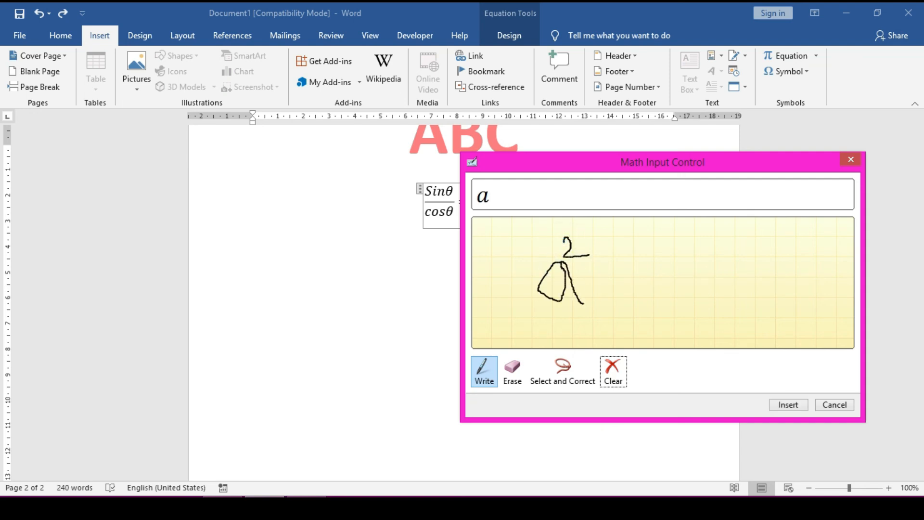
pyautogui.click(789, 404)
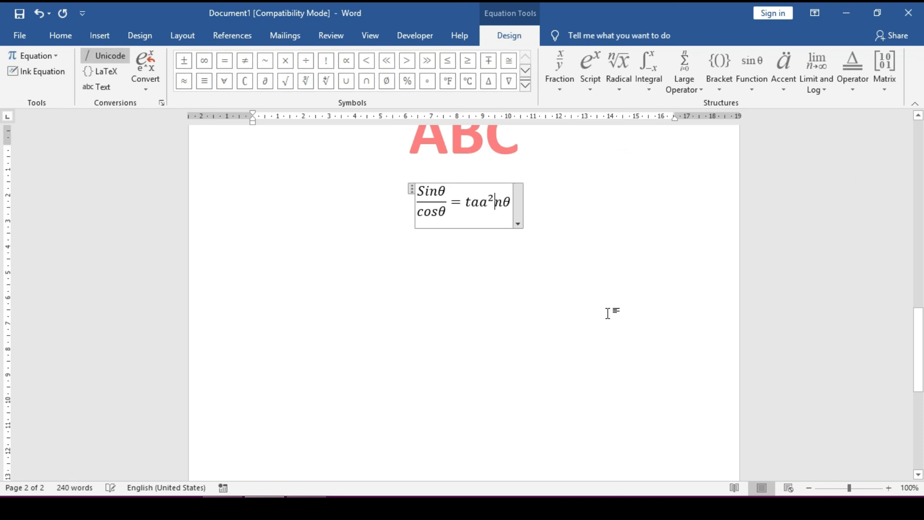
# Look through the list of common symbols available for insertion and close it without choosing one
pyautogui.click(482, 206)
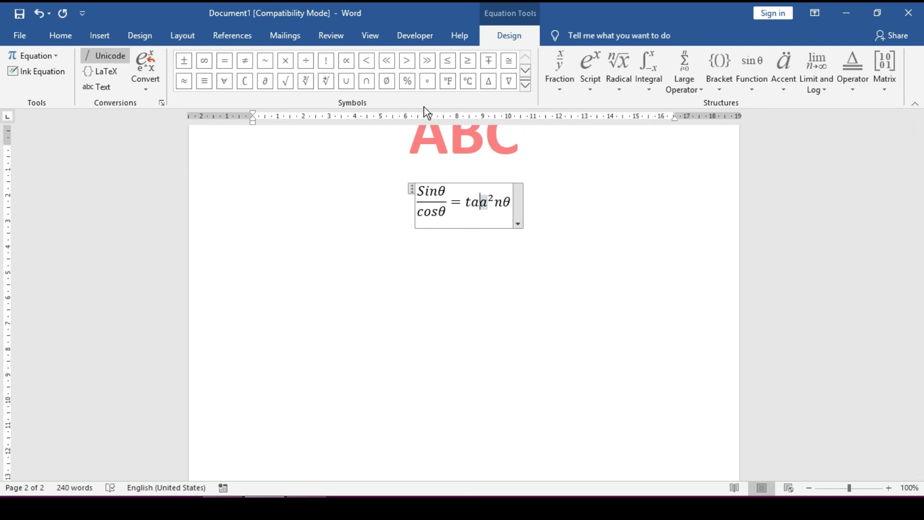
pyautogui.click(102, 40)
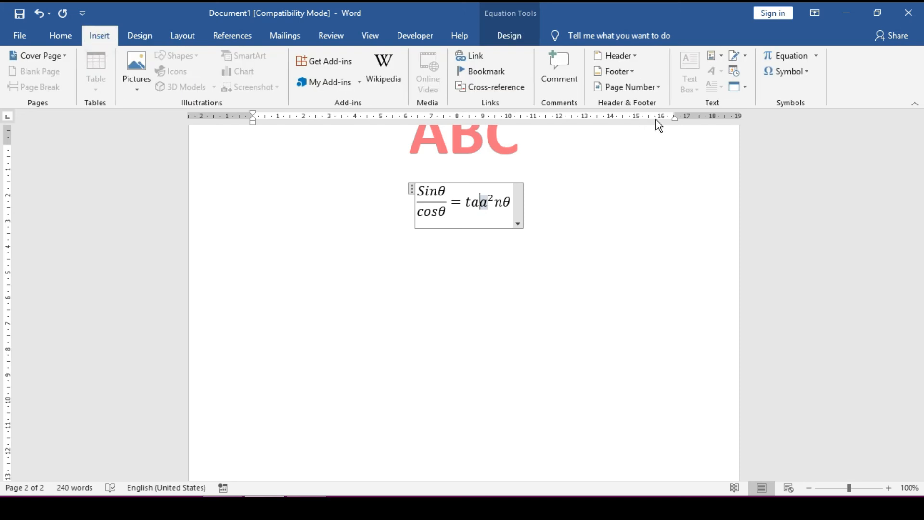
pyautogui.click(804, 73)
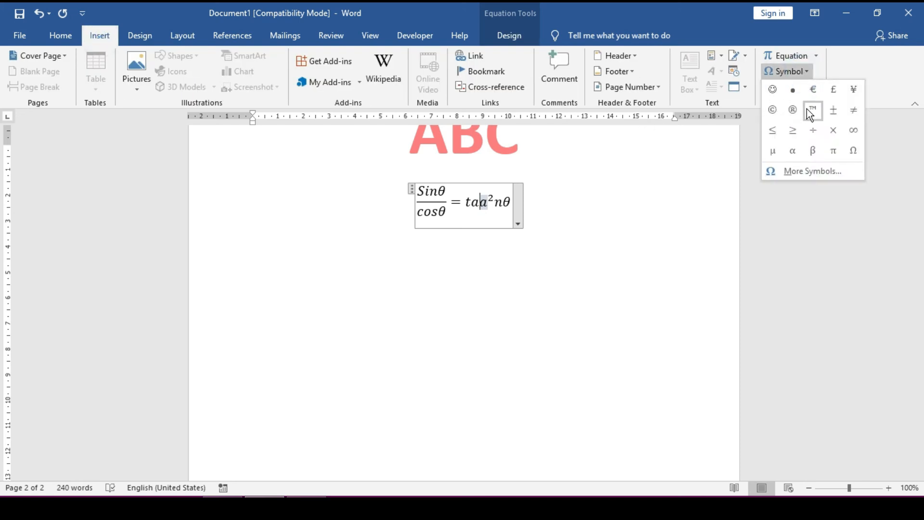
pyautogui.click(590, 252)
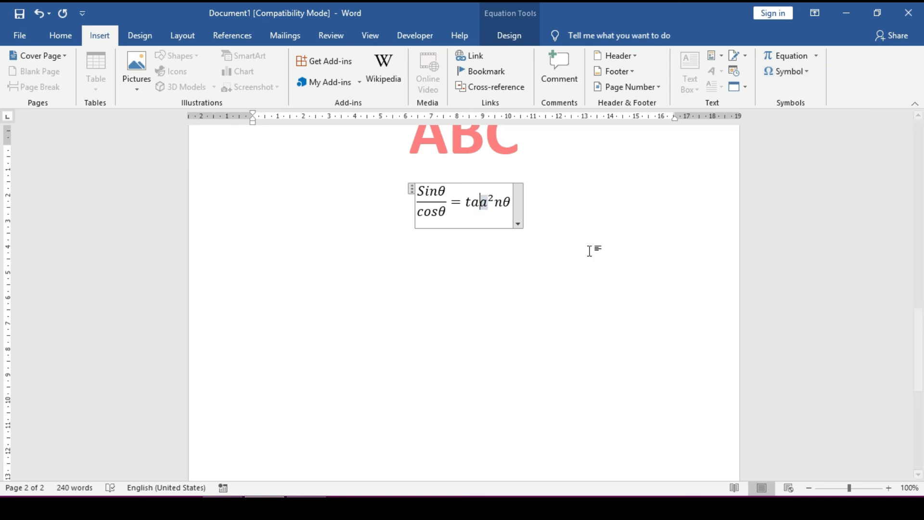